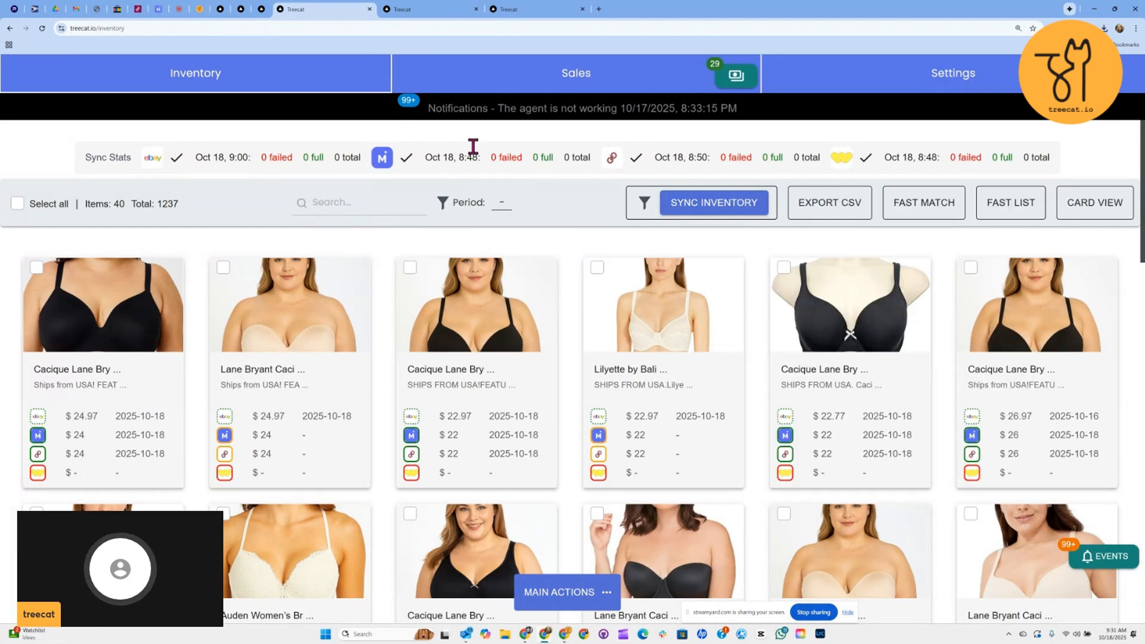
# - Open the inventory's filter options and clear the Listed on Ebay condition
pyautogui.hotkey('ctrl', '+')
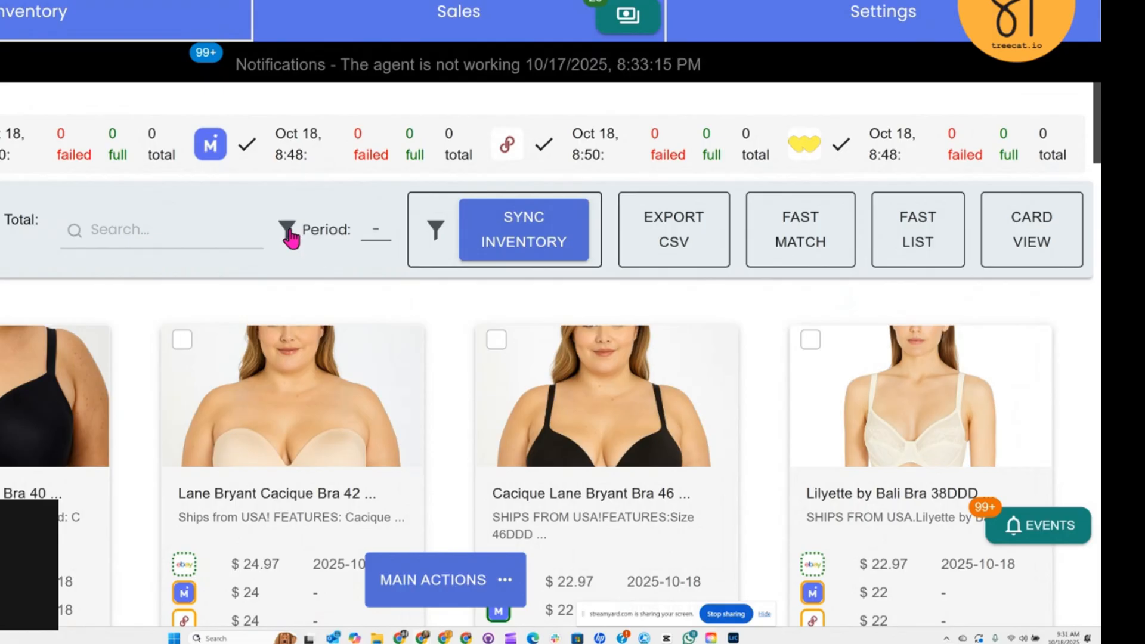
pyautogui.click(426, 276)
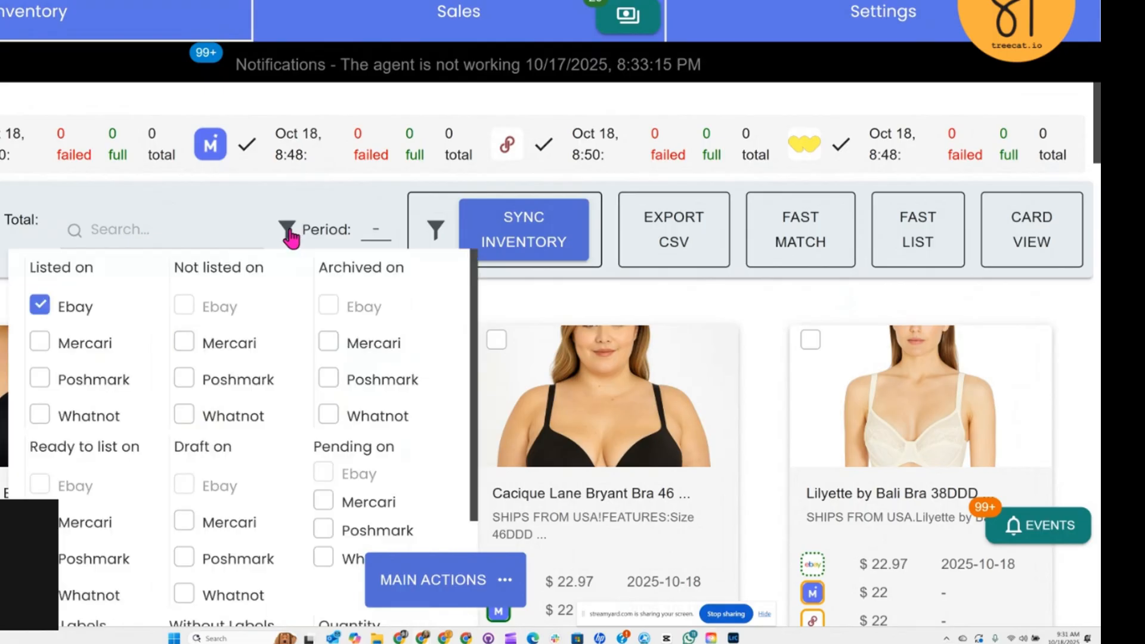
pyautogui.click(40, 307)
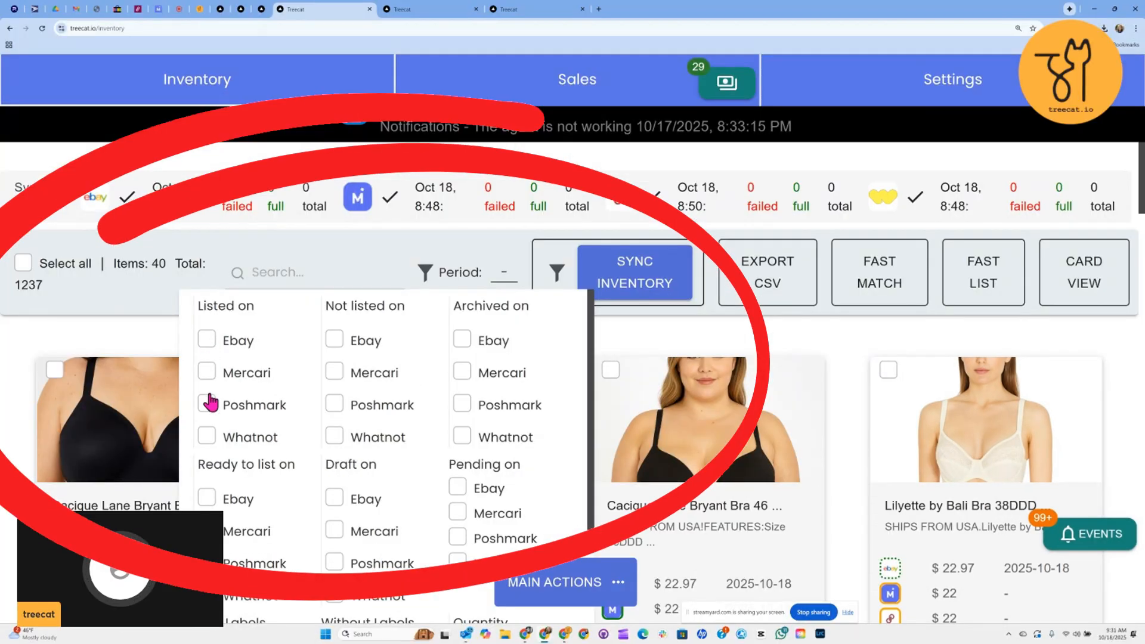
# - Set the filter to items listed on Ebay but not listed on Mercari or Poshmark, without applying it
pyautogui.click(207, 341)
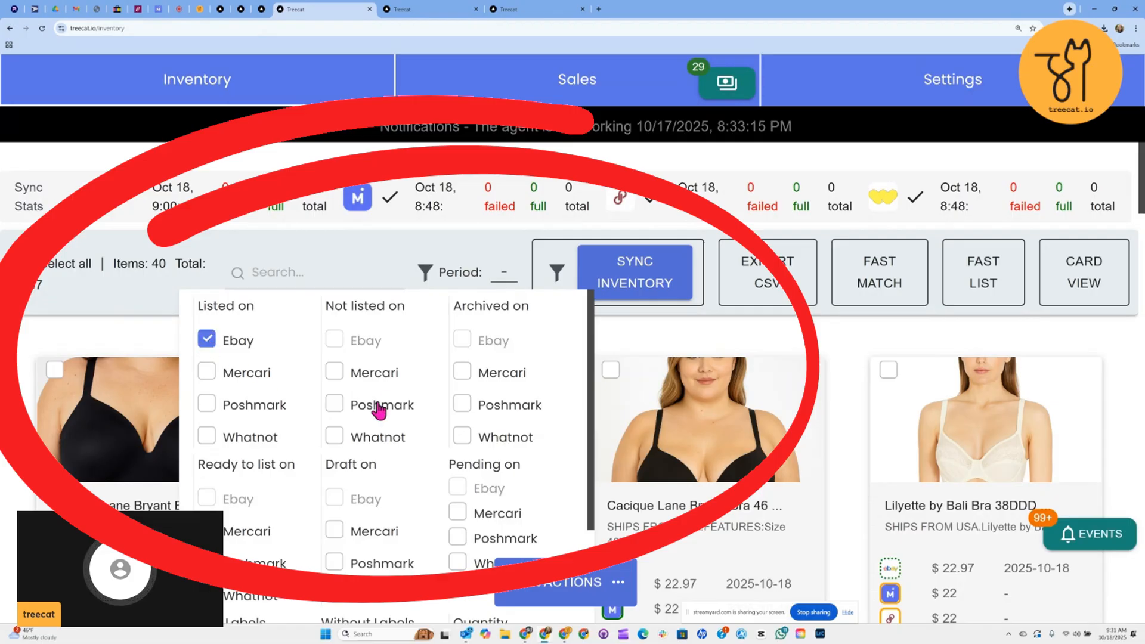
pyautogui.click(334, 372)
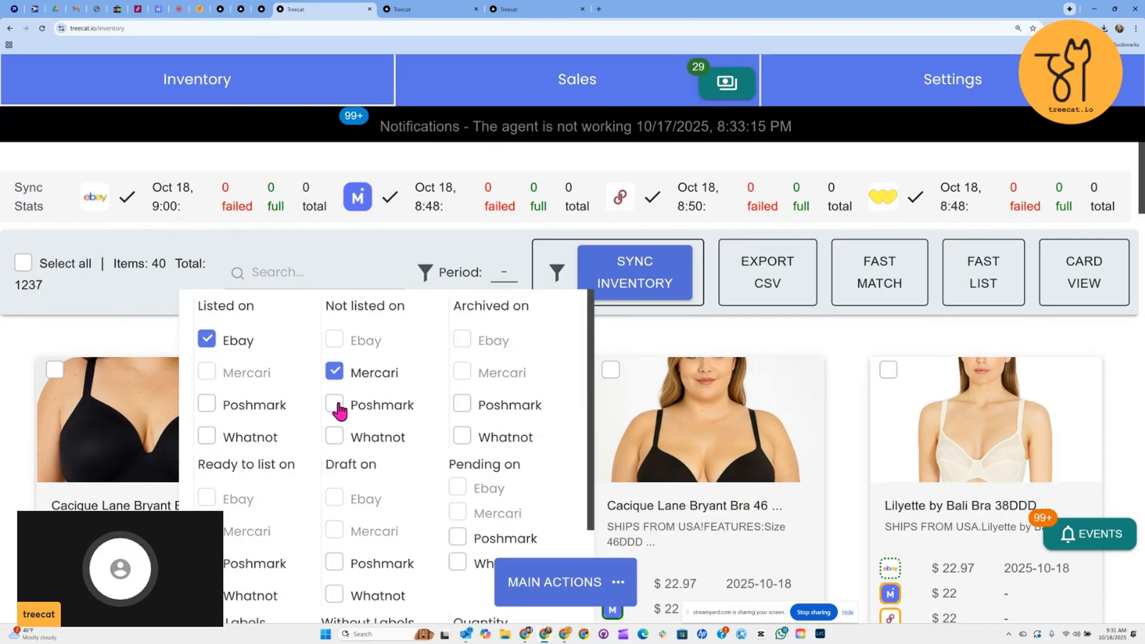
pyautogui.click(334, 404)
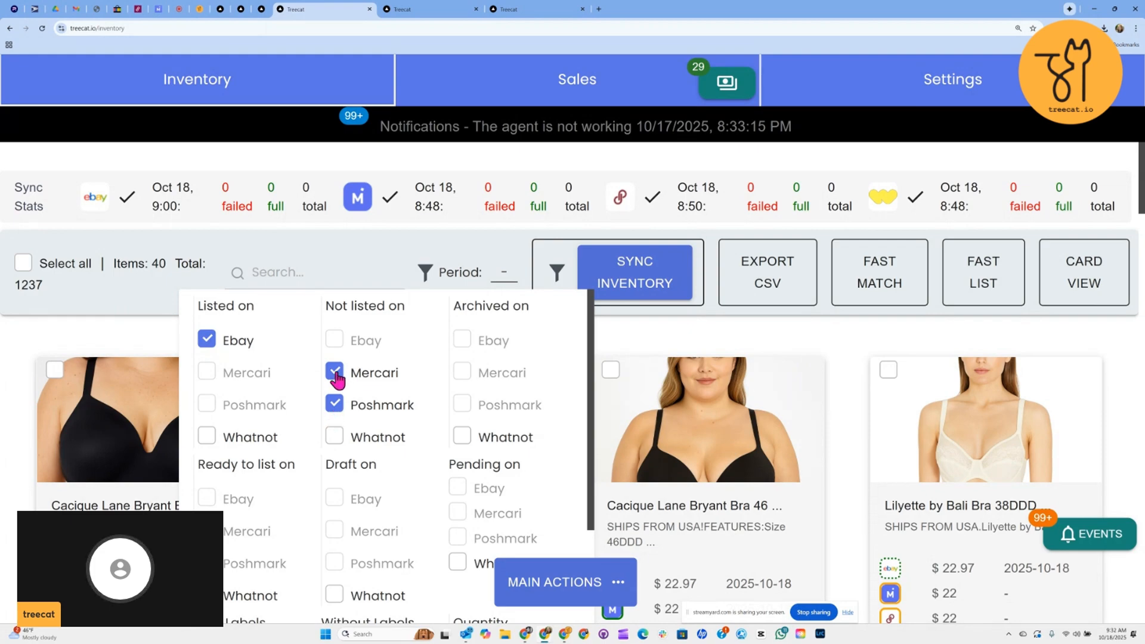
pyautogui.scroll(-2, 440, 525)
pyautogui.scroll(-3, 440, 525)
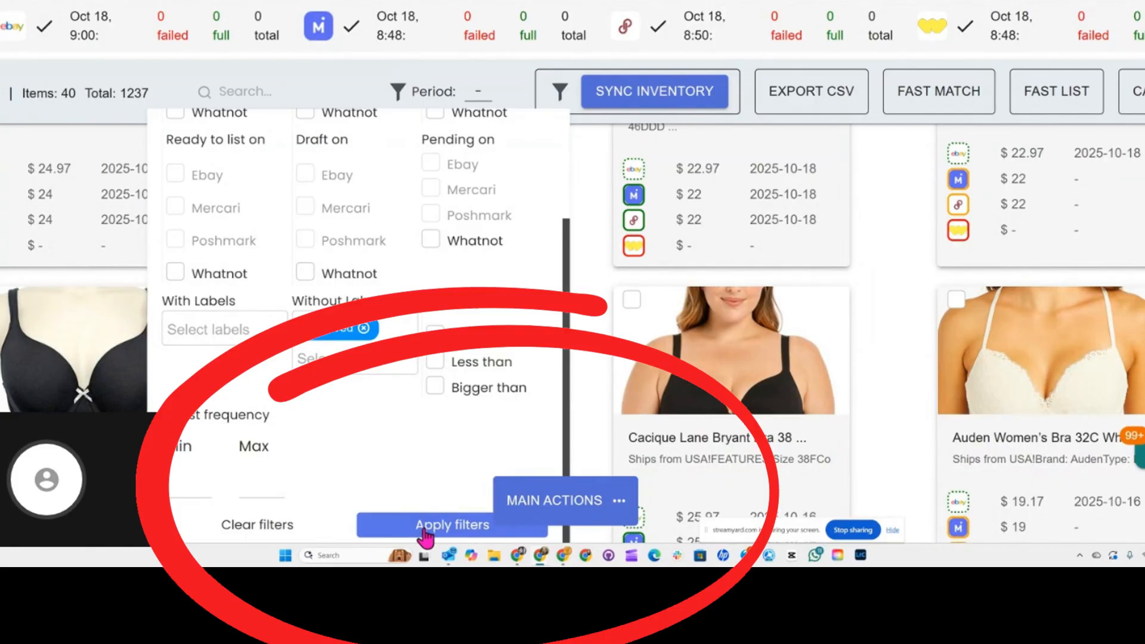
# - Replace the marketplace conditions with listed on Mercari and not listed on Ebay, Poshmark or Whatnot
pyautogui.scroll(4, 324, 327)
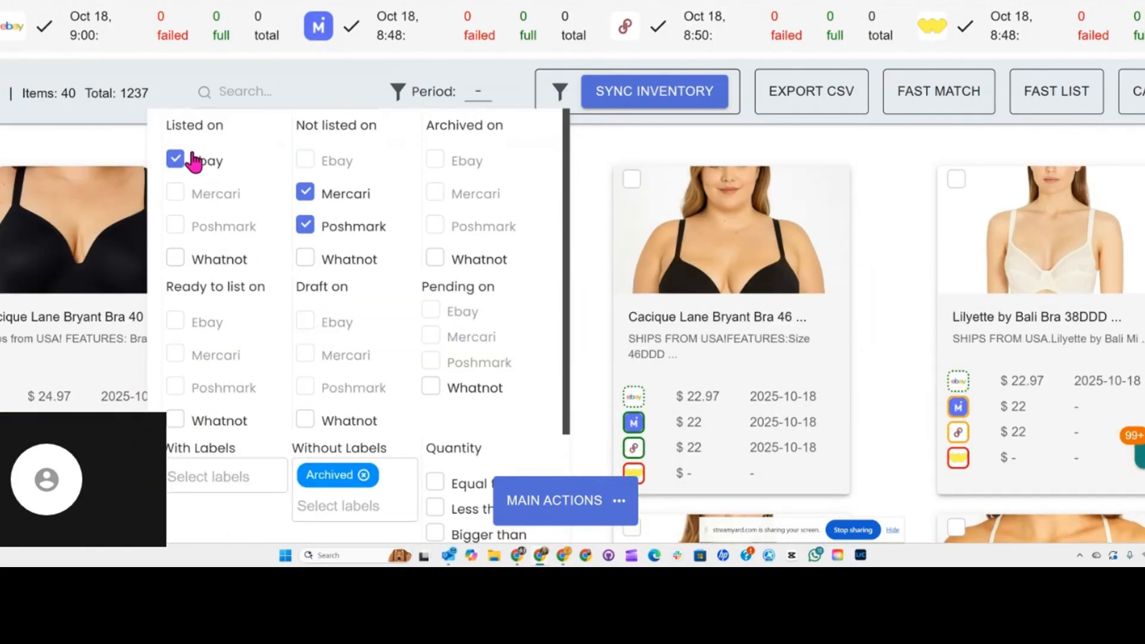
pyautogui.click(178, 160)
pyautogui.click(303, 192)
pyautogui.click(304, 225)
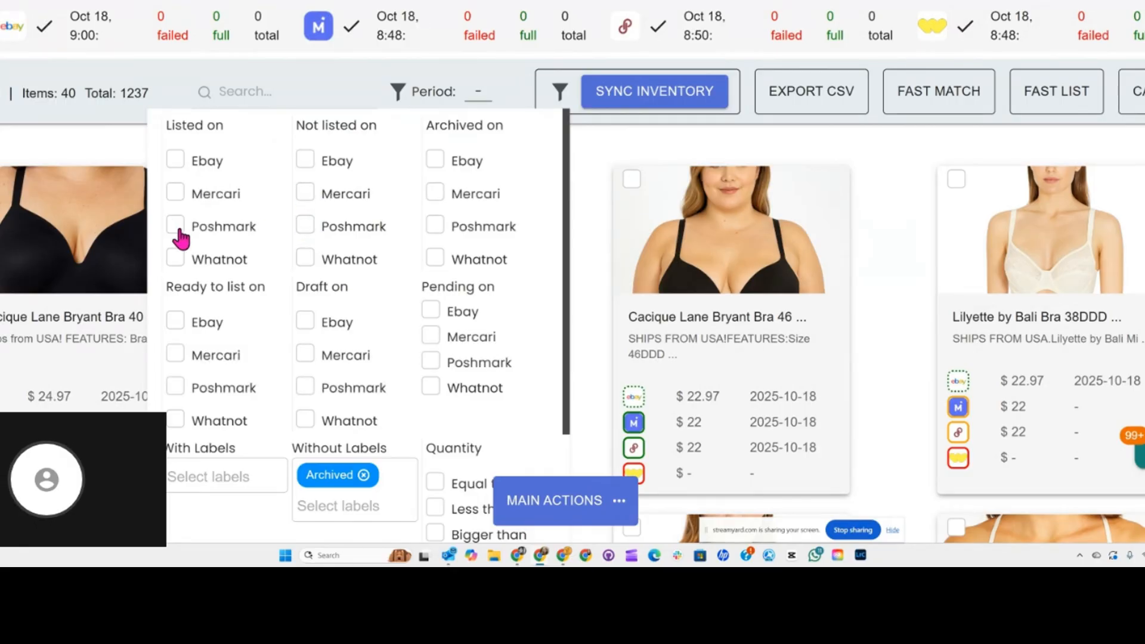
pyautogui.click(175, 193)
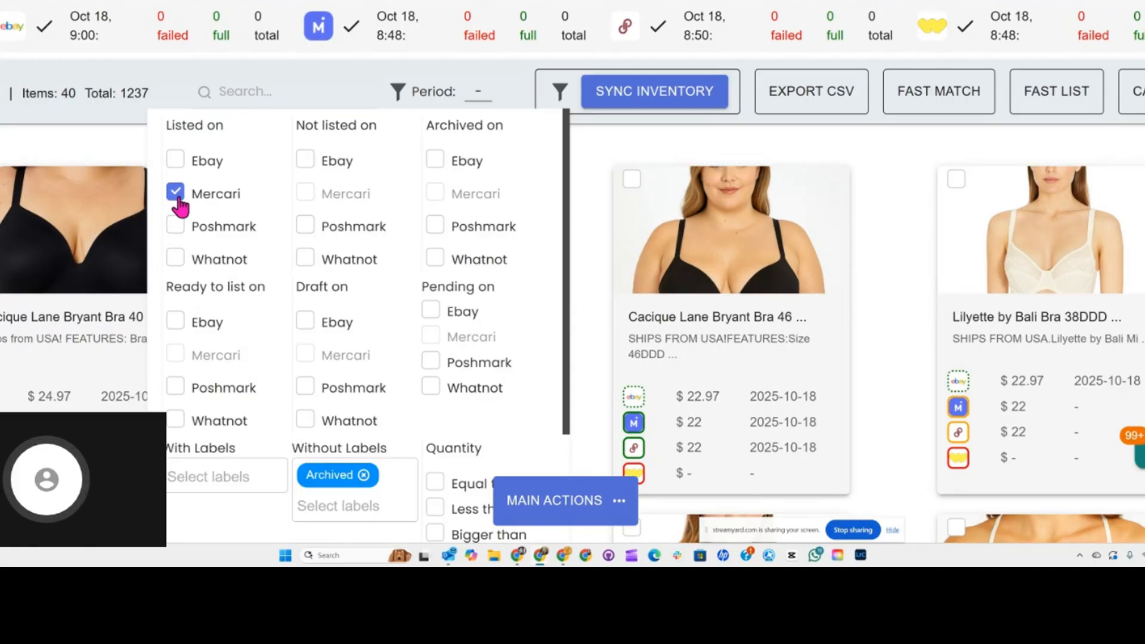
pyautogui.click(304, 159)
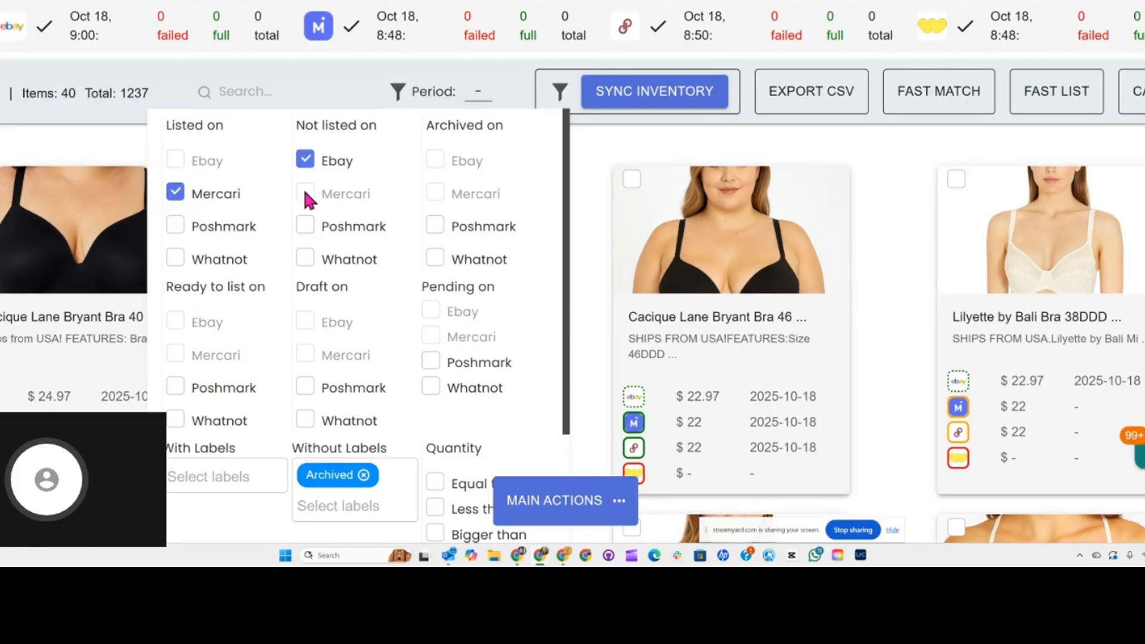
pyautogui.click(304, 225)
pyautogui.click(305, 257)
pyautogui.scroll(-5, 447, 452)
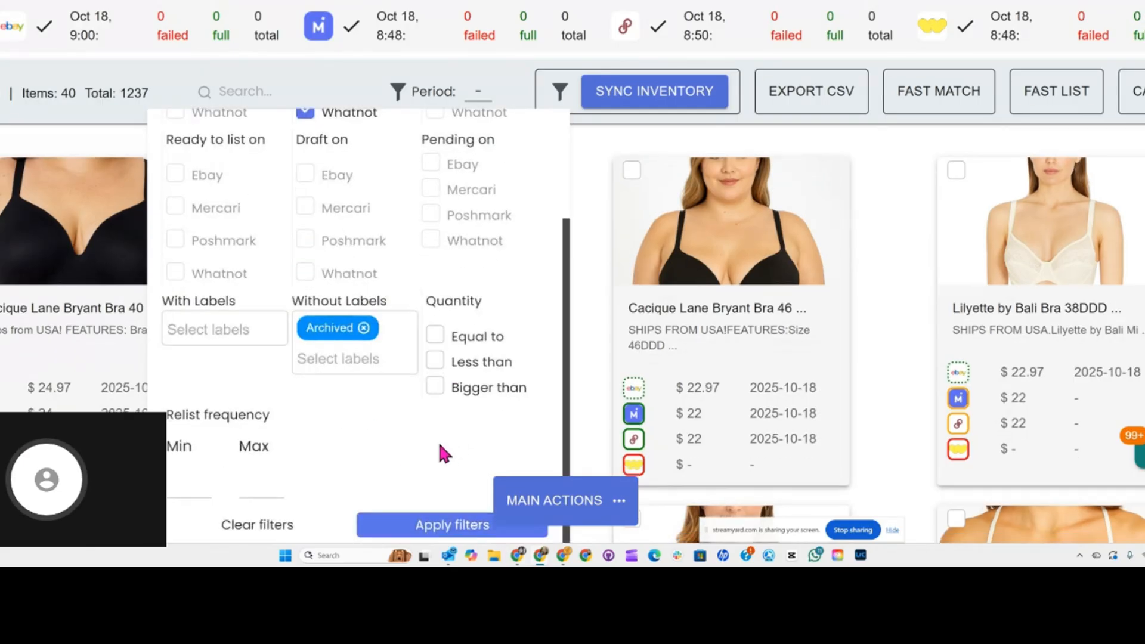
# - Change the marketplace conditions to listed on Poshmark and not listed on Ebay or Mercari
pyautogui.scroll(5, 396, 413)
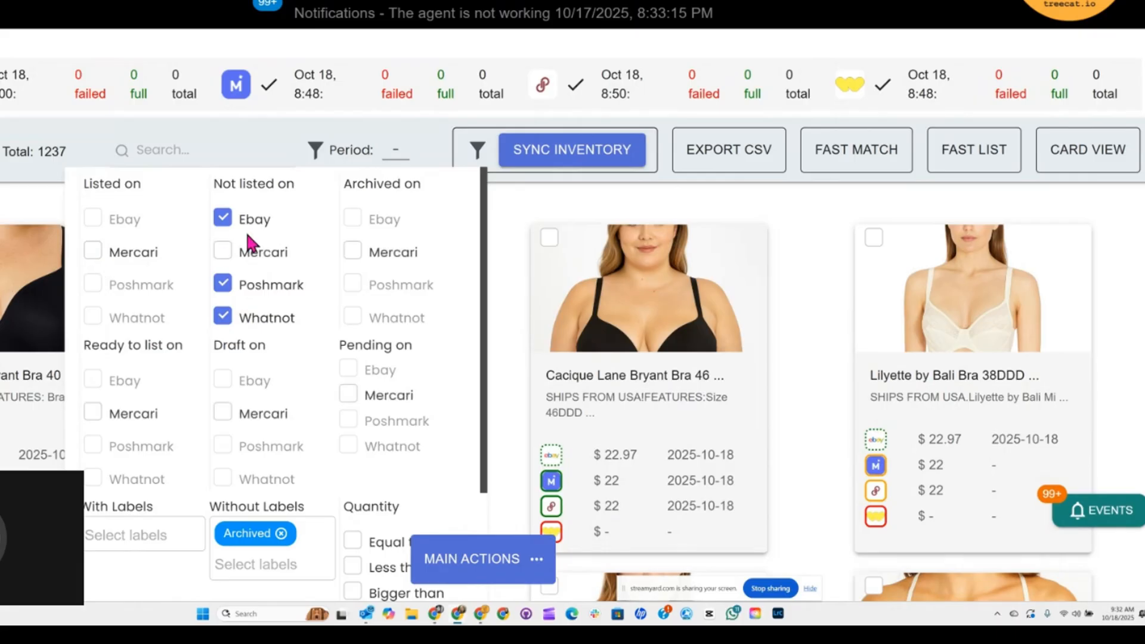
pyautogui.click(222, 218)
pyautogui.click(222, 284)
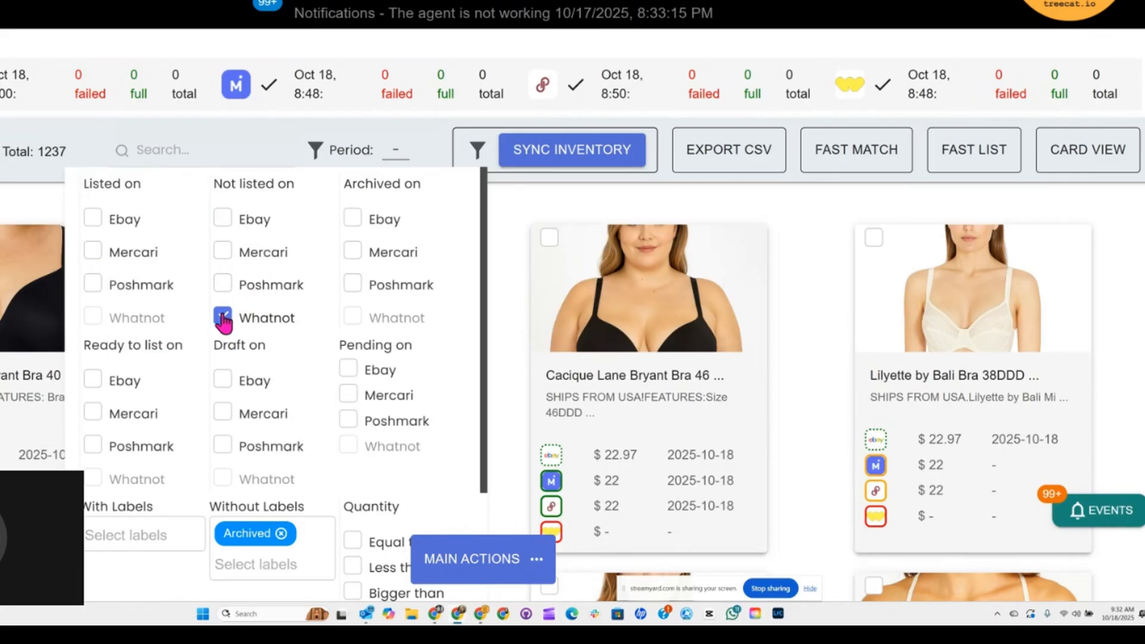
pyautogui.click(223, 317)
pyautogui.click(93, 285)
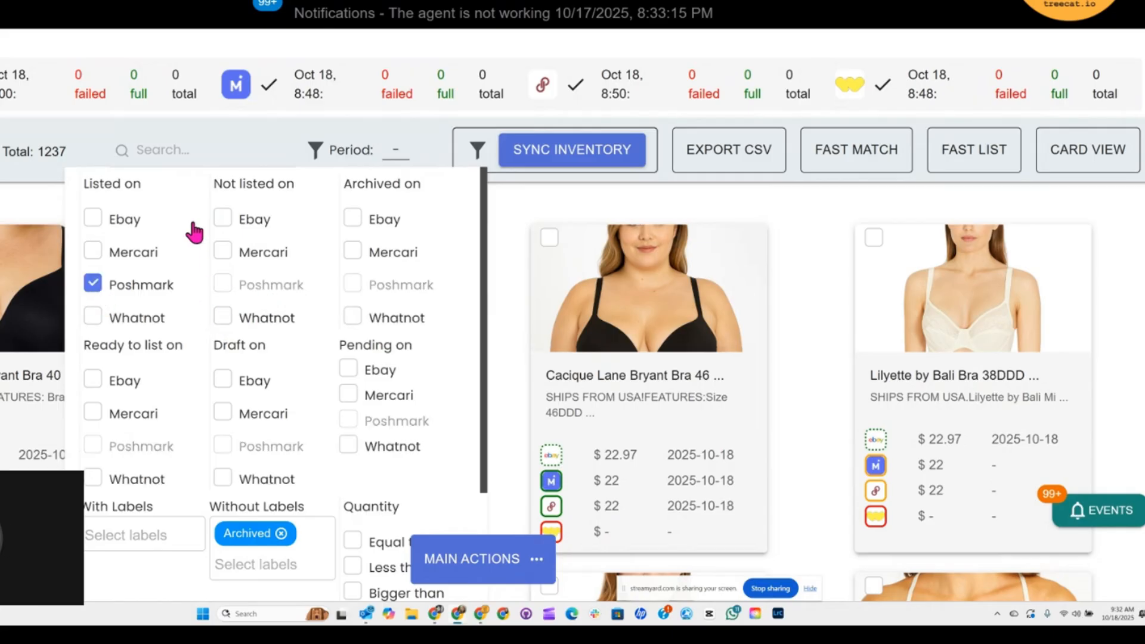
pyautogui.click(223, 219)
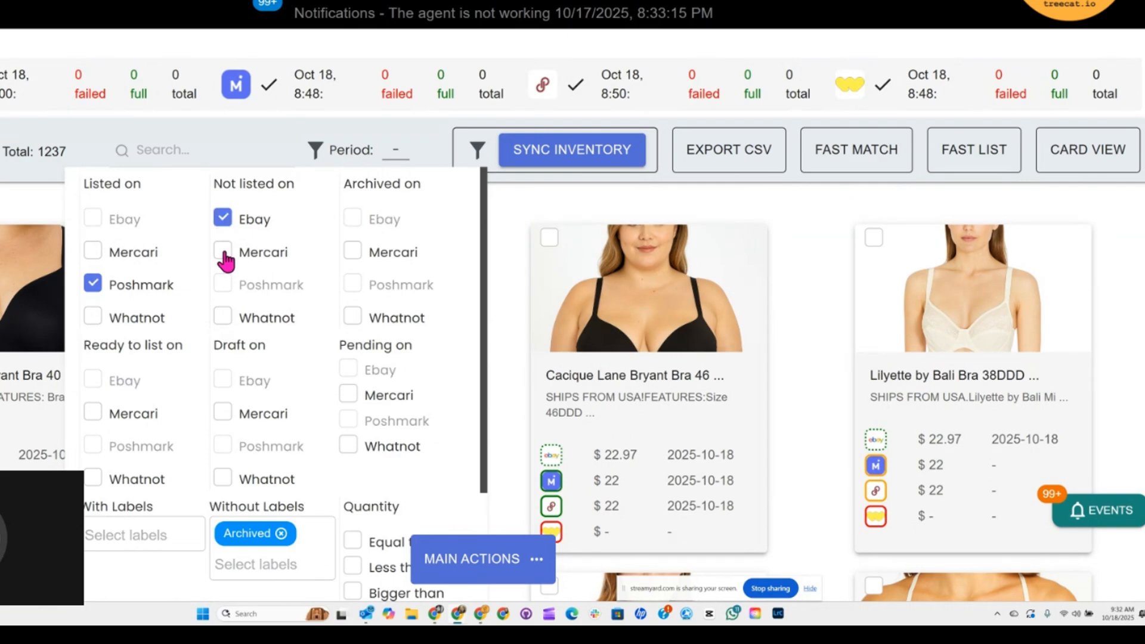
pyautogui.click(223, 251)
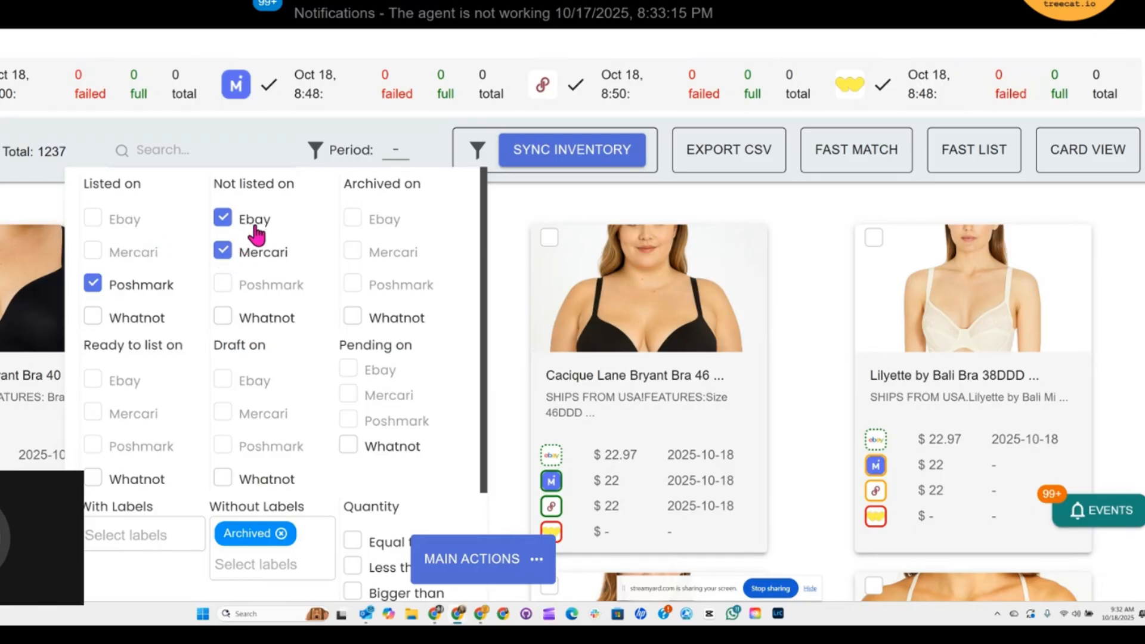
pyautogui.scroll(-3, 346, 521)
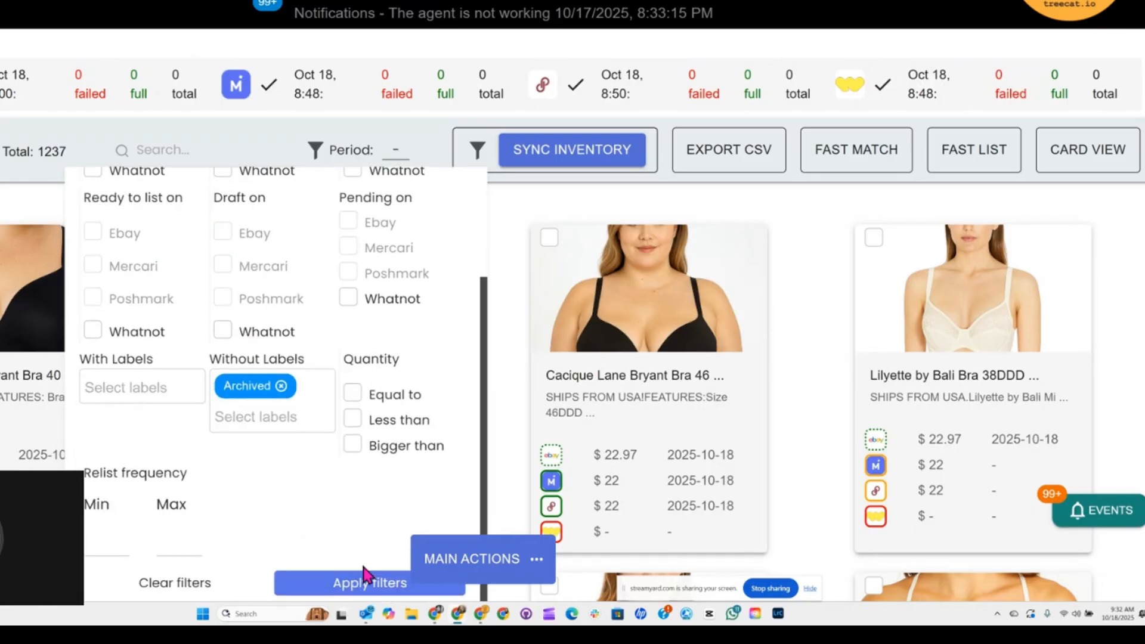
# - Examine the Ready to list, Draft, Pending, label, quantity and relist frequency filter options
pyautogui.scroll(3, 234, 370)
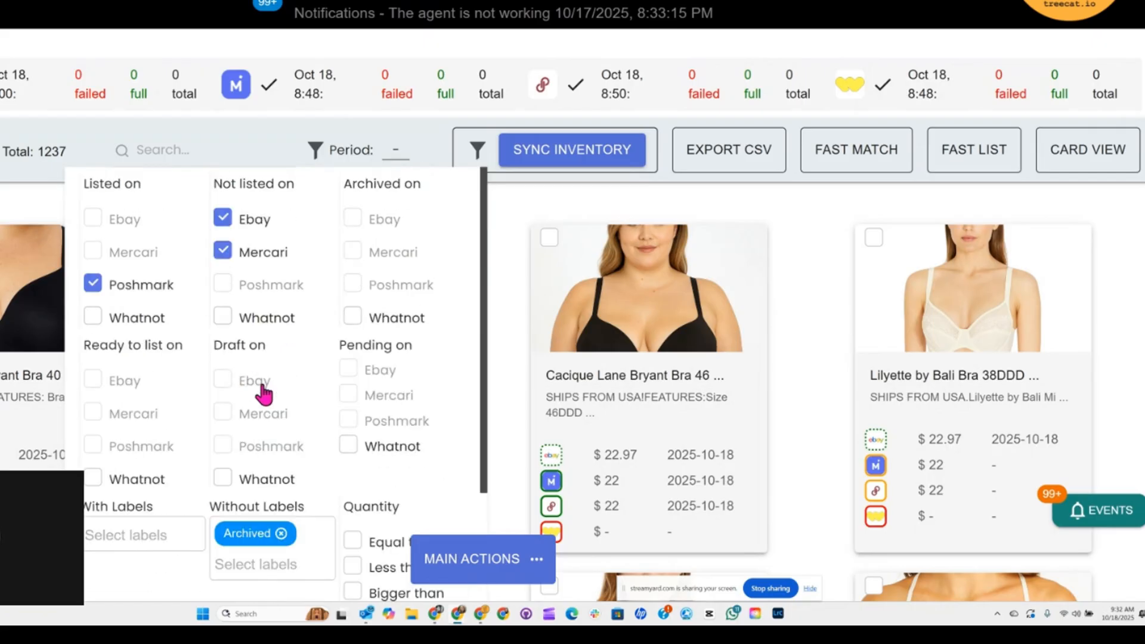
pyautogui.scroll(-1, 125, 528)
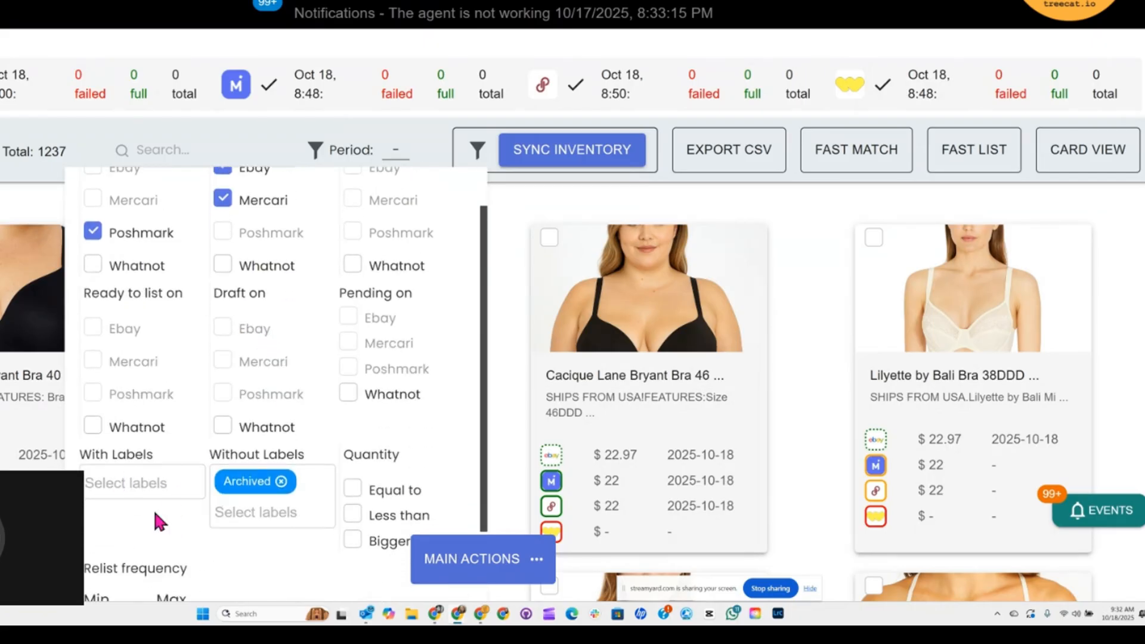
pyautogui.scroll(1, 204, 427)
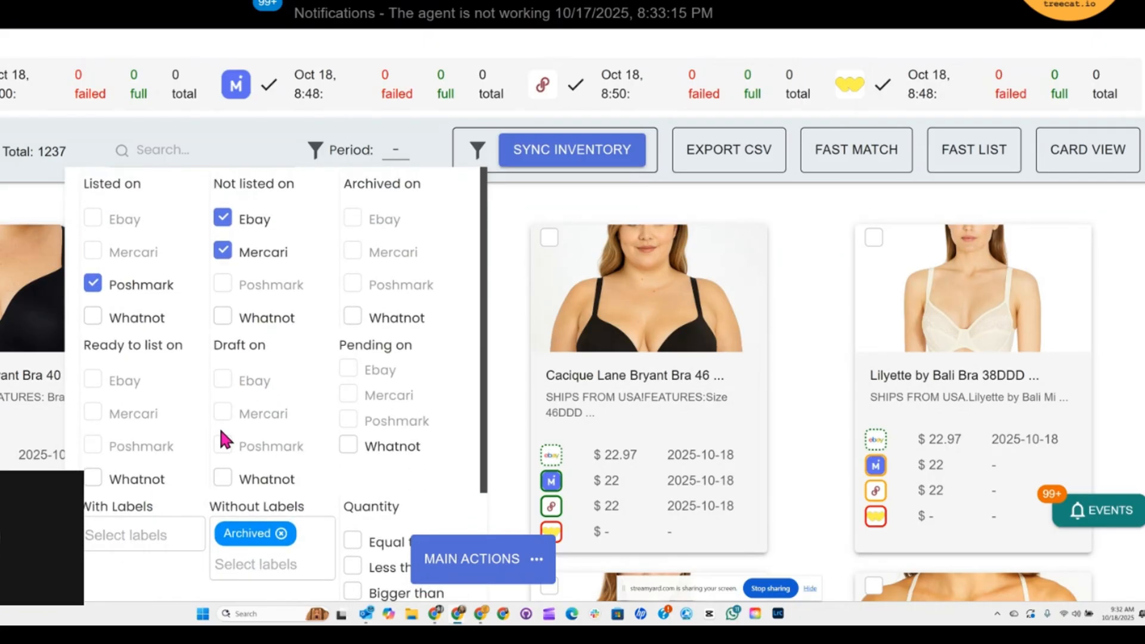
pyautogui.scroll(-3, 223, 453)
pyautogui.scroll(3, 276, 478)
pyautogui.scroll(-1, 276, 471)
pyautogui.scroll(1, 289, 481)
pyautogui.scroll(-3, 333, 527)
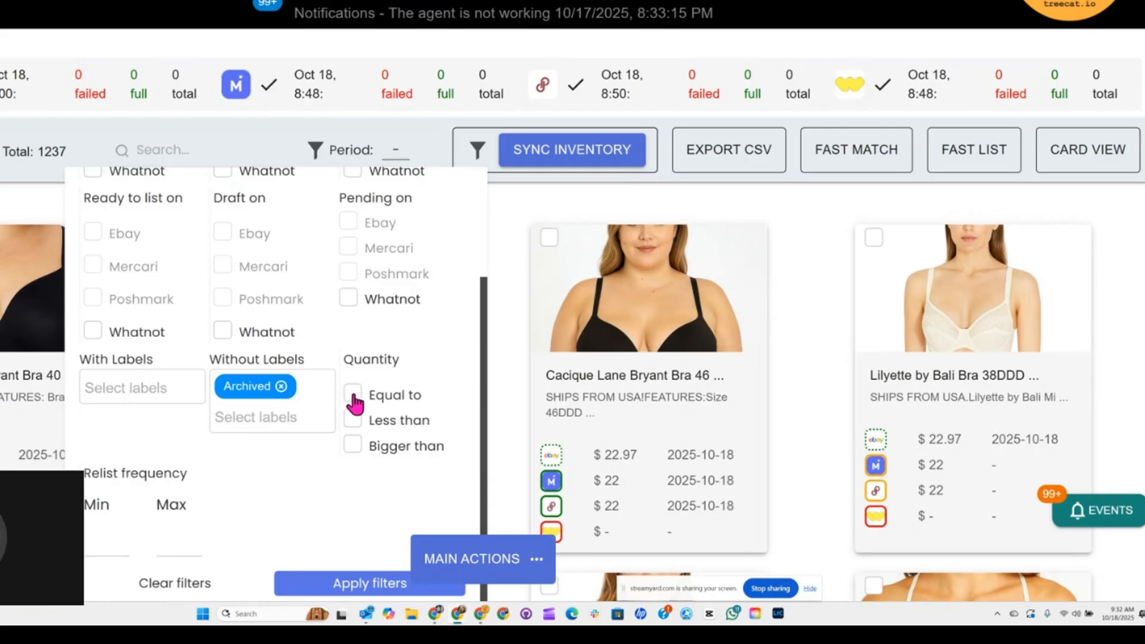
# - Clear the Listed on Poshmark condition and the Not listed on Ebay and Mercari conditions
pyautogui.scroll(3, 192, 366)
pyautogui.click(93, 284)
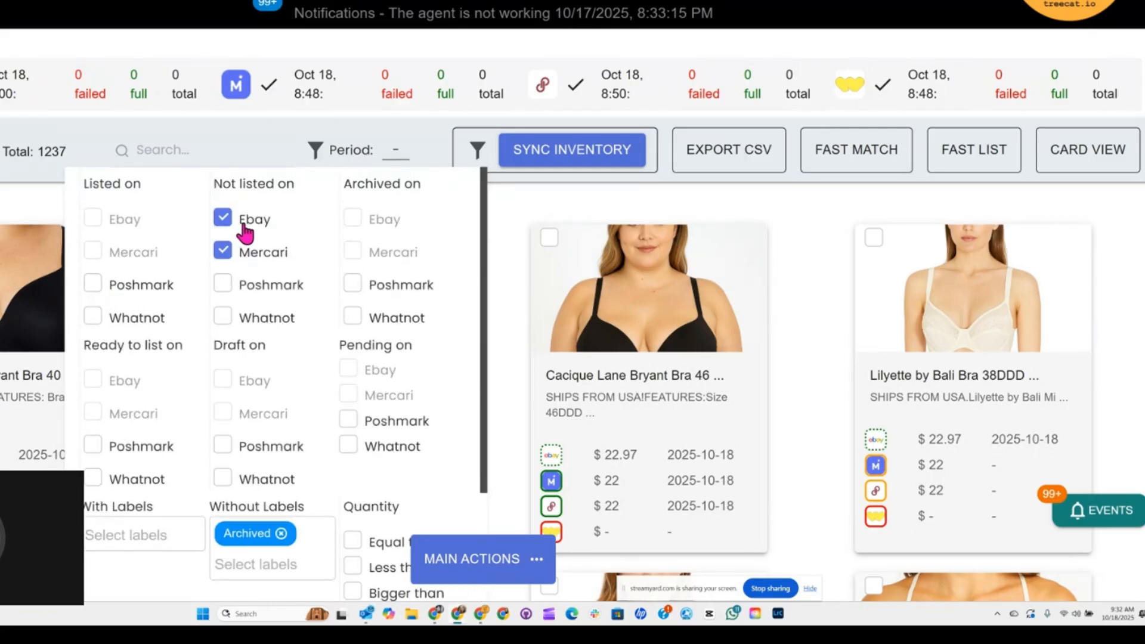
pyautogui.click(222, 219)
pyautogui.click(222, 251)
# - Filter the inventory to items with a quantity bigger than 2 and apply the filter
pyautogui.scroll(-3, 376, 418)
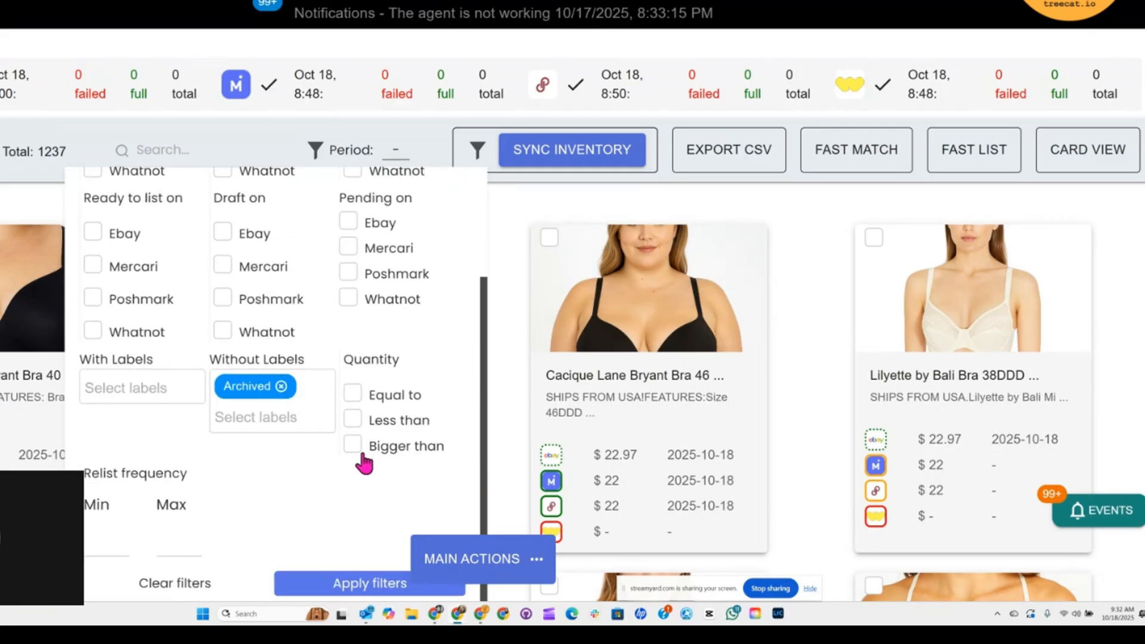
pyautogui.click(352, 396)
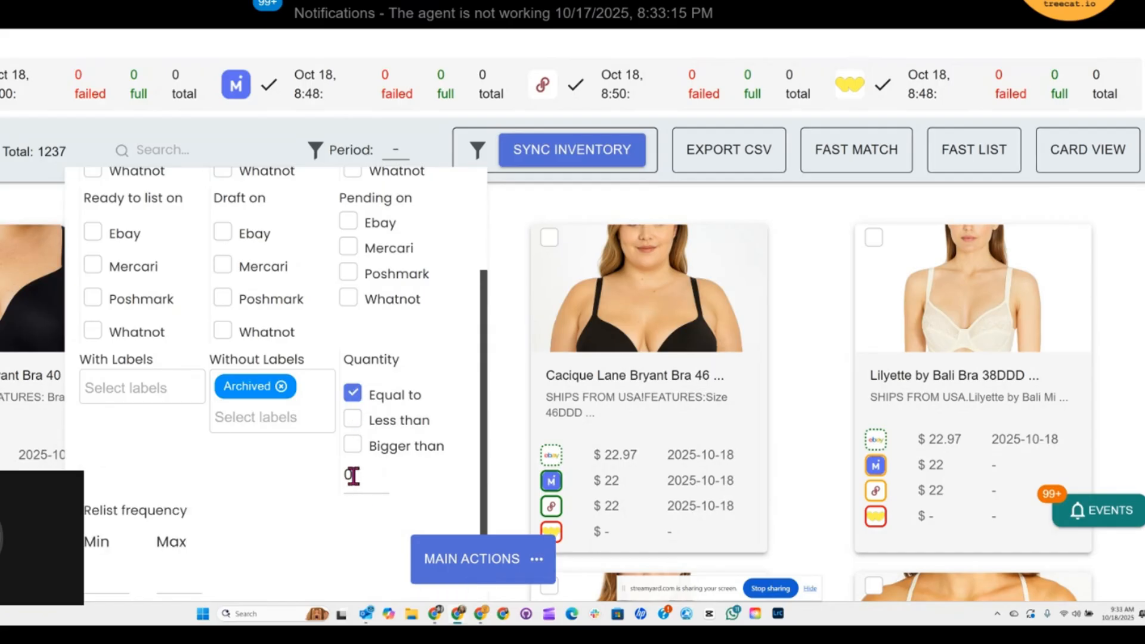
pyautogui.moveTo(353, 475); pyautogui.dragTo(335, 474)
pyautogui.click(363, 448)
pyautogui.doubleClick(353, 477)
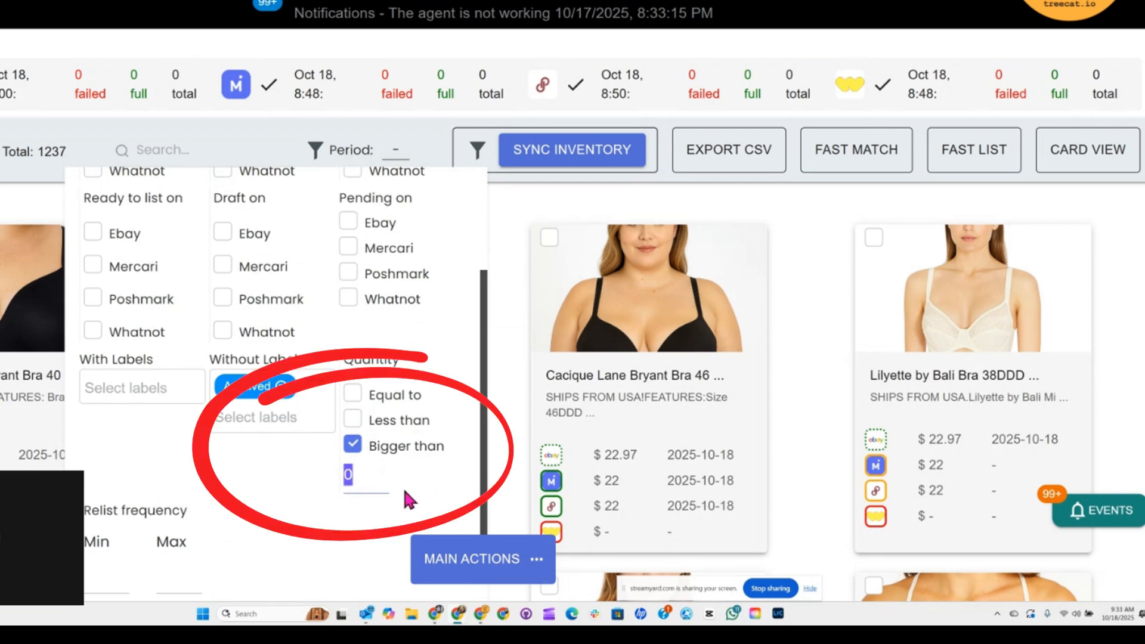
pyautogui.write('2')
pyautogui.scroll(-3, 375, 578)
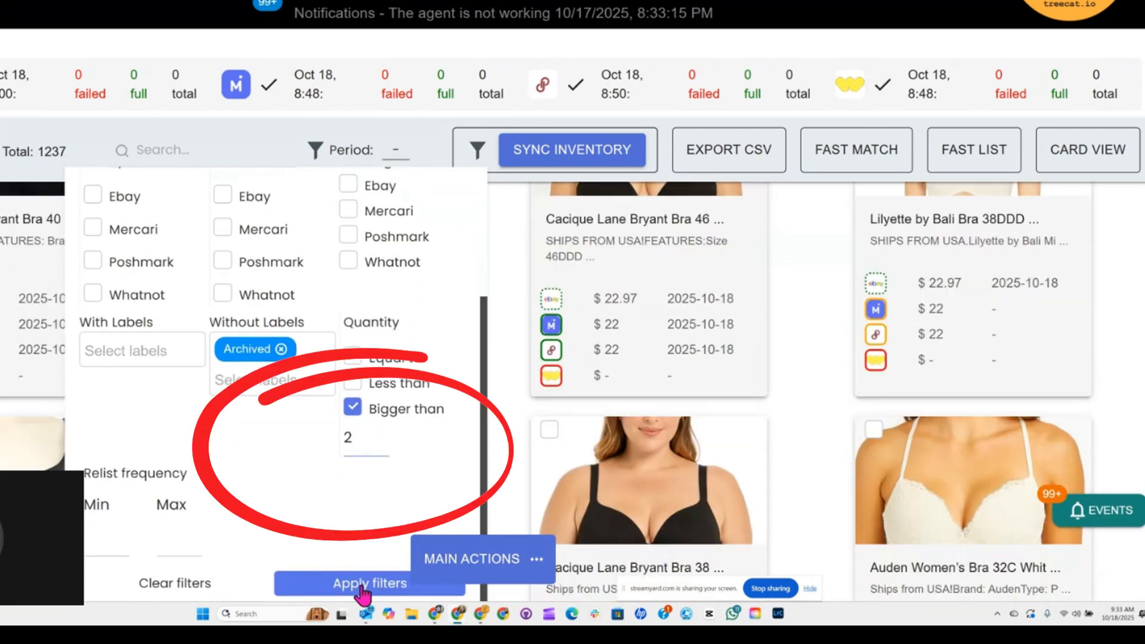
pyautogui.click(358, 587)
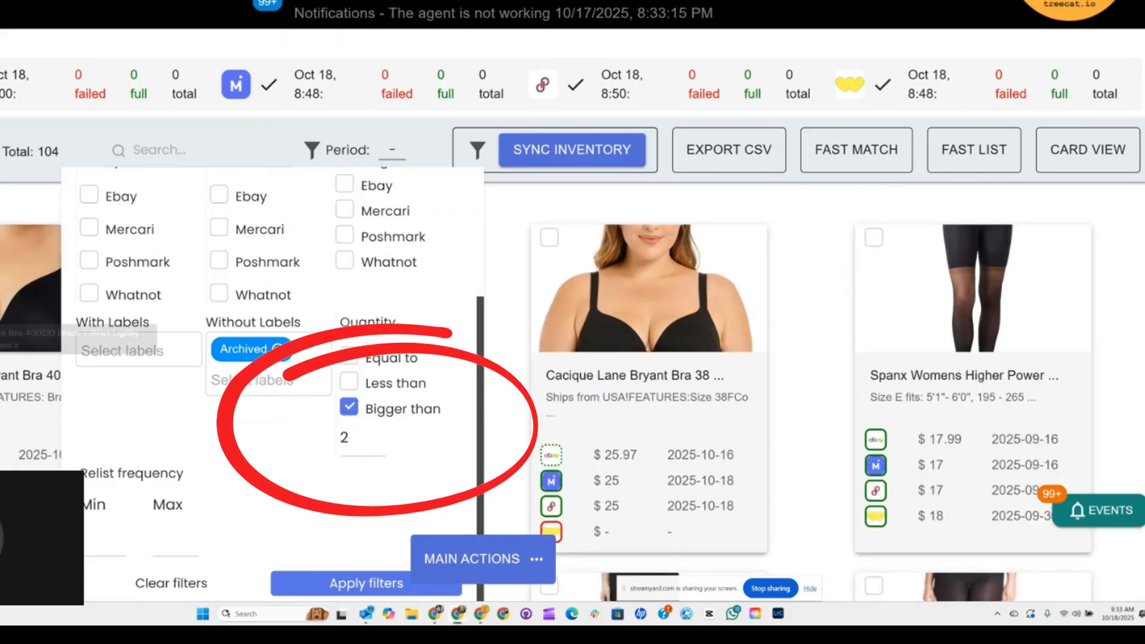
# - Clear the Bigger than quantity condition and review the remaining marketplace, label and relist frequency filters
pyautogui.click(352, 411)
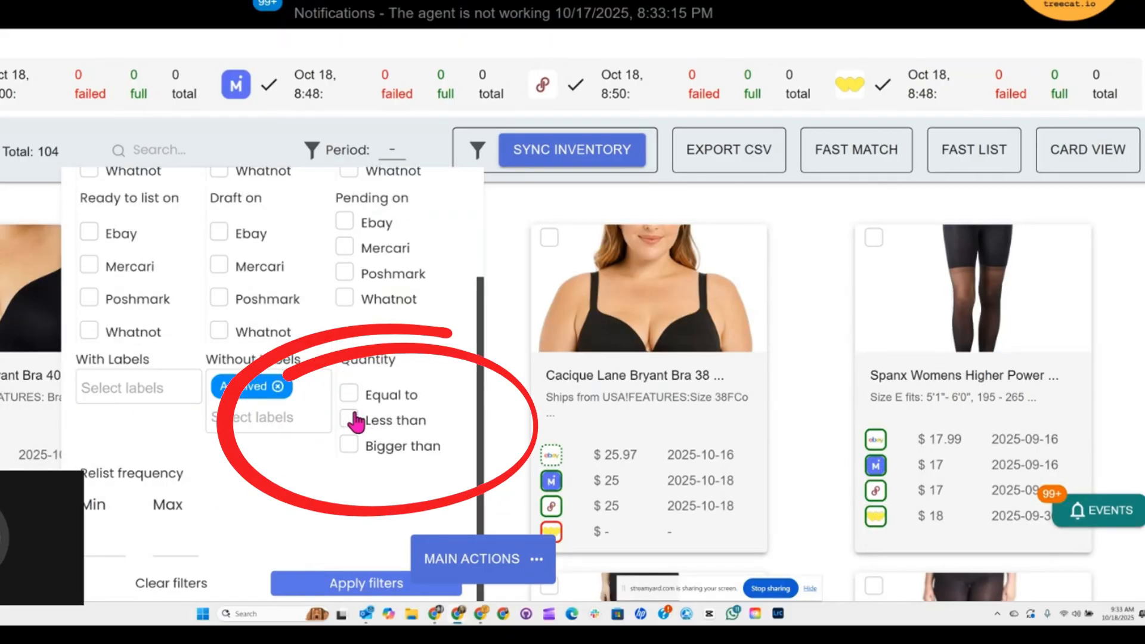
pyautogui.scroll(-2, 249, 459)
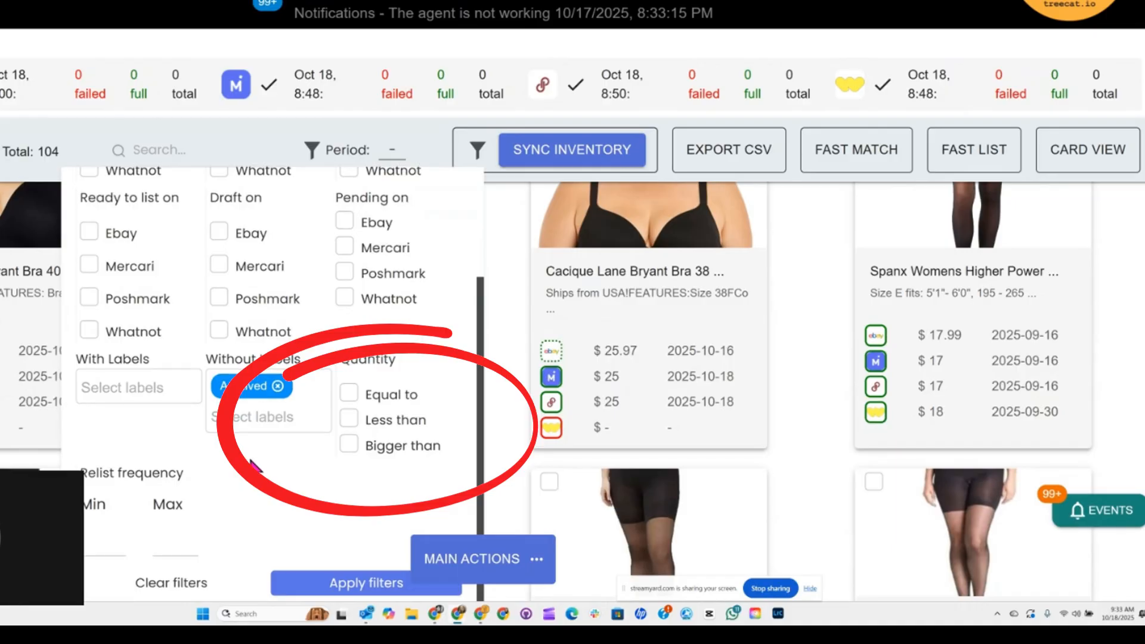
pyautogui.scroll(5, 261, 504)
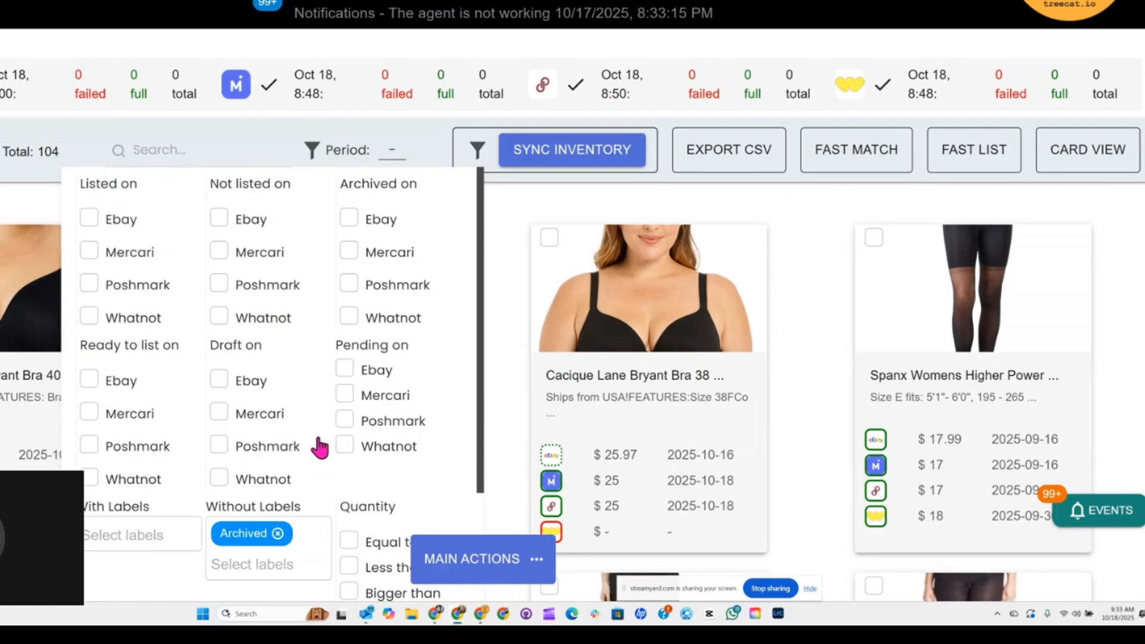
pyautogui.scroll(-1, 323, 322)
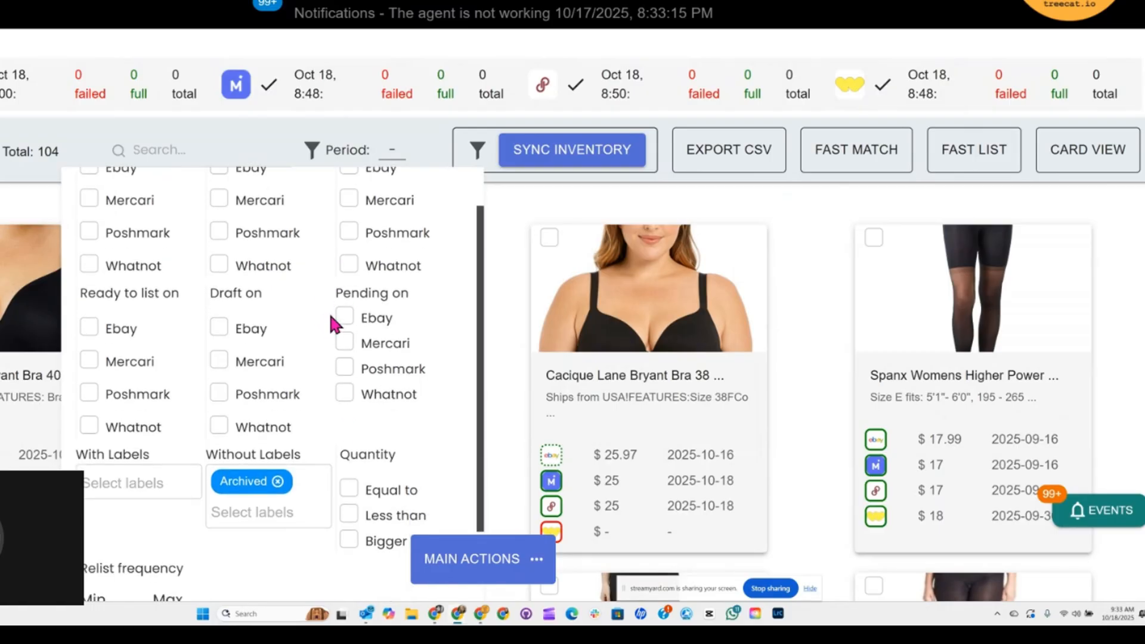
pyautogui.scroll(1, 322, 334)
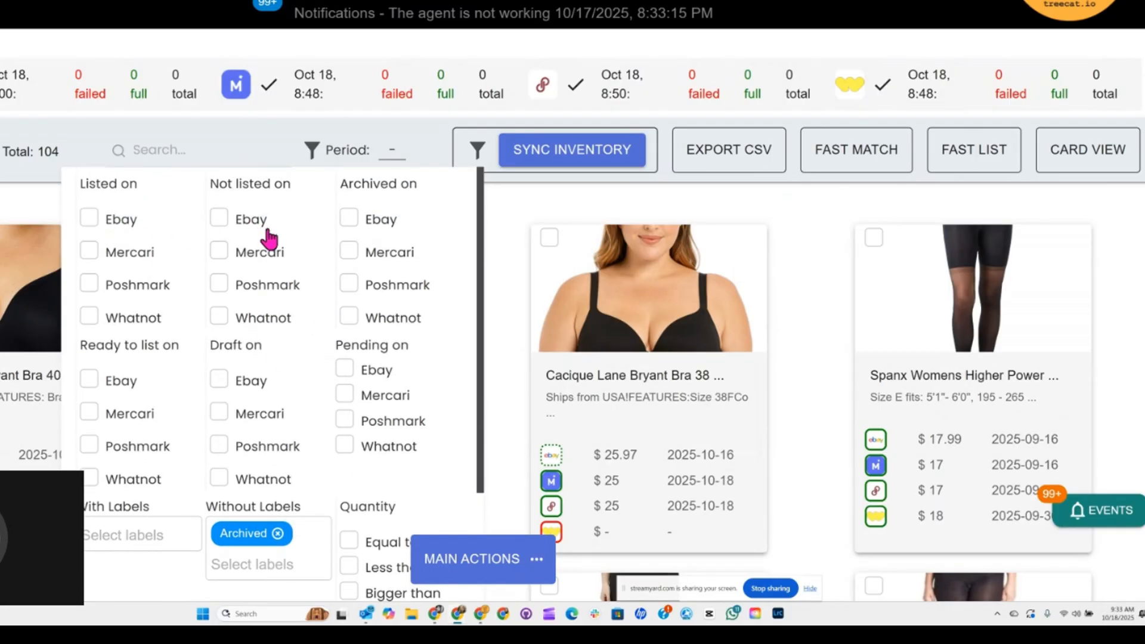
pyautogui.scroll(-3, 256, 265)
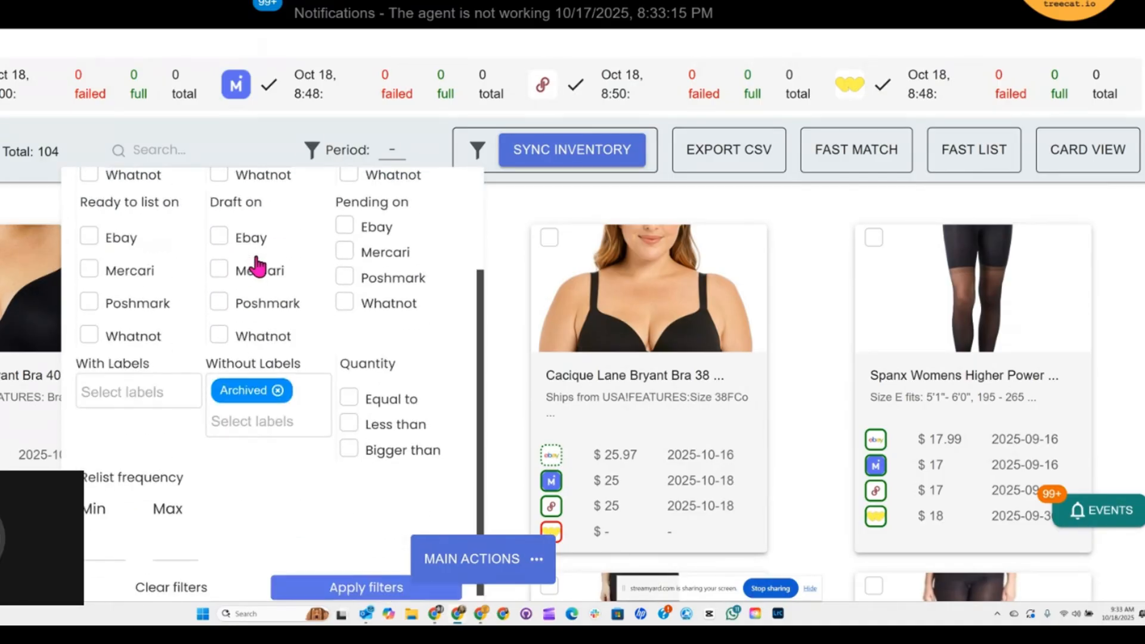
pyautogui.scroll(3, 257, 264)
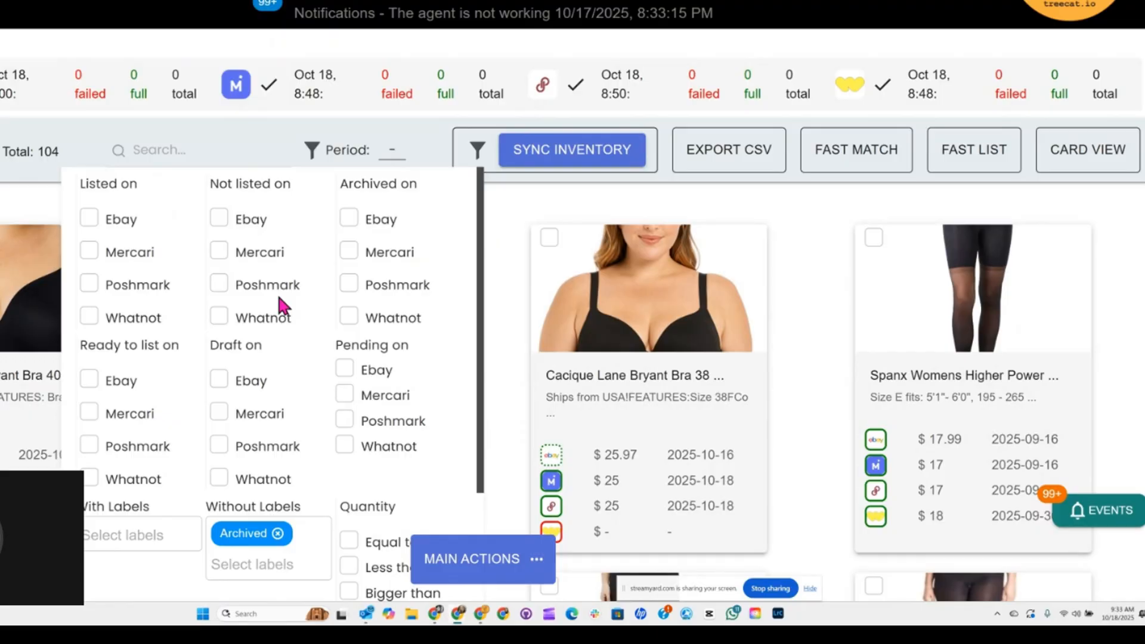
pyautogui.scroll(-3, 277, 292)
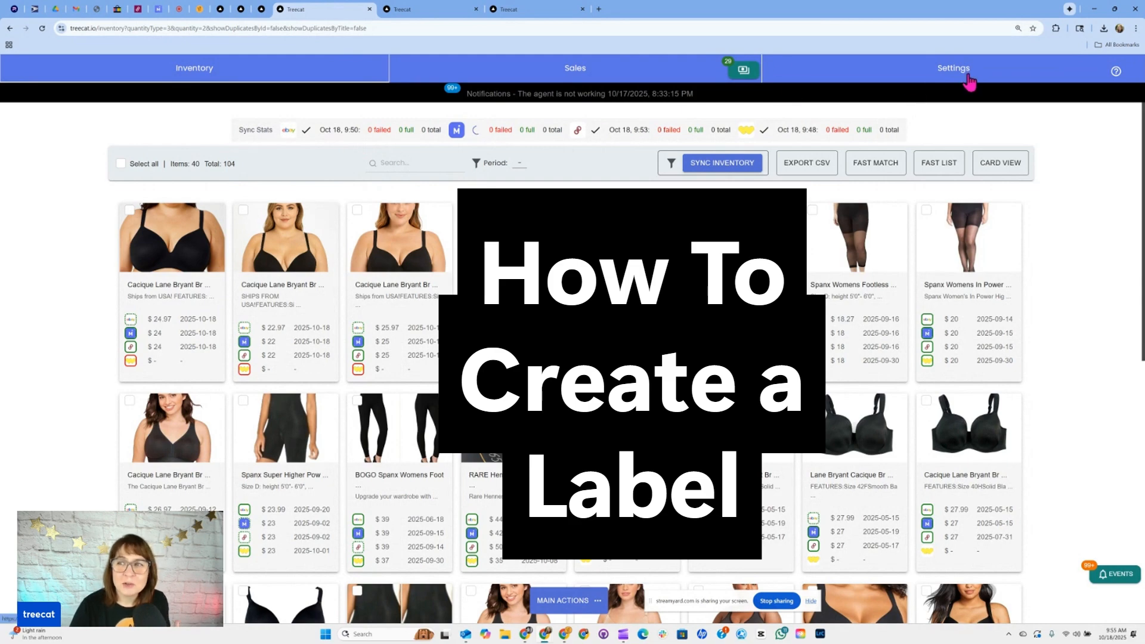
# - Create the custom label 10-17-2025 in the profile settings
pyautogui.click(952, 71)
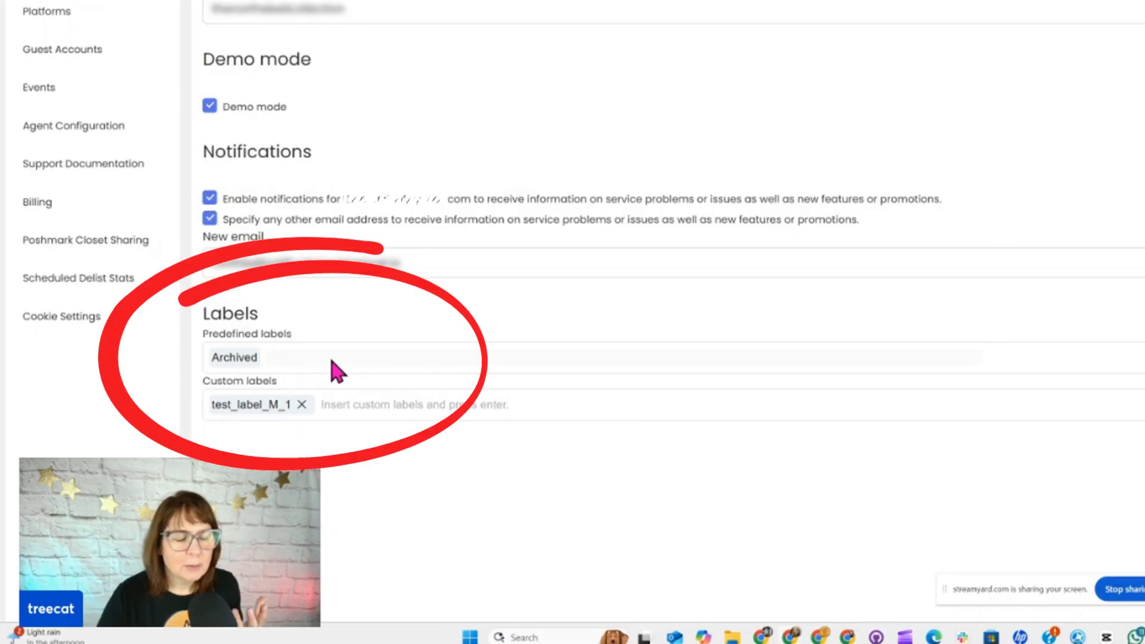
pyautogui.click(366, 405)
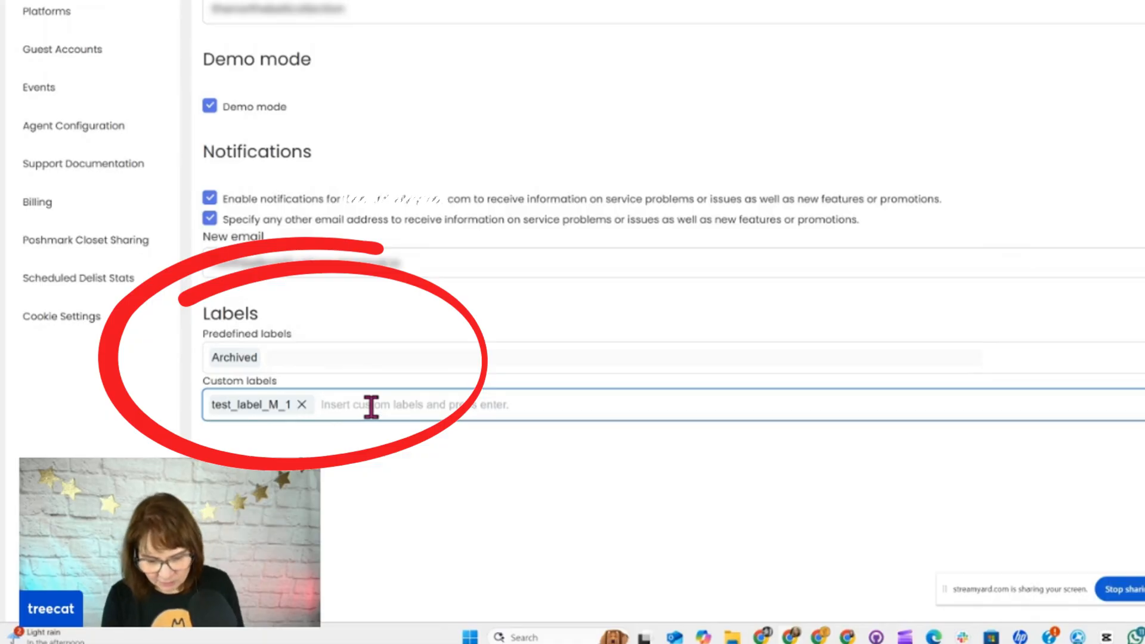
pyautogui.write('10-17')
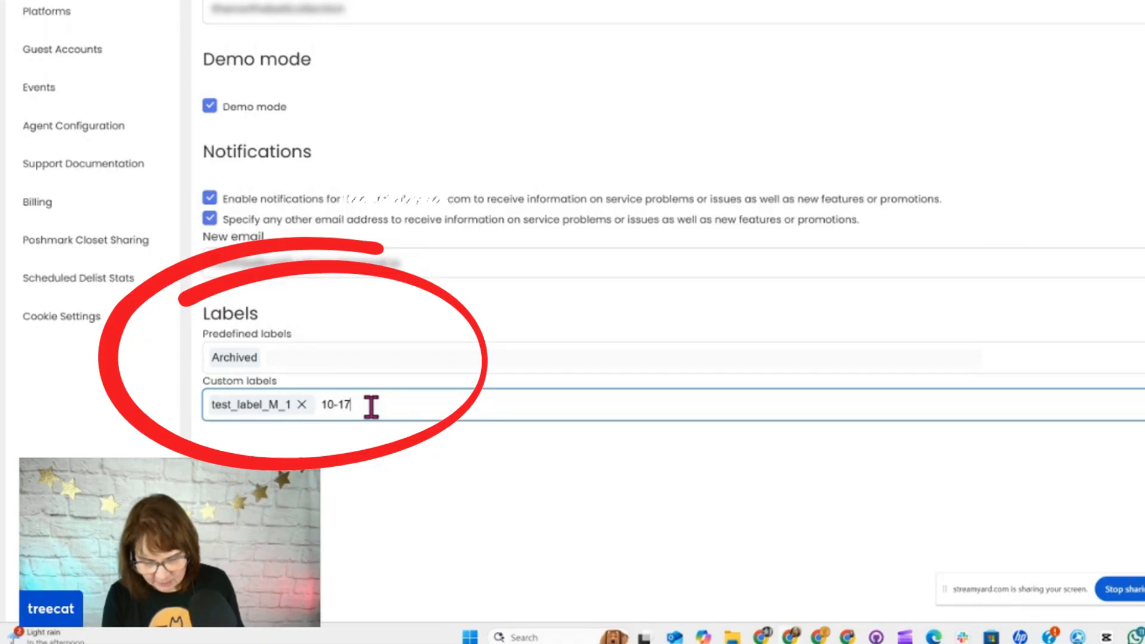
pyautogui.write('-2025')
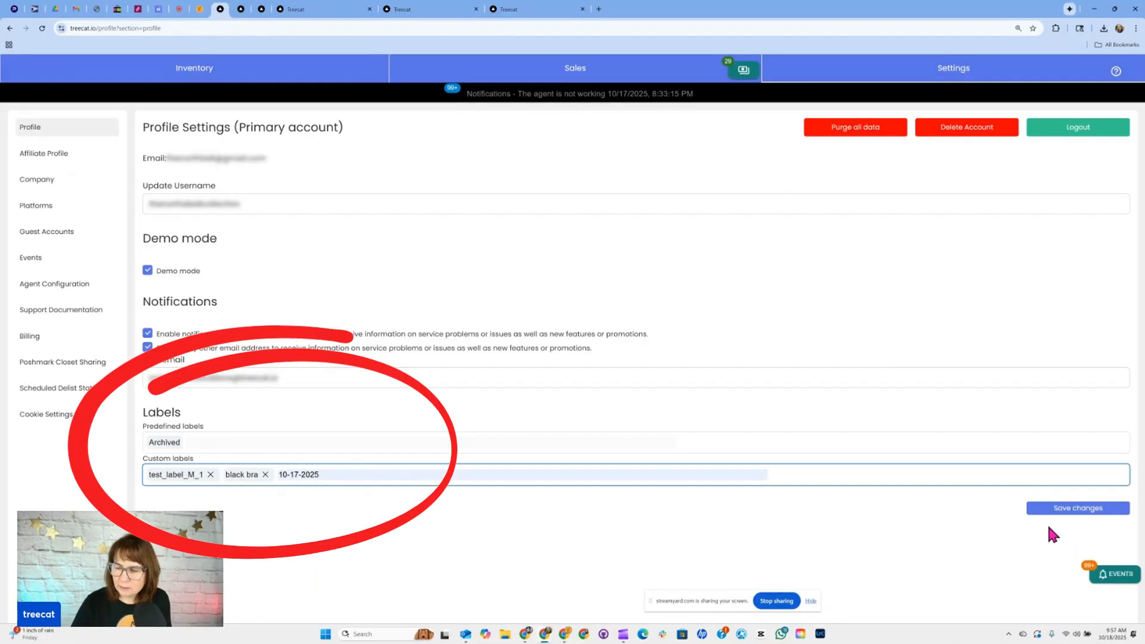
pyautogui.press('Return')
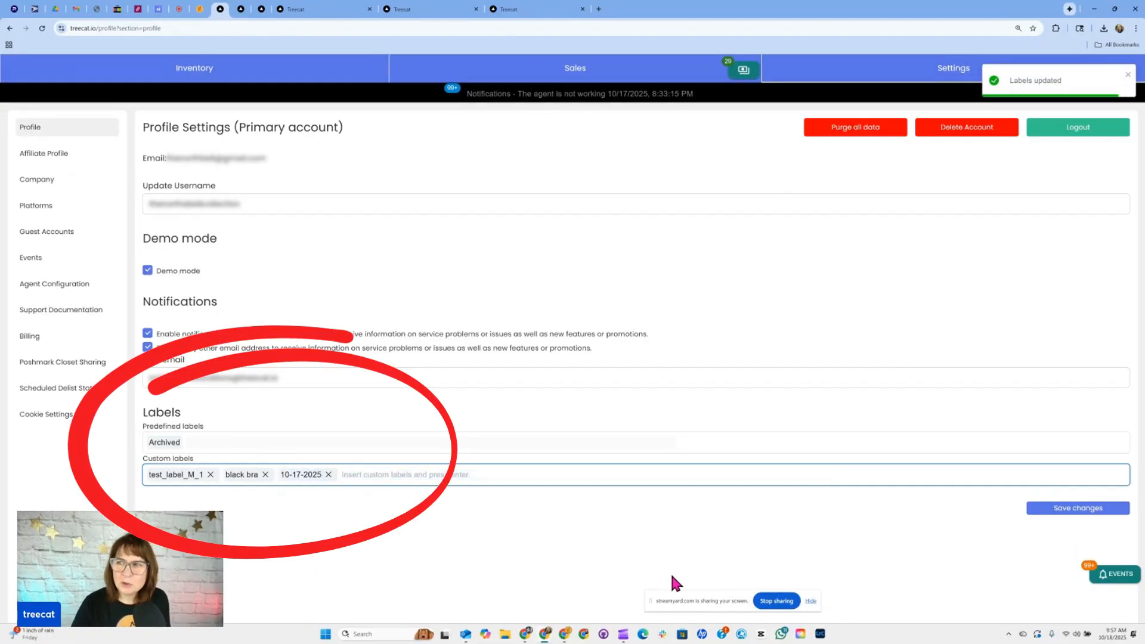
# - Add the custom label 10-16-2025 in the profile settings and save the changes
pyautogui.click(930, 72)
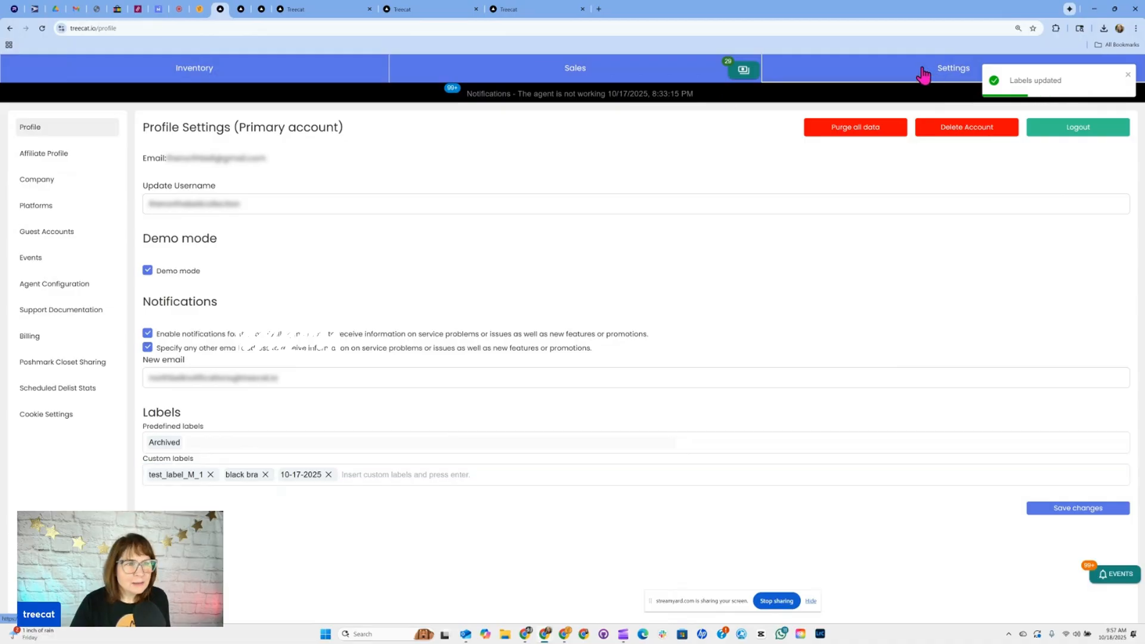
pyautogui.click(35, 127)
pyautogui.click(381, 476)
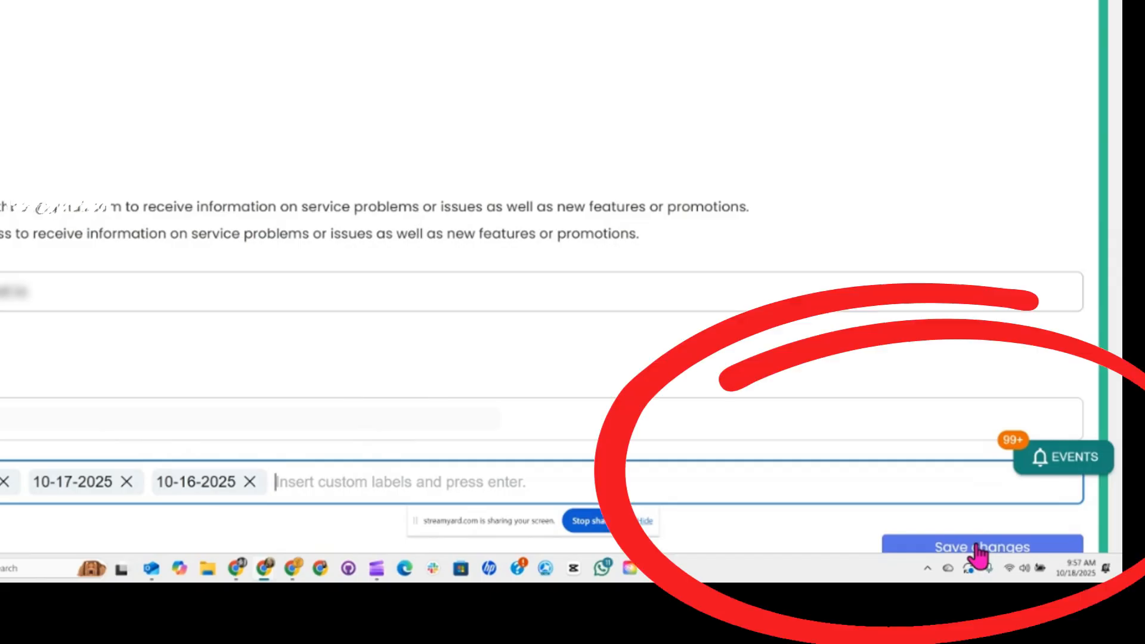
pyautogui.click(1077, 508)
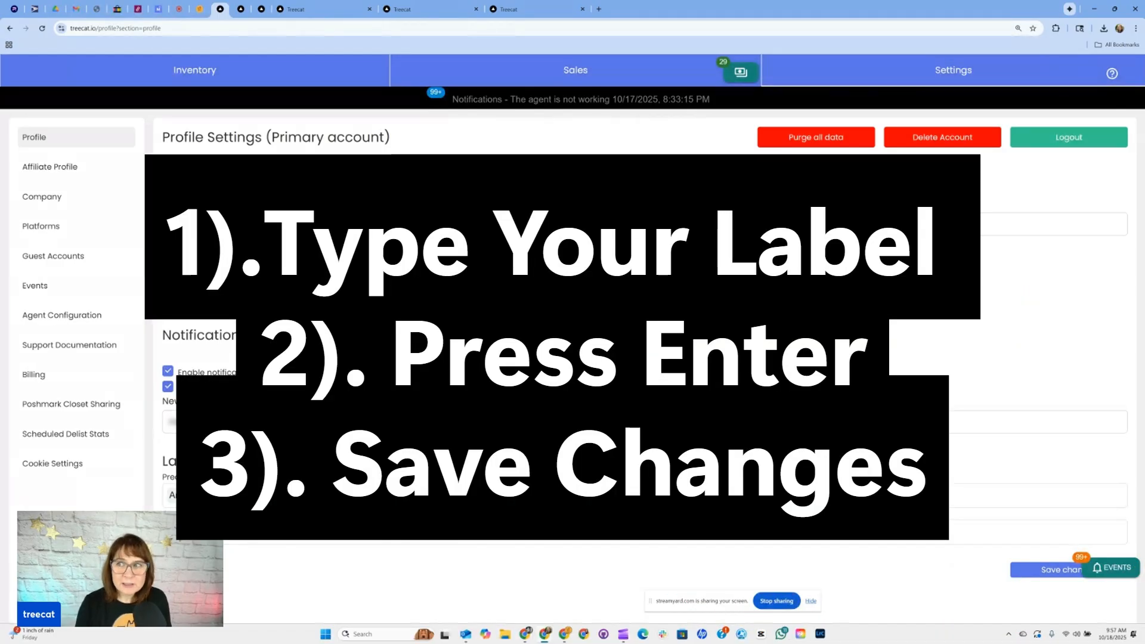
# - Select the five black bra items in the first row of the inventory
pyautogui.click(232, 72)
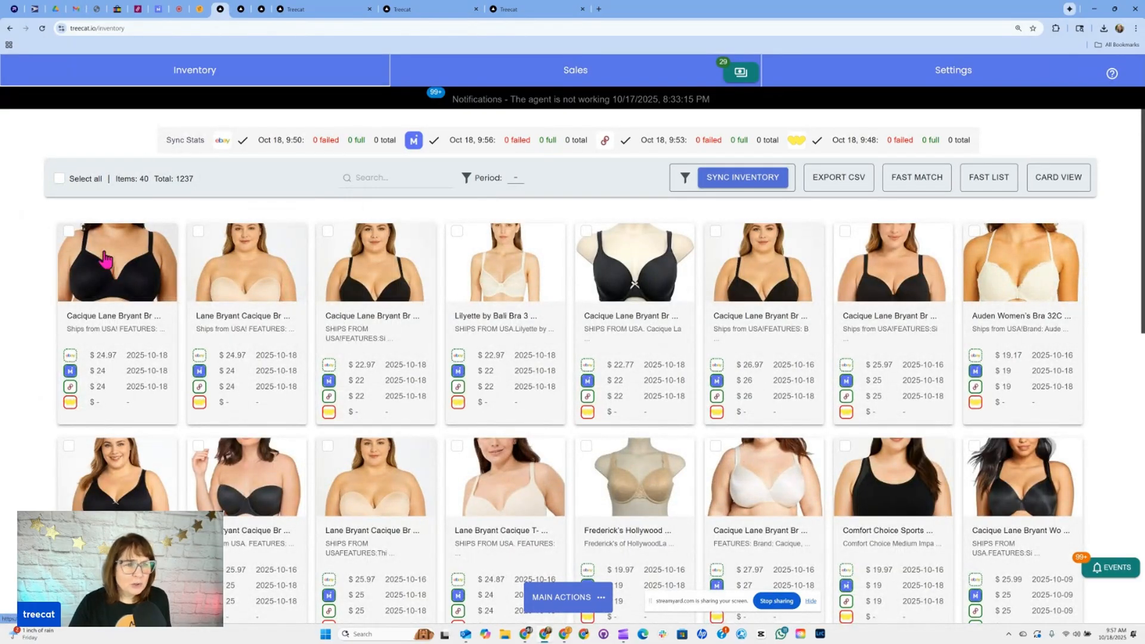
pyautogui.click(69, 231)
pyautogui.click(327, 230)
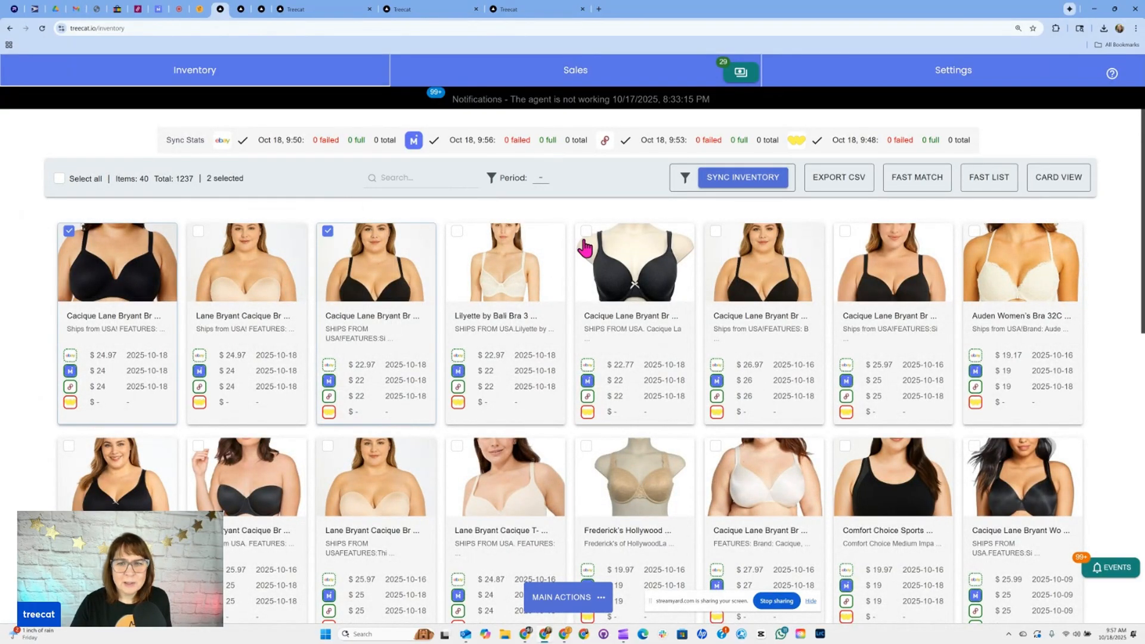
pyautogui.click(586, 230)
pyautogui.click(715, 231)
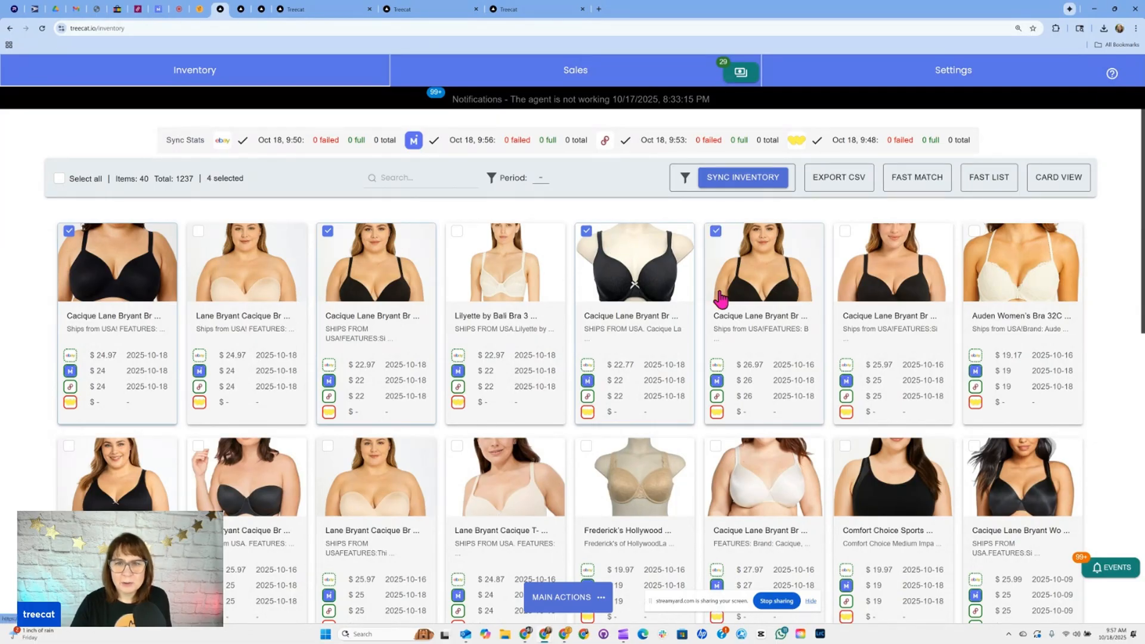
pyautogui.click(846, 232)
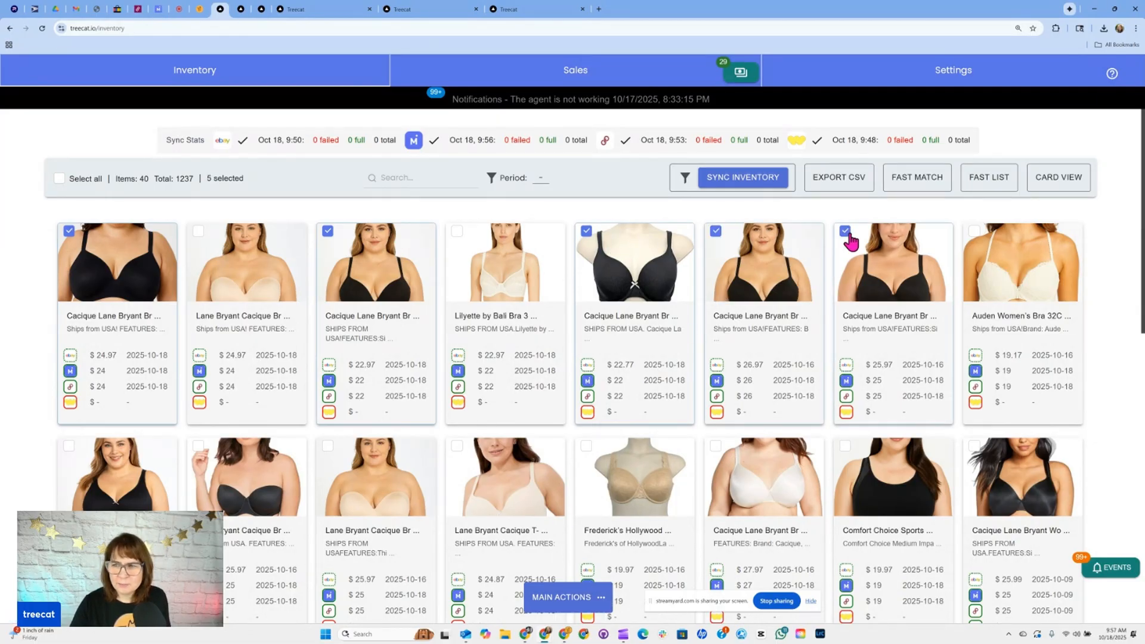
# - Add the label black bra to the five selected items
pyautogui.click(603, 605)
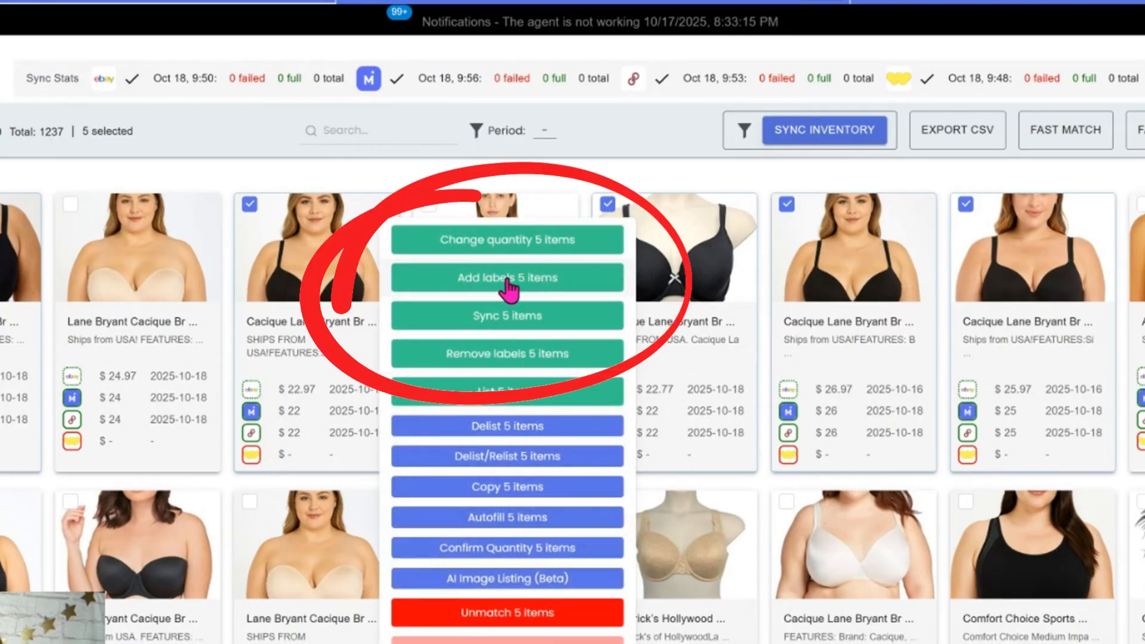
pyautogui.click(486, 283)
pyautogui.click(365, 263)
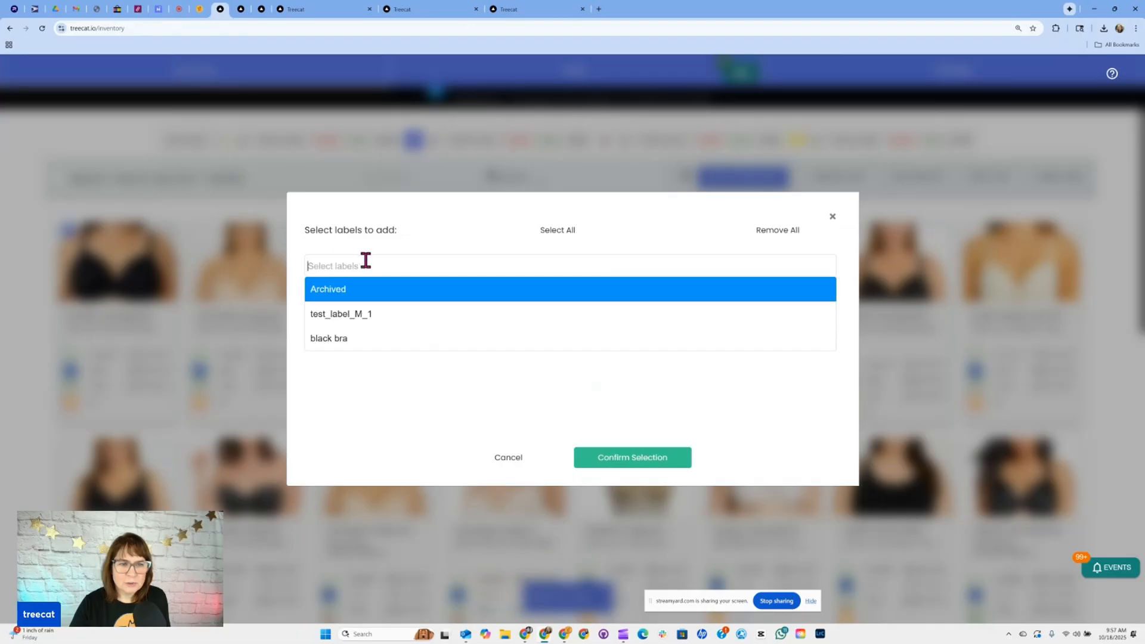
pyautogui.click(348, 339)
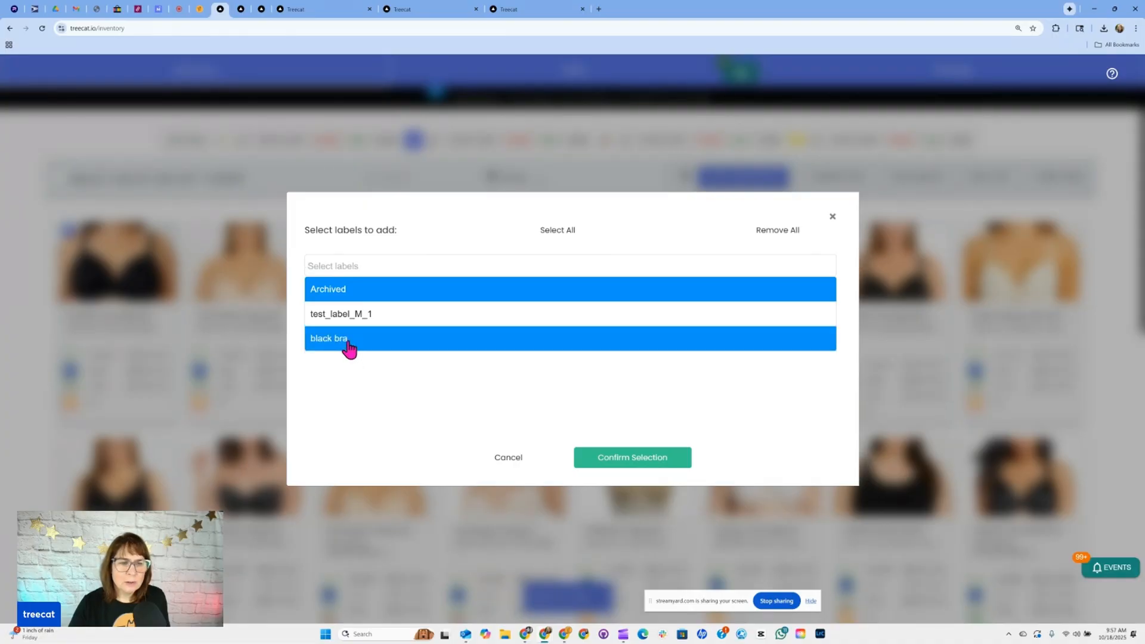
pyautogui.click(348, 341)
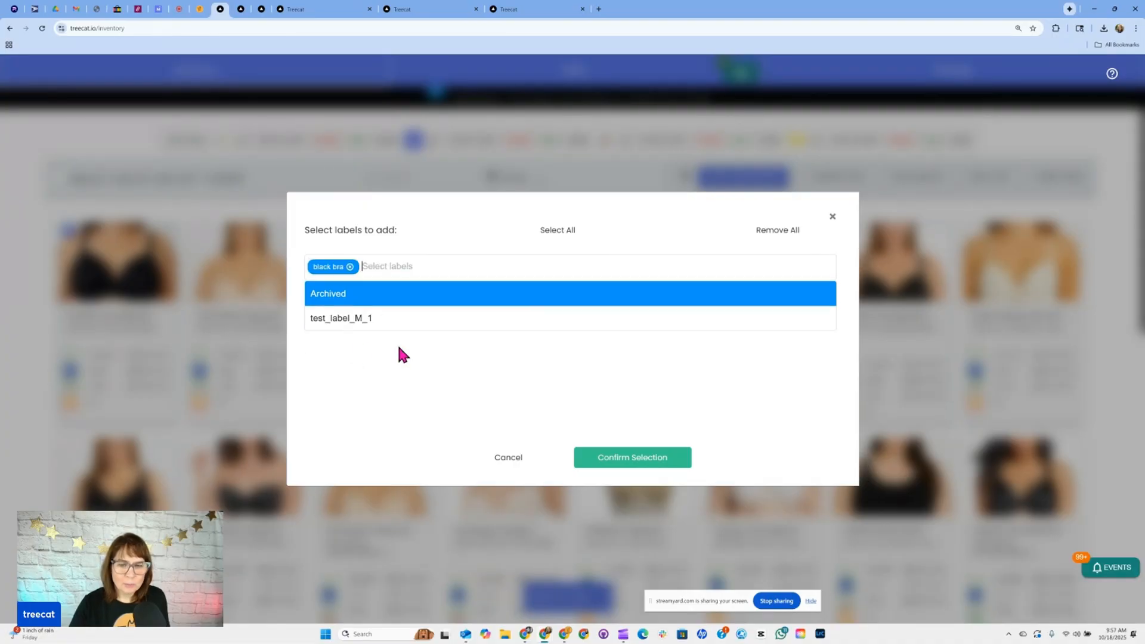
pyautogui.click(635, 460)
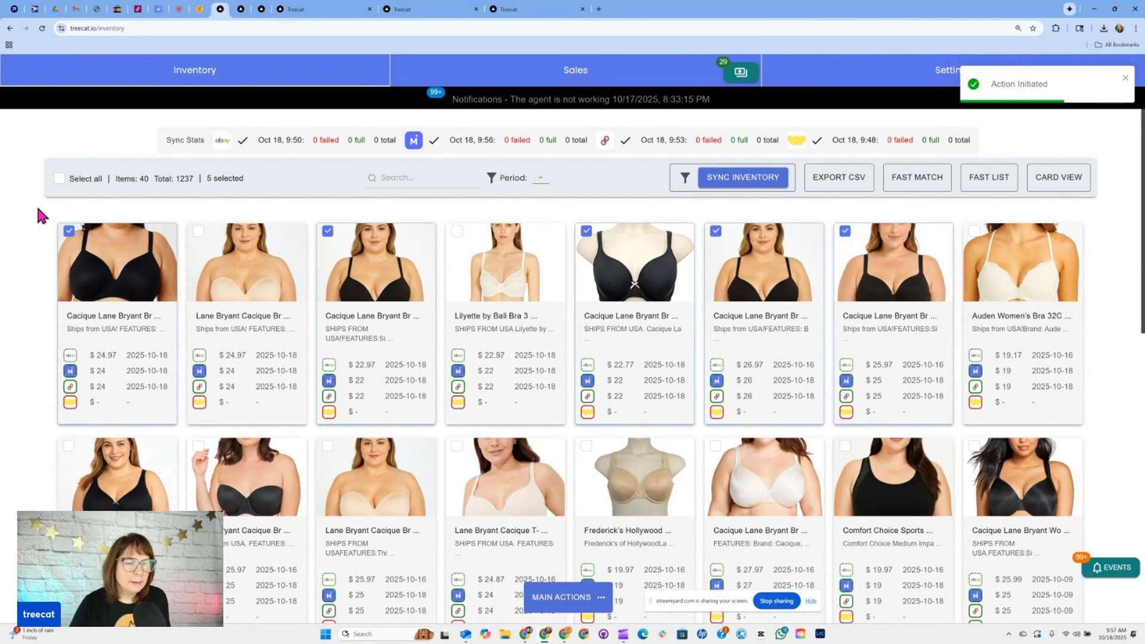
# - Check the Ebay details and labels of a black bra item and return to the inventory
pyautogui.scroll(-1, 65, 358)
pyautogui.click(74, 400)
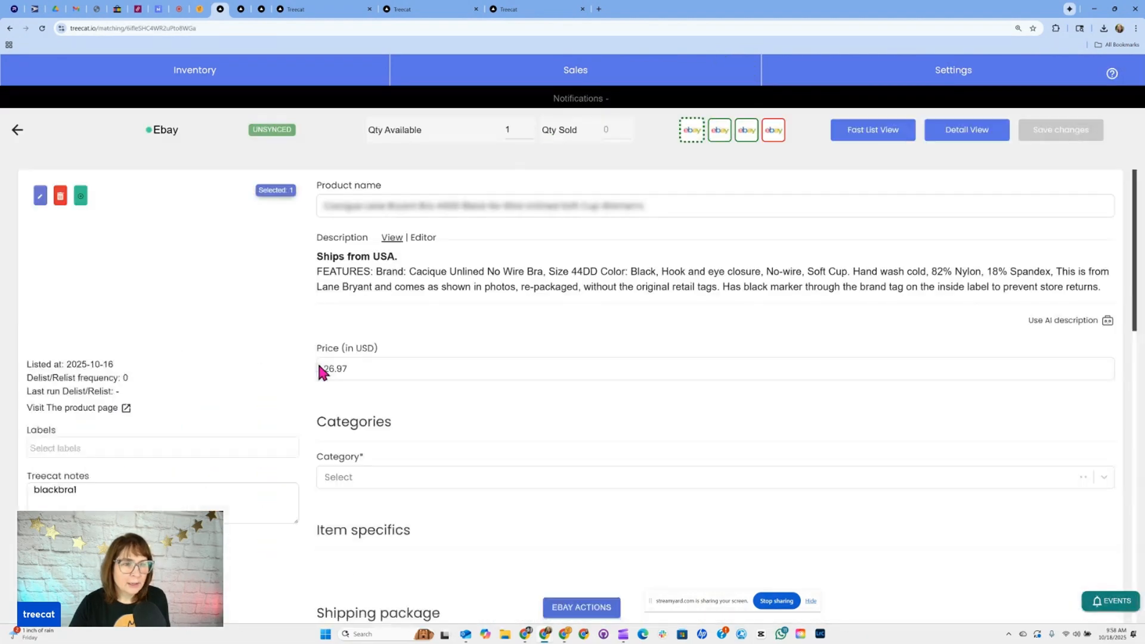
pyautogui.click(15, 133)
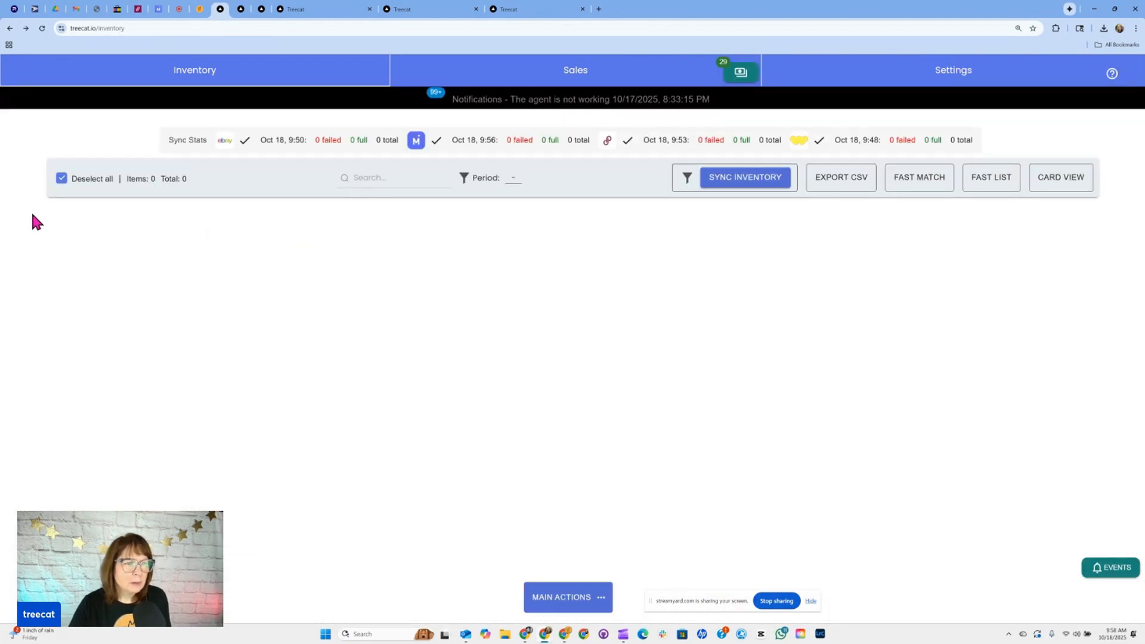
pyautogui.rightClick(33, 222)
pyautogui.click(64, 253)
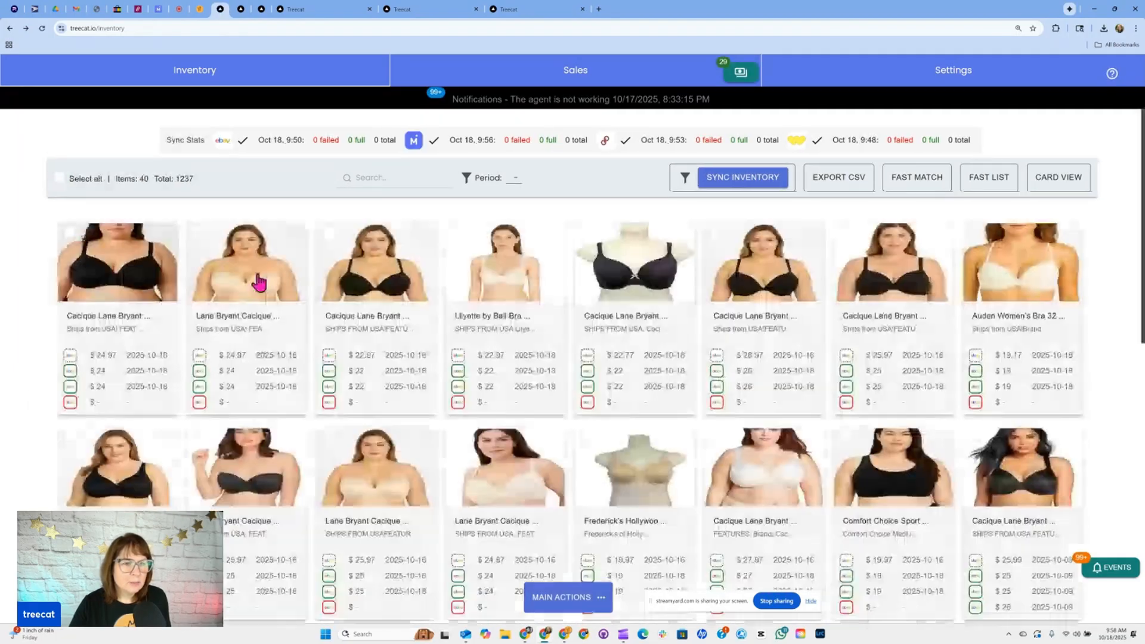
# - Select six light-colored bra items, three in each of the first two inventory rows
pyautogui.click(198, 231)
pyautogui.click(457, 231)
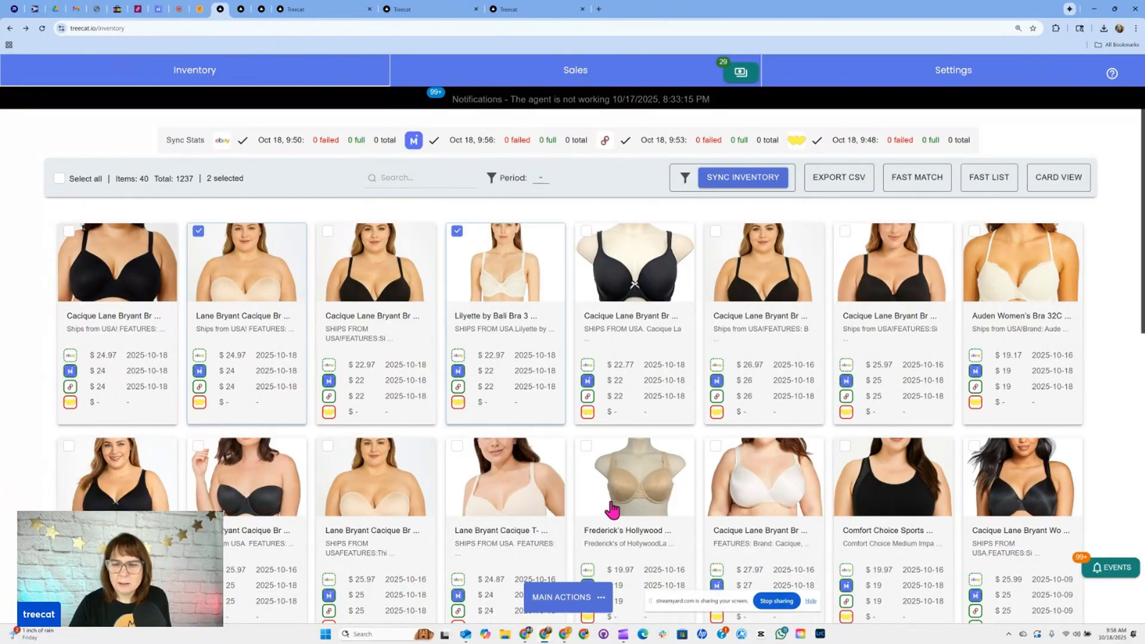
pyautogui.click(974, 231)
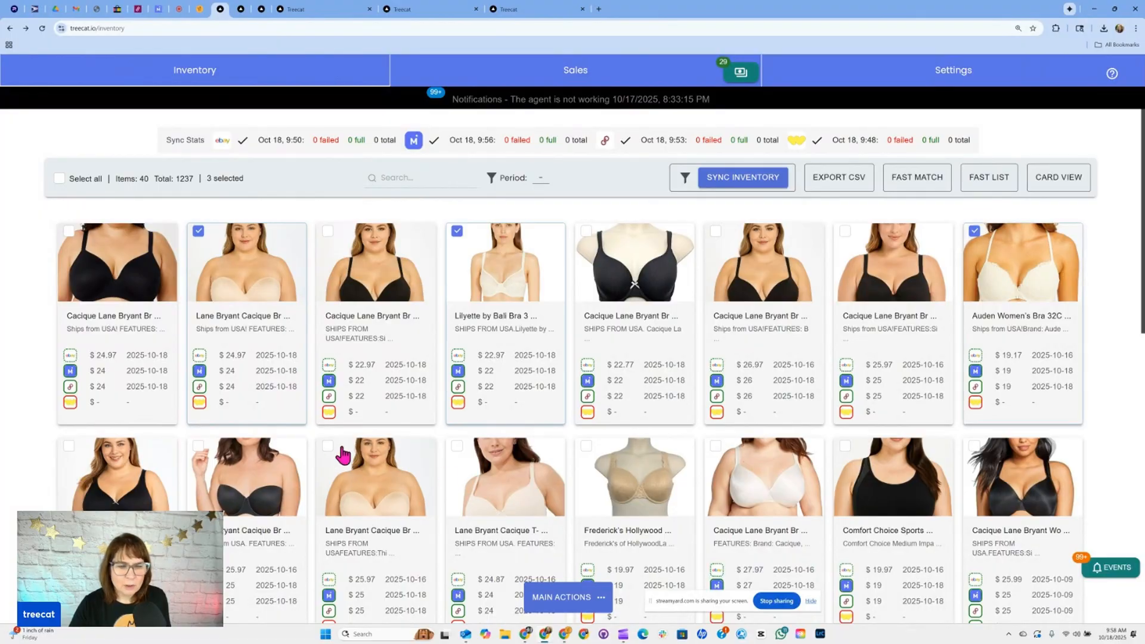
pyautogui.click(328, 446)
pyautogui.click(457, 446)
pyautogui.click(589, 448)
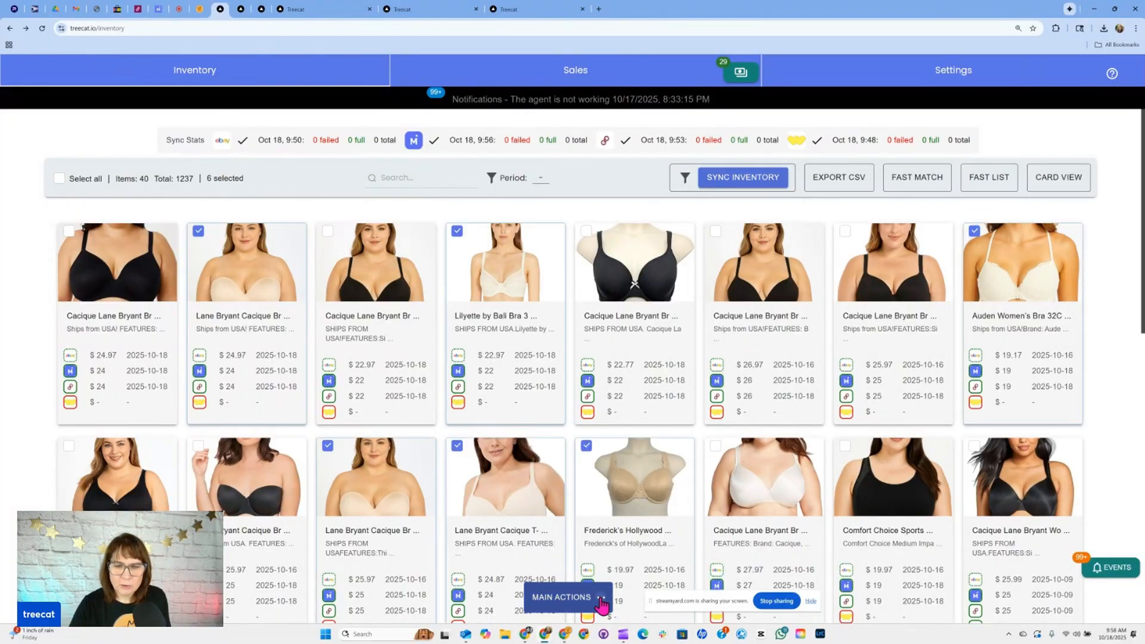
# - Add the label 10-17-2025 to the six selected items
pyautogui.click(596, 597)
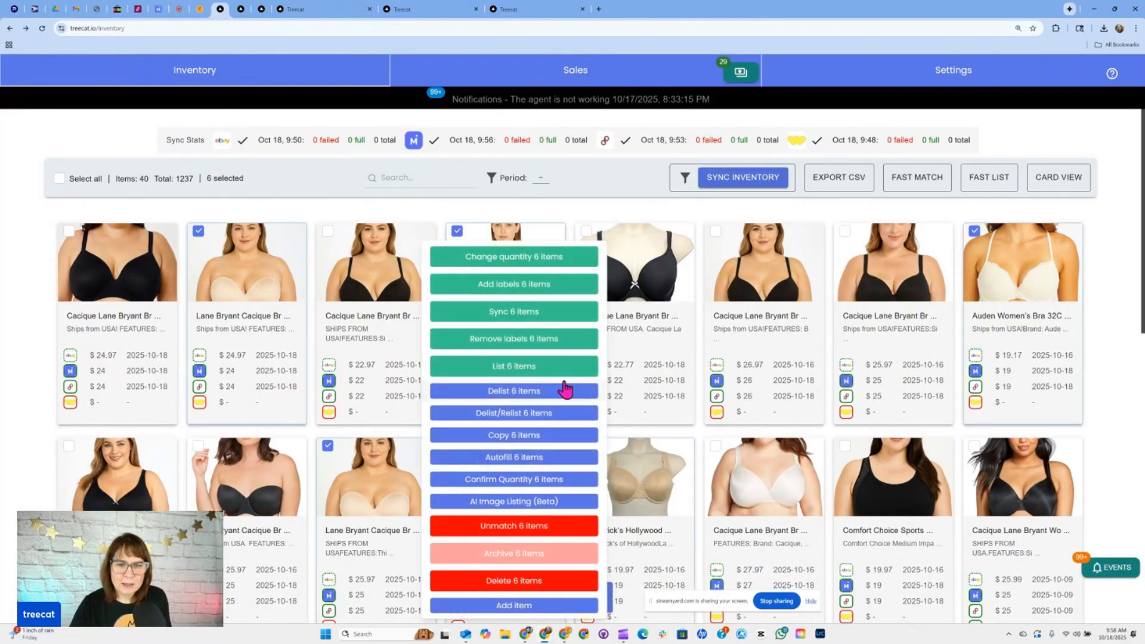
pyautogui.click(531, 295)
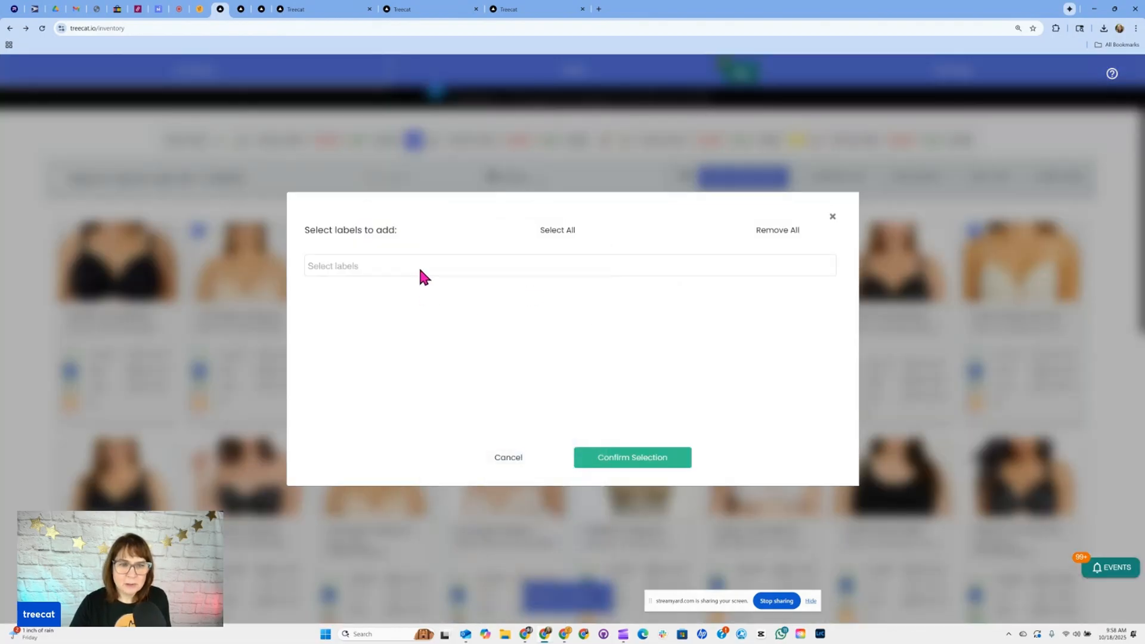
pyautogui.click(421, 276)
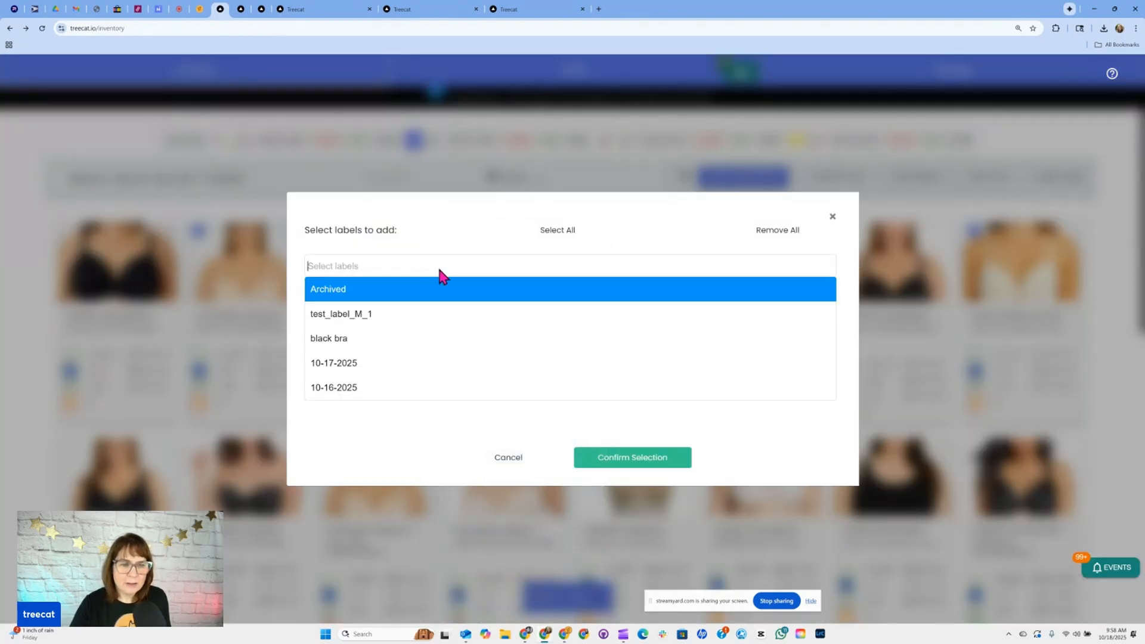
pyautogui.click(333, 365)
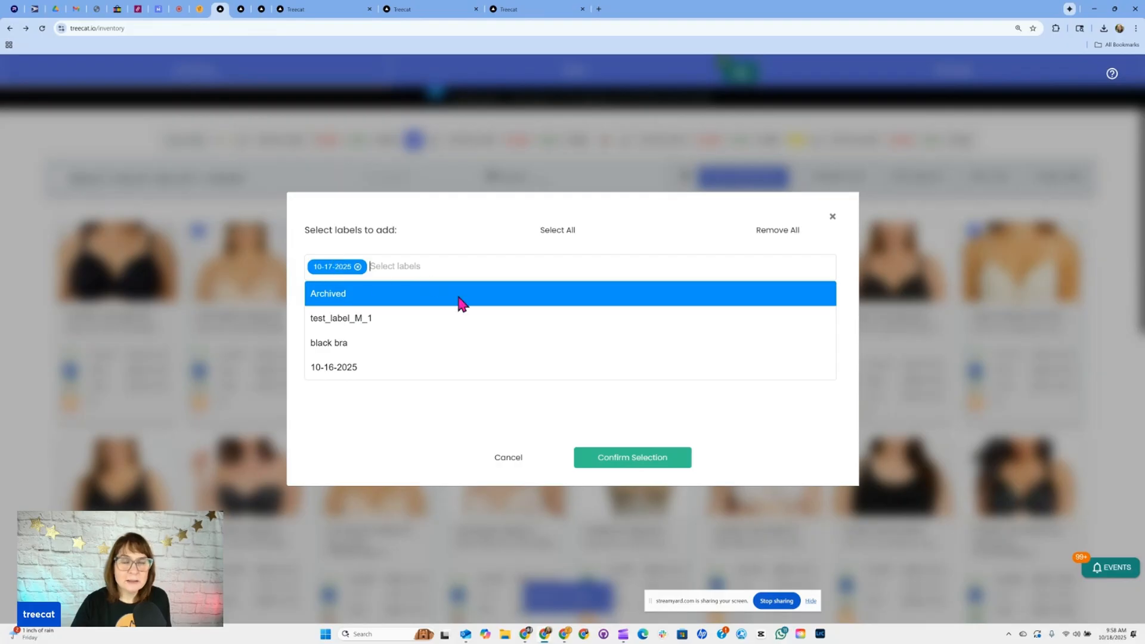
pyautogui.click(634, 470)
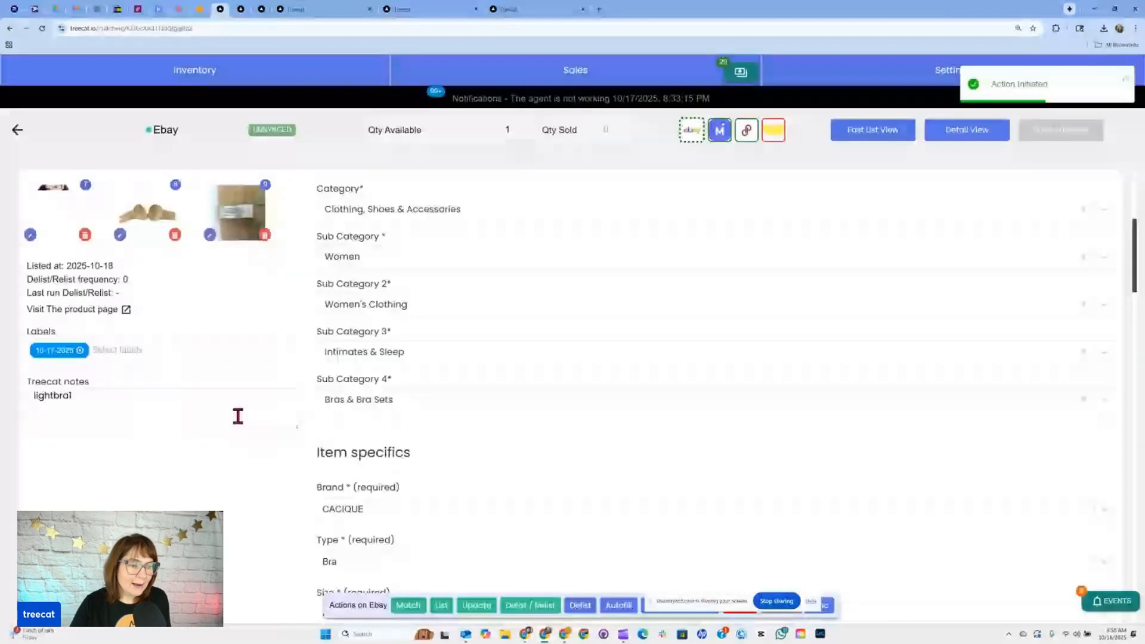
# - Check the Labels field on the Ebay details of a light-colored bra item
pyautogui.scroll(-4, 238, 415)
pyautogui.scroll(3, 133, 327)
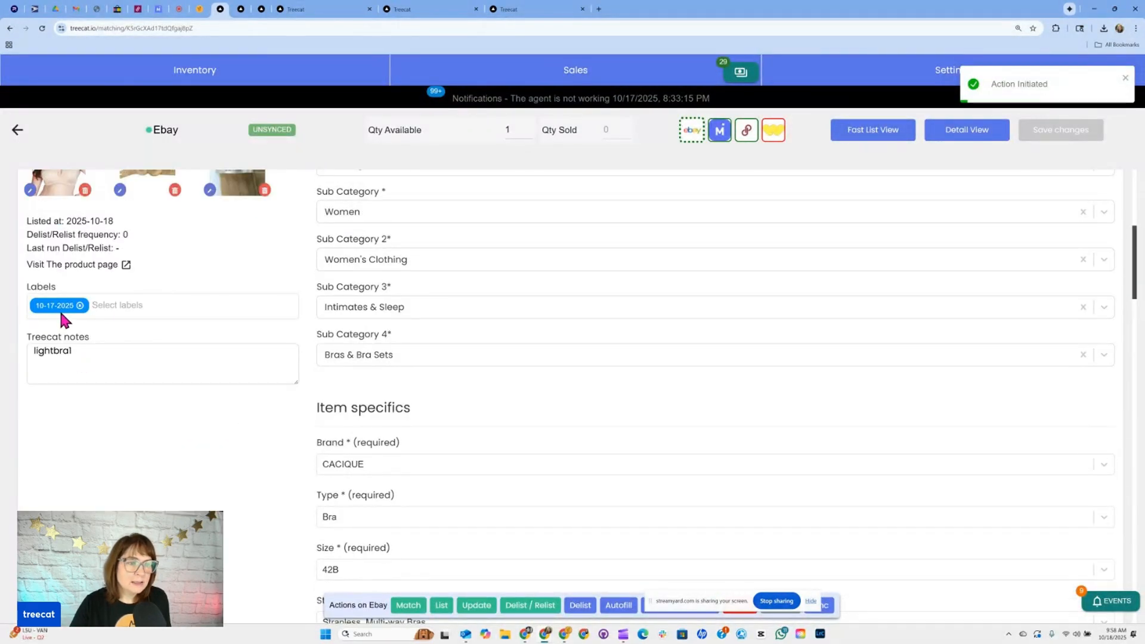
pyautogui.scroll(3, 224, 349)
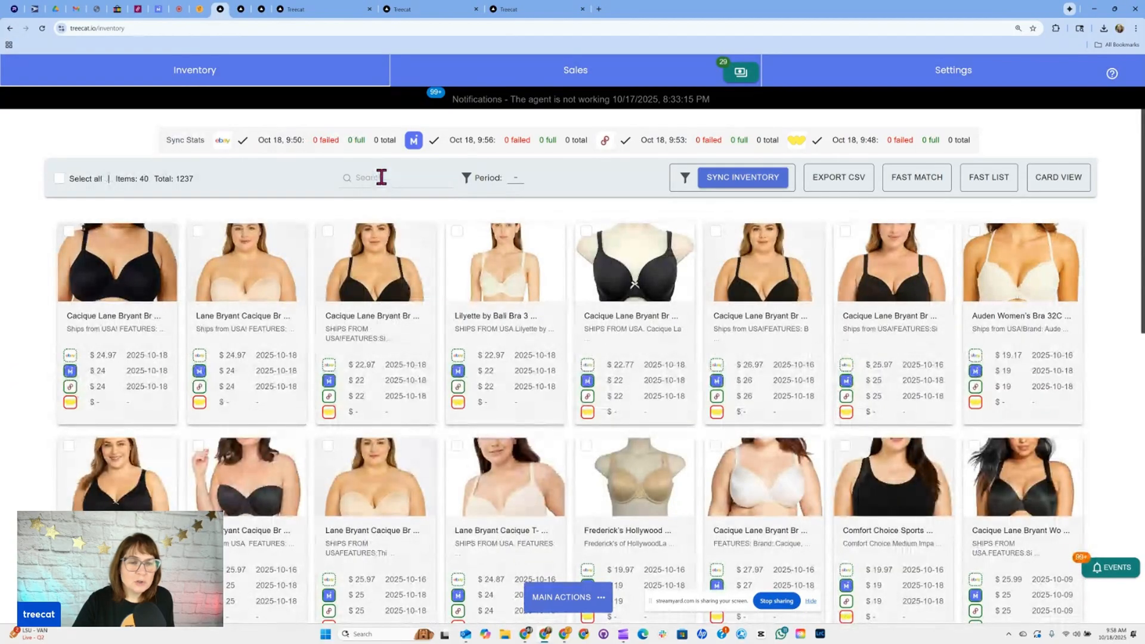
# - Add the label black bra to the Without Labels condition of the inventory filters
pyautogui.click(467, 182)
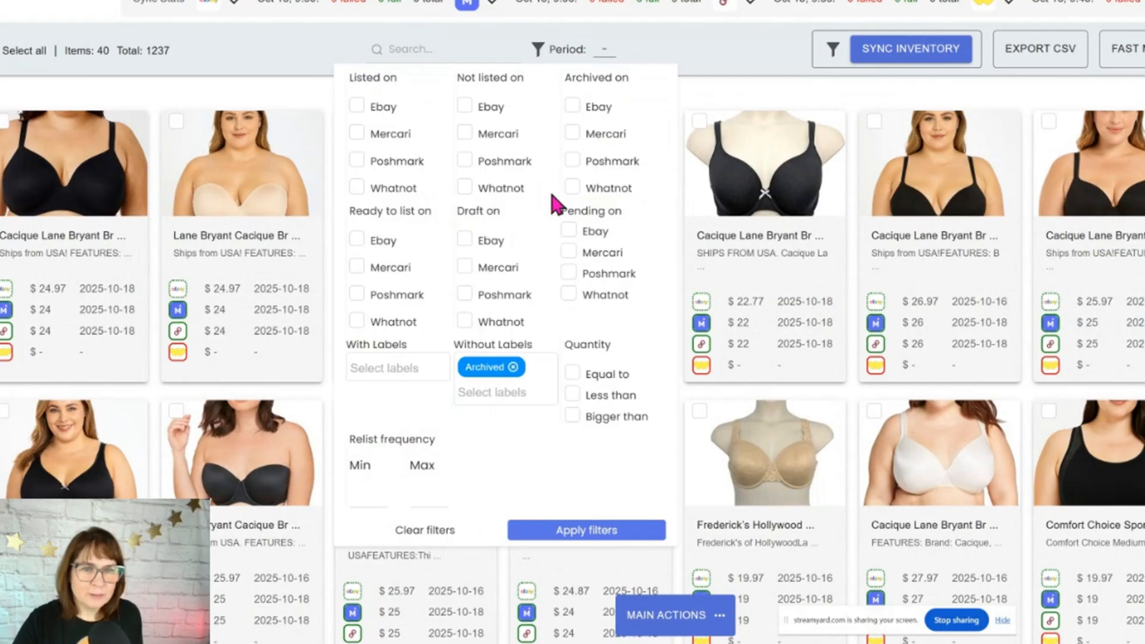
pyautogui.click(523, 393)
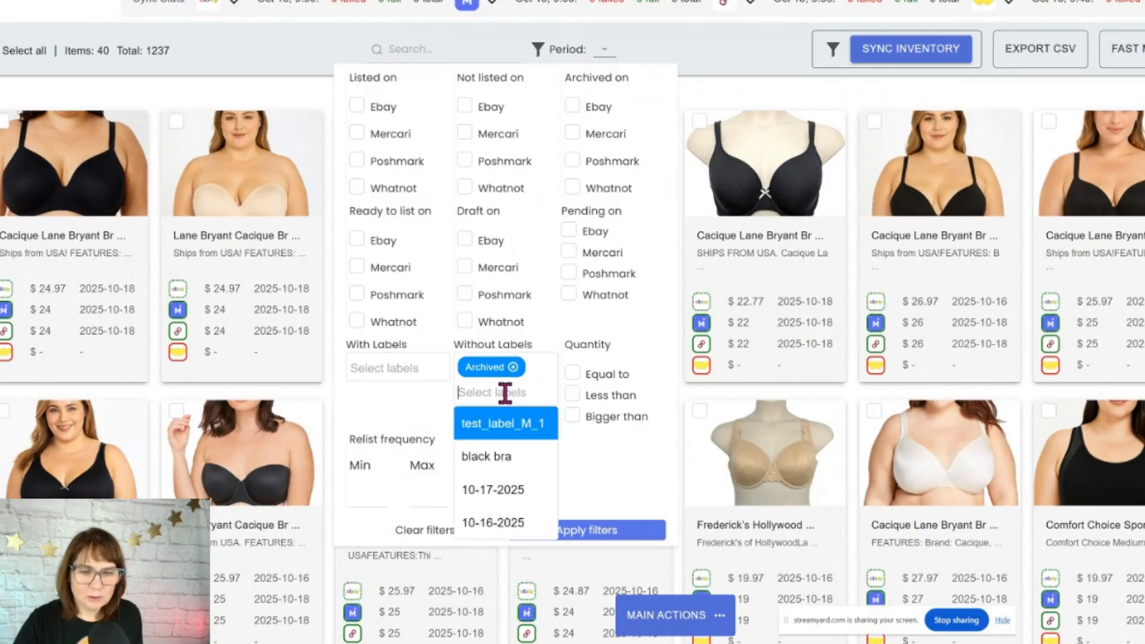
pyautogui.click(532, 458)
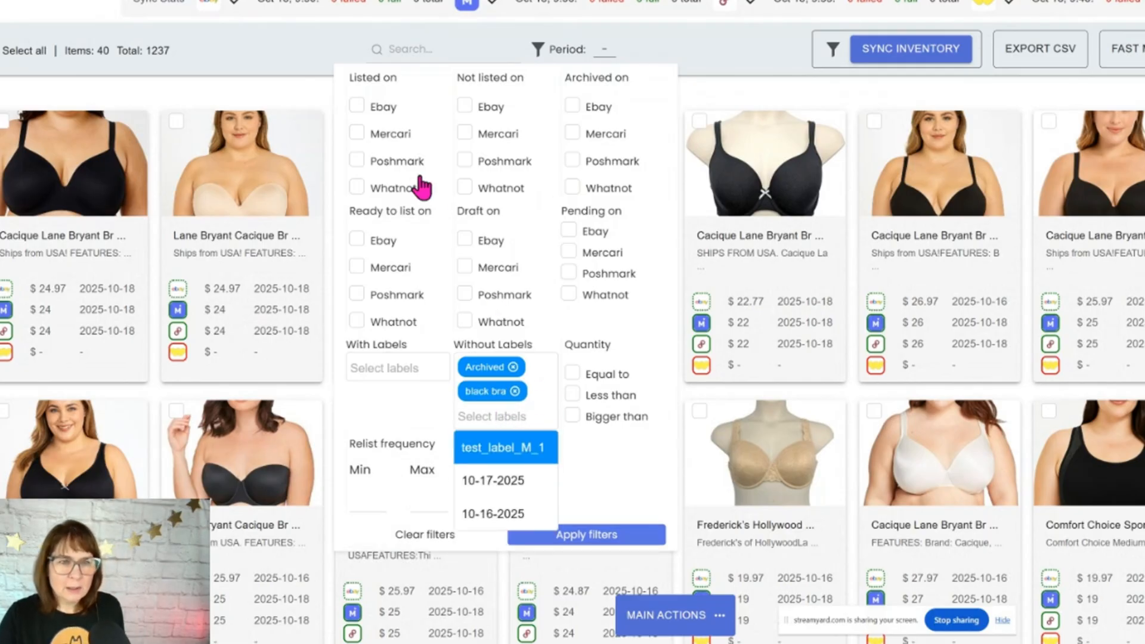
# - Filter the inventory for items listed on Ebay but not listed on Poshmark or Whatnot, and apply the filters
pyautogui.click(358, 107)
pyautogui.click(357, 106)
pyautogui.click(464, 159)
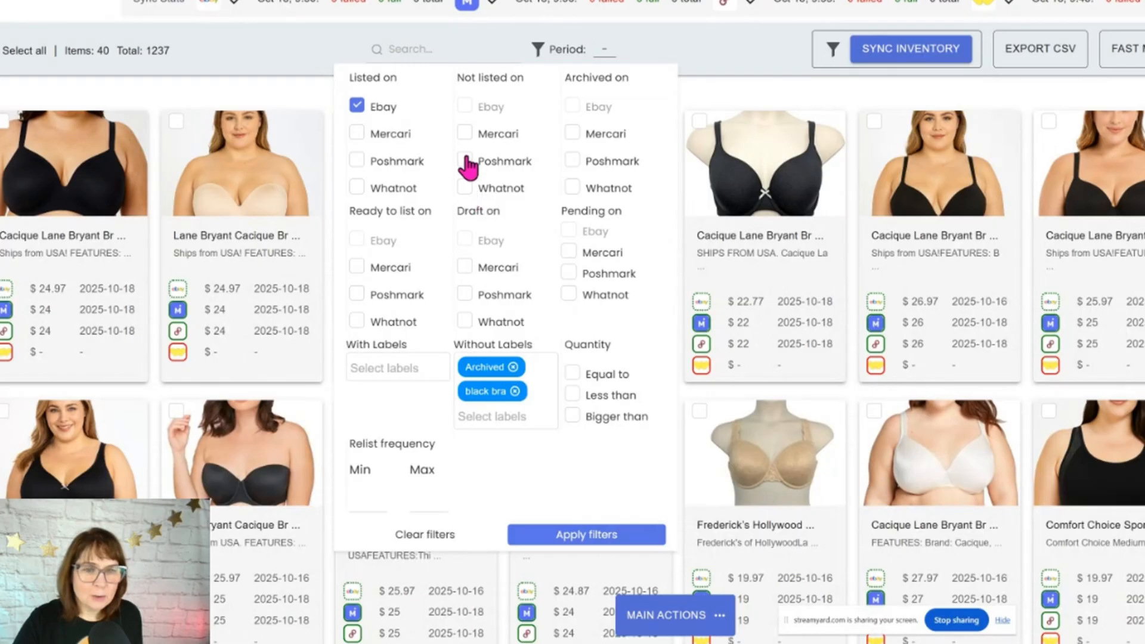
pyautogui.click(464, 187)
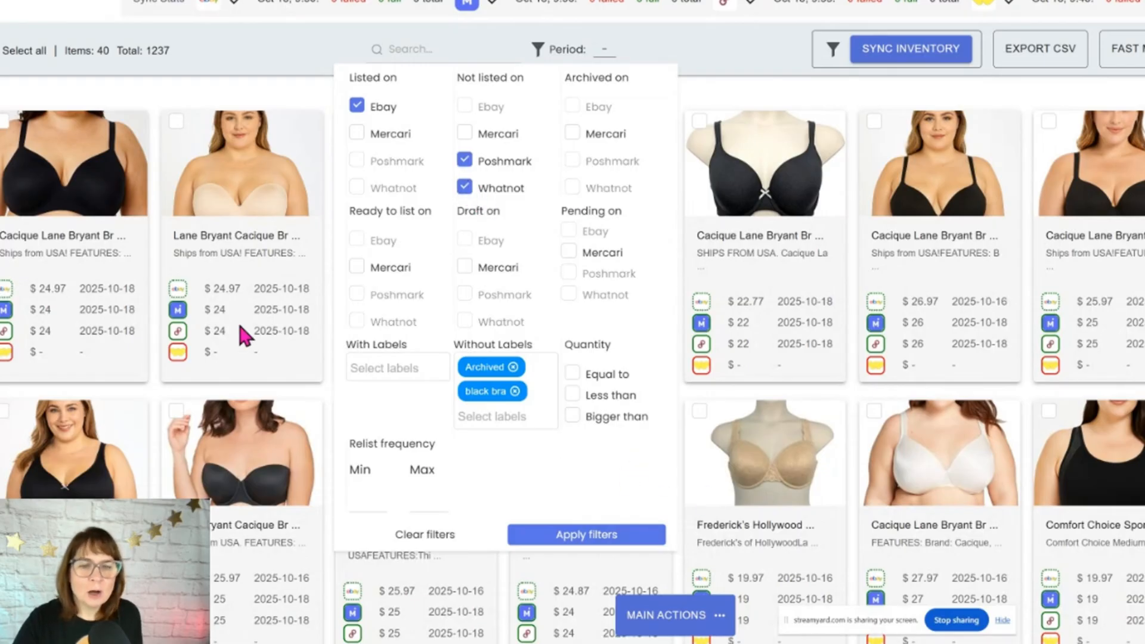
pyautogui.click(574, 536)
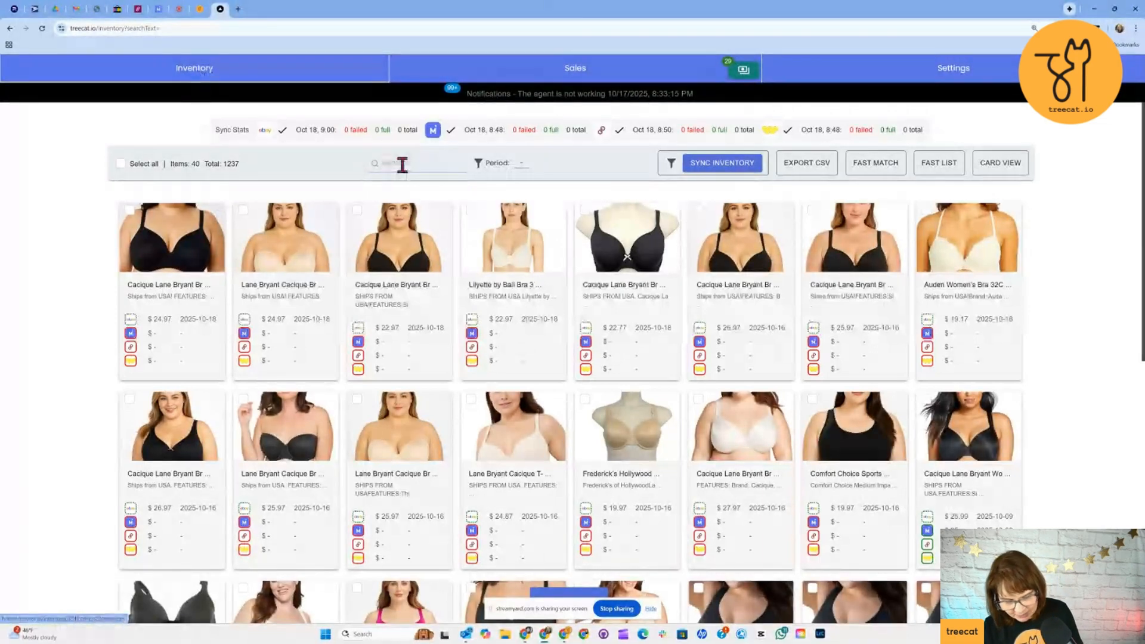
# - Search the inventory for 10-17-2025
pyautogui.write('10')
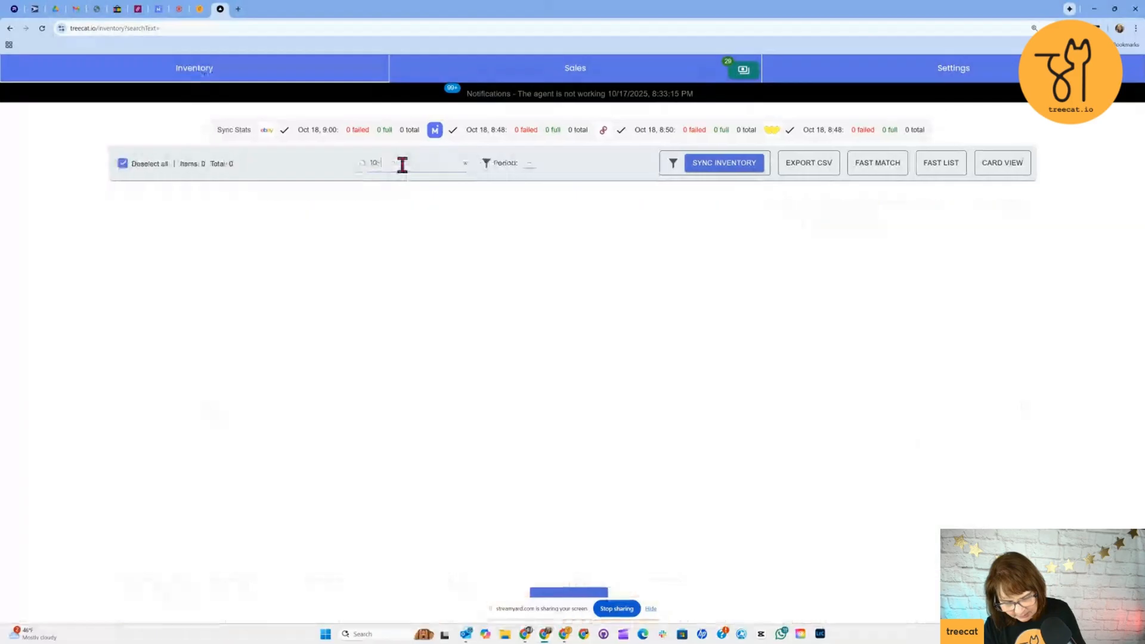
pyautogui.write('-17-20')
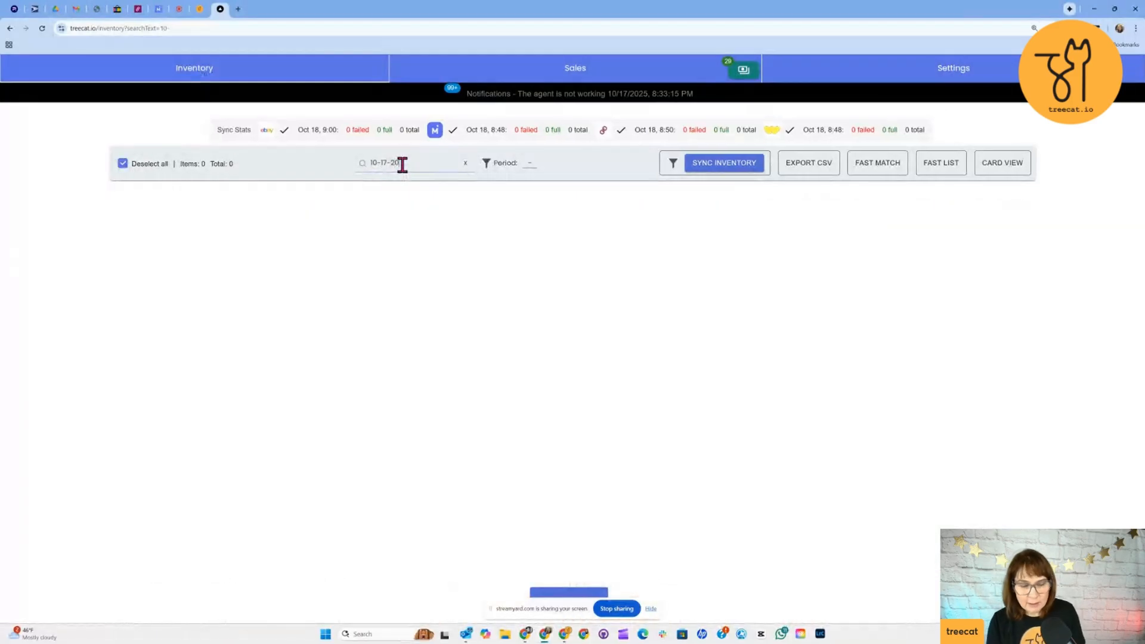
pyautogui.write('2')
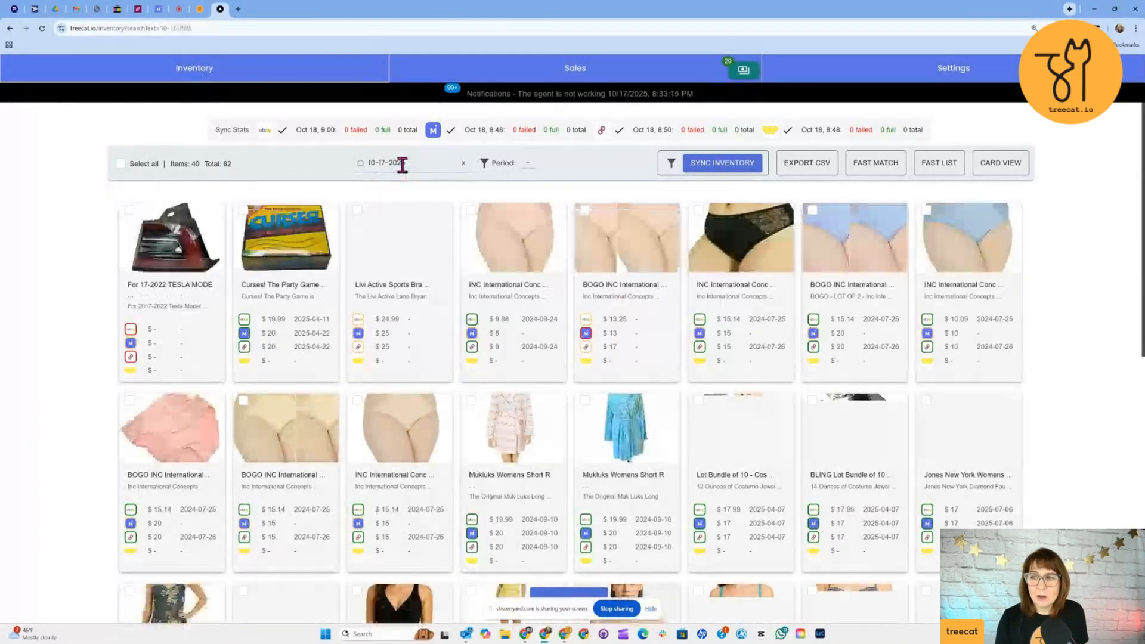
pyautogui.write('5')
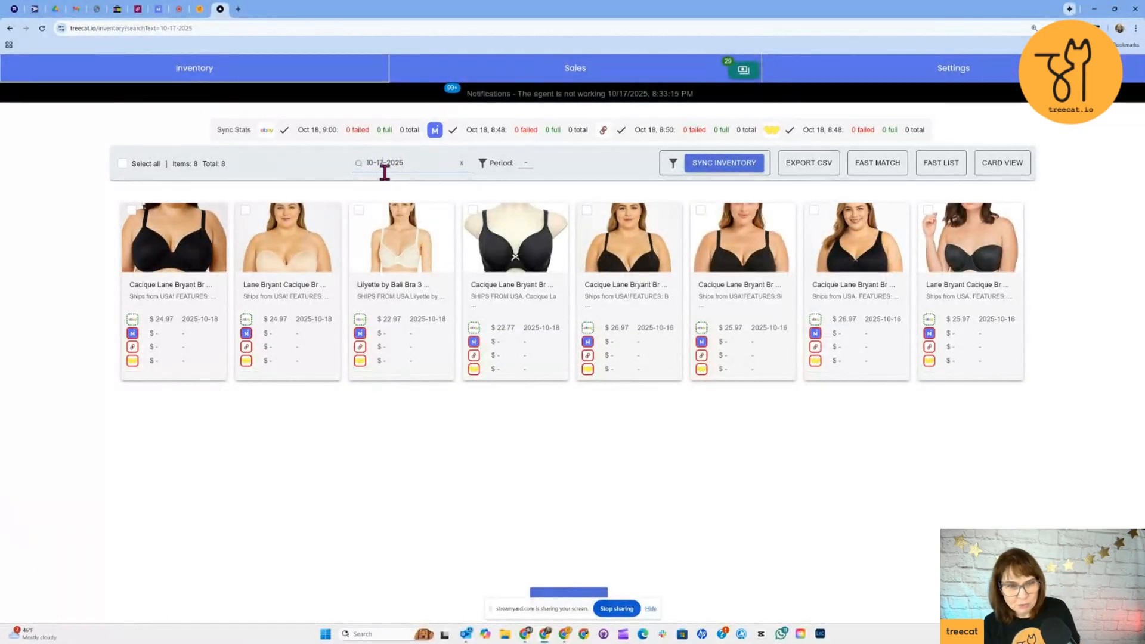
# - Open the first black bra in the search results and check its product name, description and SKU
pyautogui.click(173, 235)
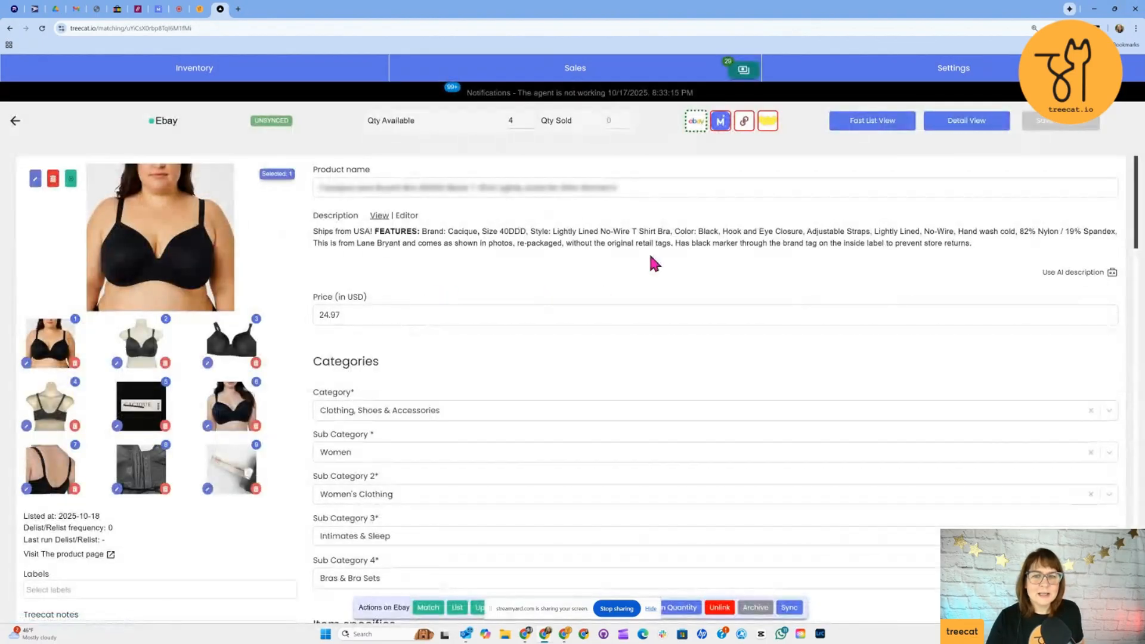
pyautogui.moveTo(636, 188); pyautogui.dragTo(266, 190)
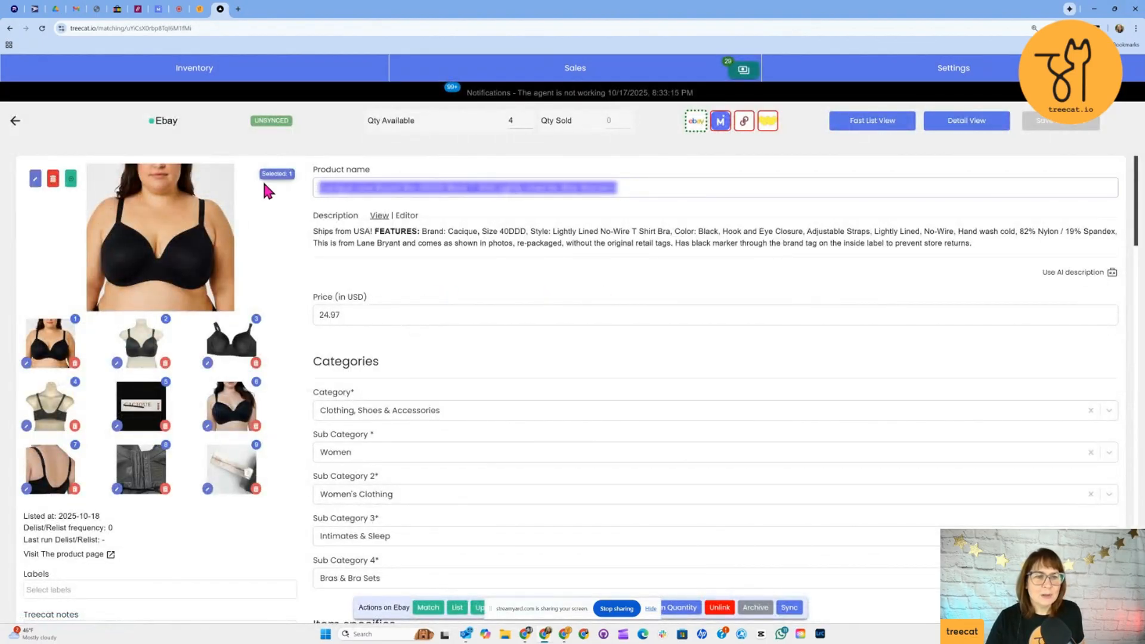
pyautogui.moveTo(314, 231); pyautogui.dragTo(546, 263)
pyautogui.scroll(-5, 471, 379)
pyautogui.scroll(-20, 471, 380)
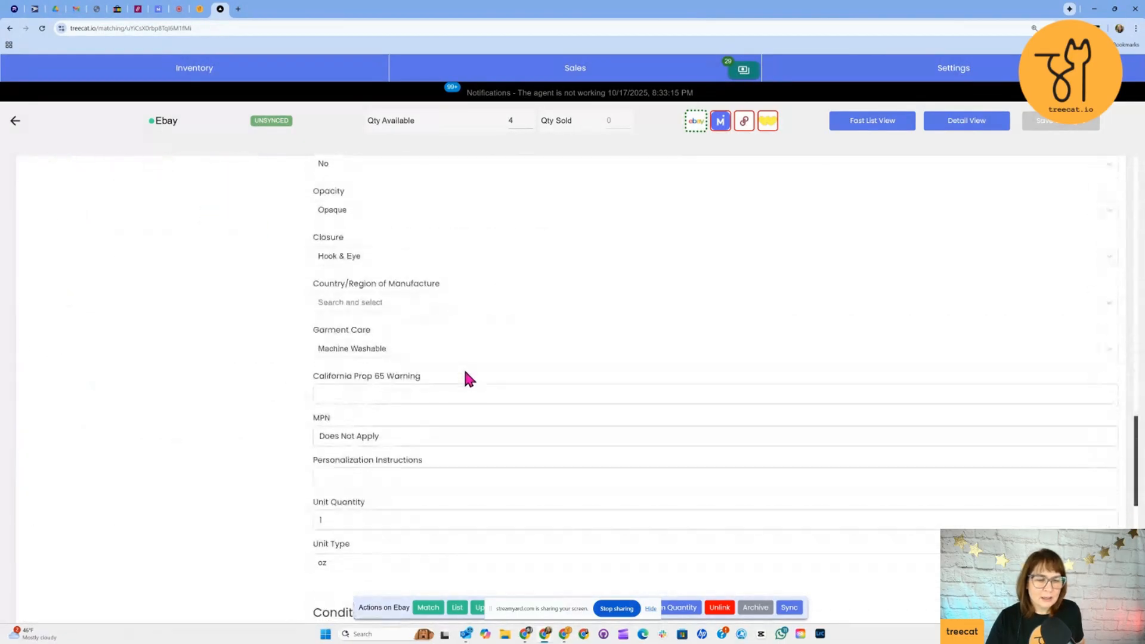
pyautogui.moveTo(444, 579); pyautogui.dragTo(298, 592)
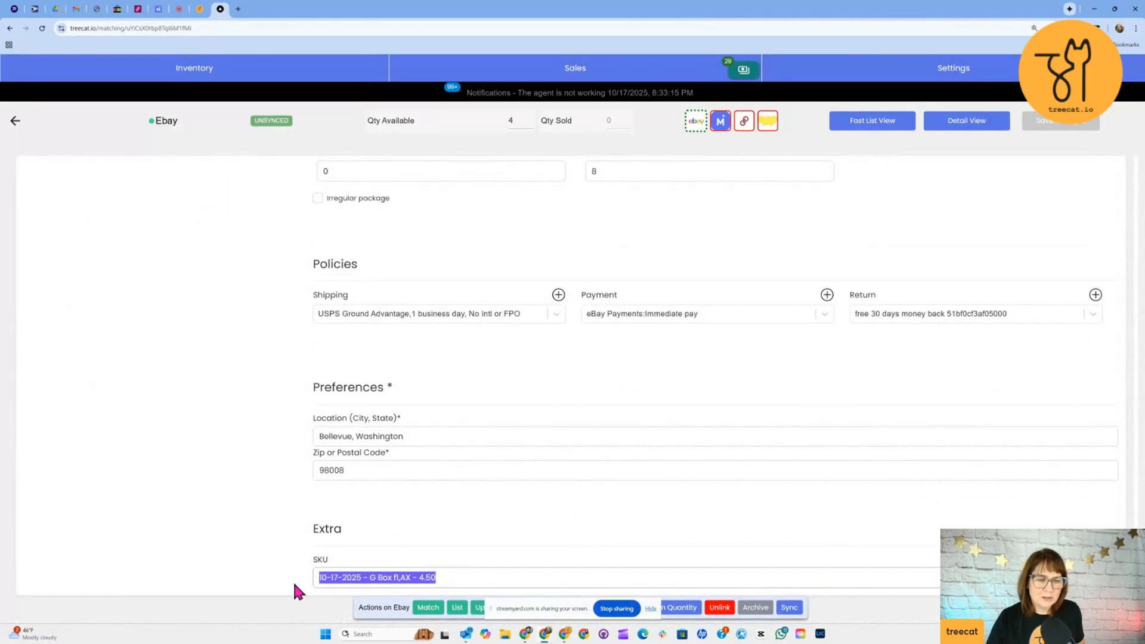
# - Review the black bra item's Labels and Treecat notes fields, and revisit its SKU
pyautogui.scroll(20, 283, 508)
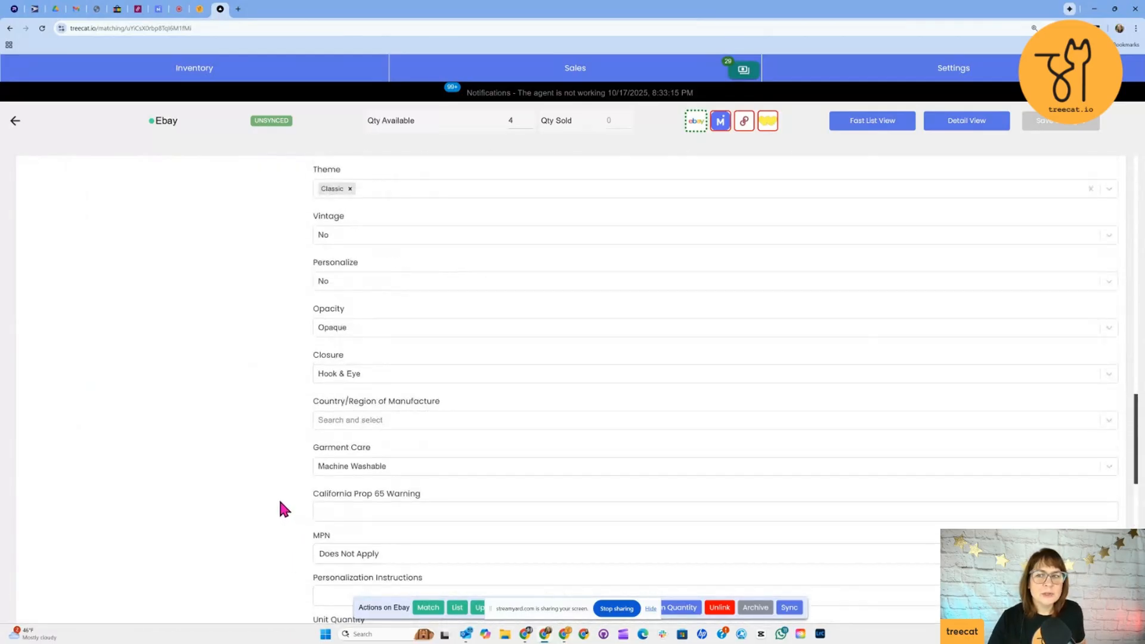
pyautogui.scroll(2, 273, 488)
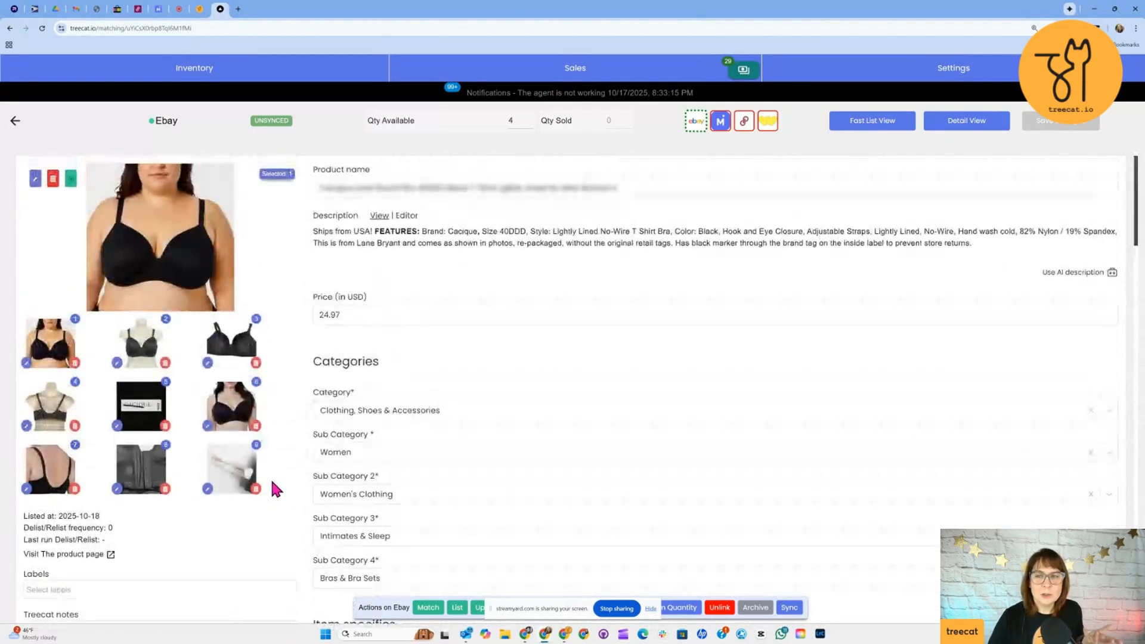
pyautogui.scroll(-1, 262, 573)
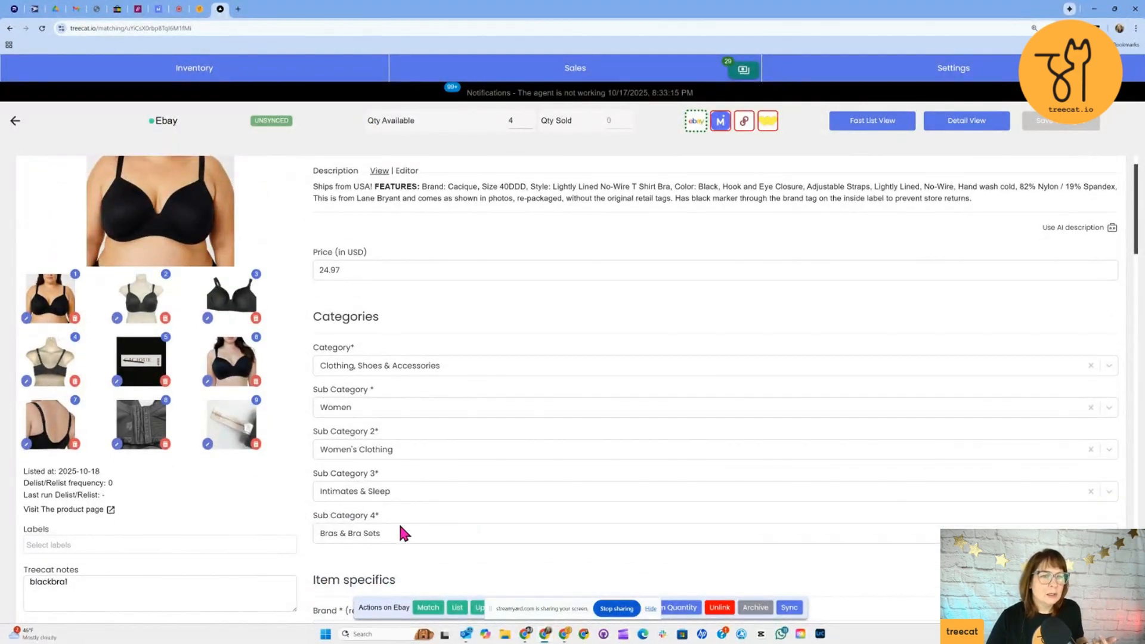
pyautogui.scroll(1, 401, 527)
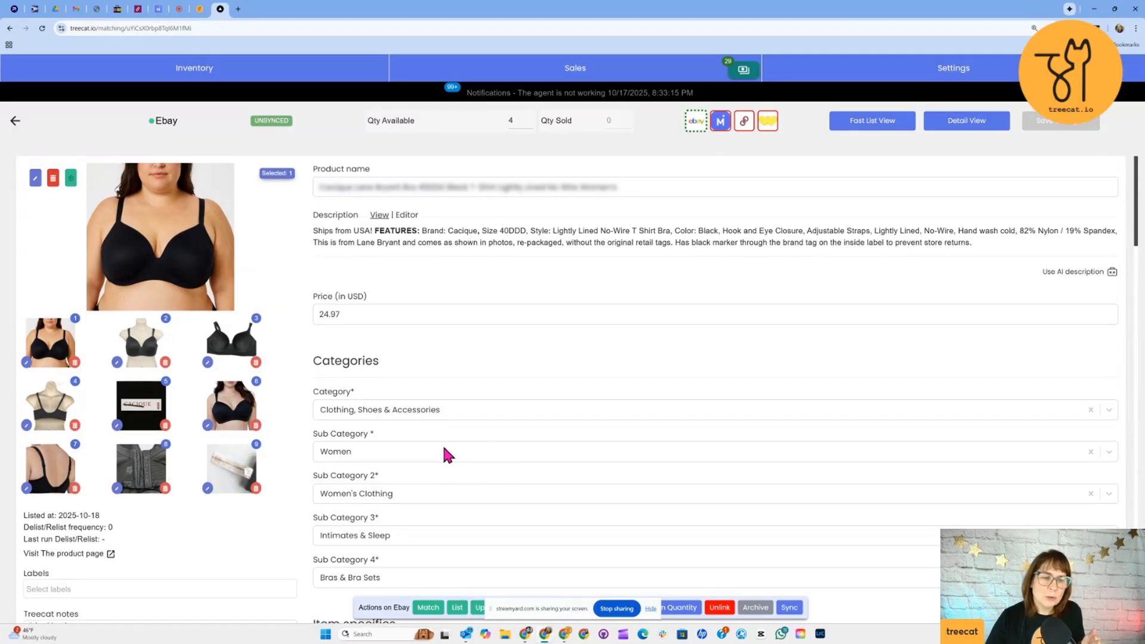
pyautogui.scroll(-20, 444, 452)
pyautogui.scroll(-6, 447, 460)
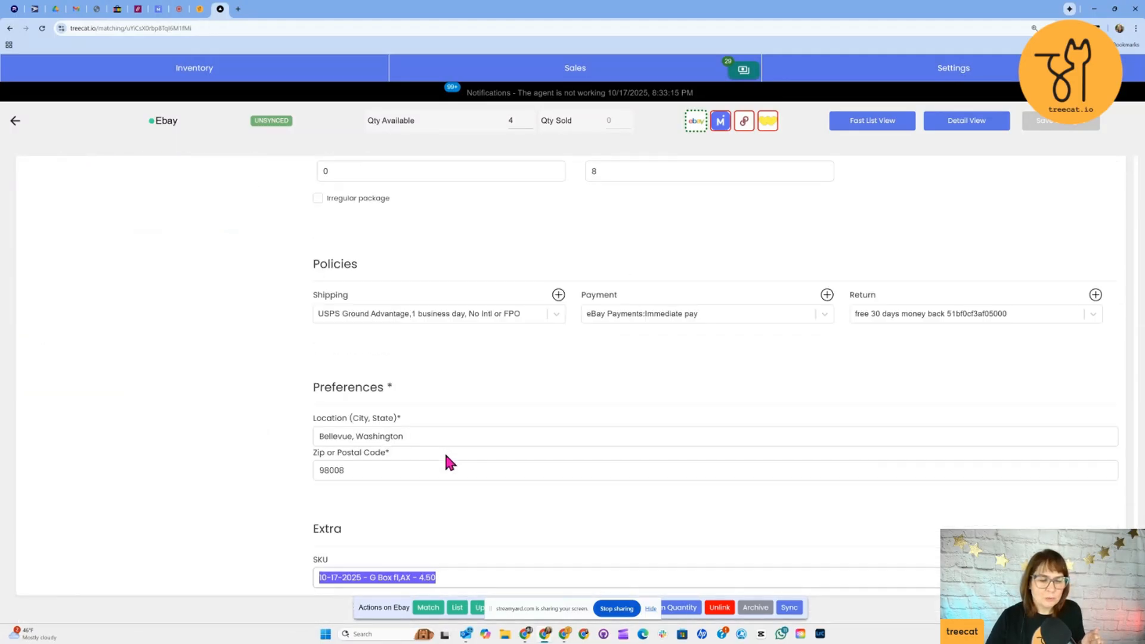
pyautogui.scroll(12, 441, 516)
pyautogui.scroll(15, 434, 501)
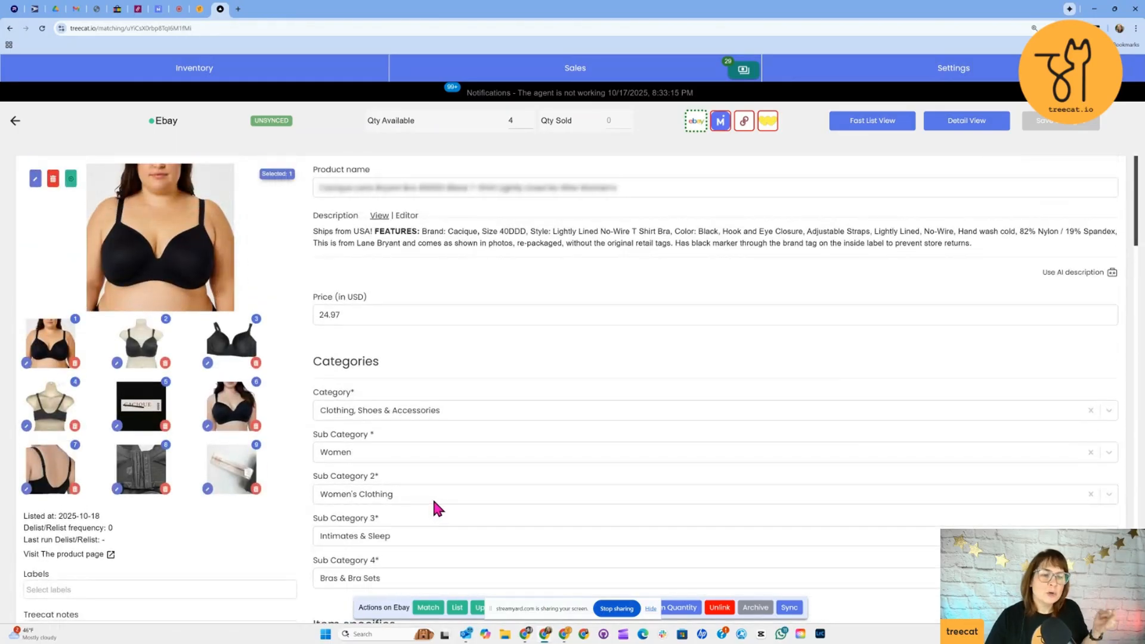
# - Examine the Treecat notes entry of the black bra item
pyautogui.scroll(-2, 267, 562)
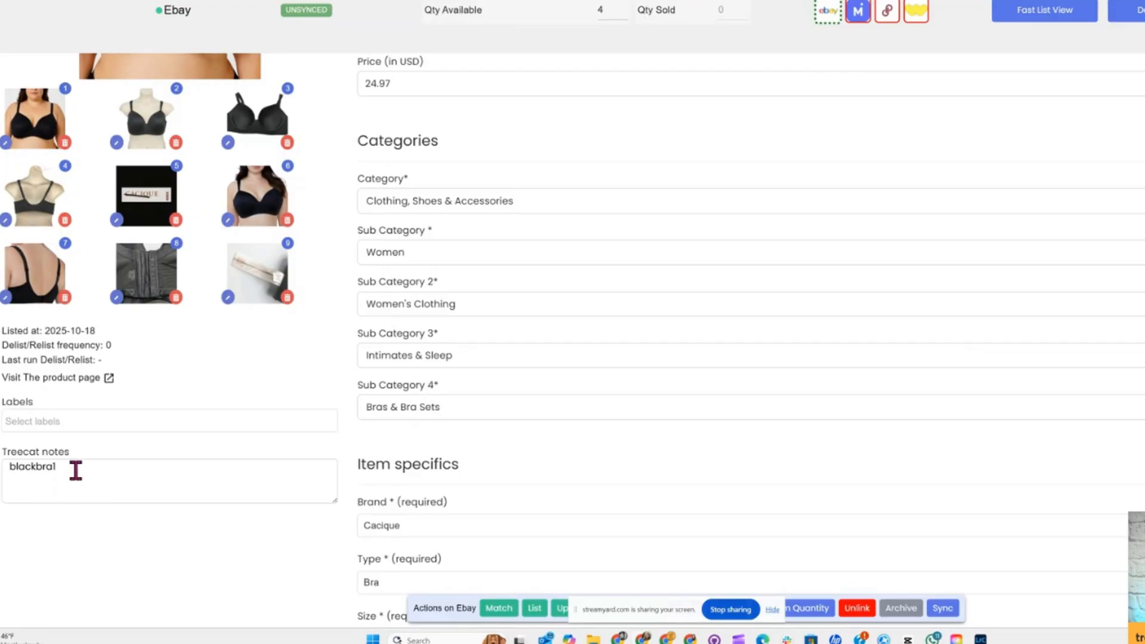
pyautogui.moveTo(63, 468); pyautogui.dragTo(2, 477)
pyautogui.scroll(-3, 119, 537)
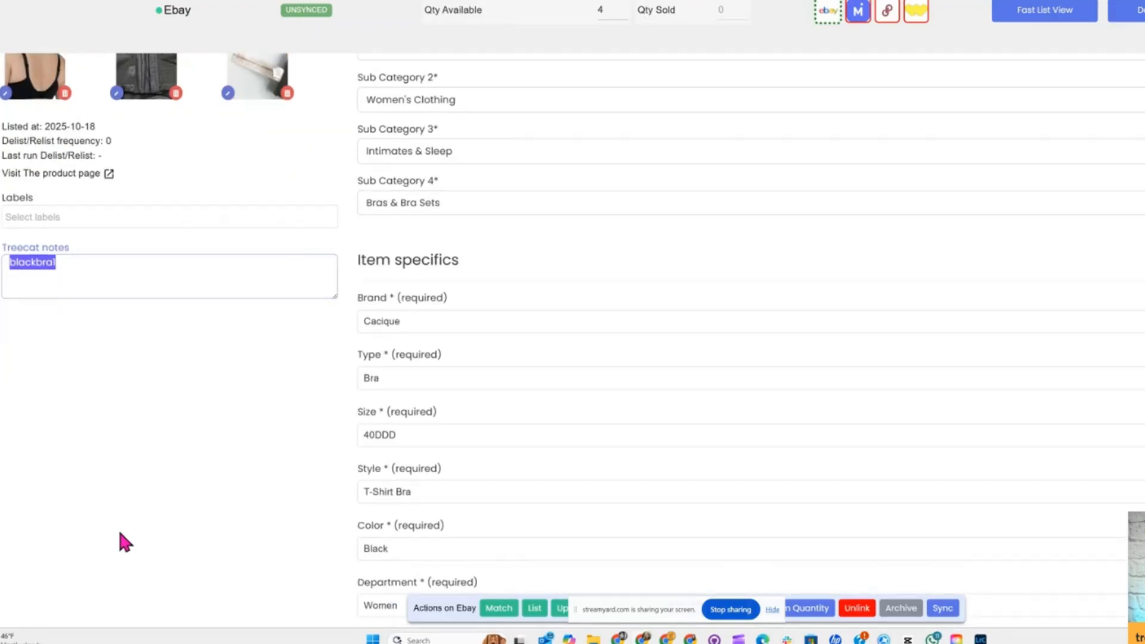
pyautogui.scroll(-4, 97, 480)
pyautogui.scroll(10, 97, 480)
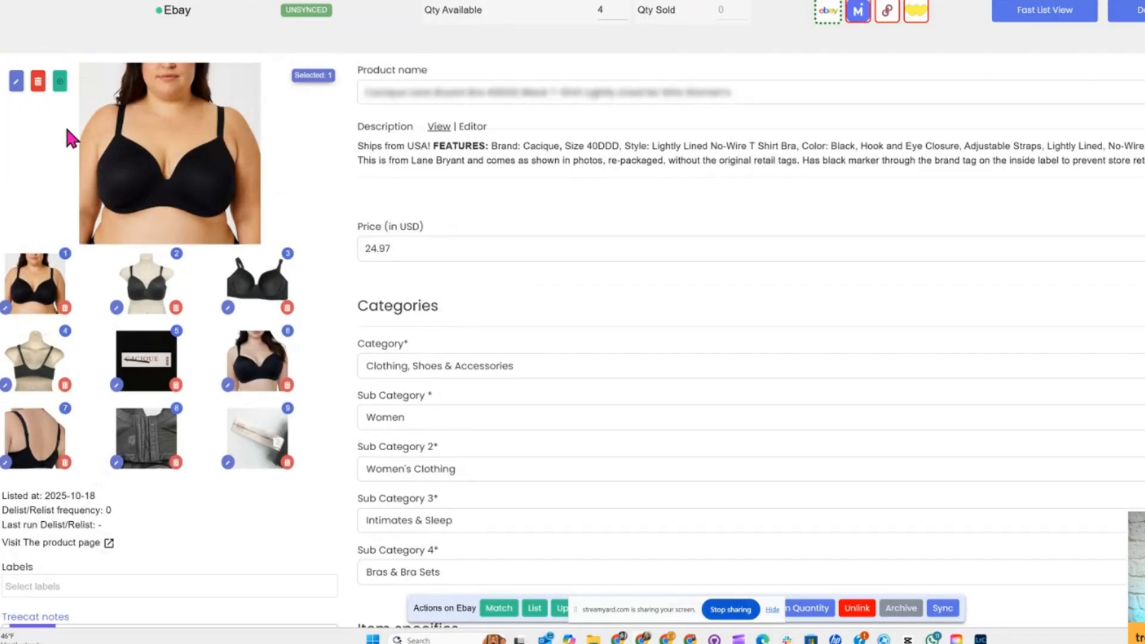
pyautogui.scroll(-5, 185, 422)
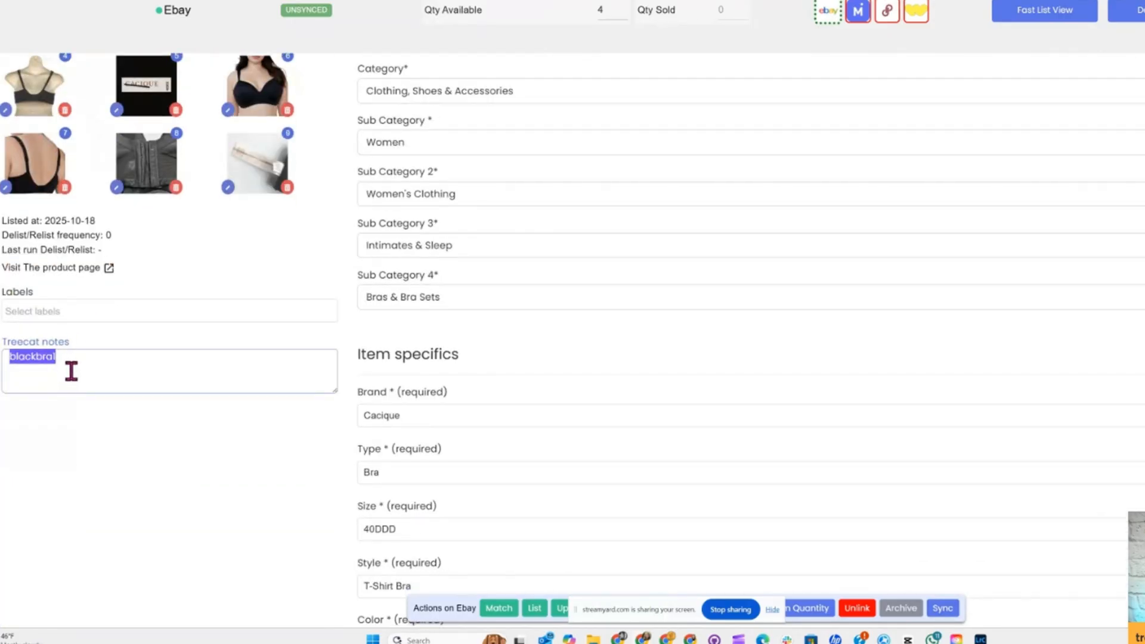
# - Search the inventory for the Treecat note blackbra1 and look through the matching items
pyautogui.hotkey('ctrl', '+')
pyautogui.hotkey('ctrl', '+')
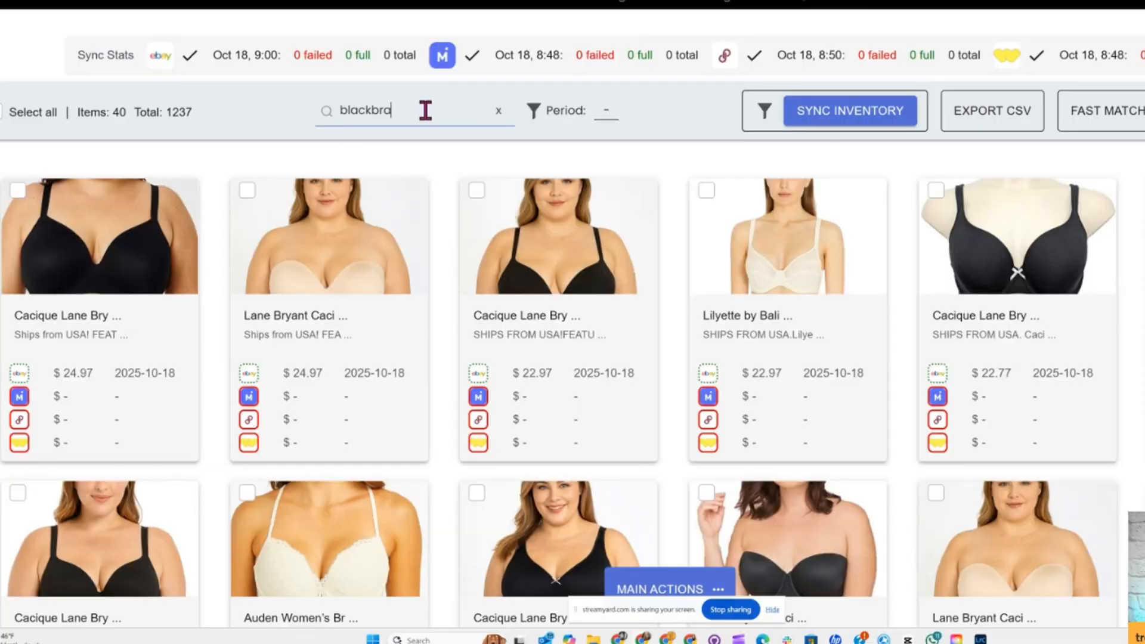
pyautogui.write('l')
pyautogui.scroll(-2, 846, 381)
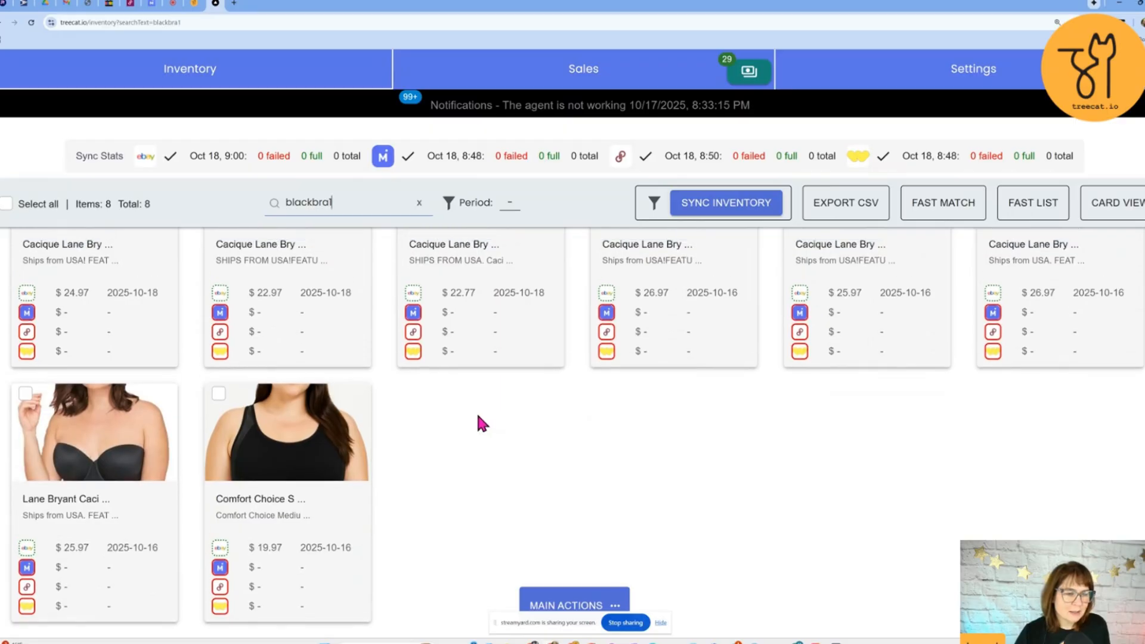
pyautogui.scroll(3, 553, 370)
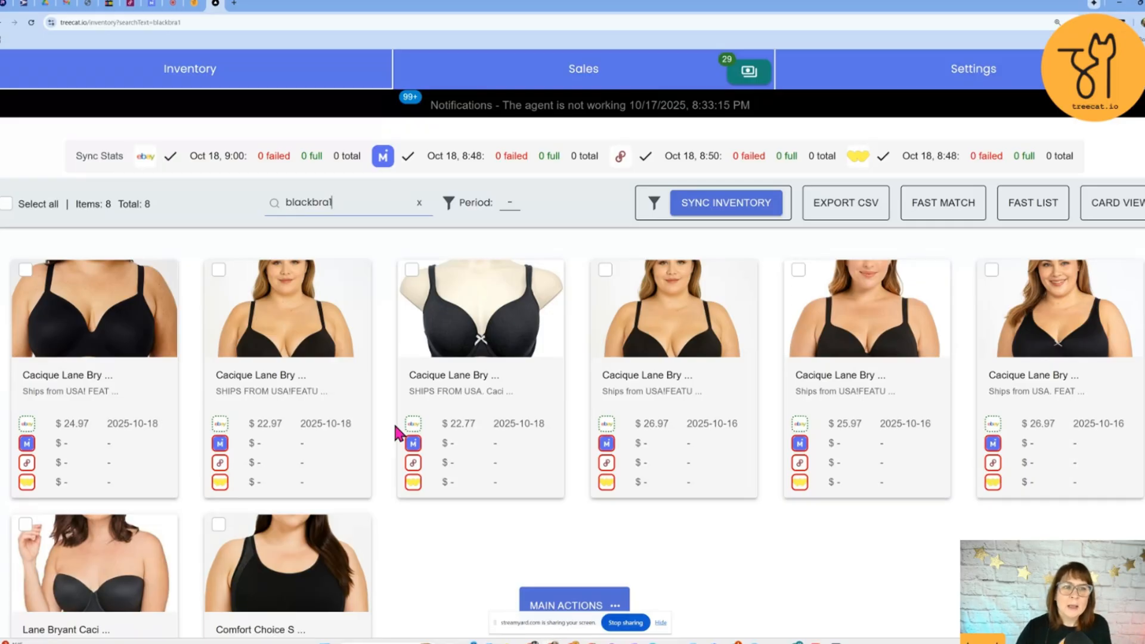
pyautogui.rightClick(215, 9)
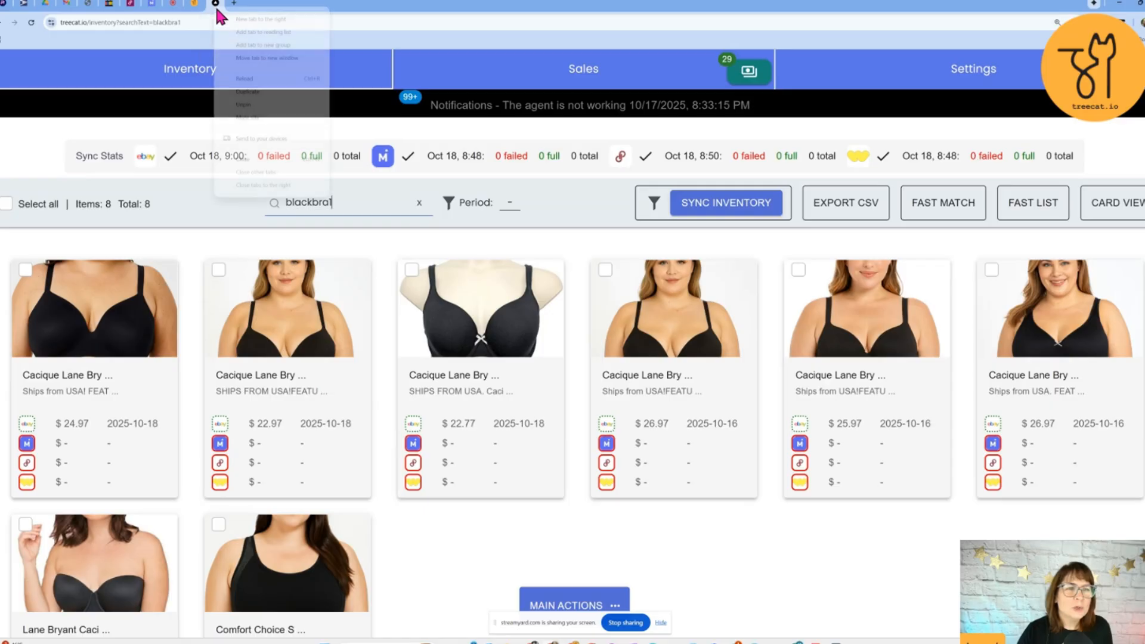
pyautogui.click(244, 88)
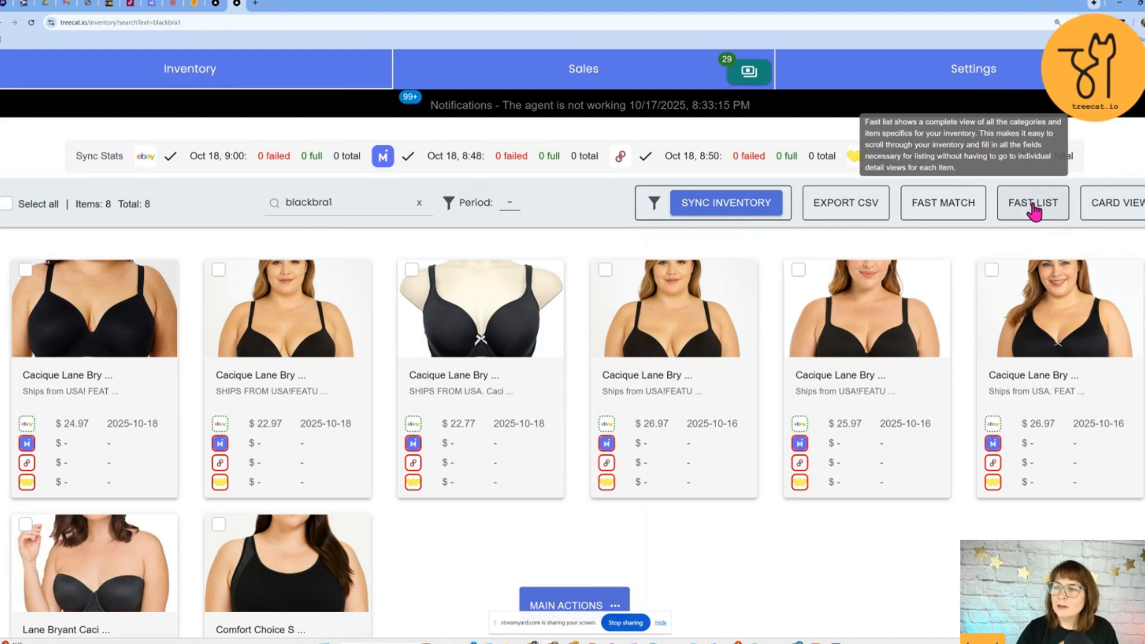
pyautogui.click(1033, 204)
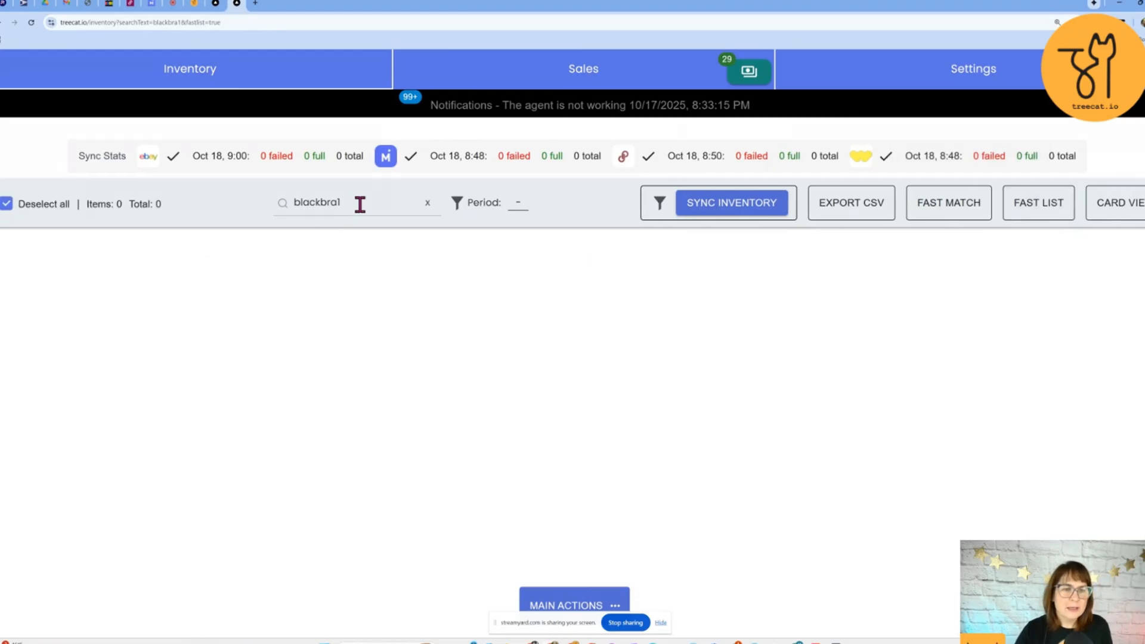
# - Search the Fast List view for lightbra1 instead and look through the listing fields of the matching items
pyautogui.click(353, 203)
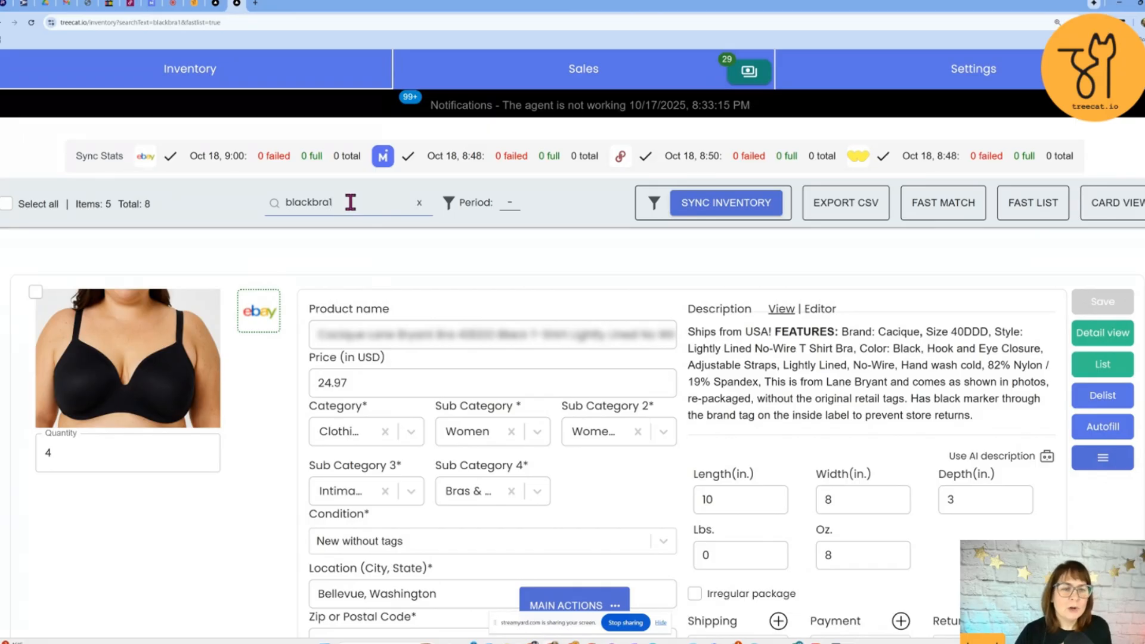
pyautogui.moveTo(330, 202); pyautogui.dragTo(285, 203)
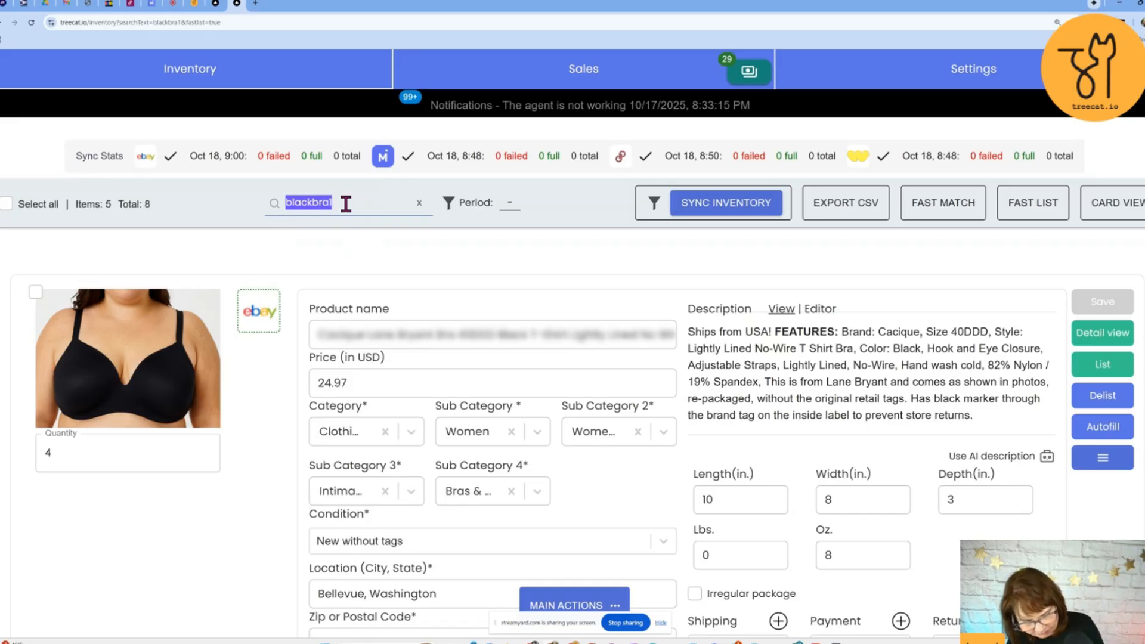
pyautogui.write('light')
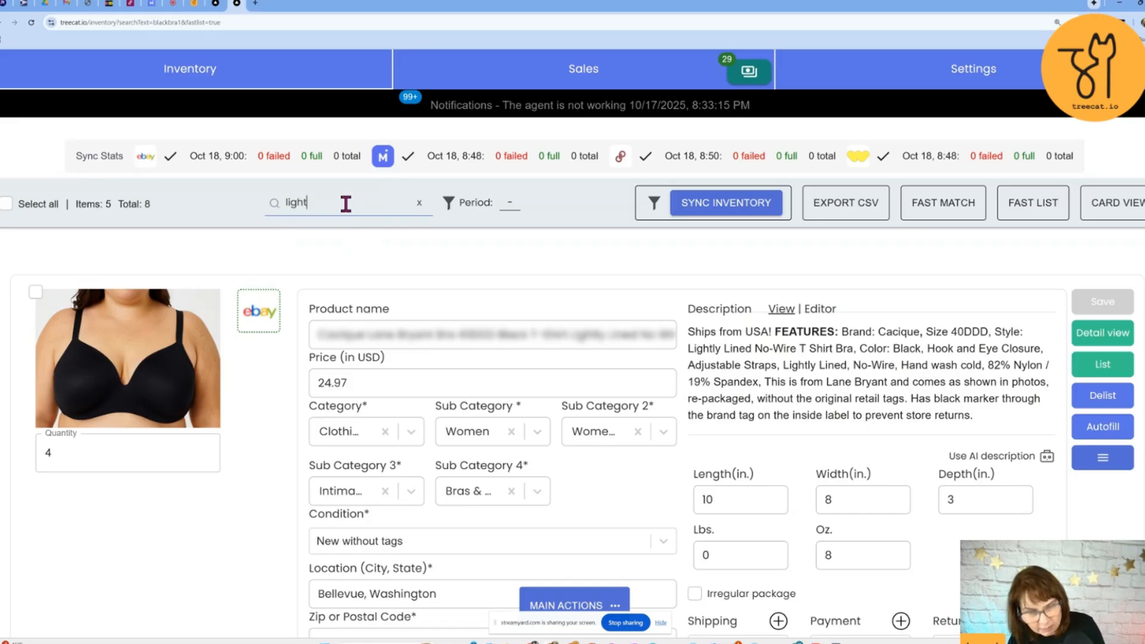
pyautogui.write('bra1')
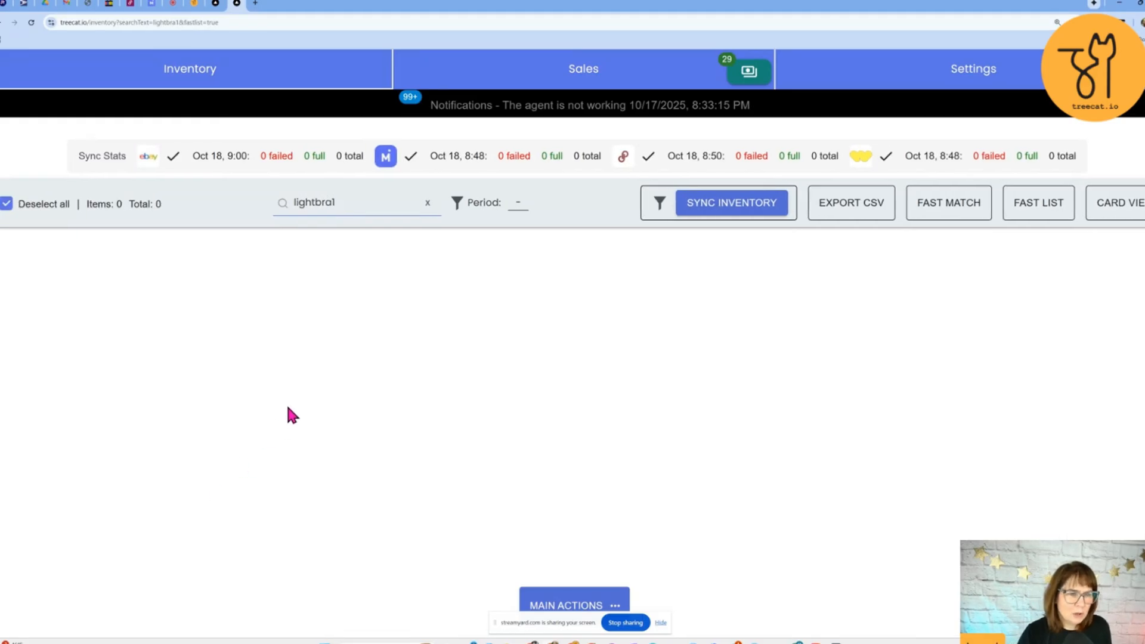
pyautogui.scroll(-10, 331, 387)
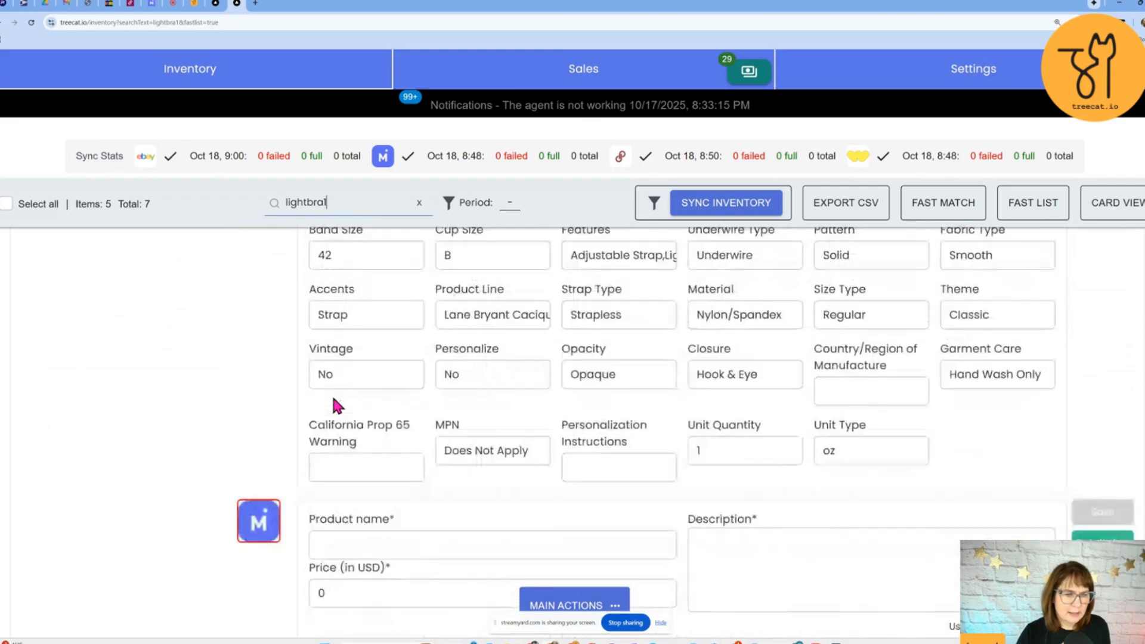
# - Compare the marketplace sections of the individual lightbra1 items in Fast List view
pyautogui.scroll(-7, 336, 405)
pyautogui.scroll(13, 336, 406)
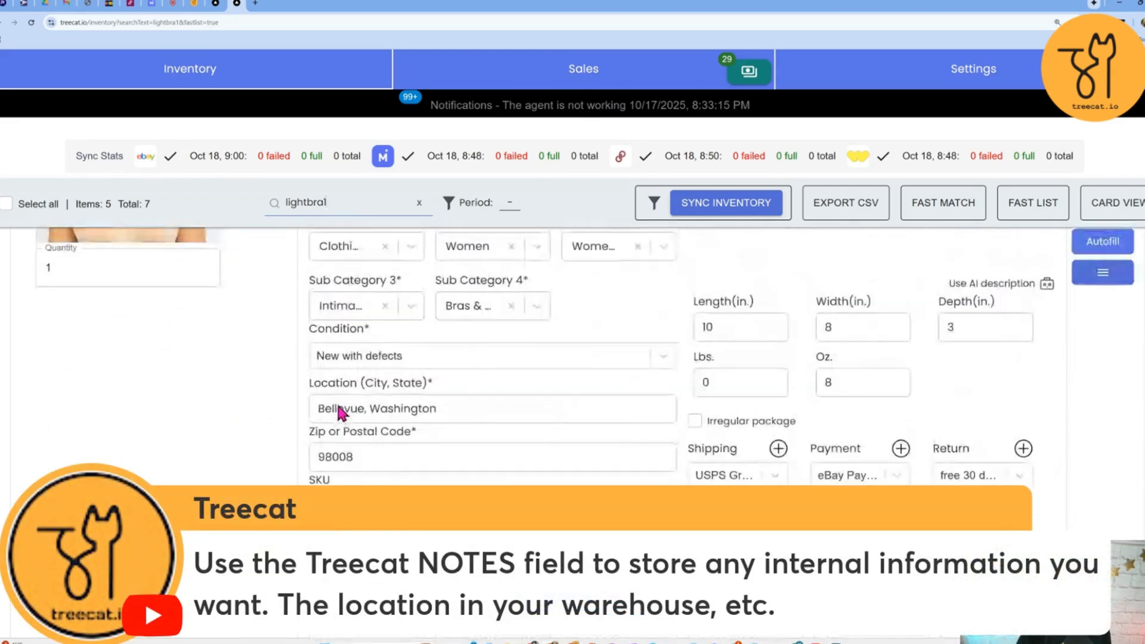
pyautogui.scroll(-15, 341, 412)
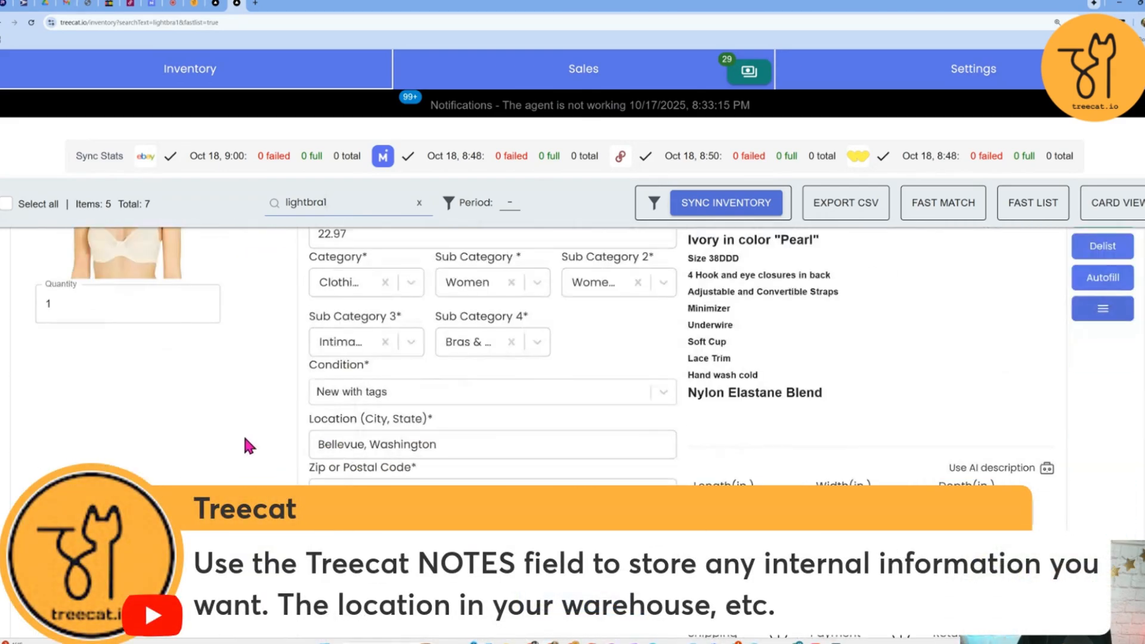
pyautogui.scroll(-15, 246, 438)
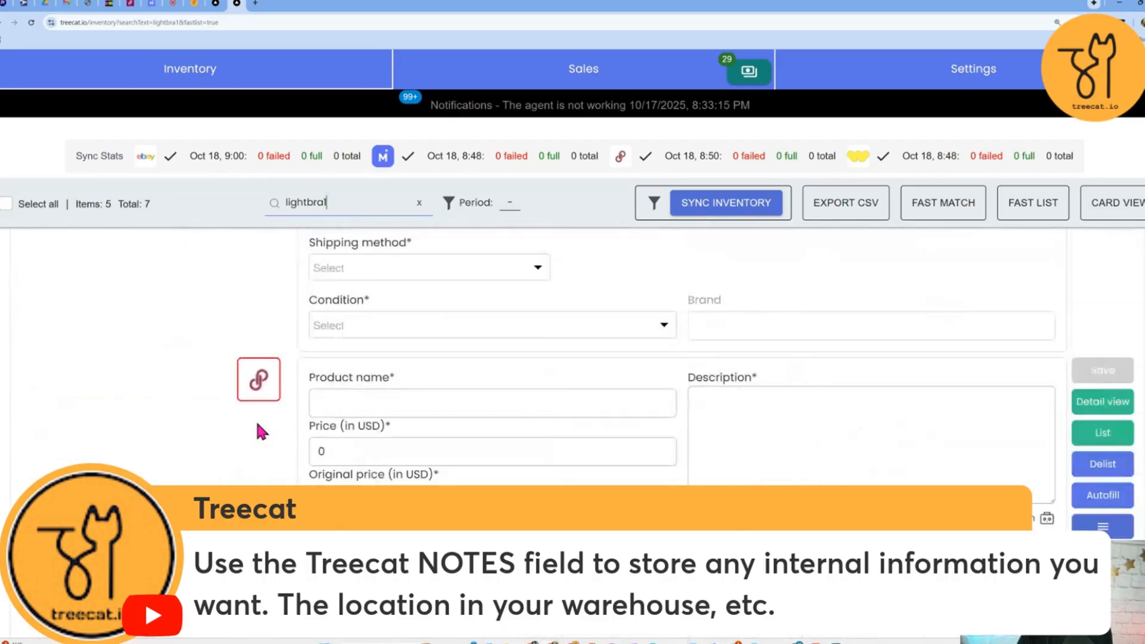
pyautogui.scroll(-15, 257, 423)
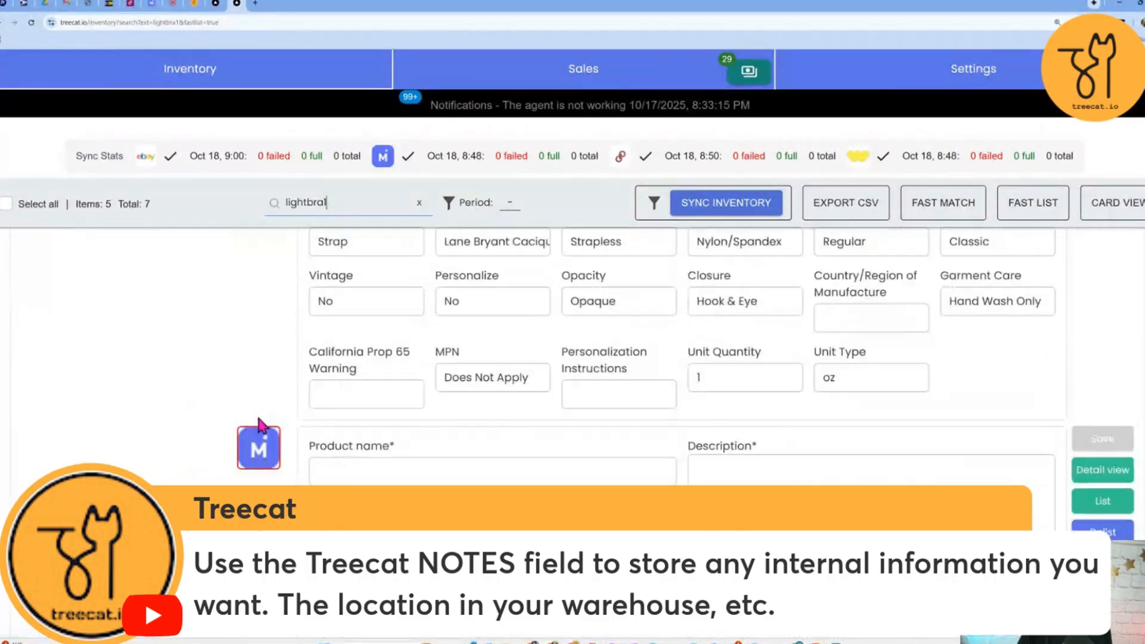
pyautogui.scroll(10, 258, 417)
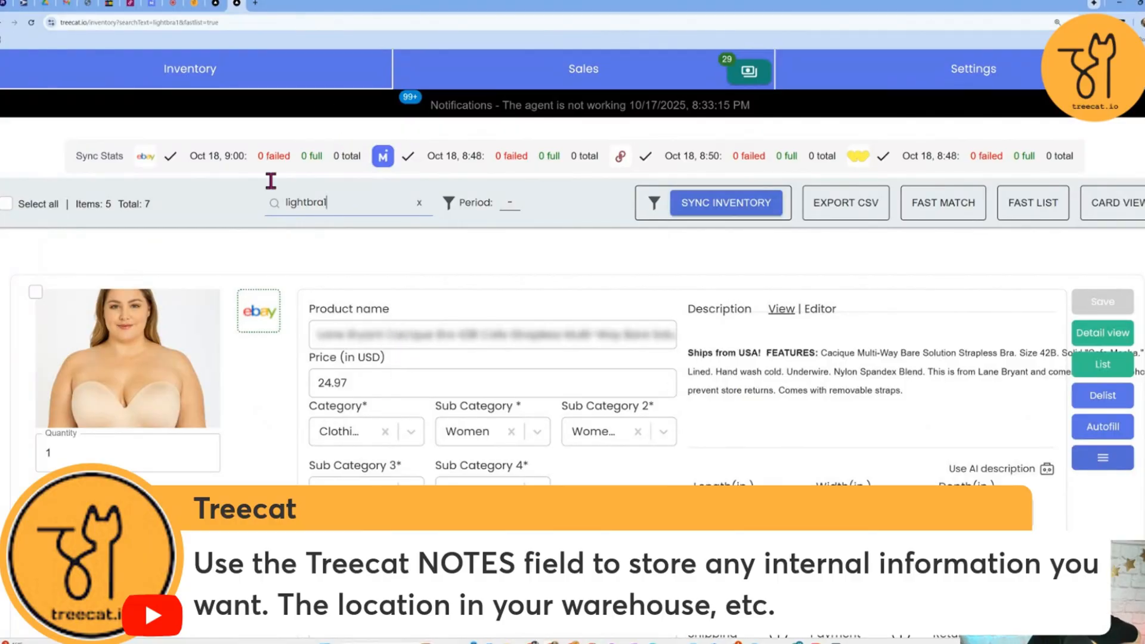
# - Return to the browser tab with the blackbra1 results and select all matching items
pyautogui.click(219, 4)
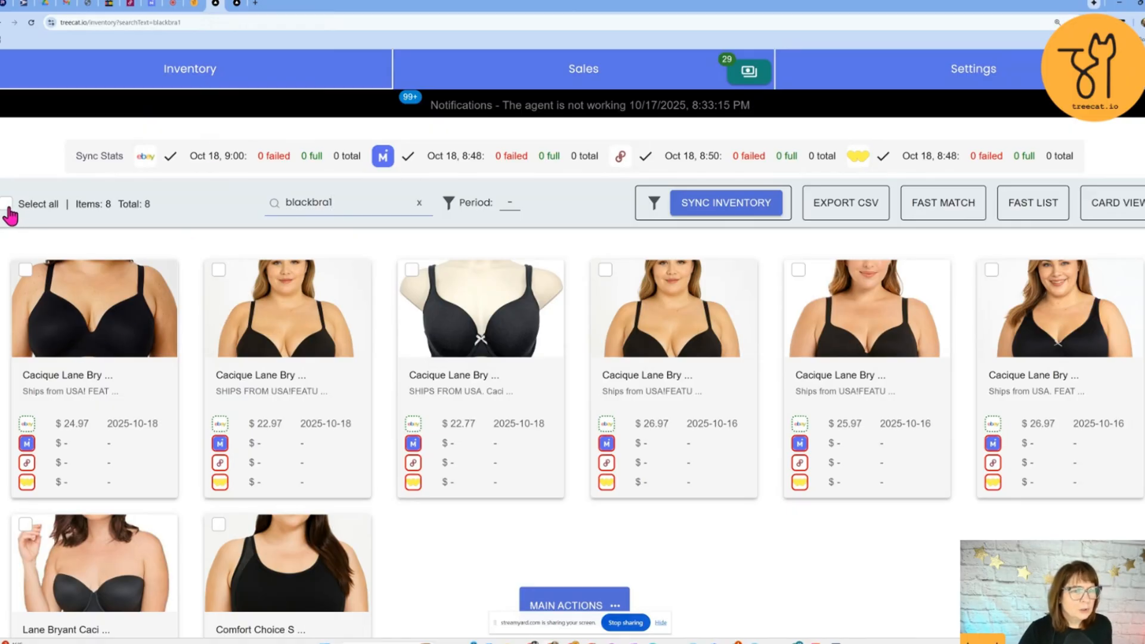
pyautogui.moveTo(345, 202); pyautogui.dragTo(269, 202)
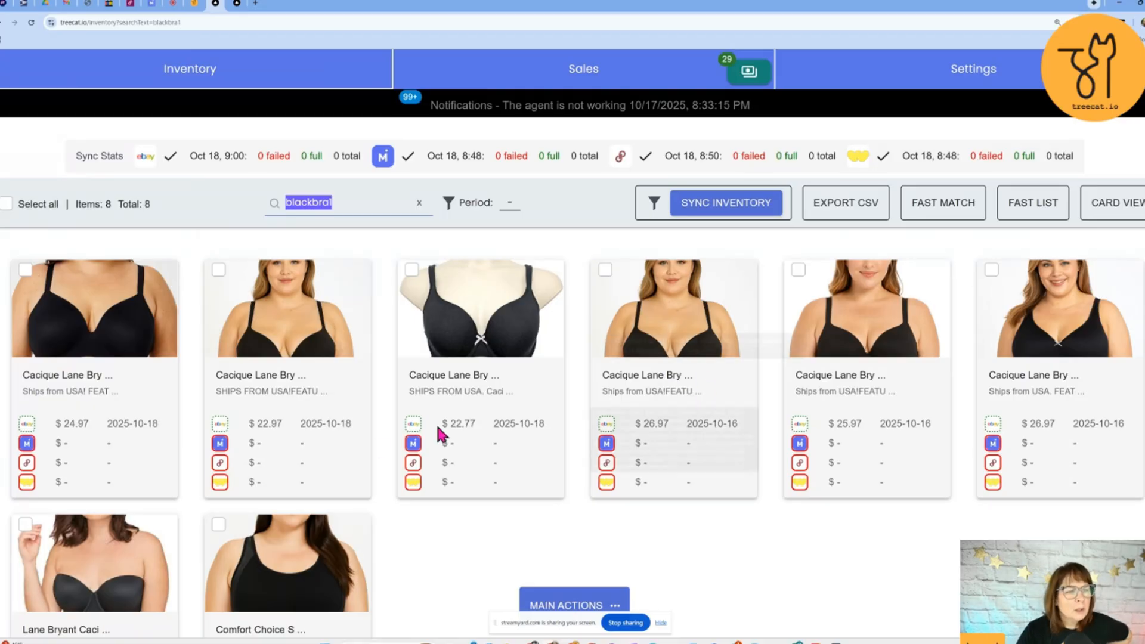
pyautogui.click(6, 204)
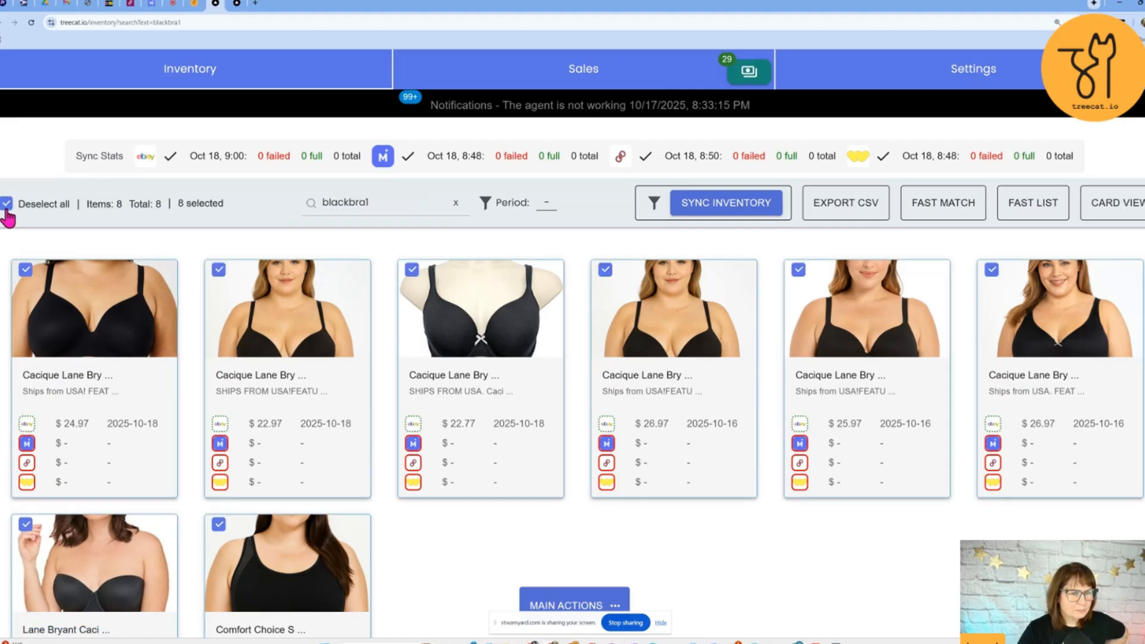
pyautogui.scroll(-1, 466, 487)
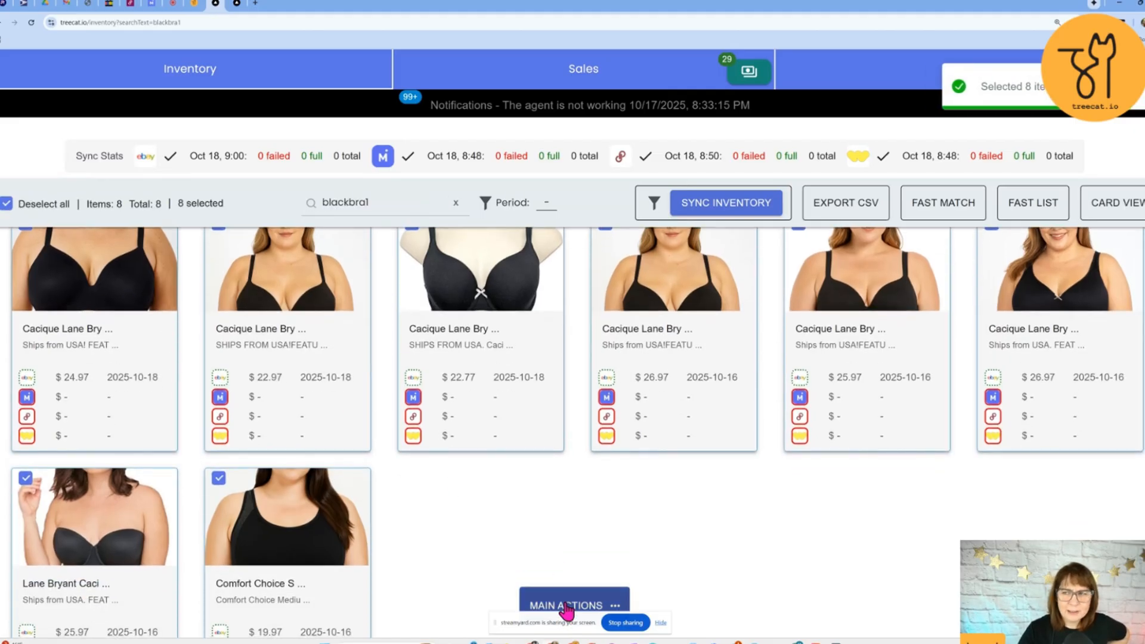
# - Autofill the selected items' listings from eBay to the three other stores without overwriting existing titles and descriptions
pyautogui.click(567, 605)
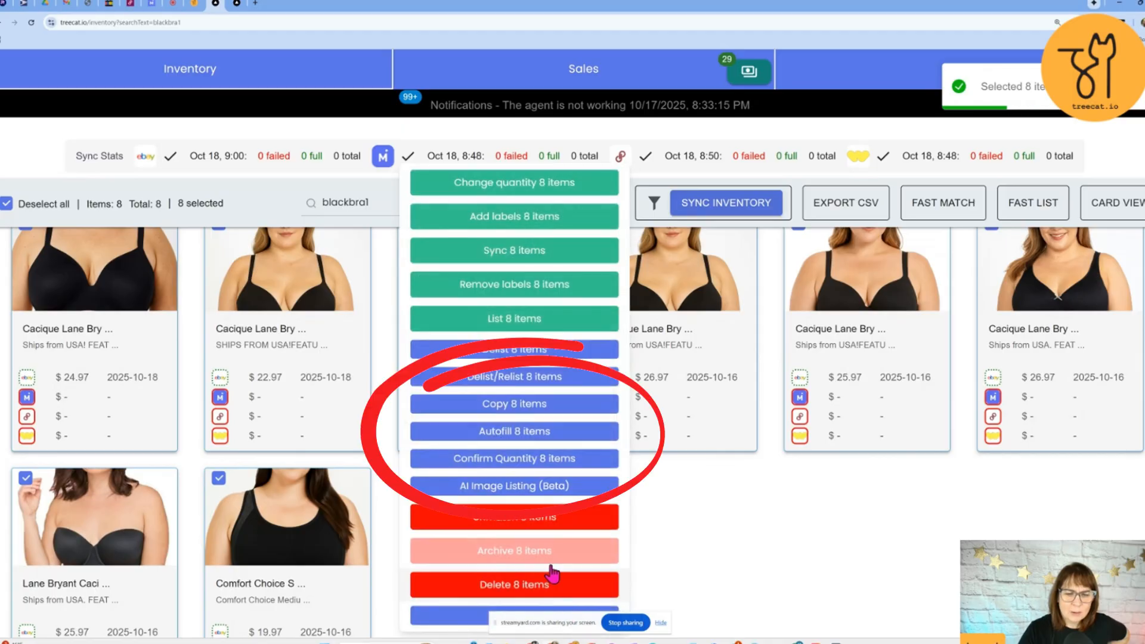
pyautogui.click(492, 434)
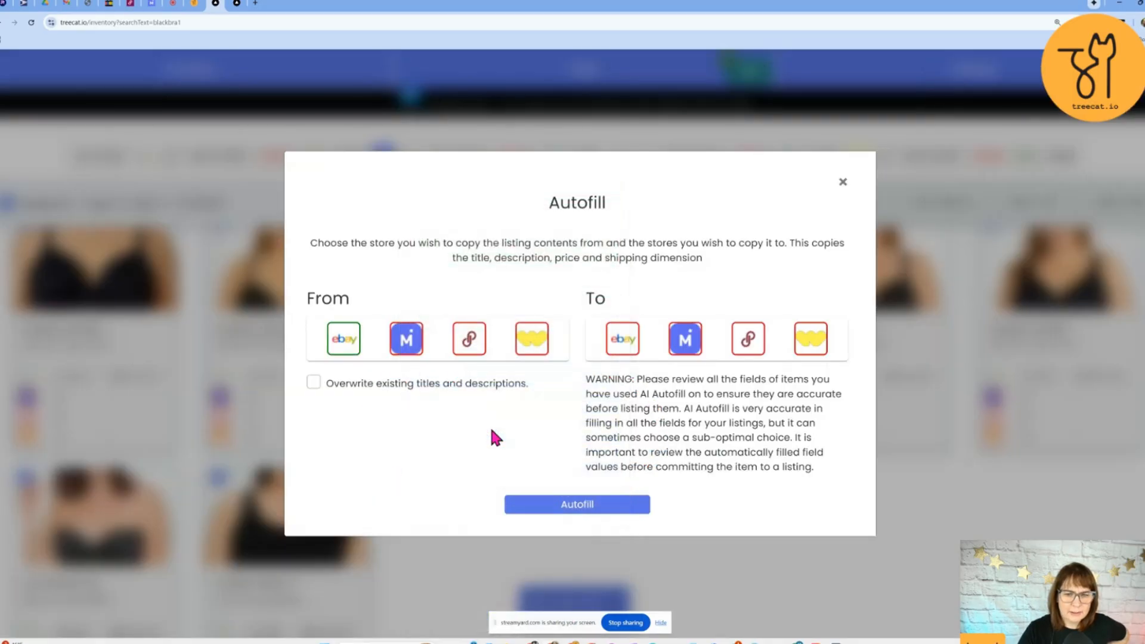
pyautogui.click(686, 340)
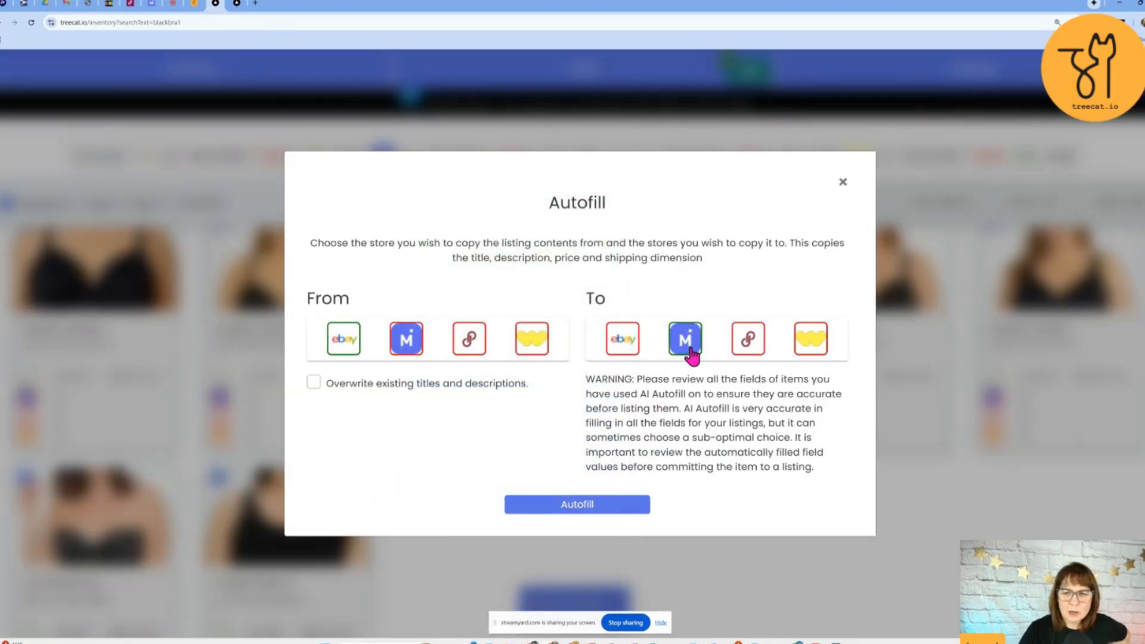
pyautogui.click(753, 348)
pyautogui.click(810, 340)
pyautogui.click(571, 513)
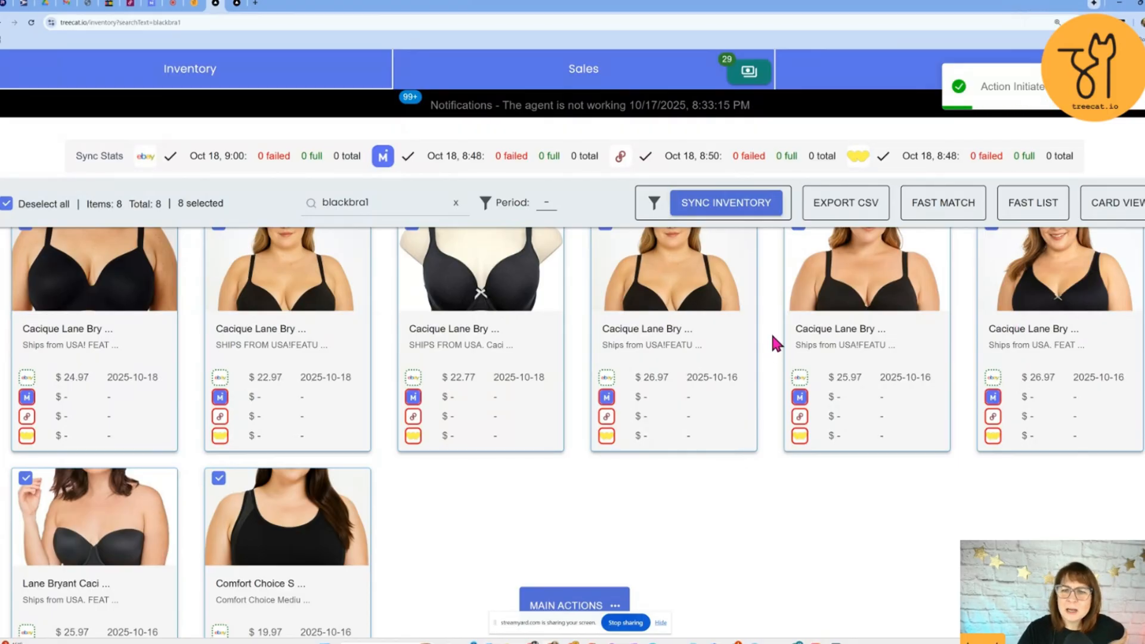
# - Open each of the eight blackbra1 items in its own new browser tab
pyautogui.scroll(1, 685, 369)
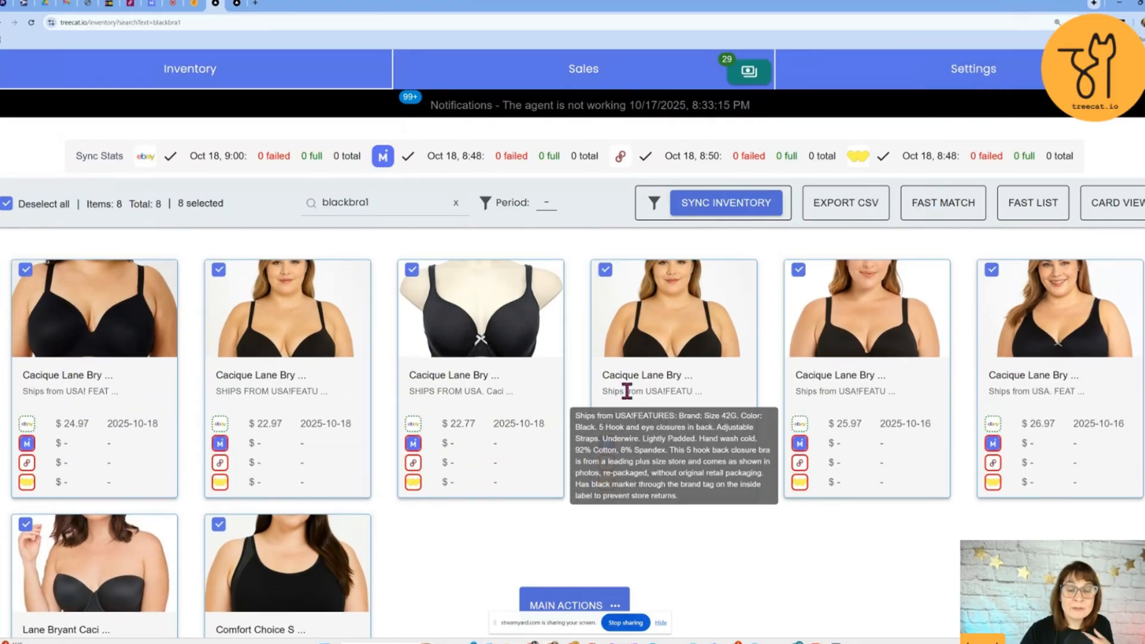
pyautogui.rightClick(93, 307)
pyautogui.click(118, 316)
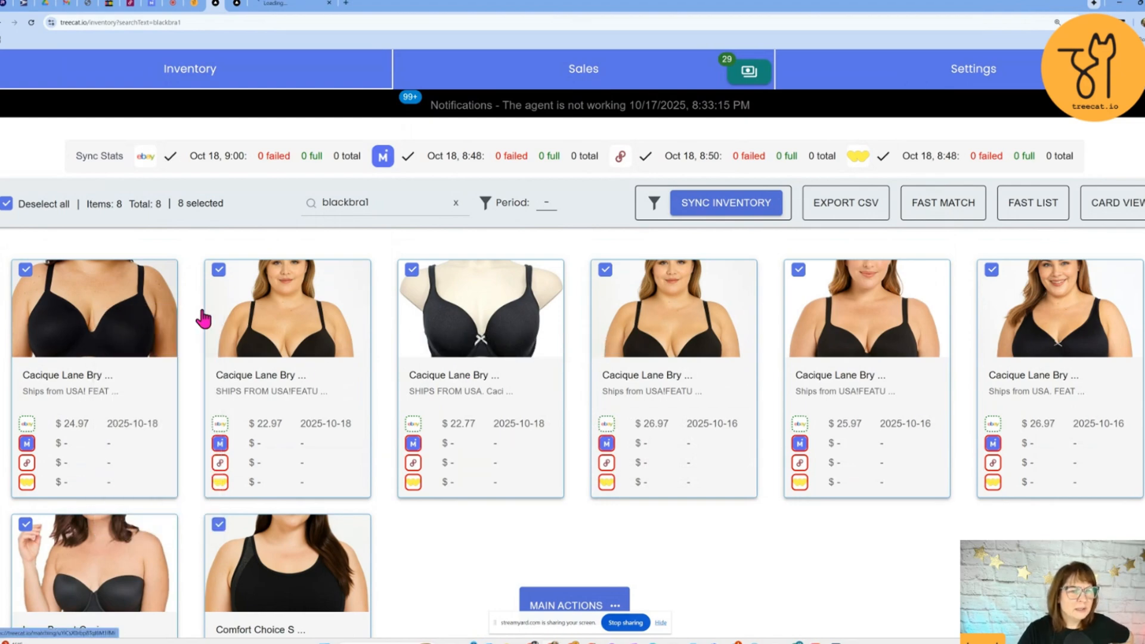
pyautogui.rightClick(281, 307)
pyautogui.click(305, 315)
pyautogui.rightClick(479, 311)
pyautogui.click(499, 321)
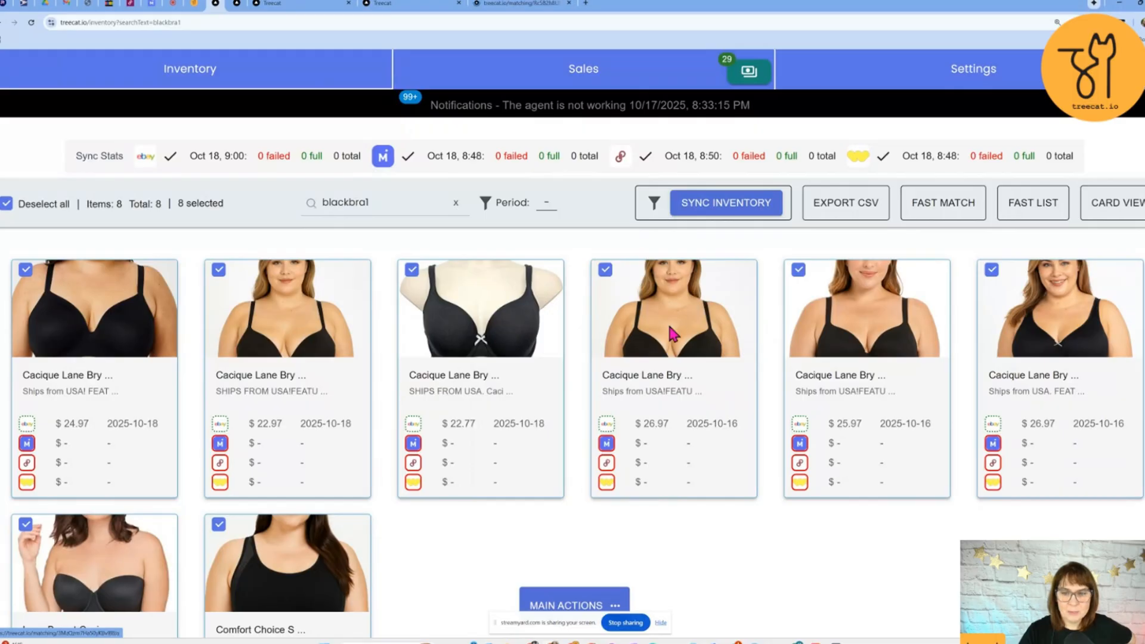
pyautogui.rightClick(667, 325)
pyautogui.click(685, 337)
pyautogui.rightClick(835, 316)
pyautogui.click(853, 333)
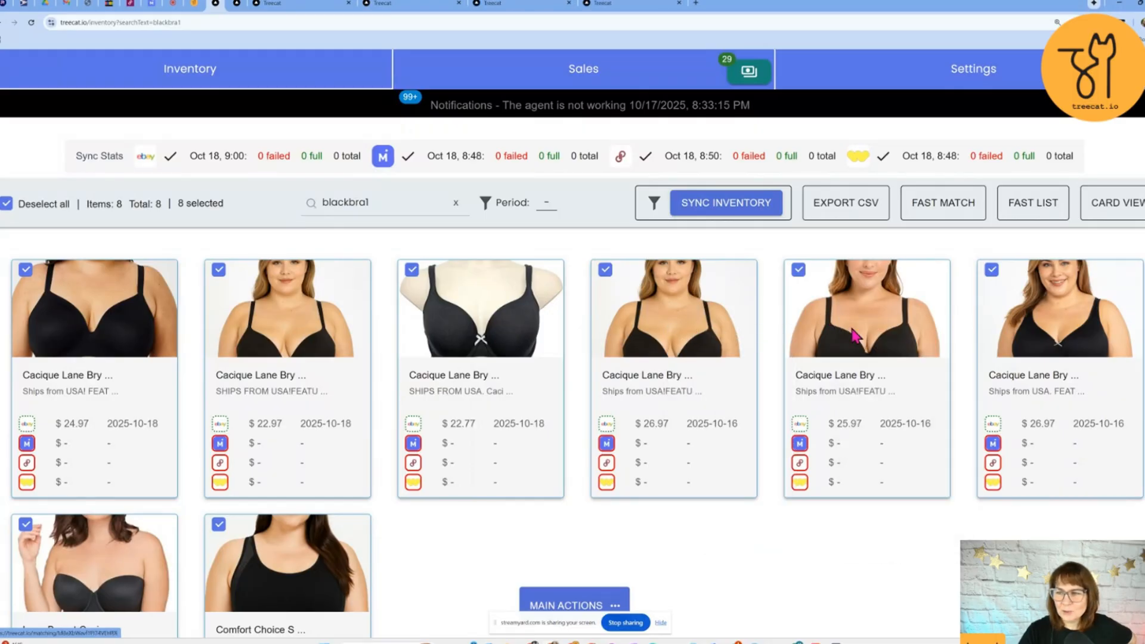
pyautogui.rightClick(1031, 310)
pyautogui.click(1052, 322)
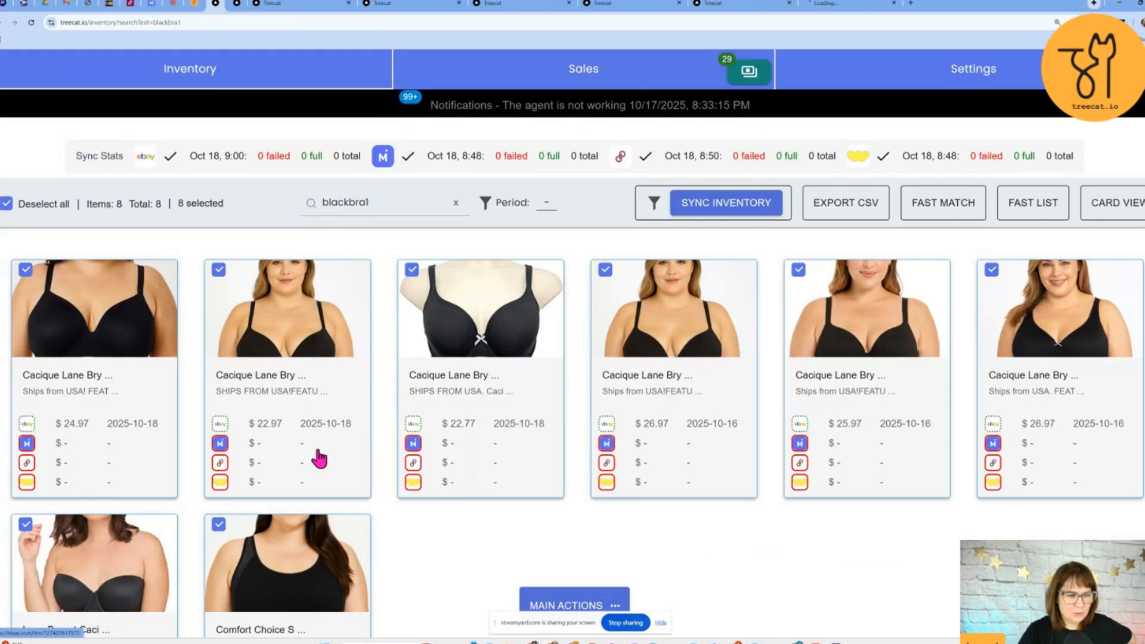
pyautogui.rightClick(104, 562)
pyautogui.click(150, 338)
pyautogui.rightClick(264, 333)
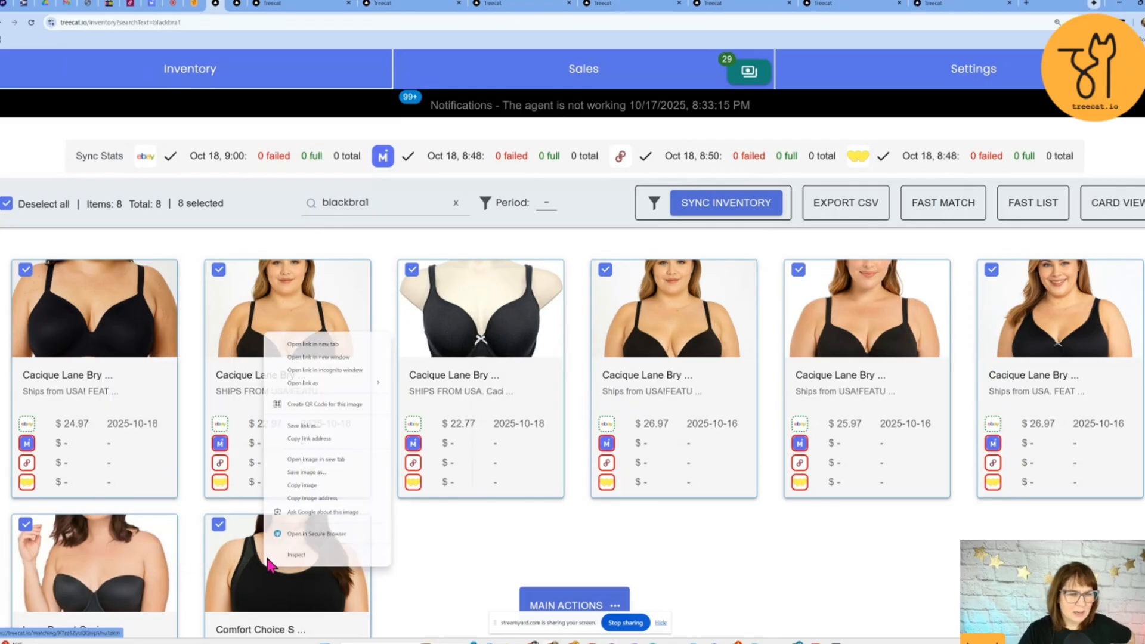
pyautogui.click(321, 345)
# - Show the first opened item's Mercari listing and check its autofilled category, size and shipping fields
pyautogui.click(296, 5)
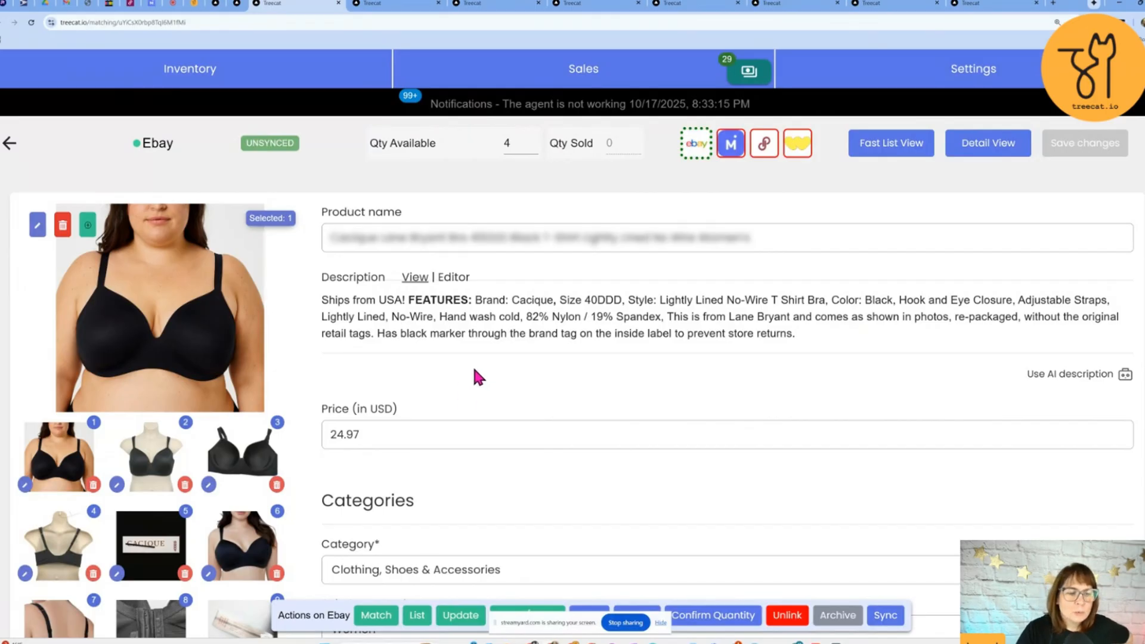
pyautogui.click(731, 144)
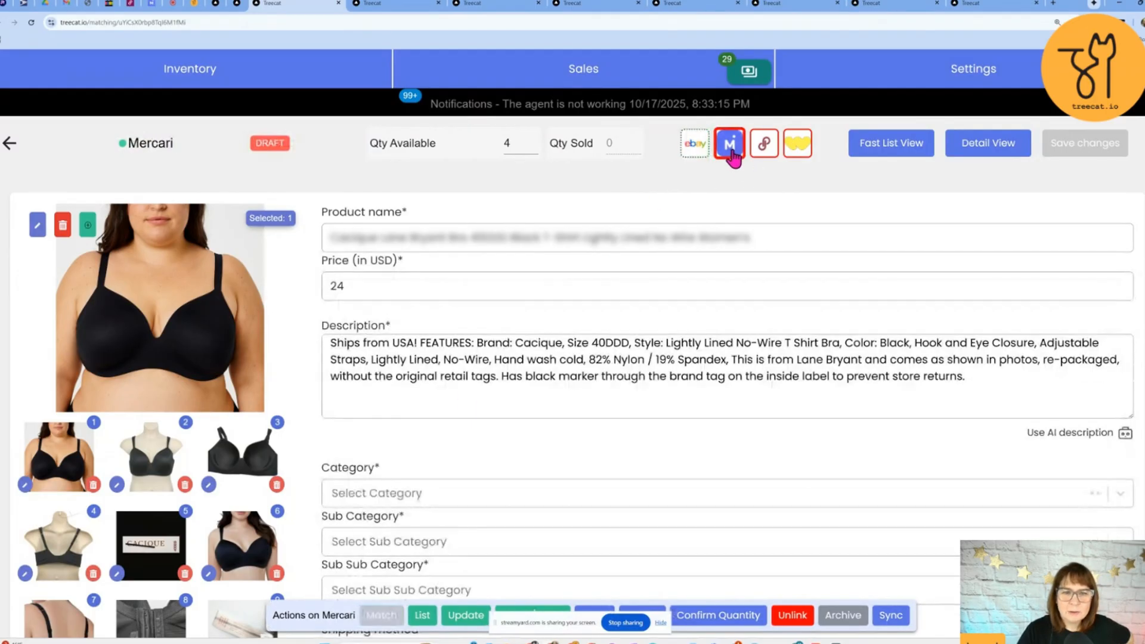
pyautogui.scroll(-6, 443, 303)
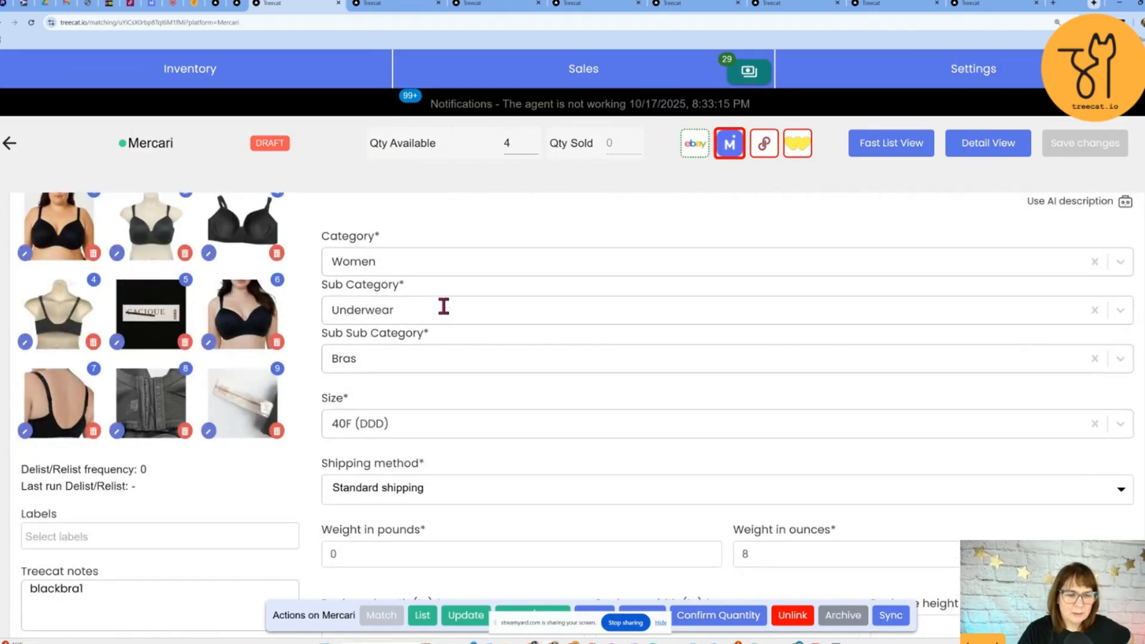
pyautogui.scroll(-2, 444, 301)
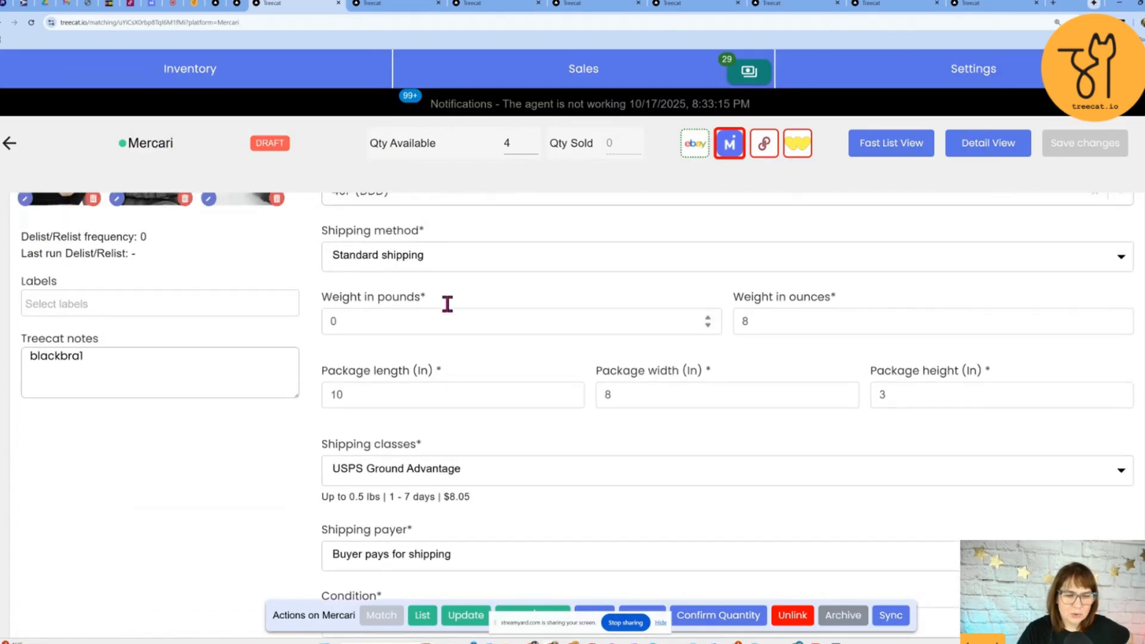
pyautogui.scroll(5, 446, 300)
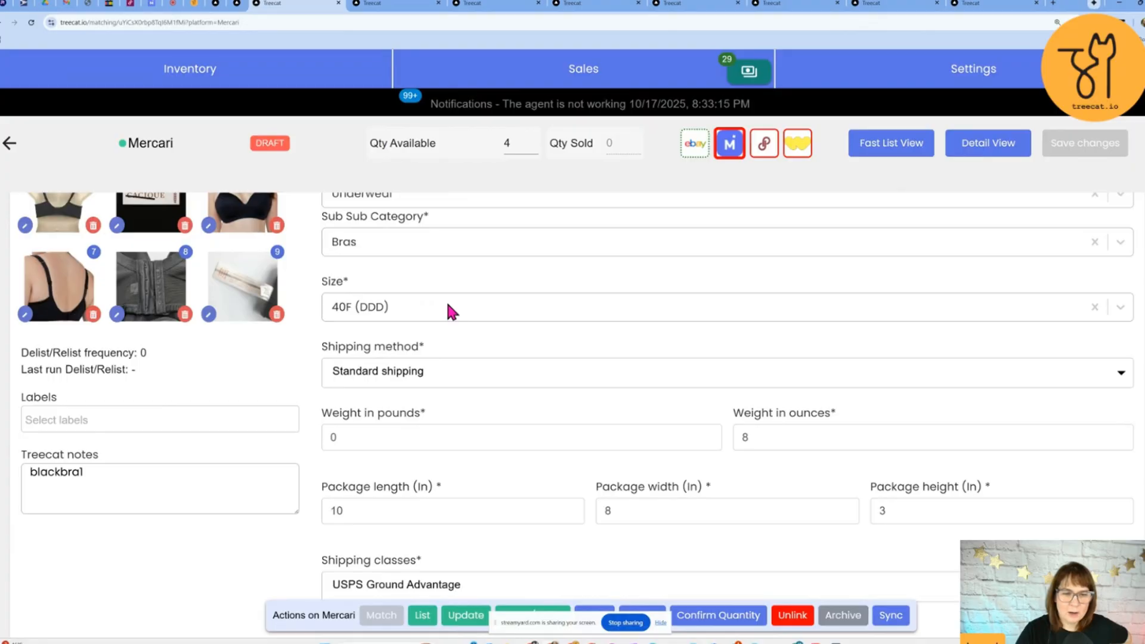
pyautogui.scroll(2, 448, 304)
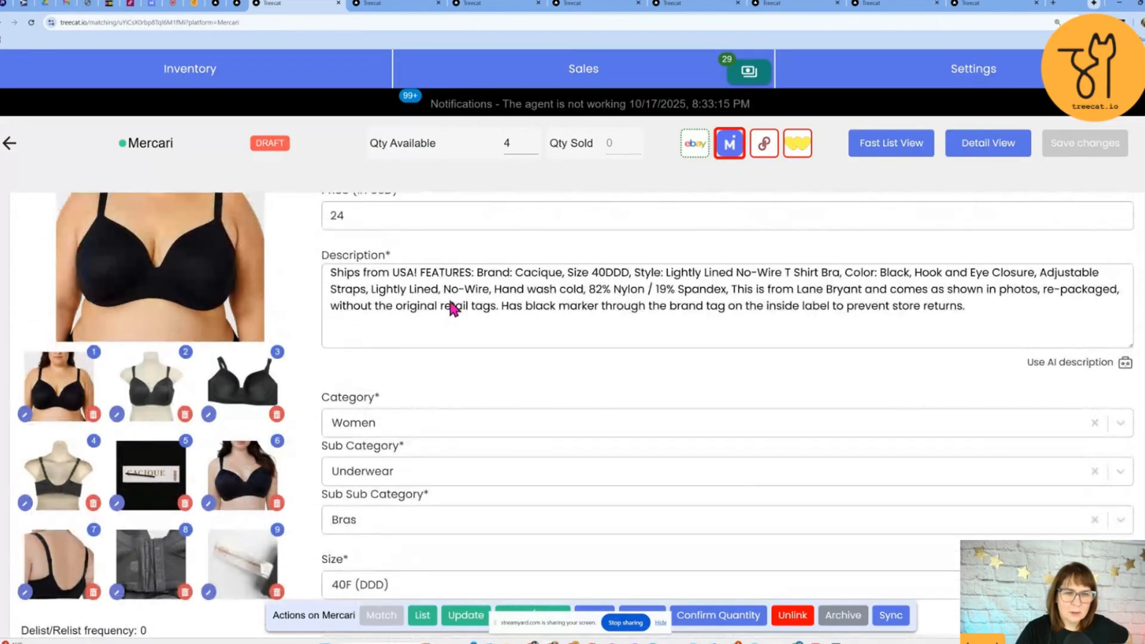
# - Set the original price in the item's Poshmark listing to 56 USD and save the changes
pyautogui.click(764, 145)
pyautogui.click(335, 263)
pyautogui.press('BackSpace')
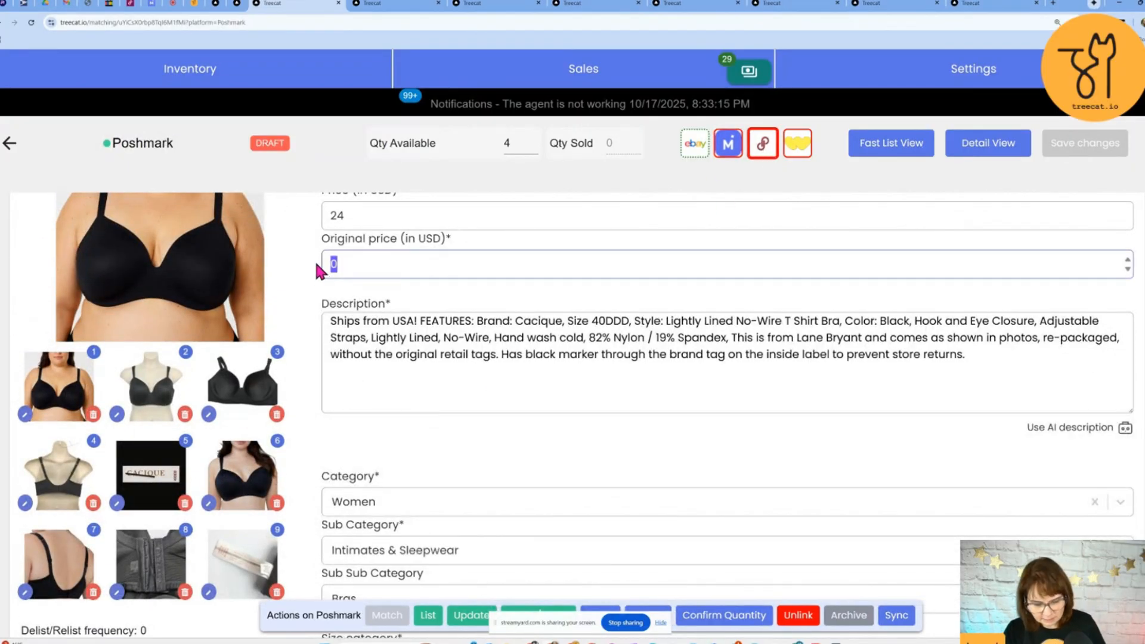
pyautogui.write('56')
pyautogui.click(1069, 149)
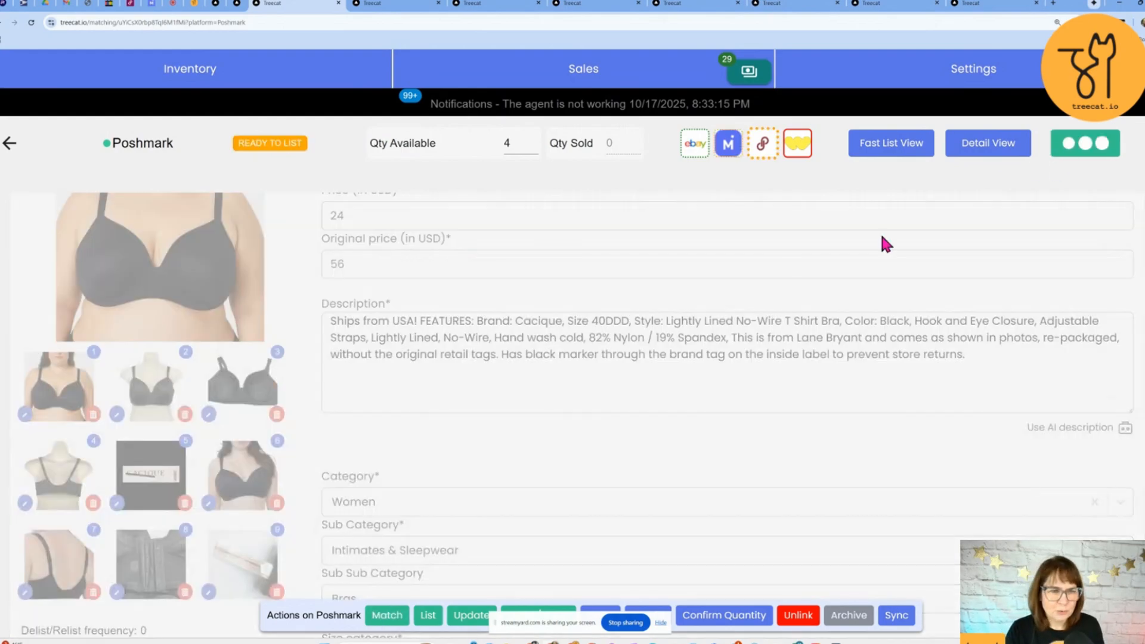
# - Review the item's Poshmark listing fields through to the style tags and compare them with its eBay and Mercari listings
pyautogui.scroll(-1, 537, 337)
pyautogui.scroll(-8, 536, 337)
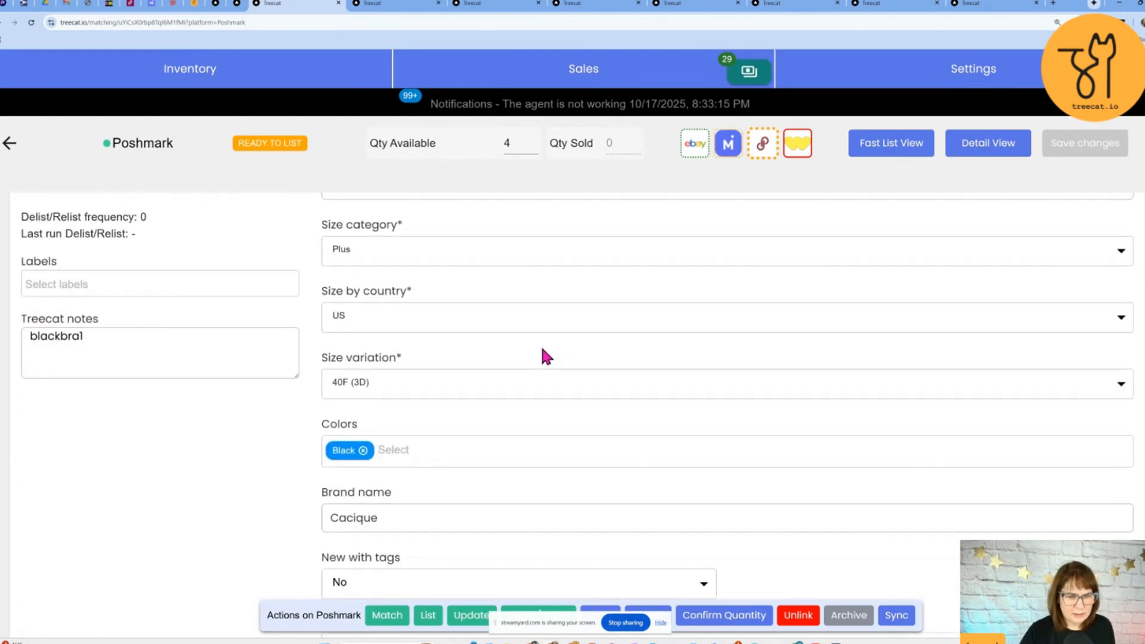
pyautogui.scroll(-1, 546, 361)
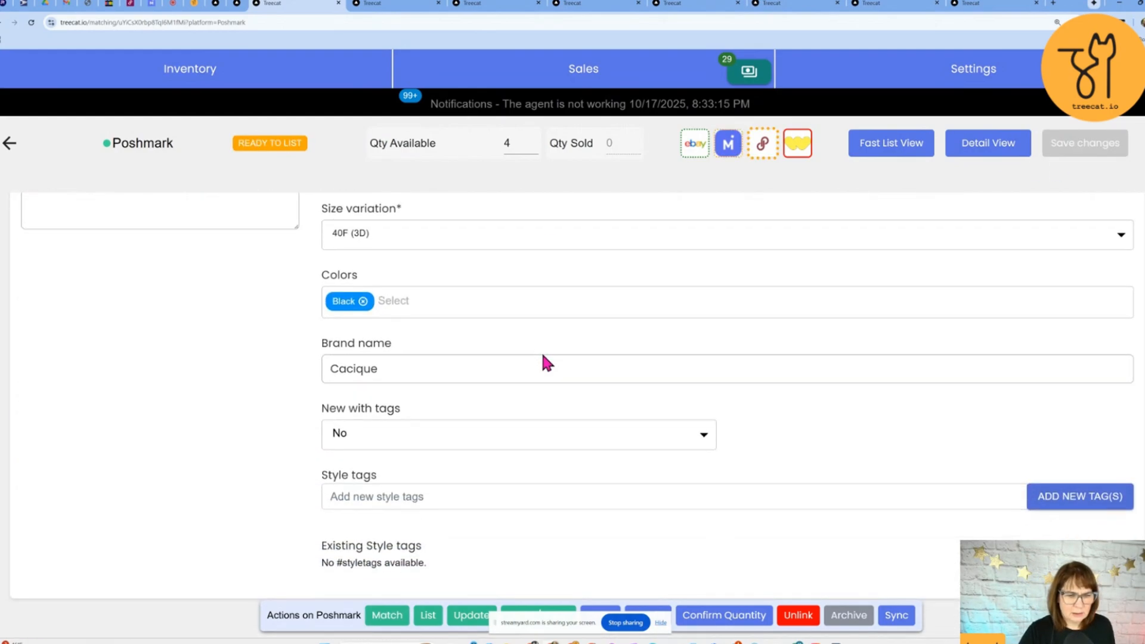
pyautogui.scroll(10, 424, 337)
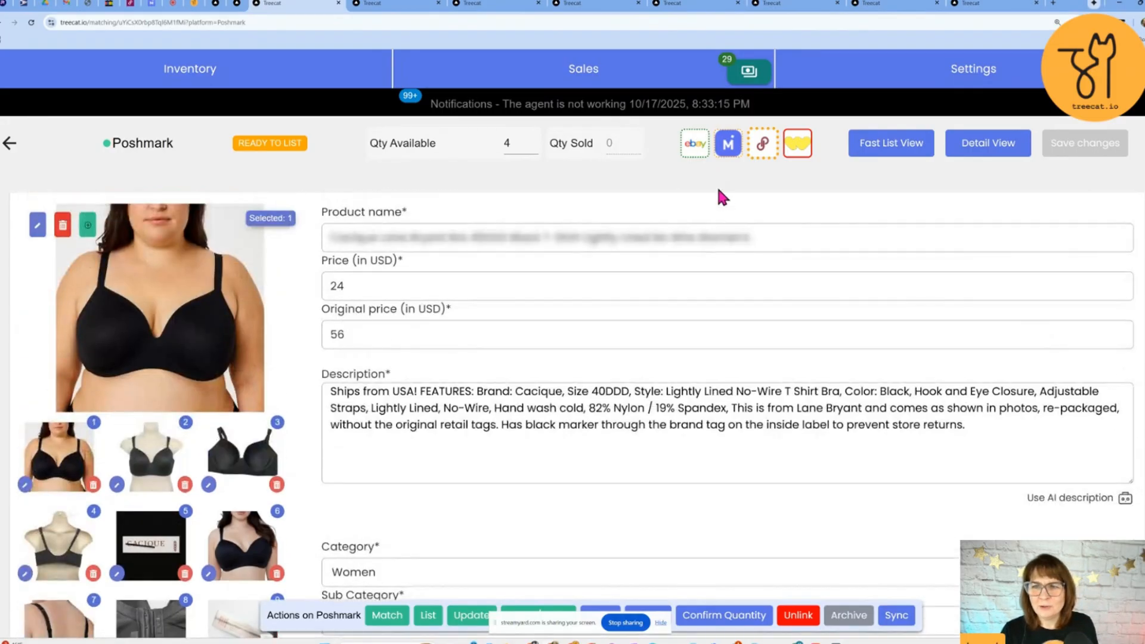
pyautogui.click(695, 143)
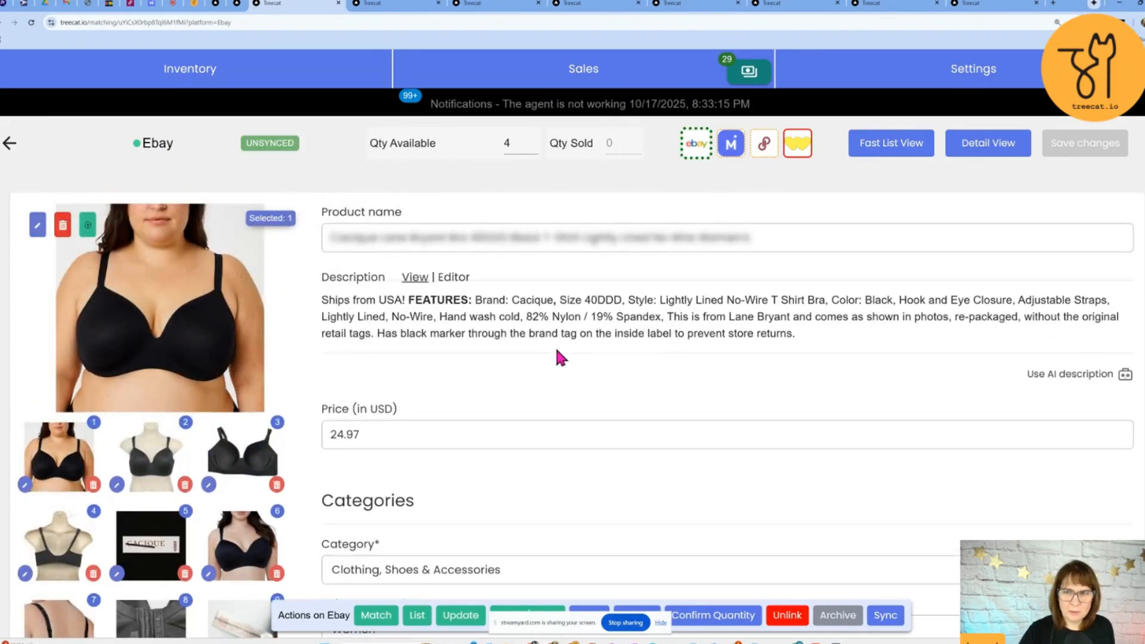
pyautogui.click(732, 150)
pyautogui.click(763, 146)
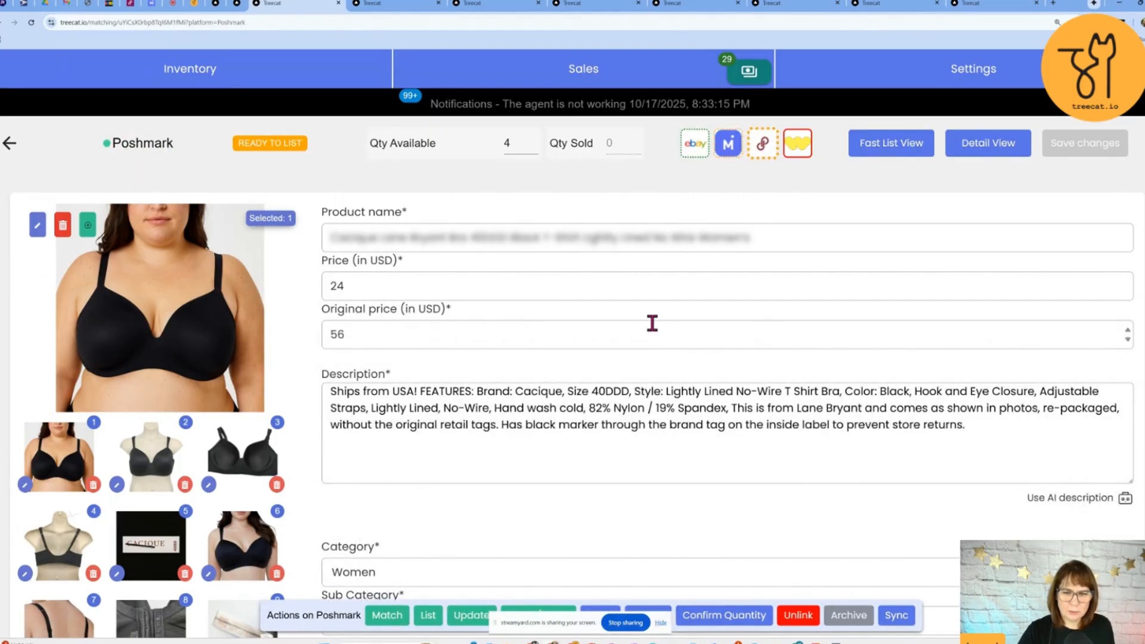
pyautogui.scroll(-4, 659, 317)
pyautogui.scroll(-7, 650, 329)
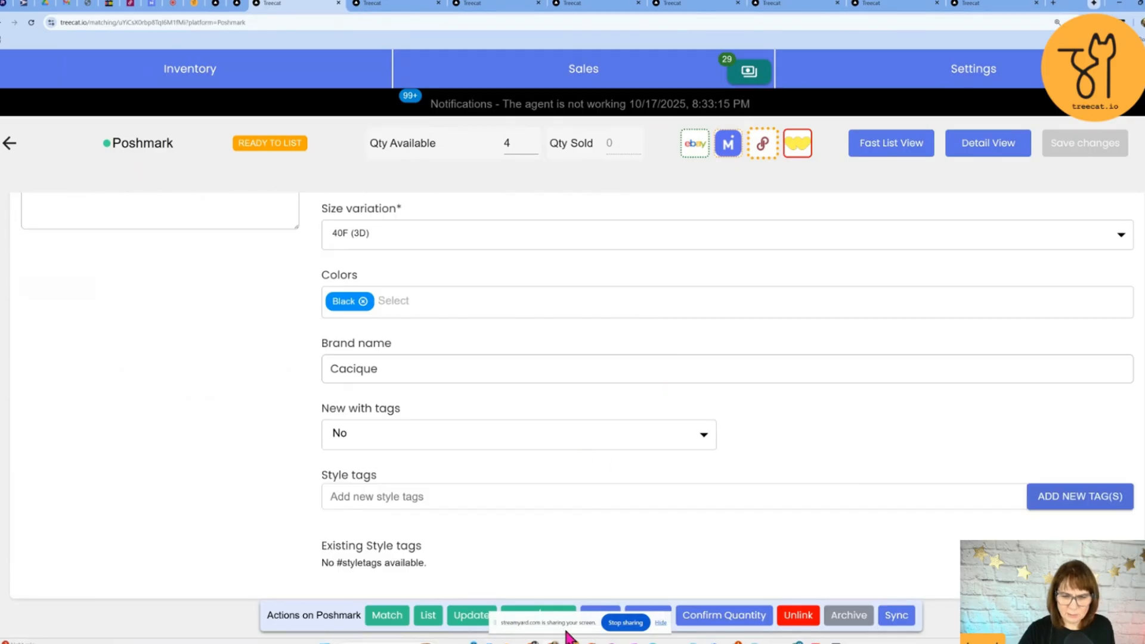
# - List the first opened item on both Mercari and Poshmark
pyautogui.moveTo(567, 634); pyautogui.dragTo(981, 592)
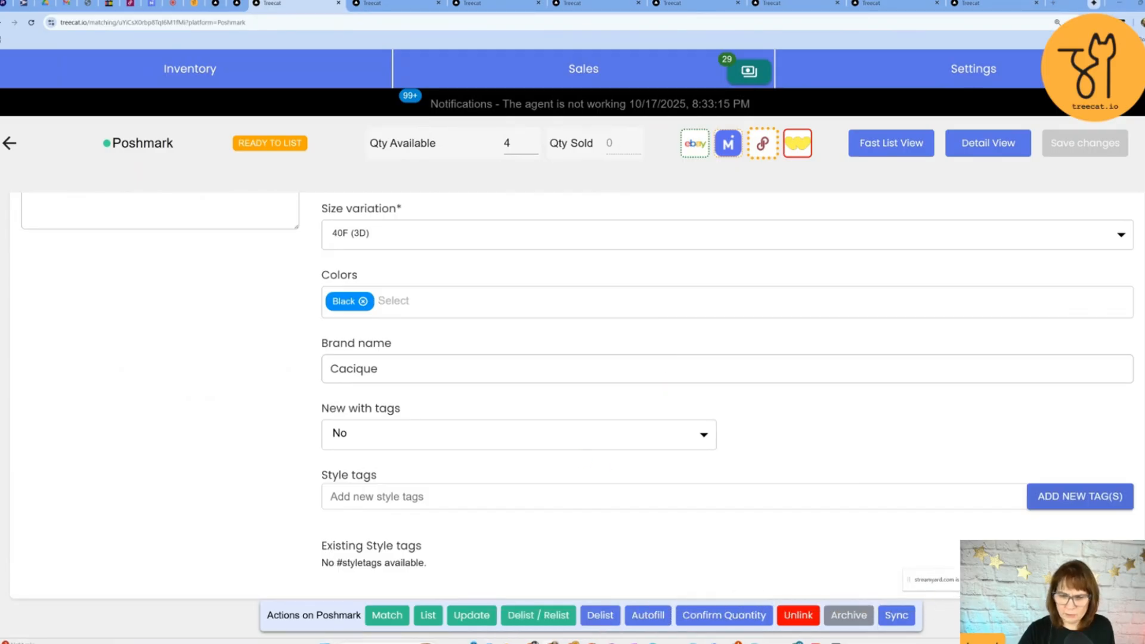
pyautogui.click(429, 620)
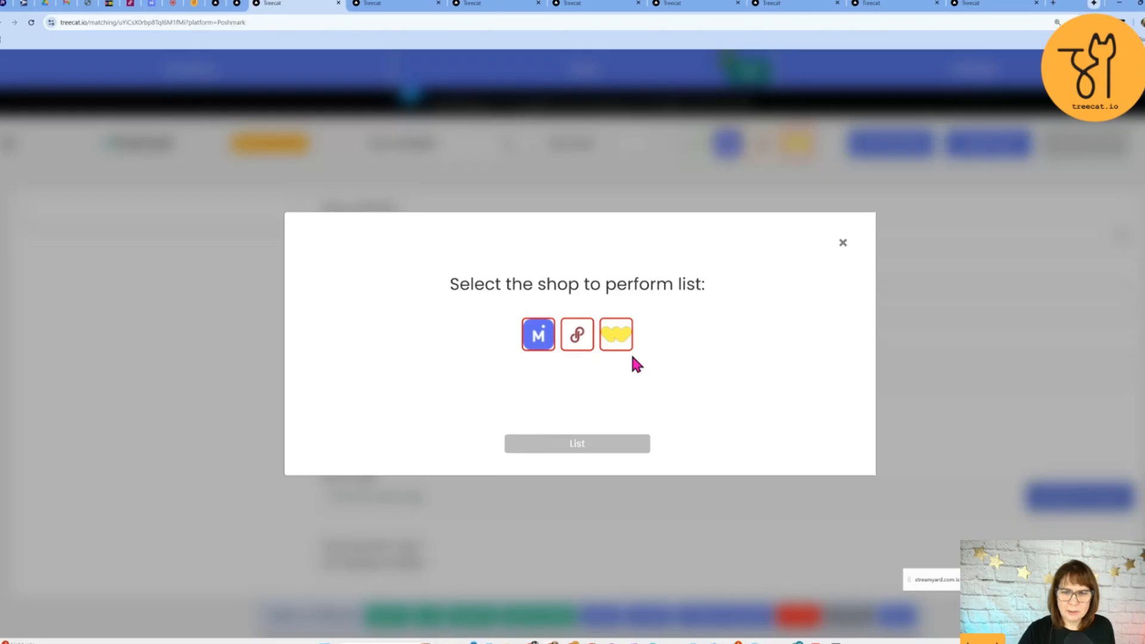
pyautogui.click(532, 352)
pyautogui.click(561, 446)
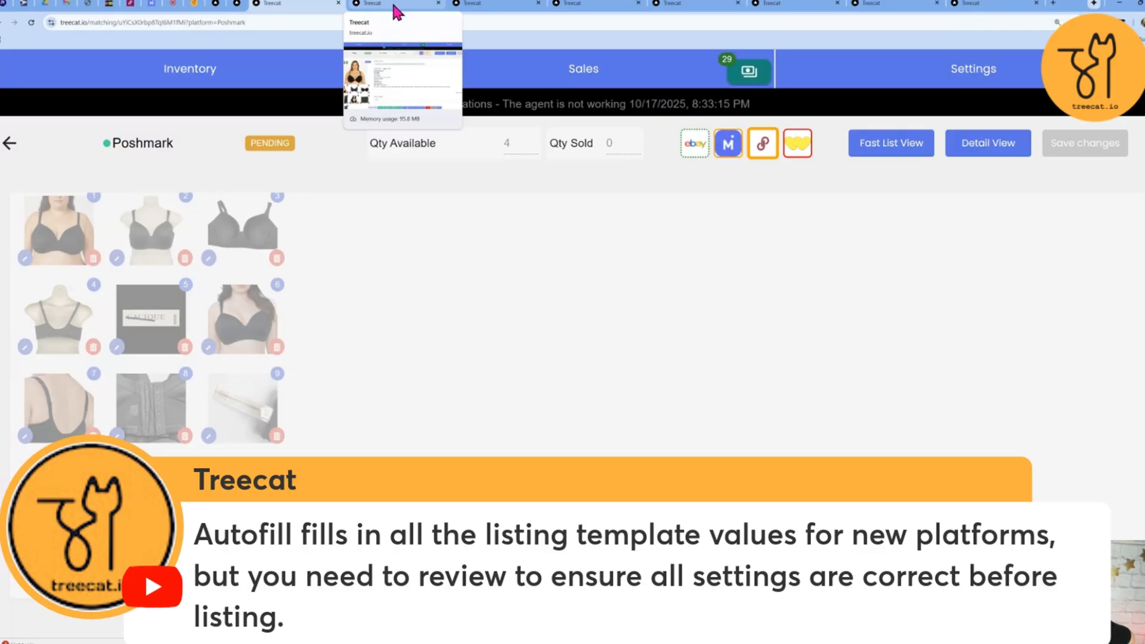
# - Open the second item's Mercari listing and check its autofilled category, size, package and shipping fields
pyautogui.click(392, 11)
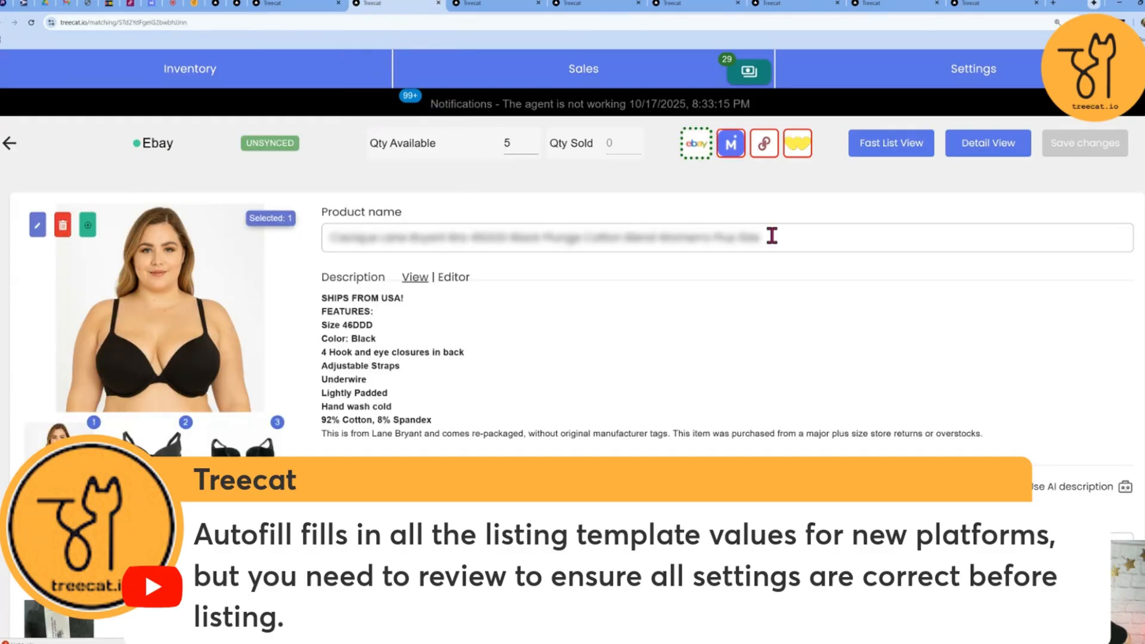
pyautogui.click(732, 143)
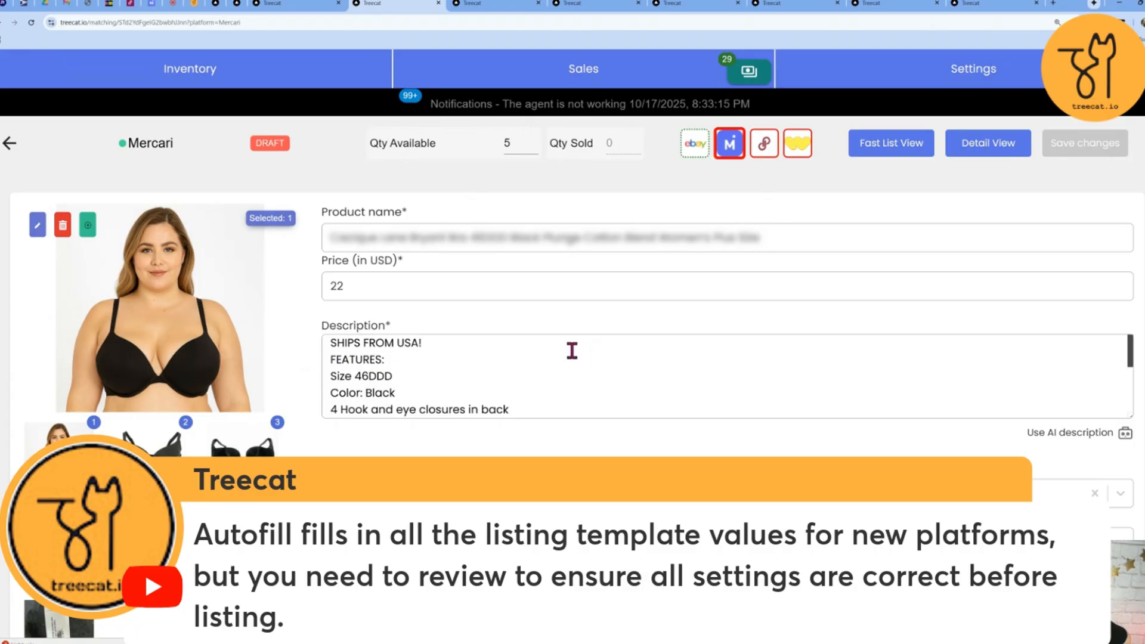
pyautogui.scroll(-10, 524, 350)
pyautogui.scroll(-5, 520, 419)
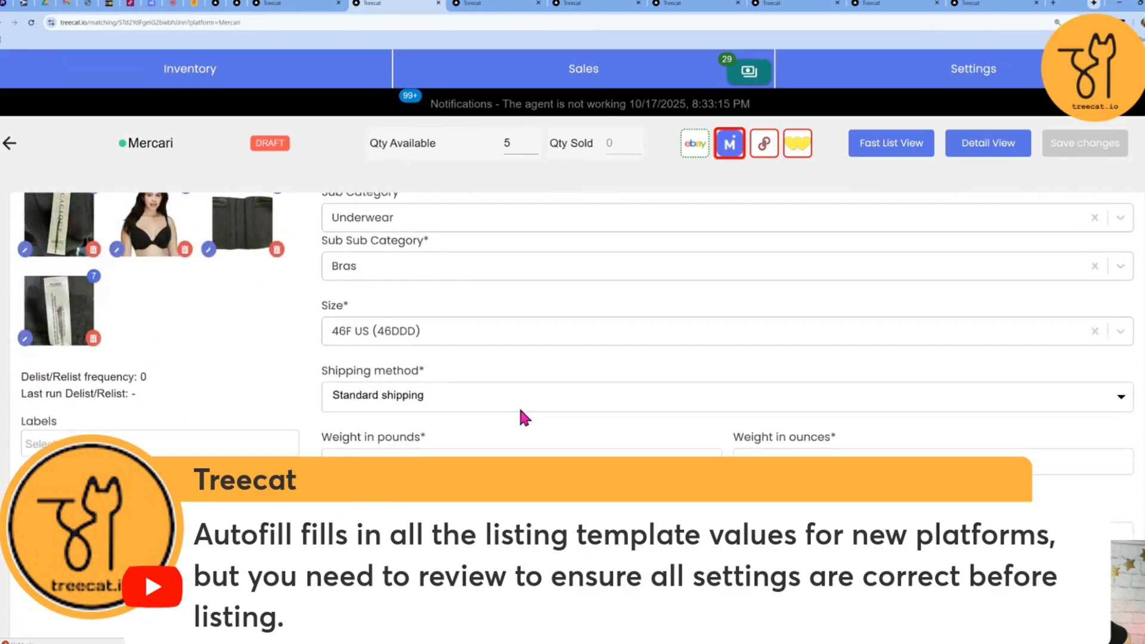
pyautogui.scroll(-1, 516, 412)
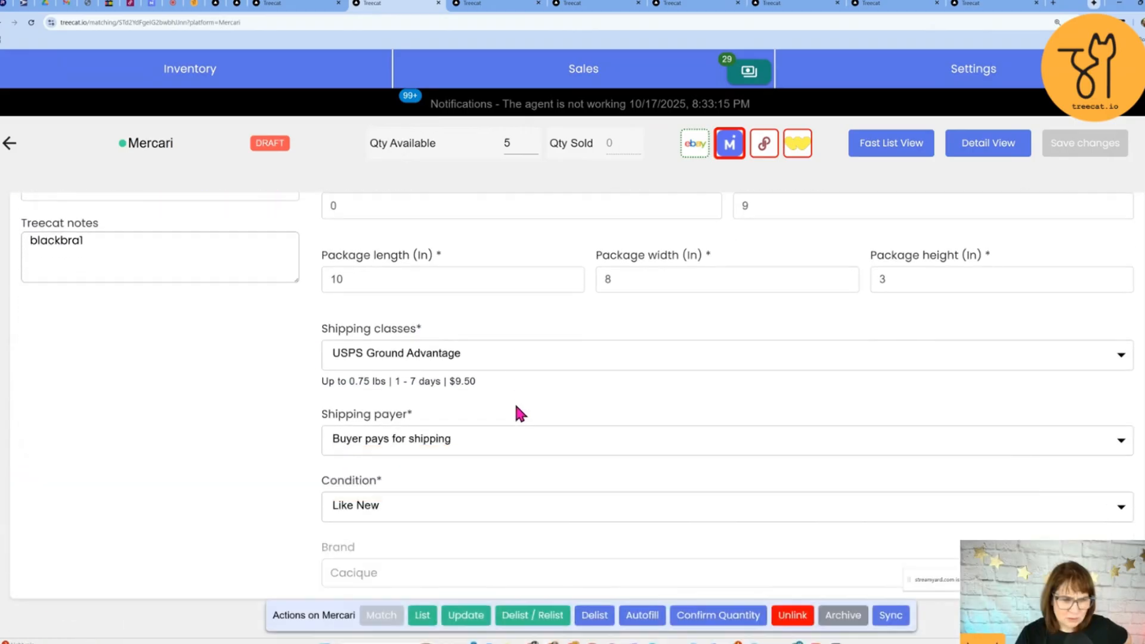
pyautogui.scroll(2, 517, 413)
pyautogui.scroll(6, 514, 409)
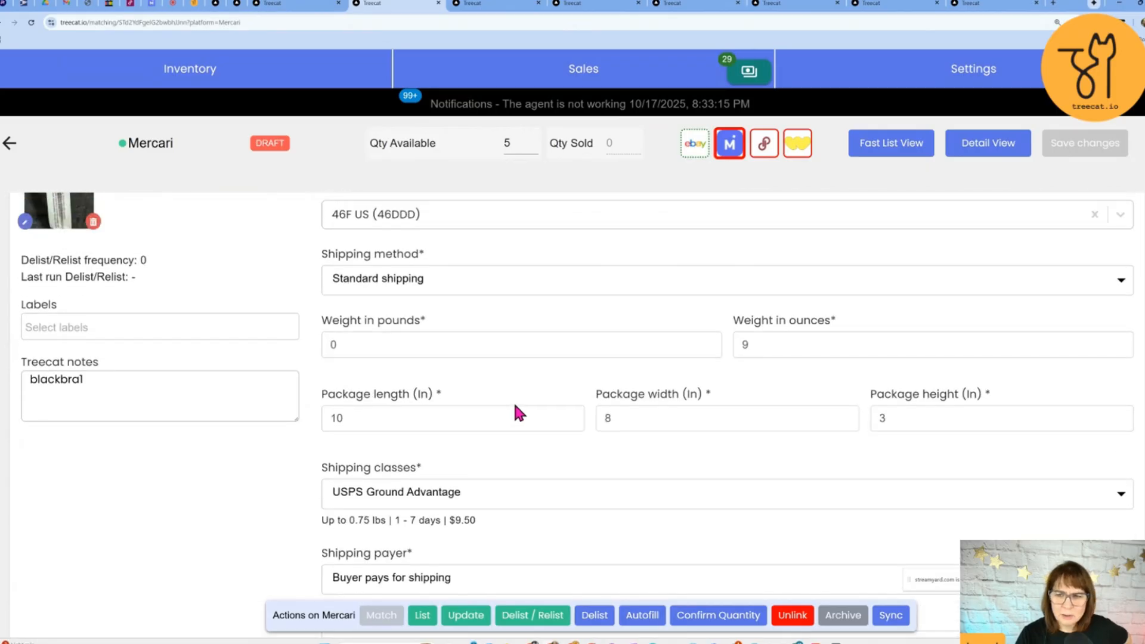
# - Set the original price in the second item's Poshmark listing to 56 USD and save the changes
pyautogui.click(763, 144)
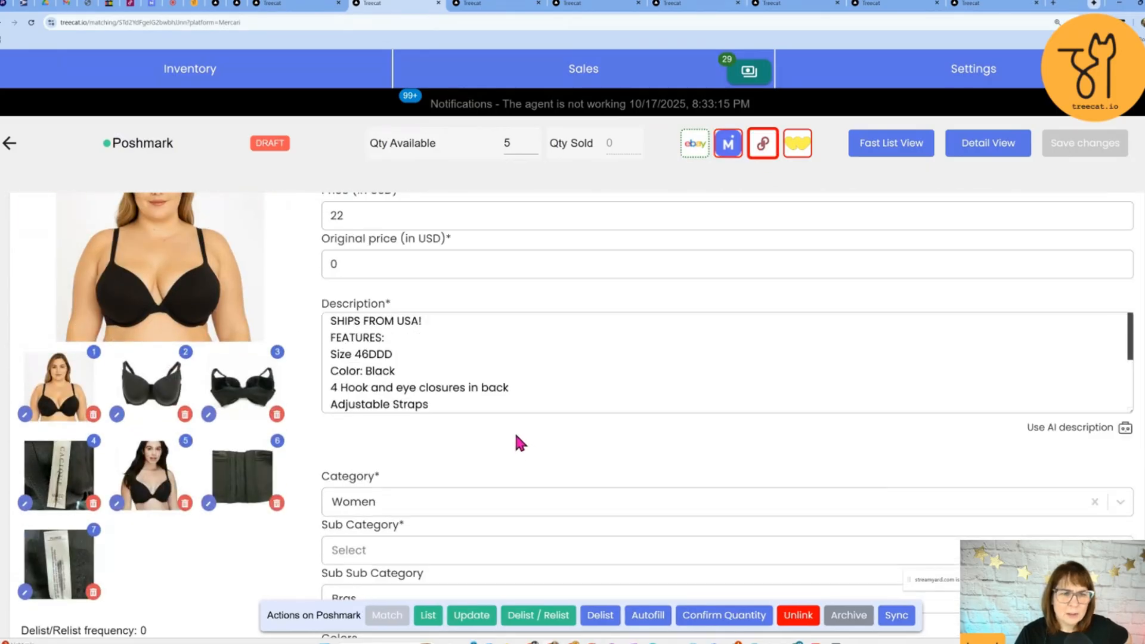
pyautogui.scroll(1, 513, 429)
pyautogui.moveTo(335, 337); pyautogui.dragTo(316, 340)
pyautogui.write('56')
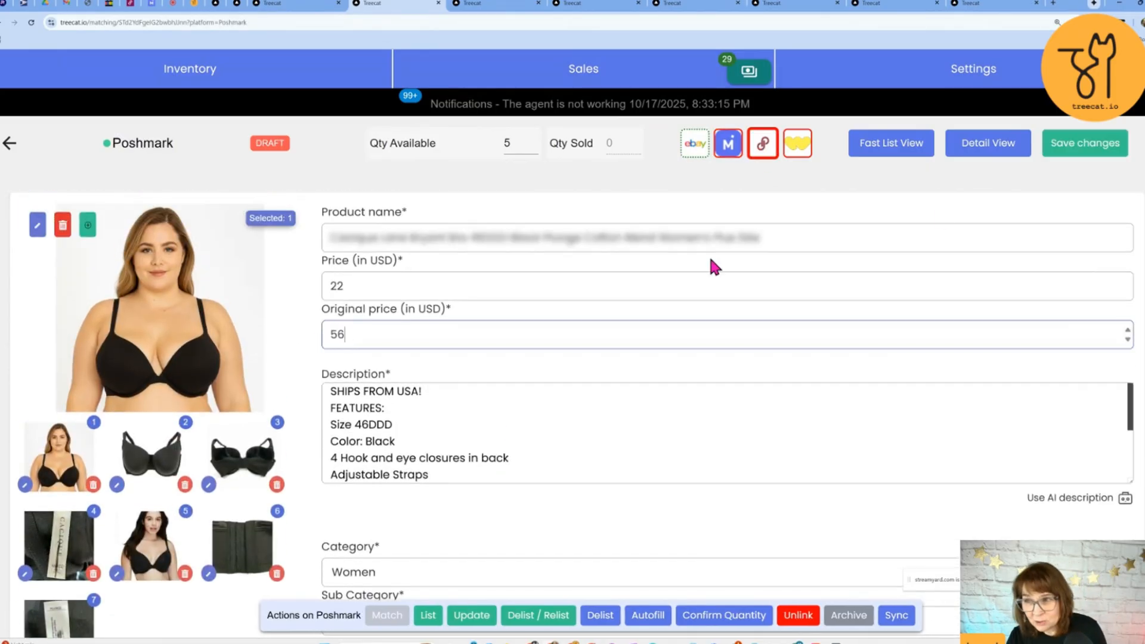
pyautogui.click(1080, 149)
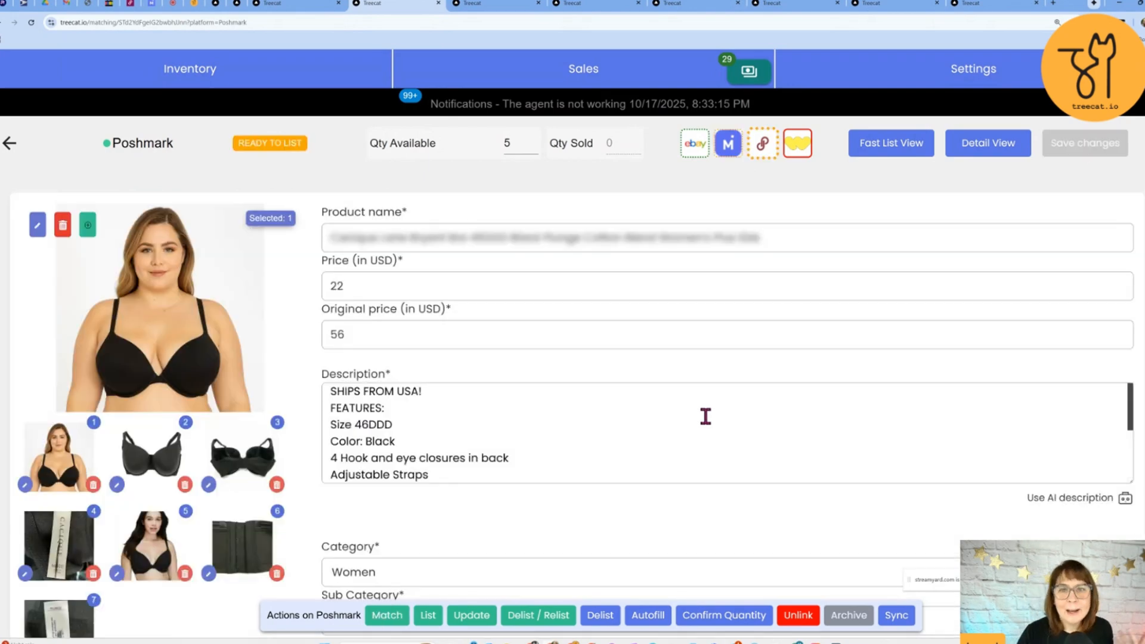
# - Check the second item's Poshmark fields through to the style tags and list the item on Mercari and Poshmark
pyautogui.scroll(-7, 680, 418)
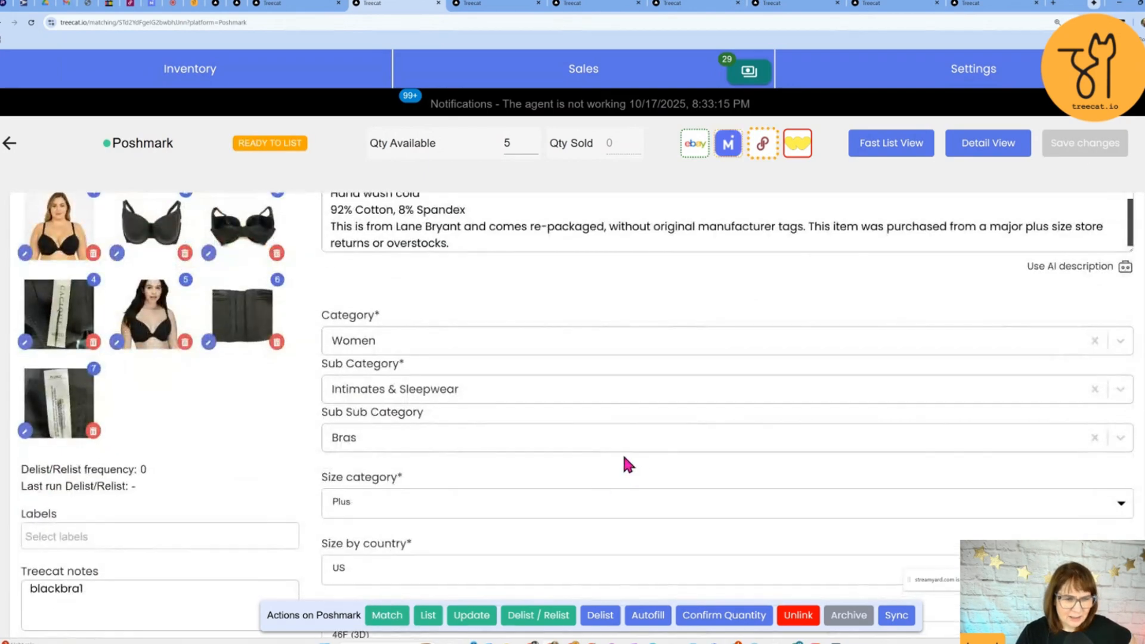
pyautogui.scroll(-3, 622, 452)
pyautogui.scroll(8, 383, 421)
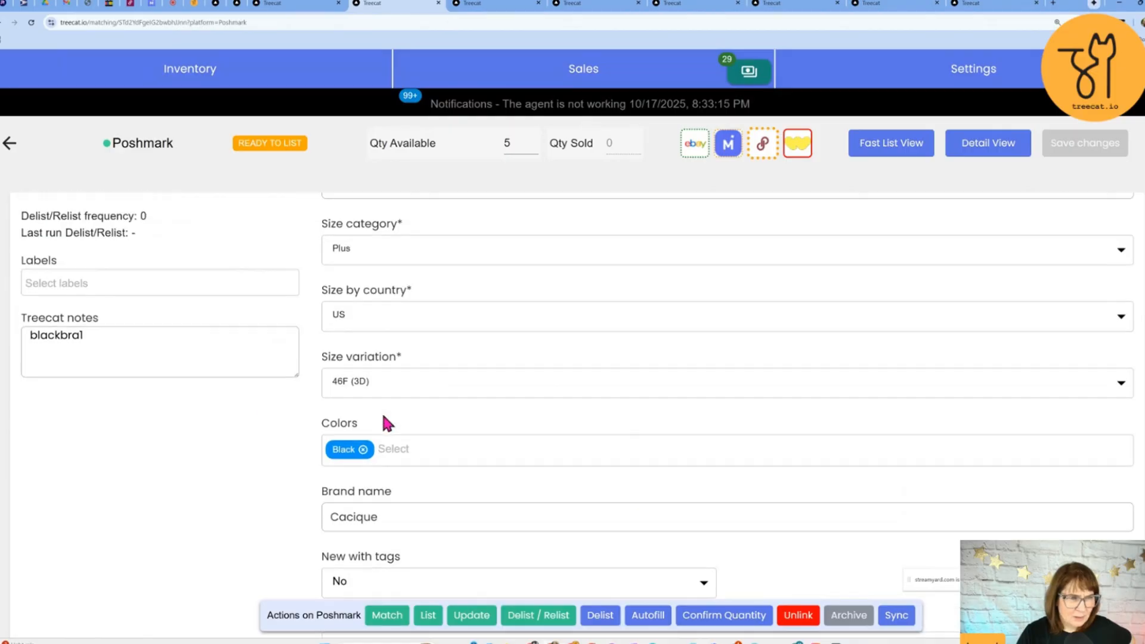
pyautogui.scroll(-10, 417, 441)
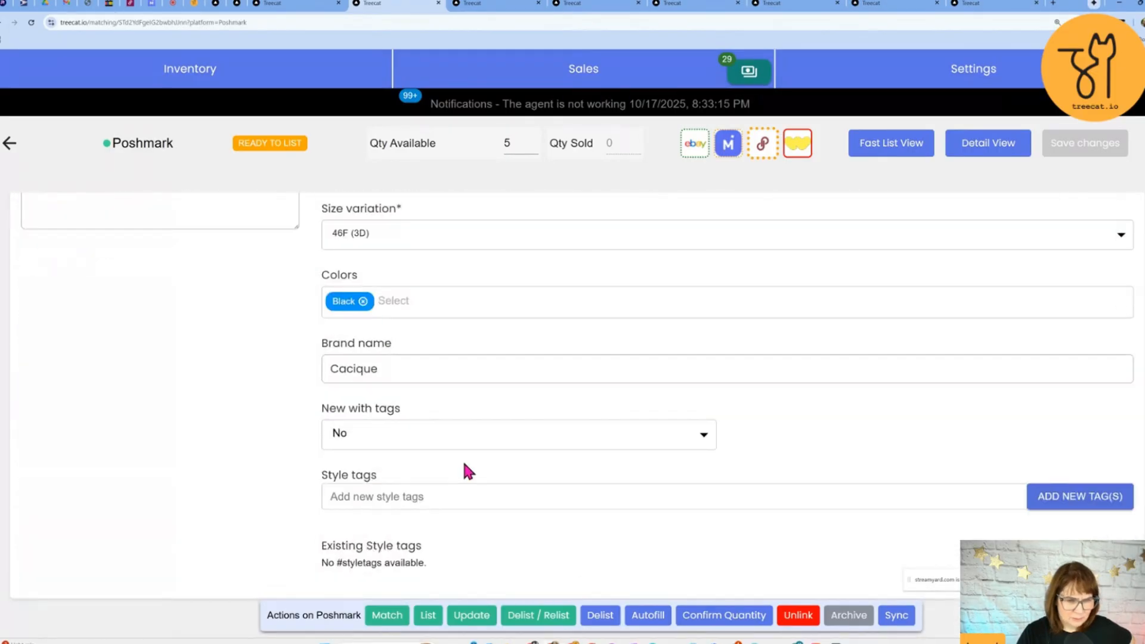
pyautogui.scroll(7, 780, 414)
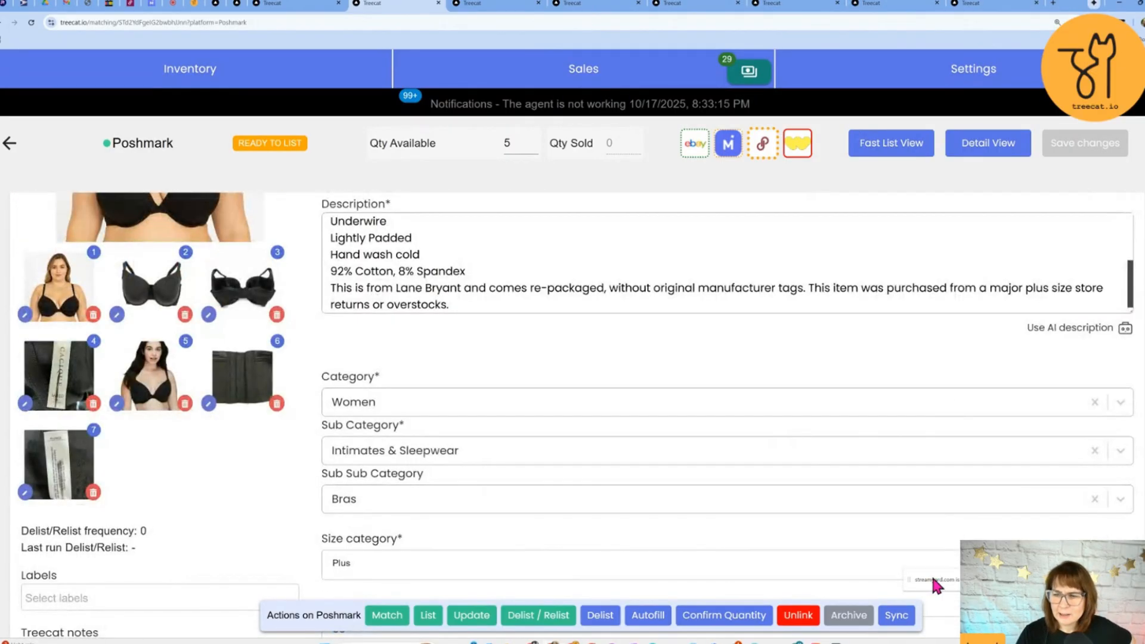
pyautogui.click(426, 616)
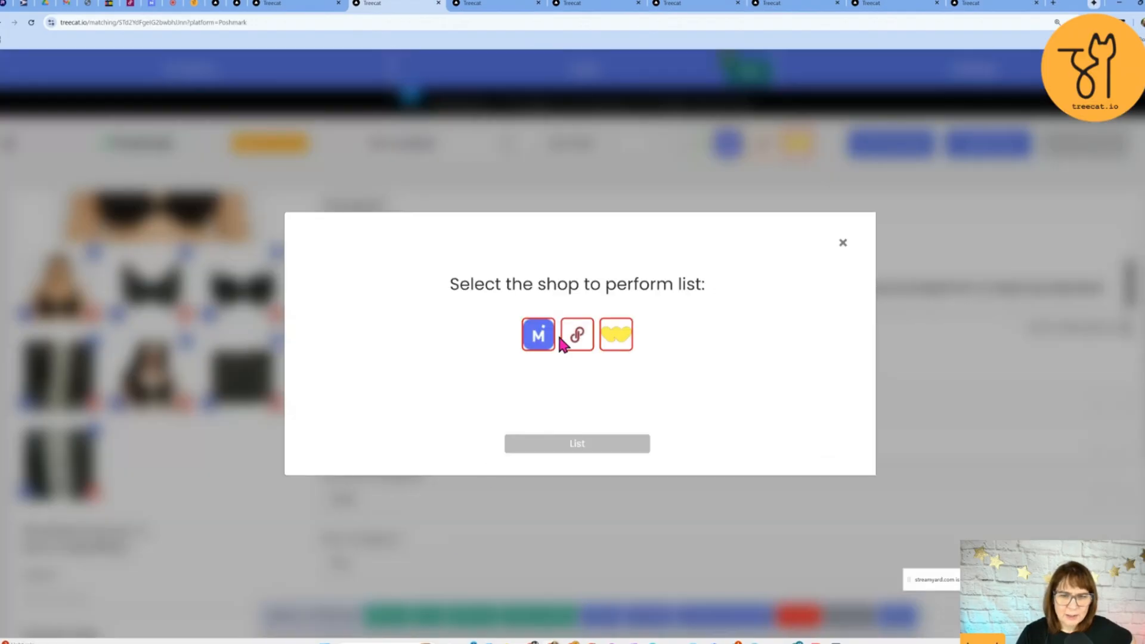
pyautogui.click(536, 341)
pyautogui.click(561, 452)
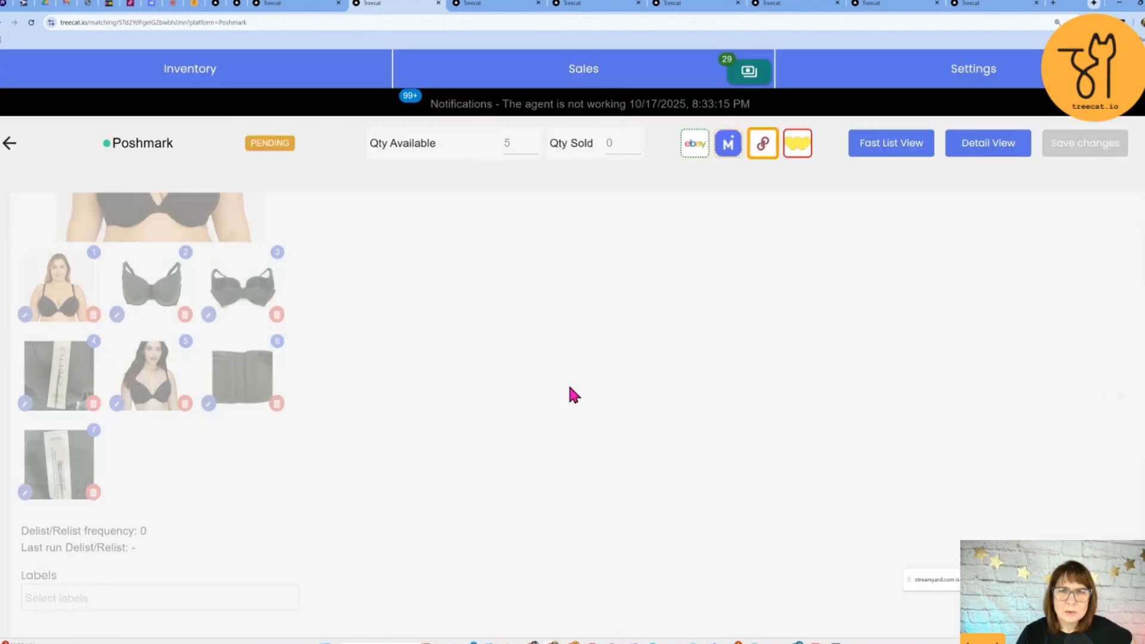
# - Open the third item's Mercari listing and check its autofilled category, size, weight and shipping fields
pyautogui.click(498, 12)
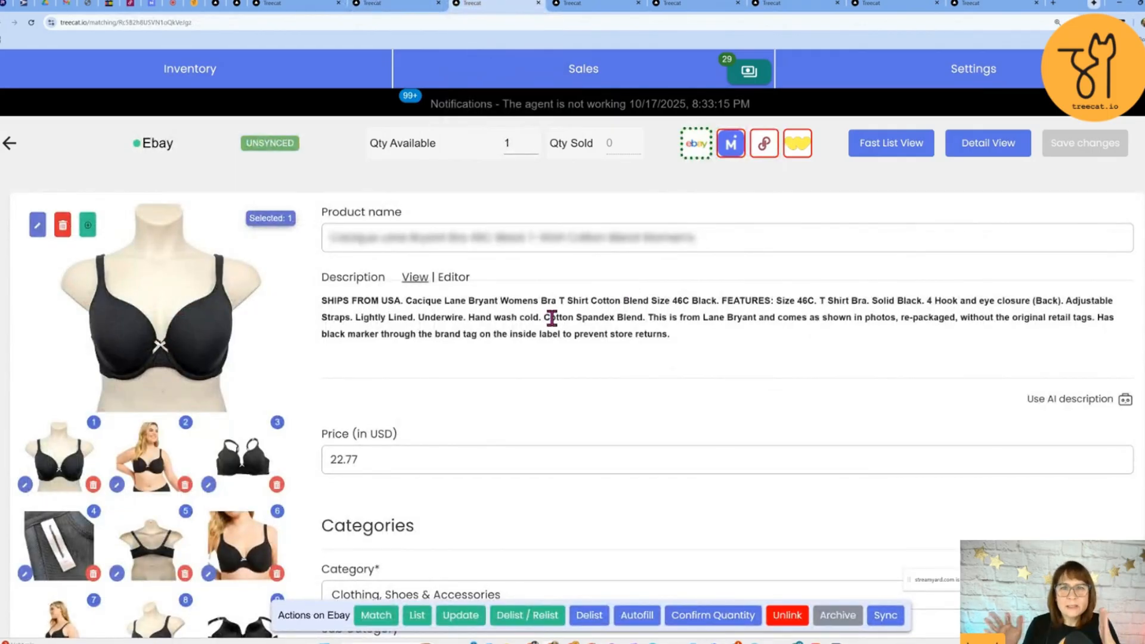
pyautogui.click(292, 7)
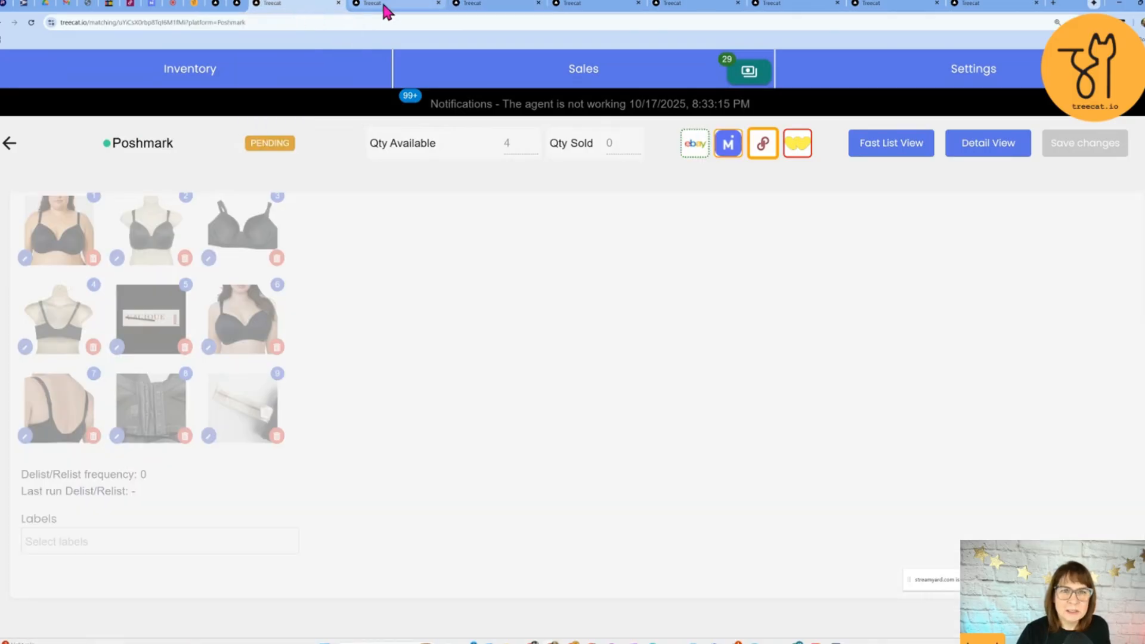
pyautogui.click(479, 10)
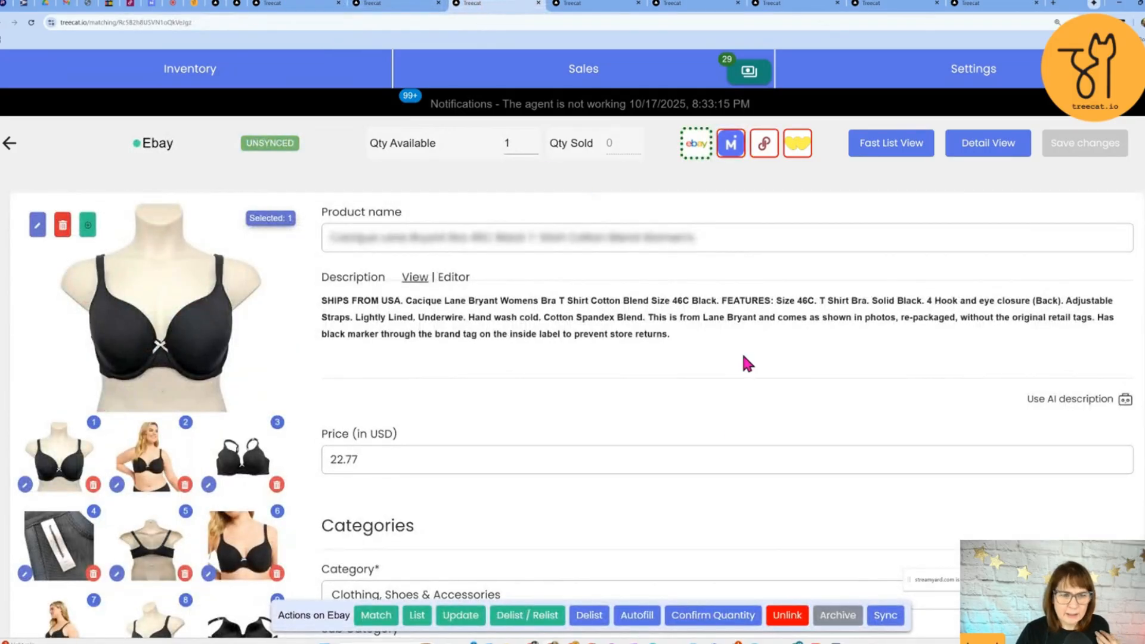
pyautogui.click(724, 156)
pyautogui.scroll(-3, 536, 456)
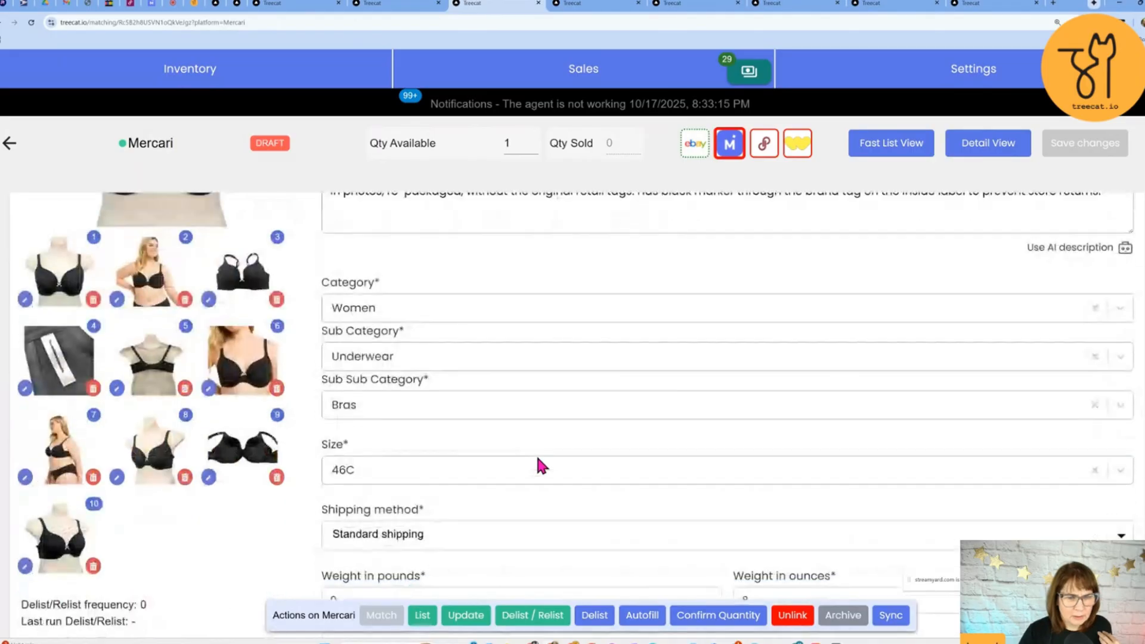
pyautogui.scroll(-10, 535, 452)
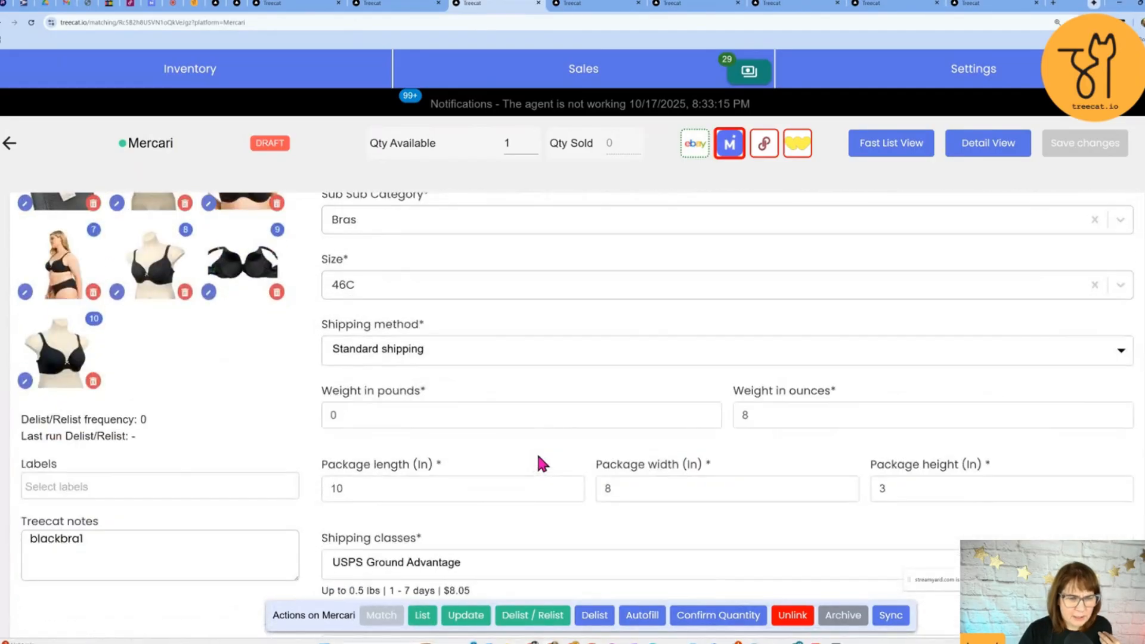
pyautogui.scroll(-1, 537, 456)
# - Set the original price in the third item's Poshmark listing to 56 USD and save the changes
pyautogui.scroll(4, 538, 456)
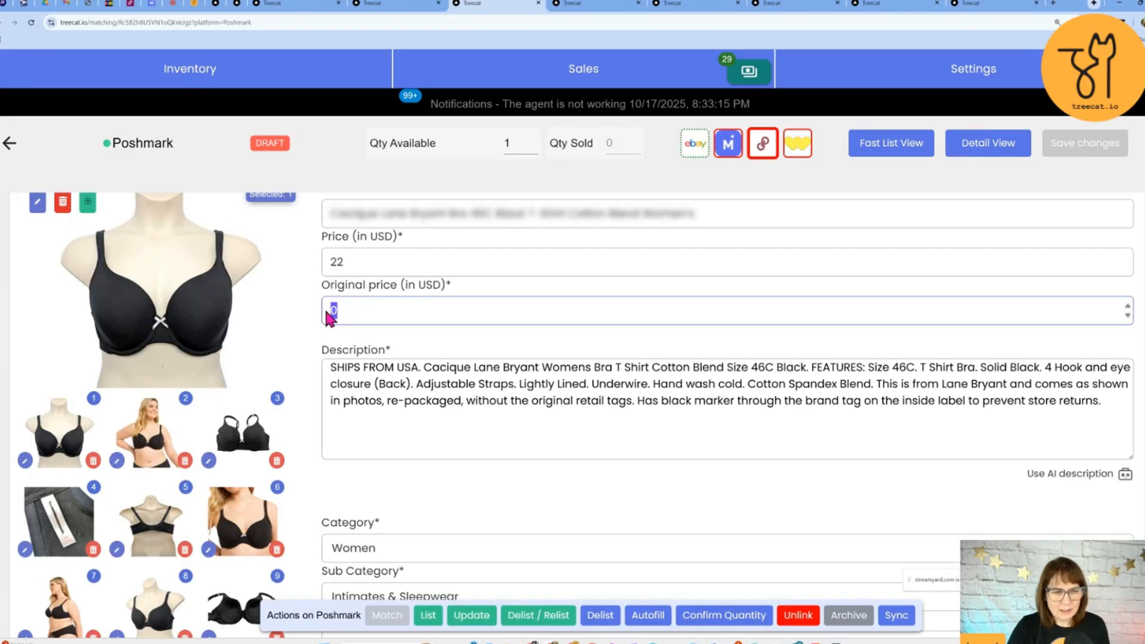
pyautogui.write('56')
pyautogui.click(1123, 150)
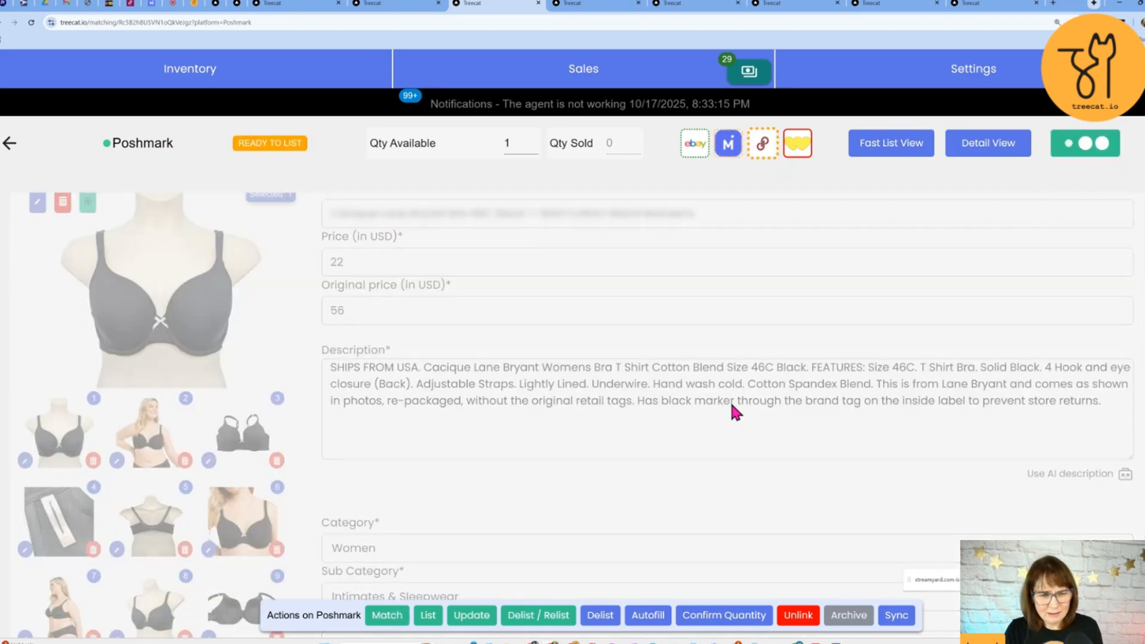
# - Check the third item's Poshmark category and size fields and list the item on Mercari and Poshmark
pyautogui.scroll(-5, 633, 384)
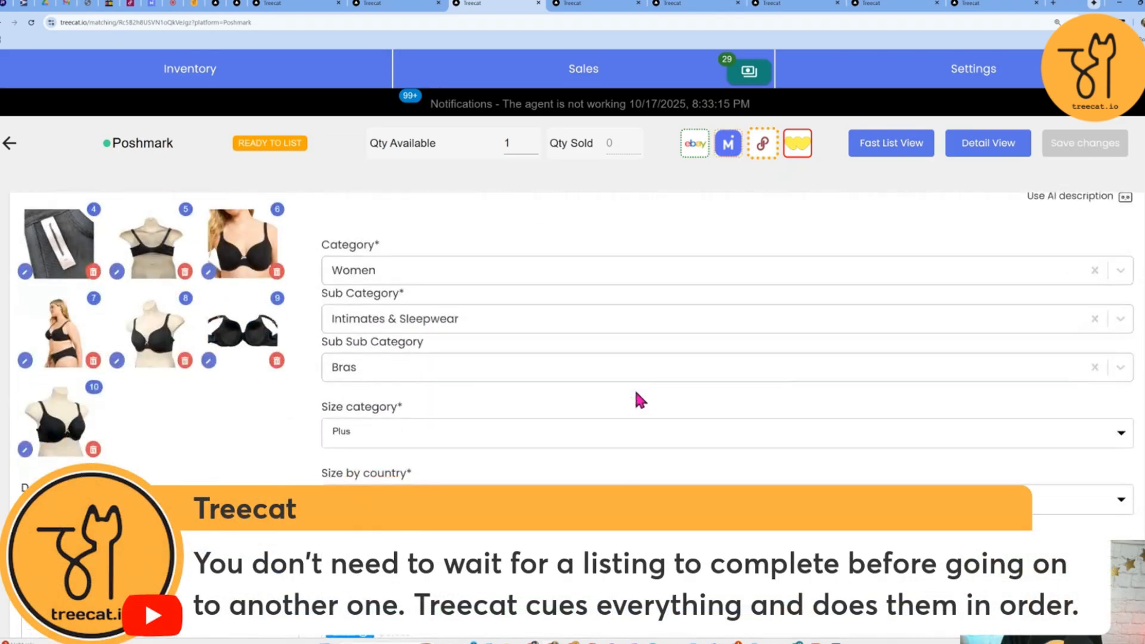
pyautogui.scroll(-5, 635, 393)
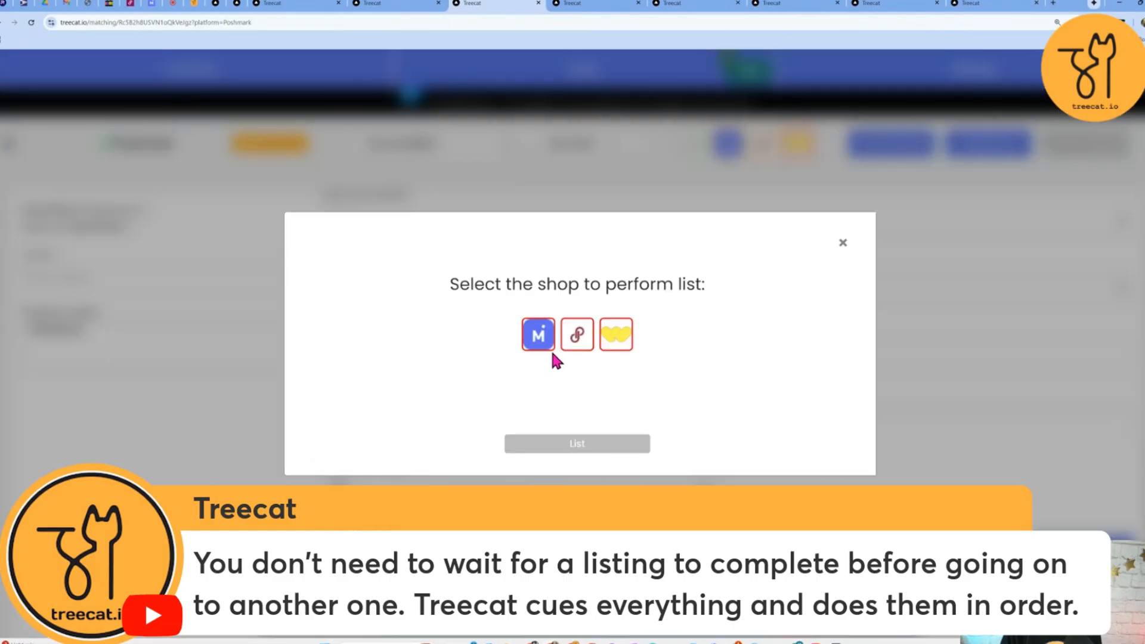
pyautogui.click(576, 336)
pyautogui.click(571, 443)
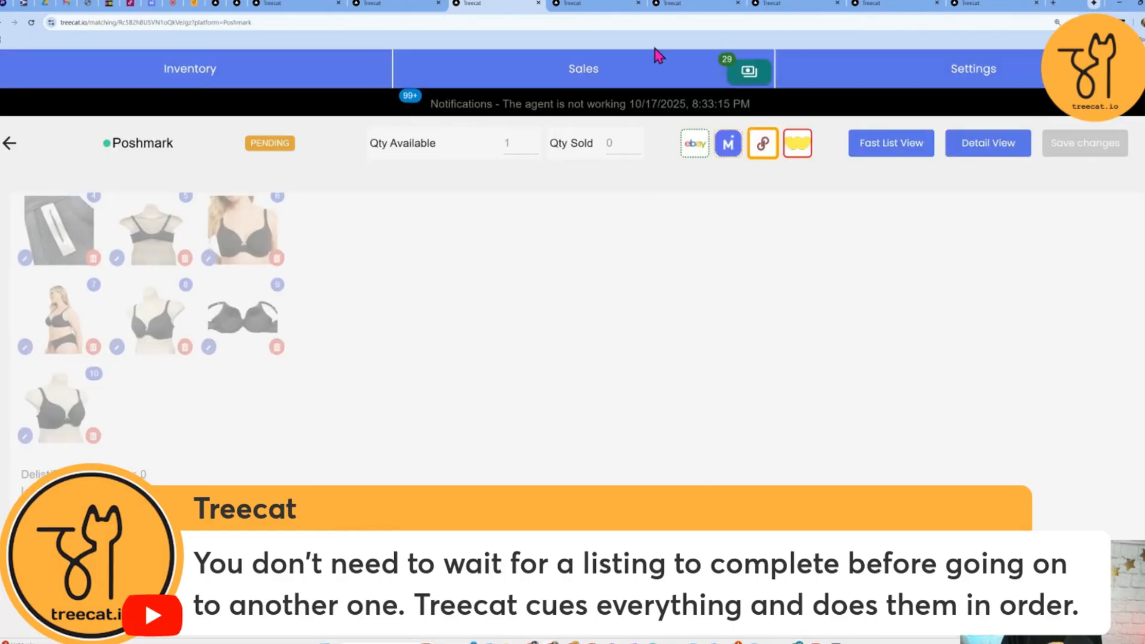
# - Check the Poshmark listing status of the first and second items in their browser tabs
pyautogui.click(613, 3)
pyautogui.click(310, 5)
pyautogui.click(393, 7)
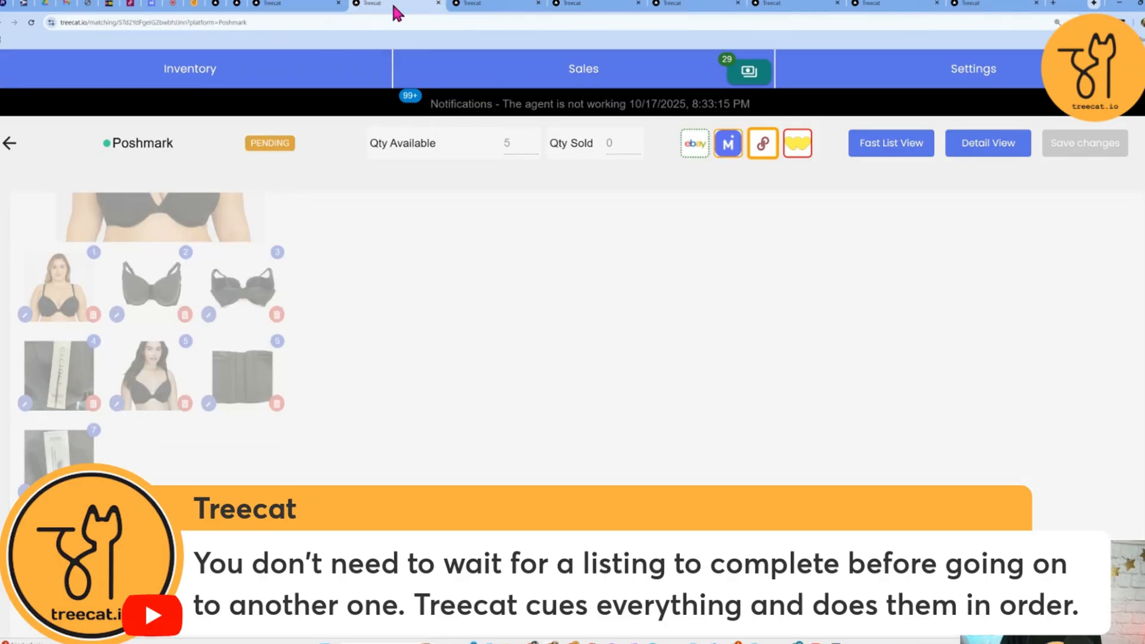
pyautogui.click(292, 6)
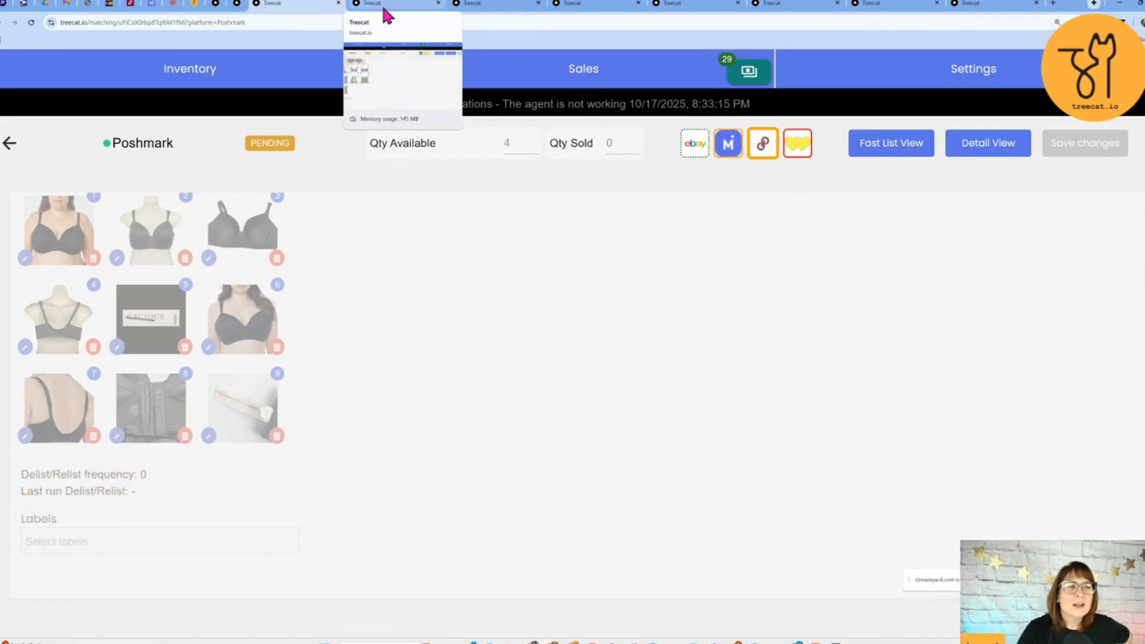
# - Return to the blackbra1 inventory results and reload the page to refresh the items' marketplace statuses and prices
pyautogui.click(237, 7)
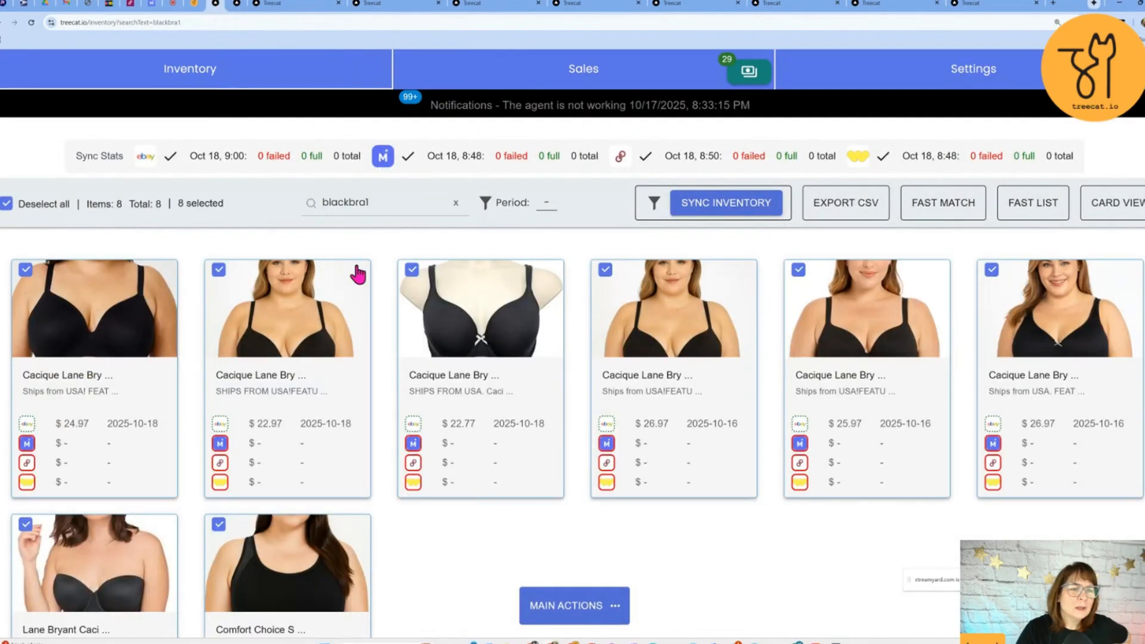
pyautogui.scroll(-1, 127, 518)
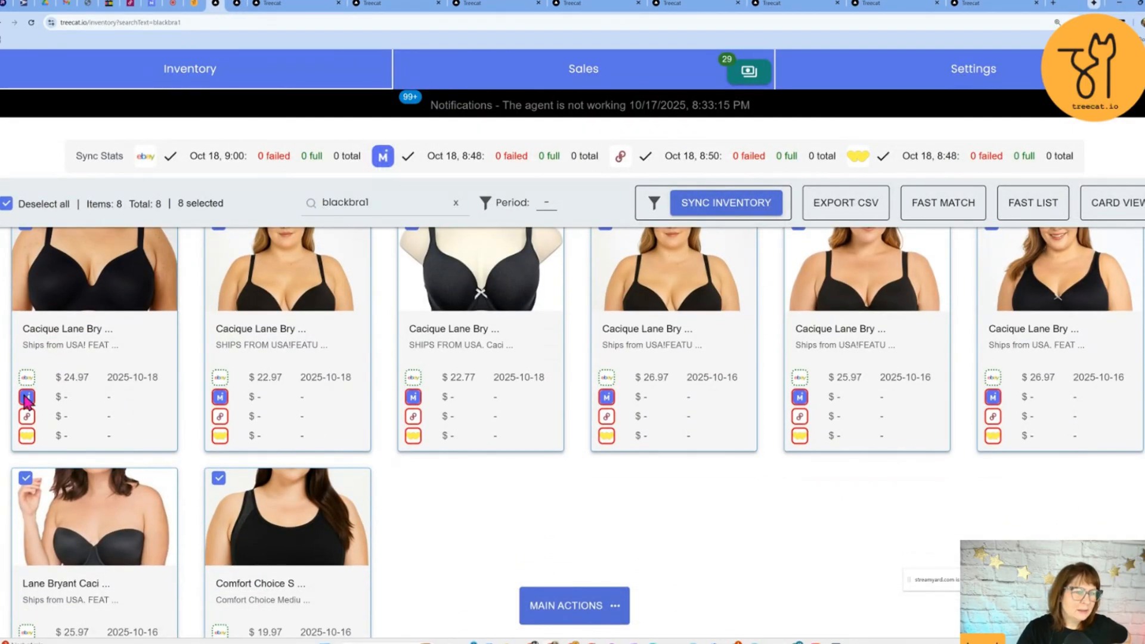
pyautogui.rightClick(487, 517)
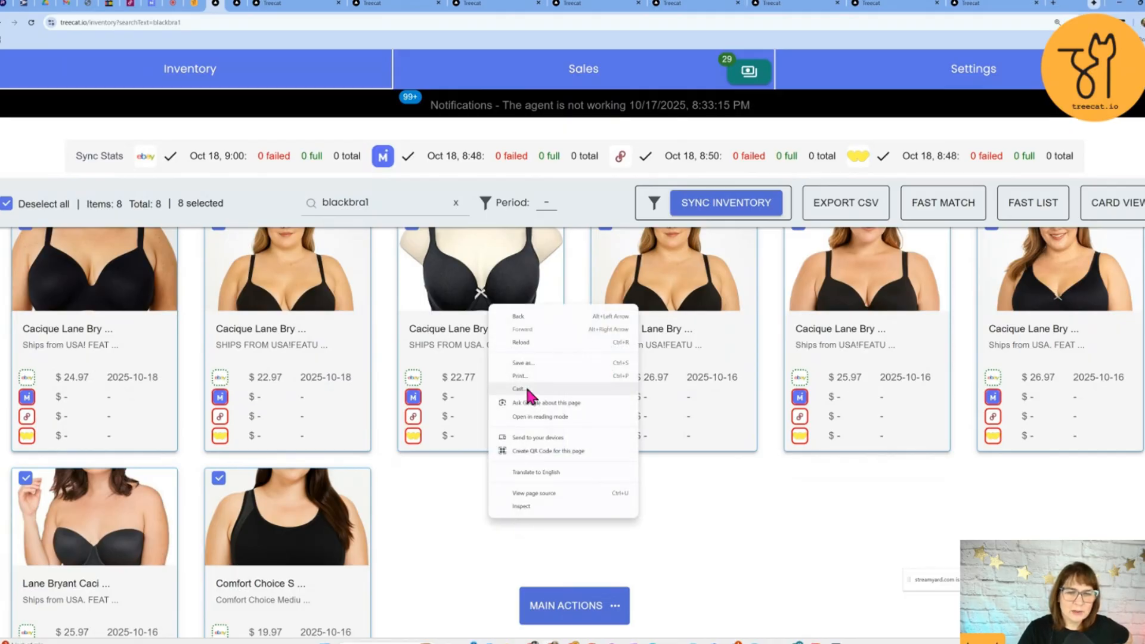
pyautogui.click(522, 342)
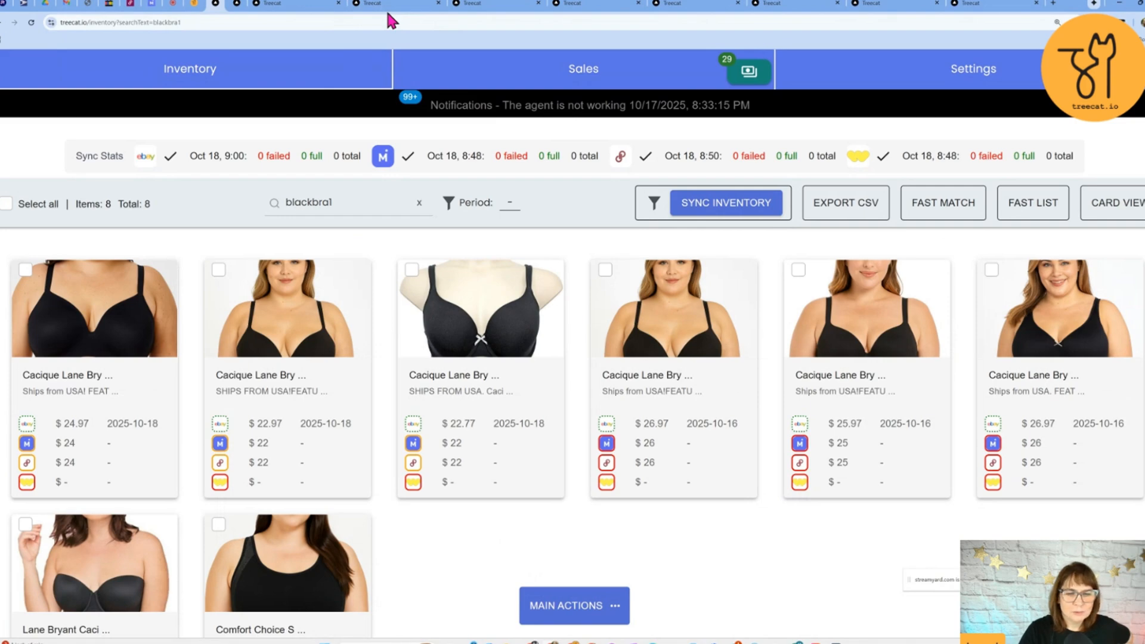
# - Open the fourth blackbra1 item and review its Mercari category, size, shipping and package fields
pyautogui.click(387, 6)
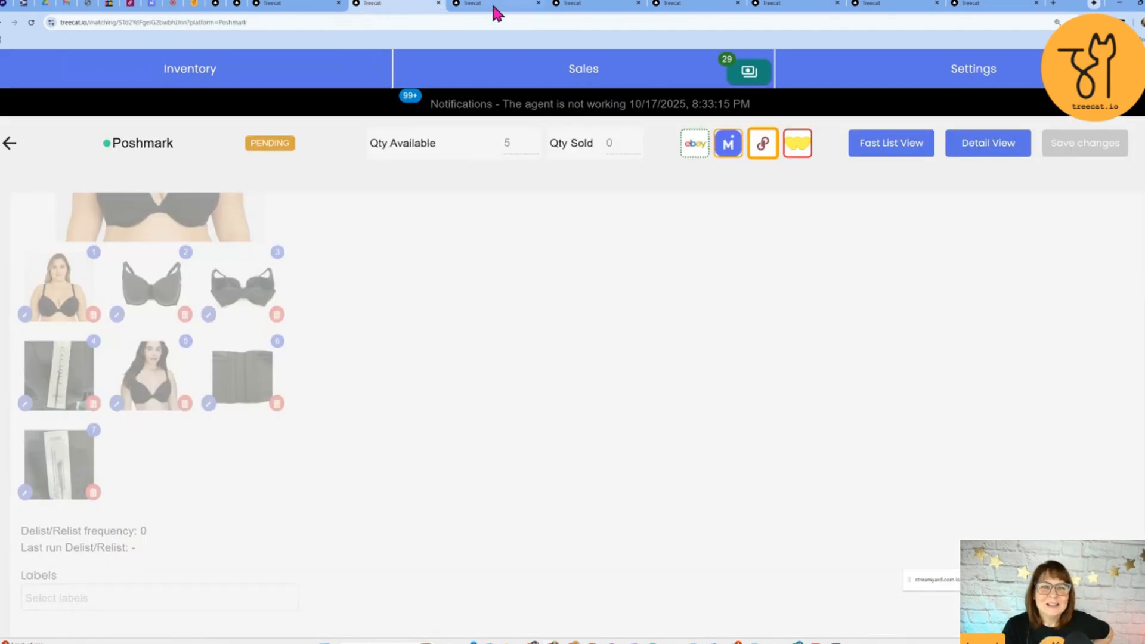
pyautogui.click(496, 9)
pyautogui.click(591, 9)
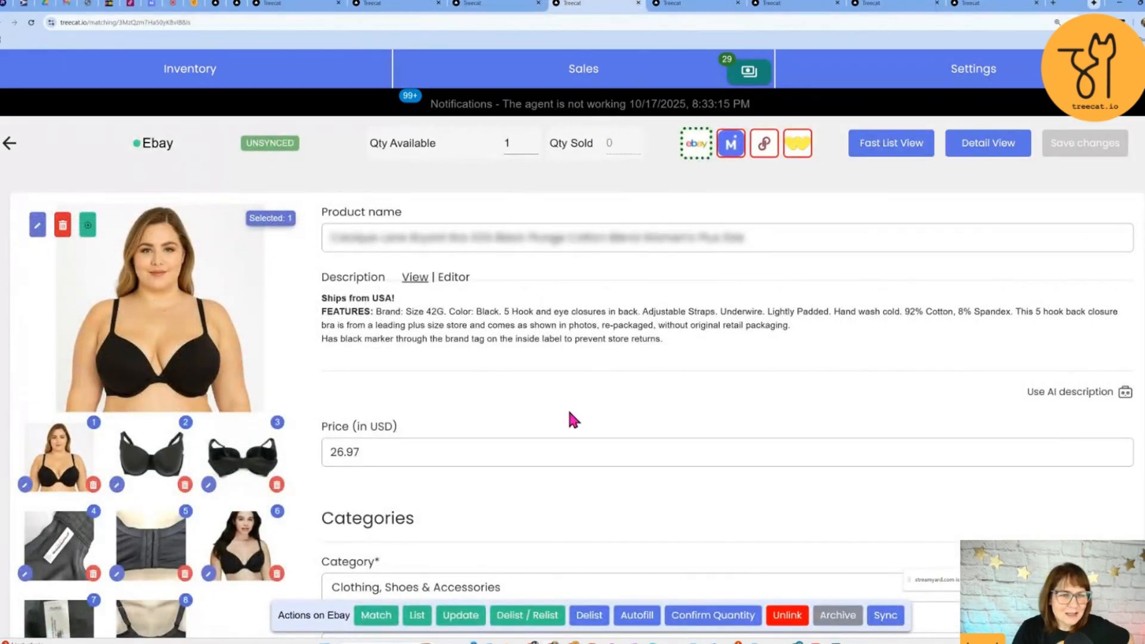
pyautogui.click(734, 147)
pyautogui.scroll(-5, 459, 387)
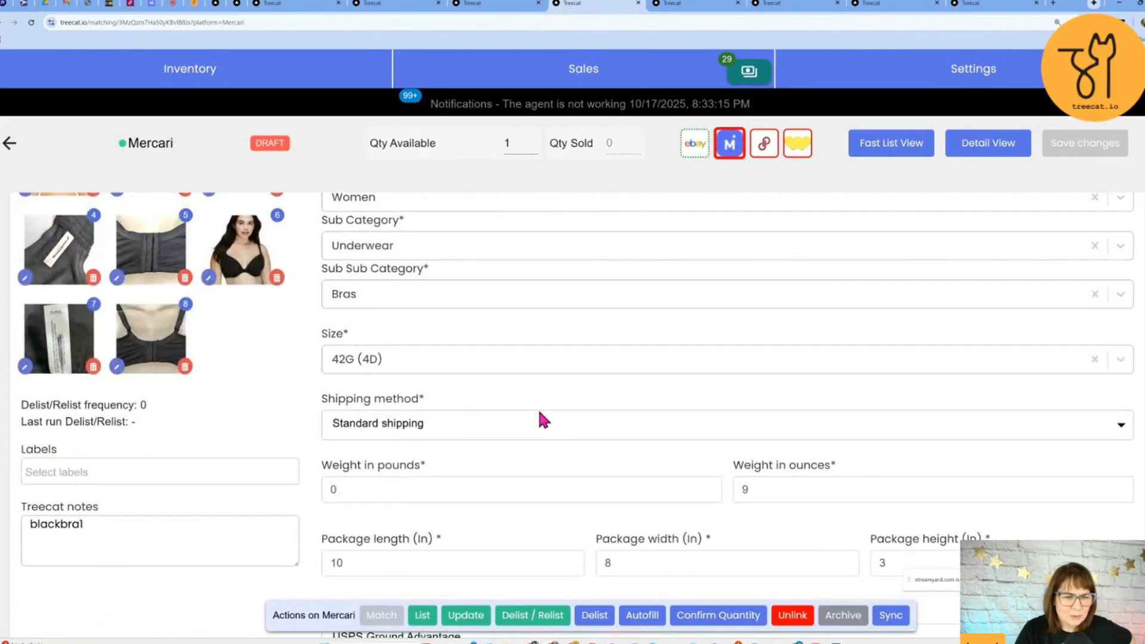
pyautogui.scroll(-5, 541, 413)
pyautogui.scroll(5, 550, 455)
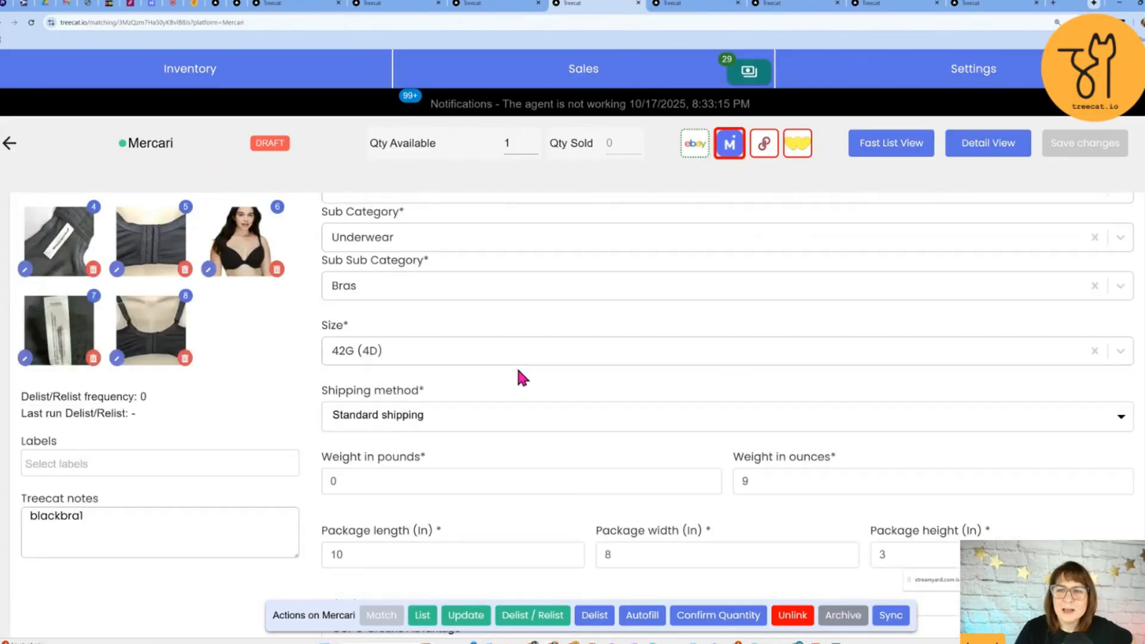
pyautogui.scroll(5, 517, 370)
# - Set the original price in the fourth item's Poshmark listing to 56 USD and save the changes
pyautogui.click(763, 143)
pyautogui.click(365, 250)
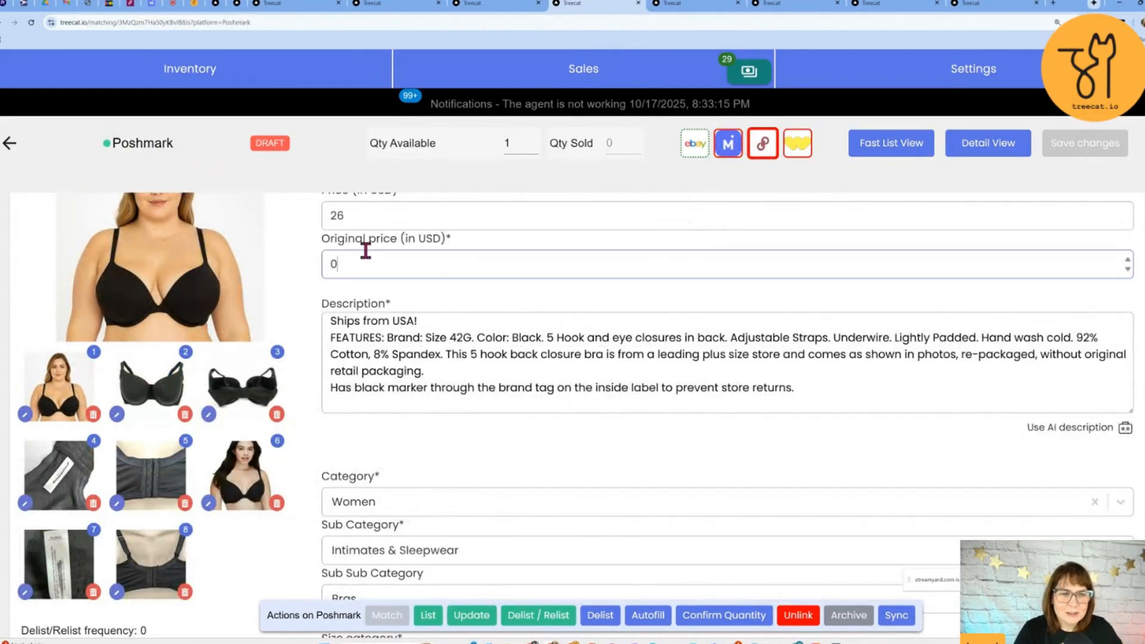
pyautogui.write('56')
pyautogui.click(1109, 149)
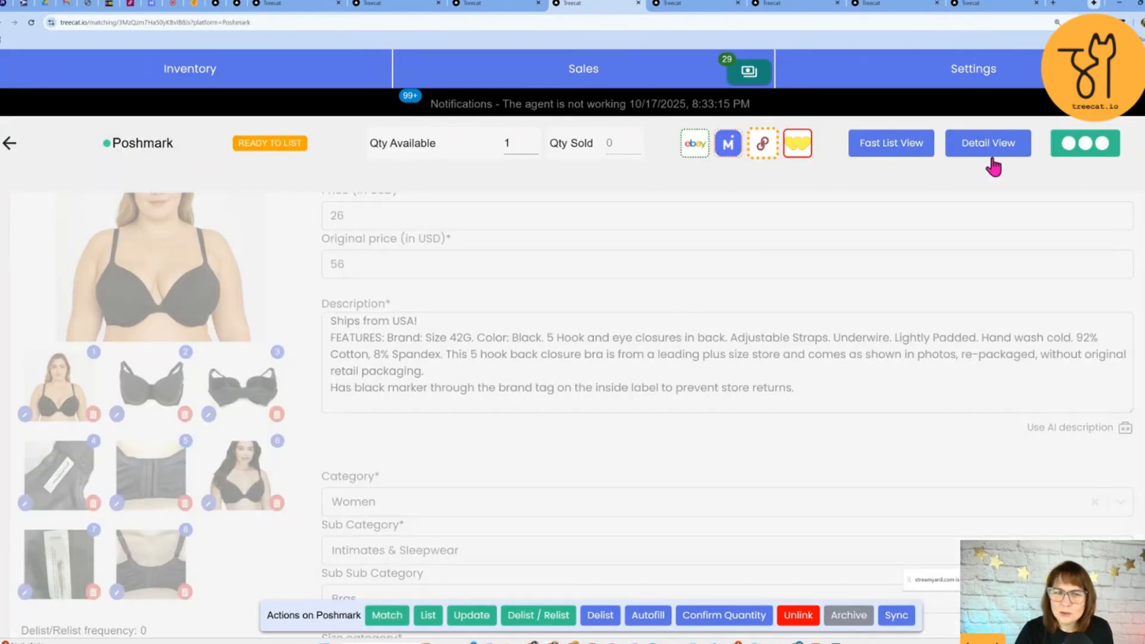
# - Remove the line break before "Has black marker" in the fourth item's Poshmark description and save the changes
pyautogui.scroll(-2, 490, 345)
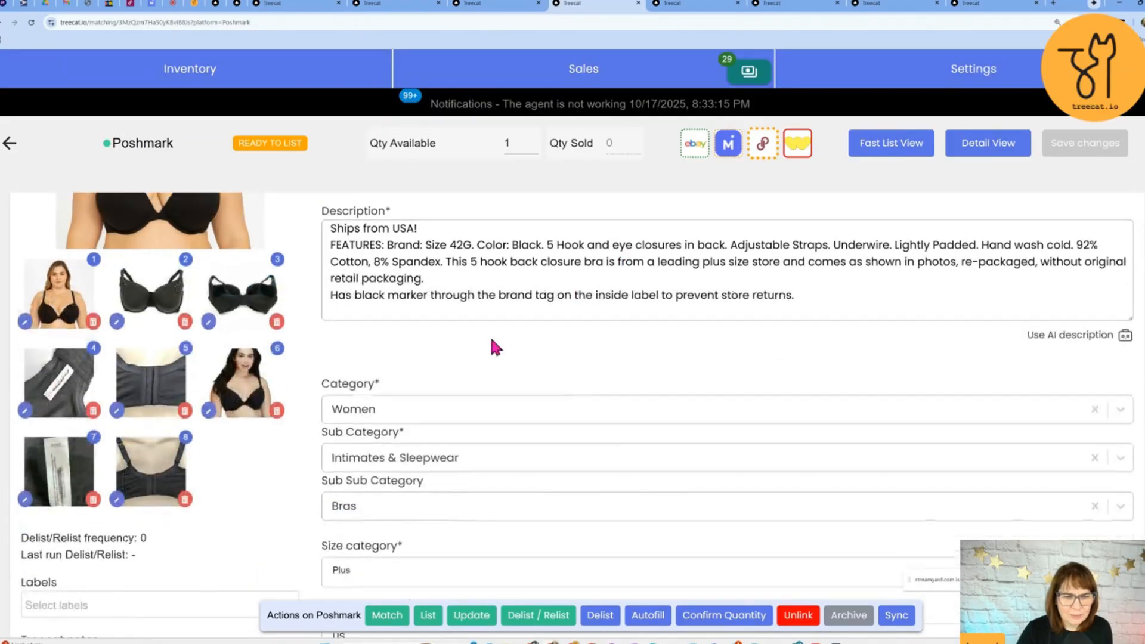
pyautogui.click(476, 278)
pyautogui.press('Delete')
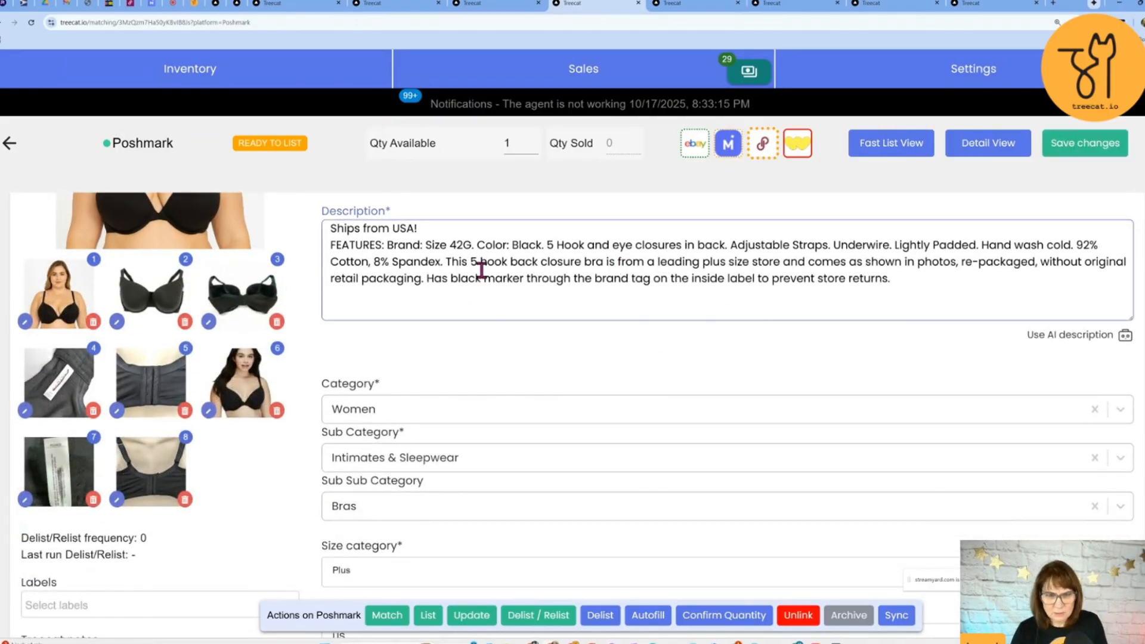
pyautogui.click(1077, 154)
# - Check the fourth item's Poshmark size, color, brand and style tag fields and list the item on Mercari and Poshmark
pyautogui.scroll(-5, 685, 405)
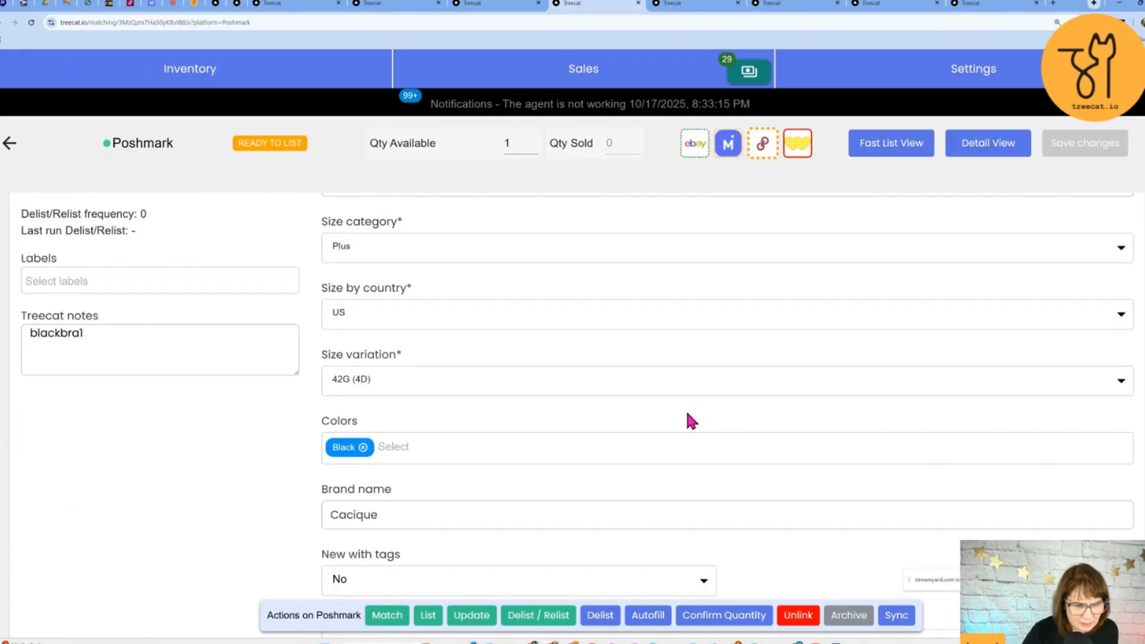
pyautogui.scroll(-3, 685, 407)
pyautogui.scroll(8, 683, 388)
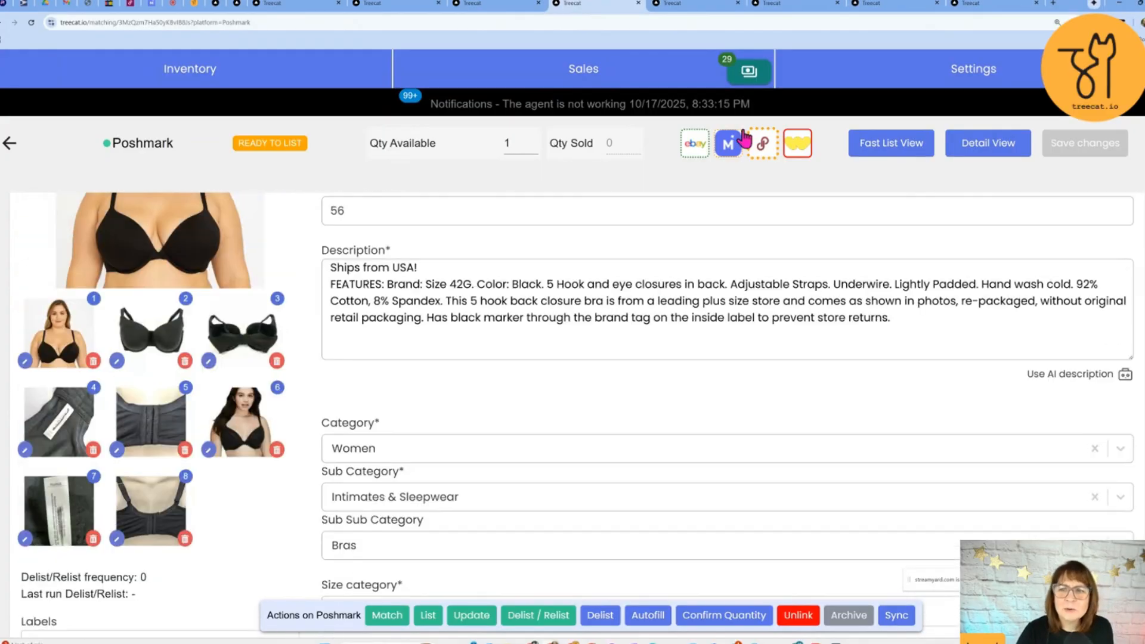
pyautogui.scroll(-5, 518, 376)
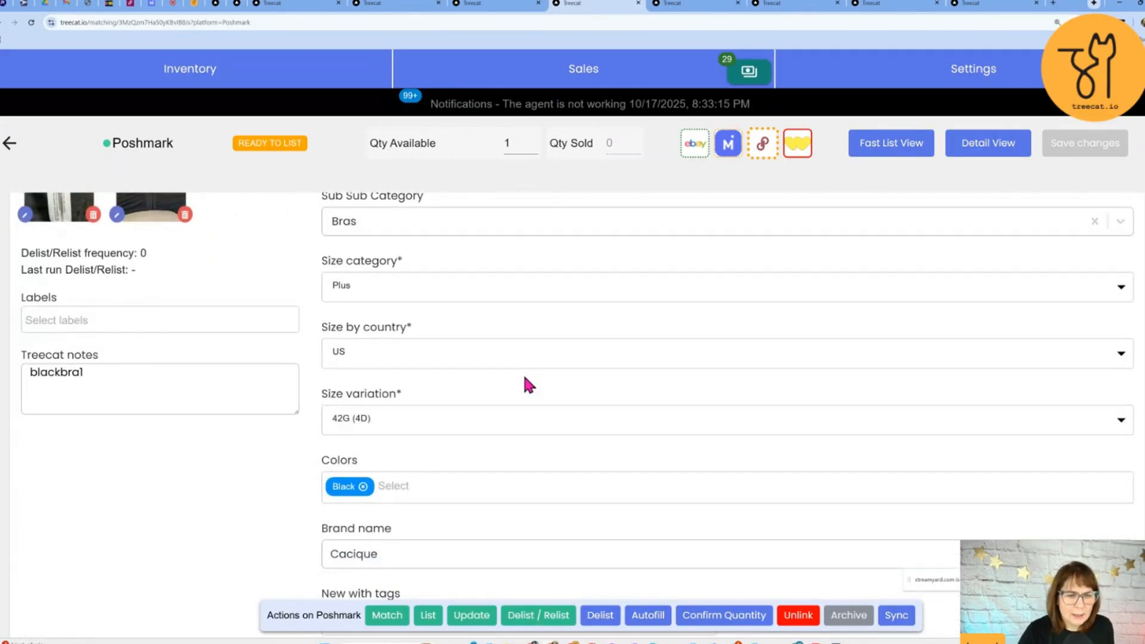
pyautogui.scroll(-3, 527, 382)
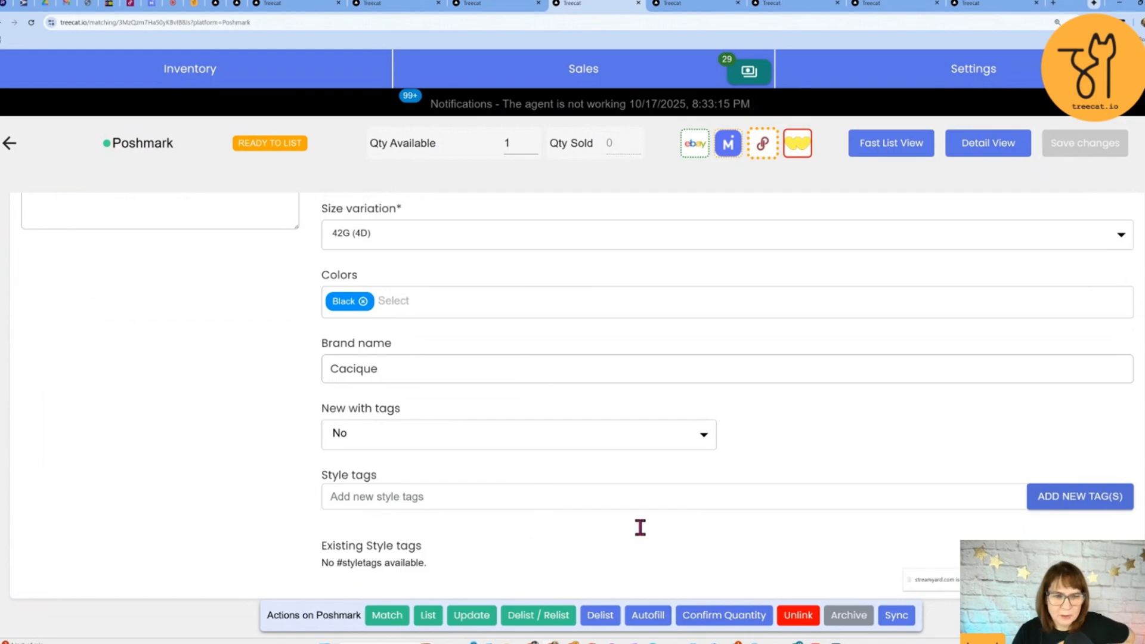
pyautogui.scroll(1, 614, 429)
pyautogui.scroll(-1, 621, 463)
pyautogui.scroll(10, 555, 471)
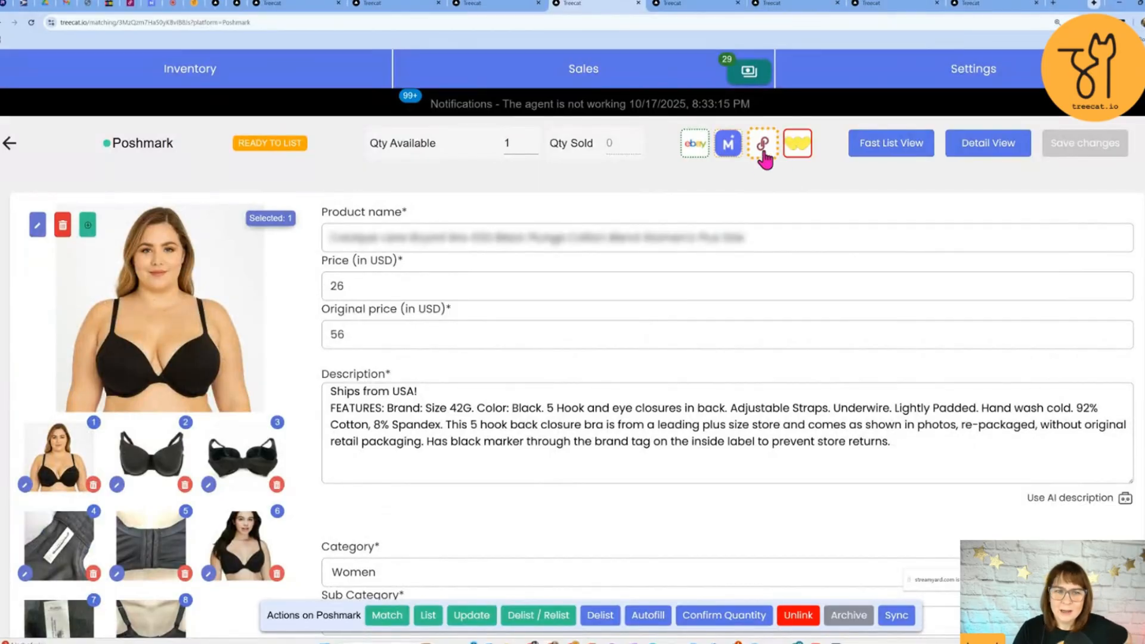
pyautogui.click(426, 616)
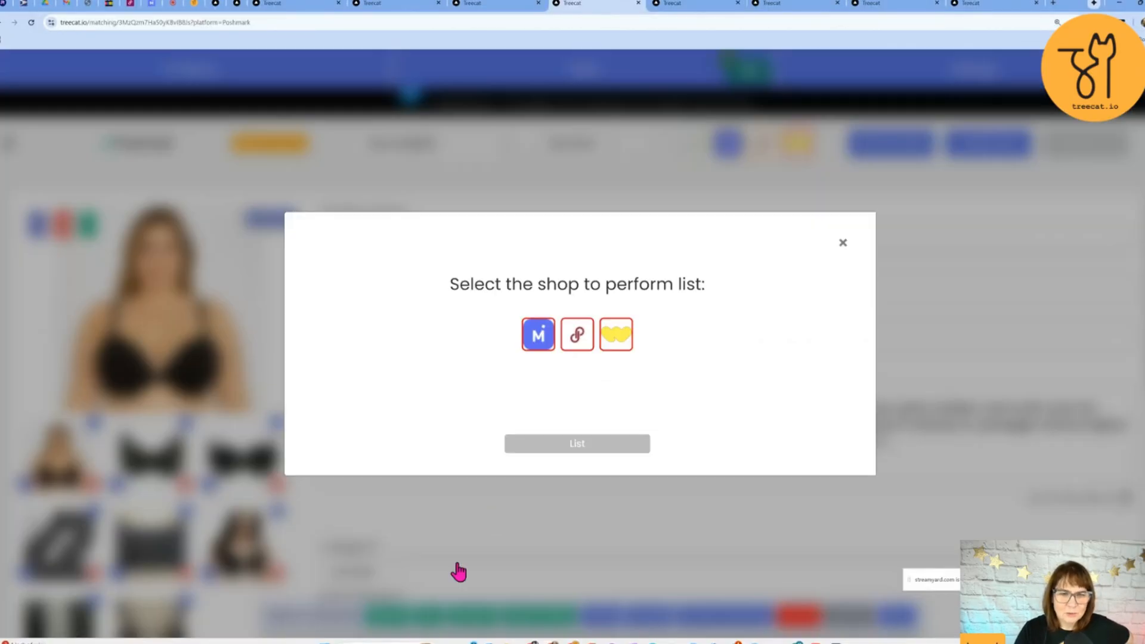
pyautogui.click(544, 349)
pyautogui.click(574, 444)
# - Open the fifth item and review its Mercari description, size, package dimensions and shipping fields
pyautogui.click(709, 5)
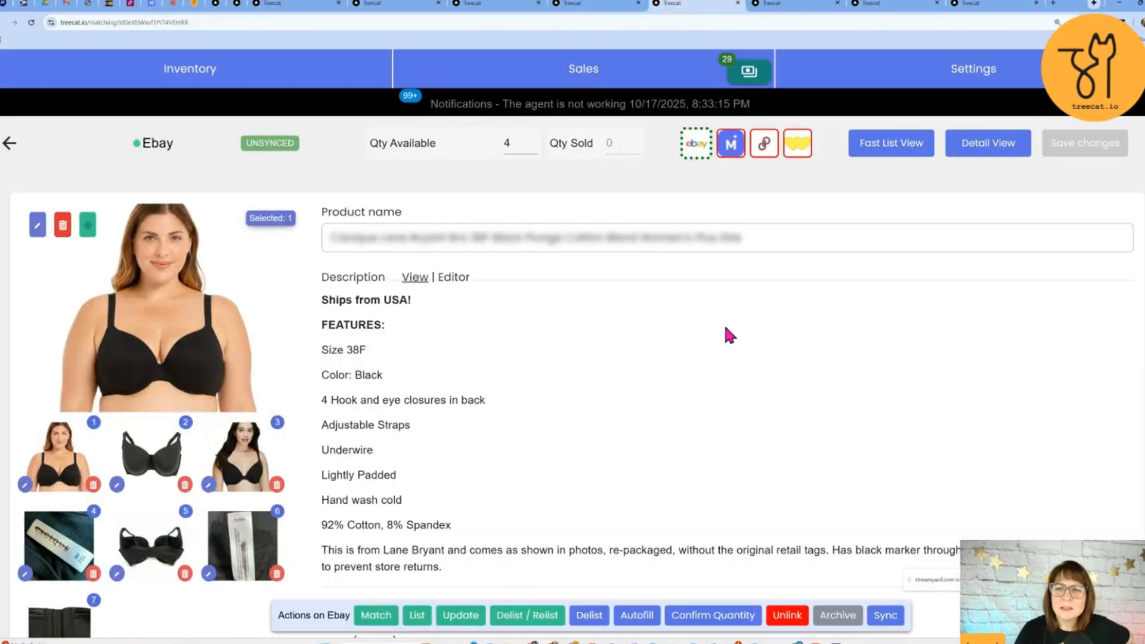
pyautogui.click(730, 154)
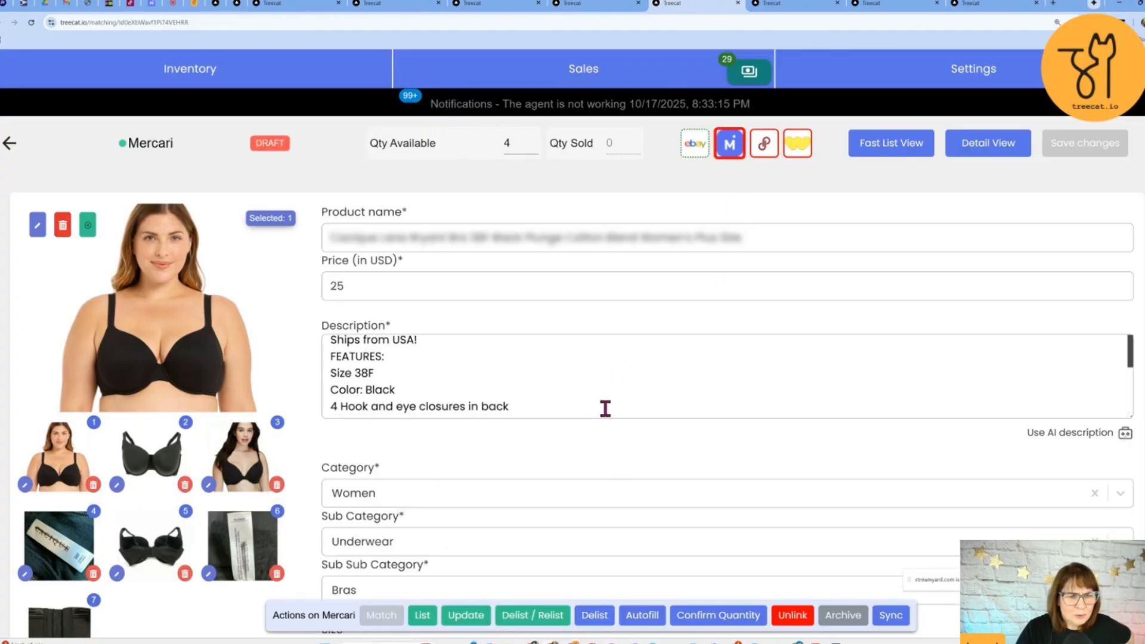
pyautogui.scroll(-6, 602, 408)
pyautogui.scroll(-2, 593, 489)
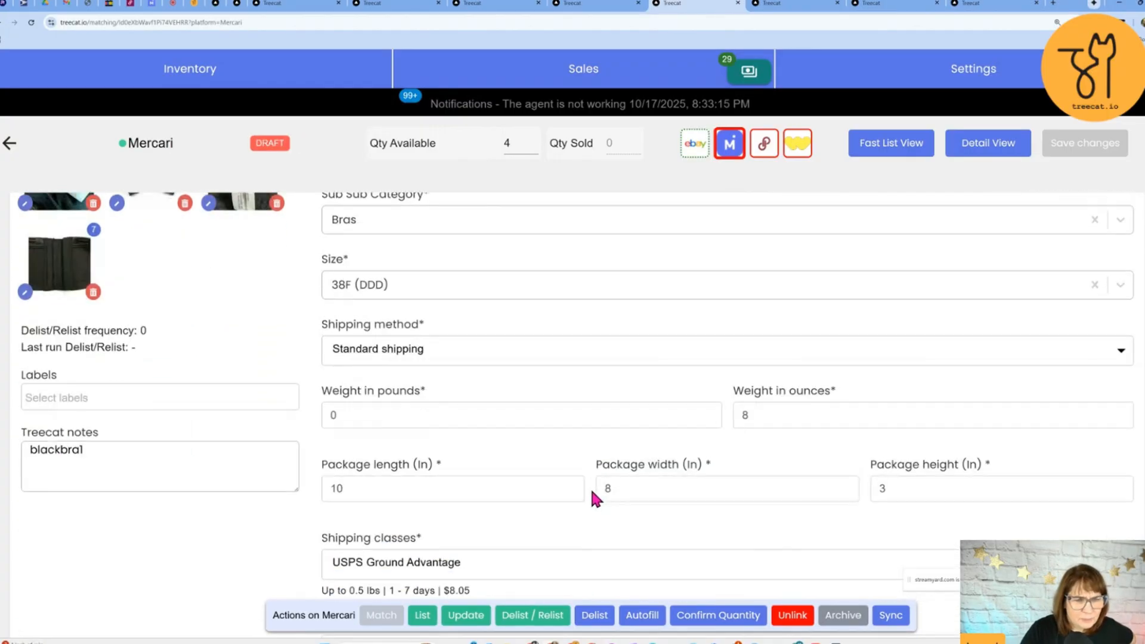
pyautogui.scroll(6, 589, 485)
pyautogui.scroll(-10, 590, 494)
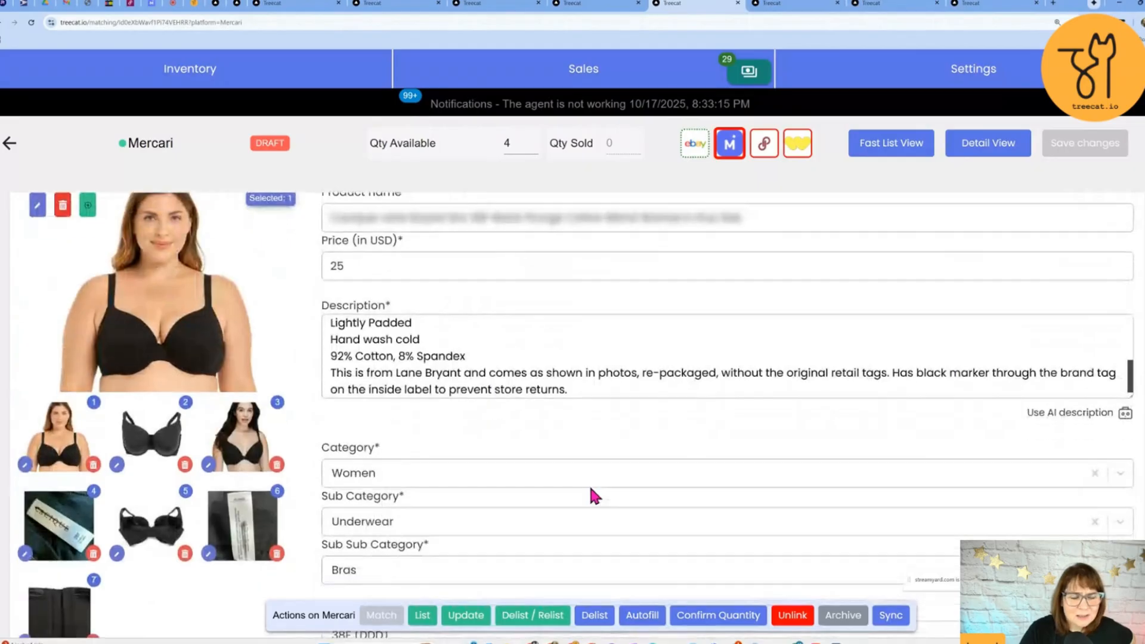
pyautogui.scroll(7, 589, 494)
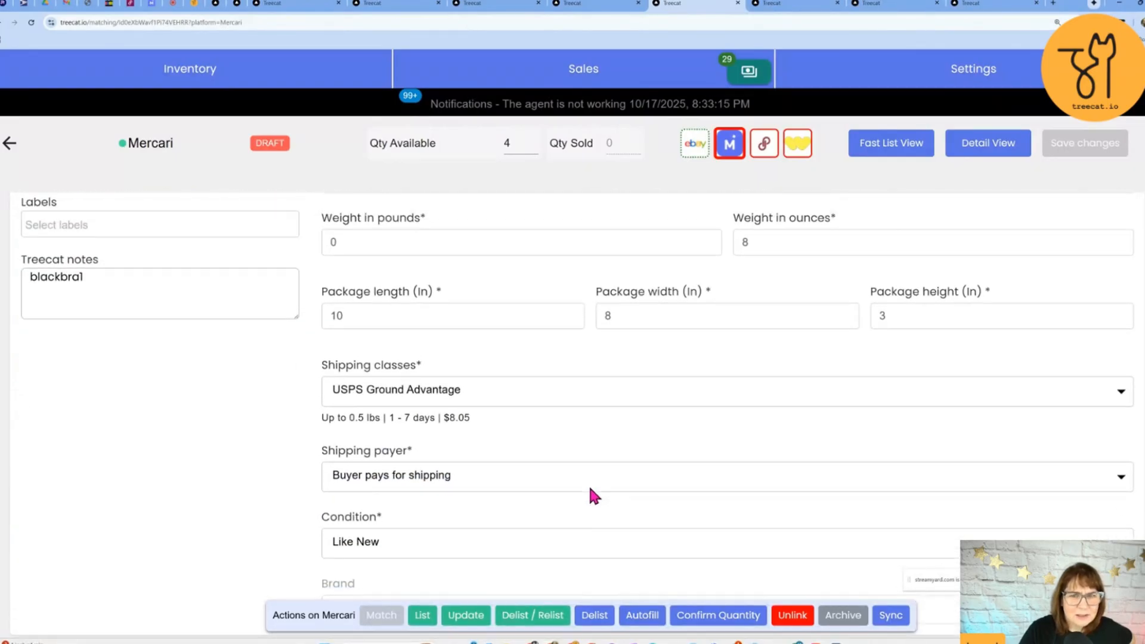
# - Review the fifth item's Poshmark fields, set its original price to 56 USD and save the changes
pyautogui.click(766, 146)
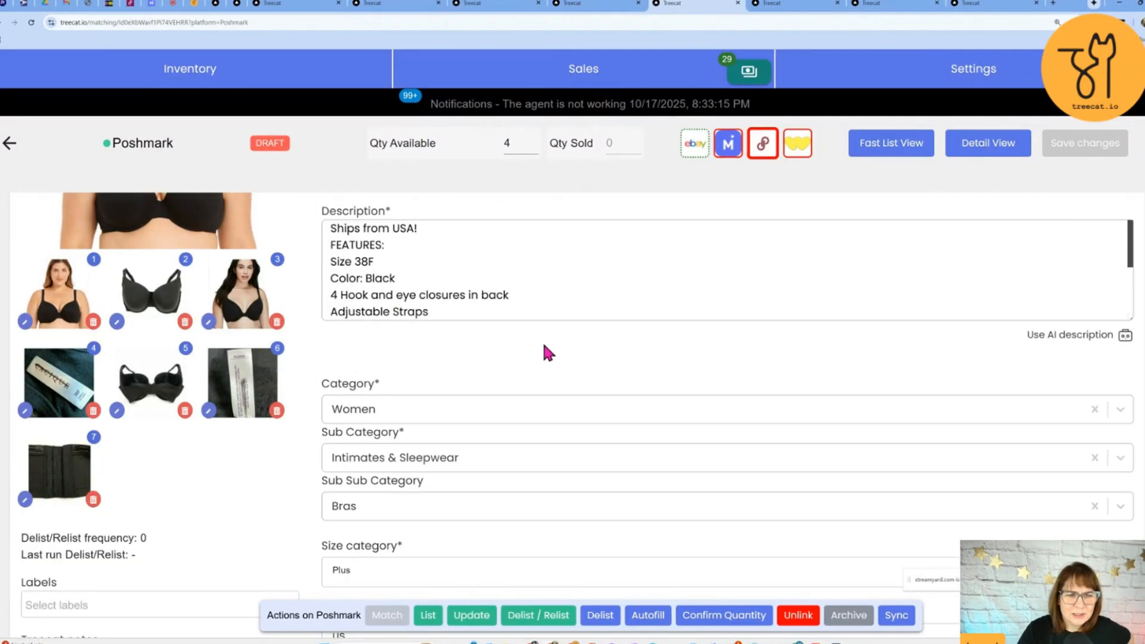
pyautogui.scroll(-6, 545, 352)
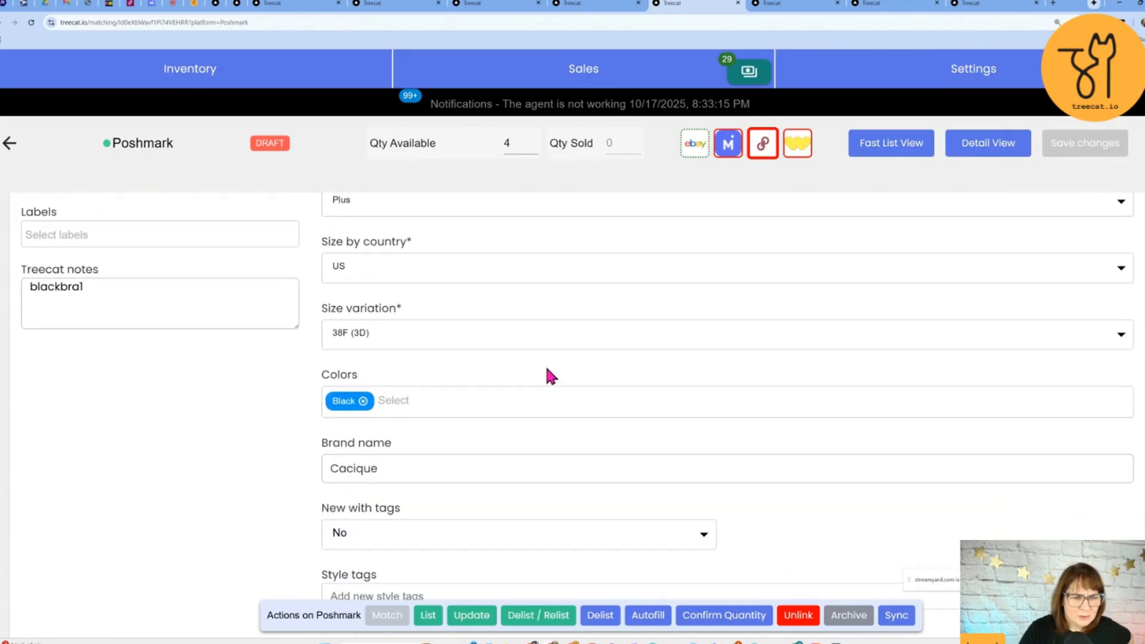
pyautogui.scroll(-2, 545, 365)
pyautogui.scroll(10, 554, 388)
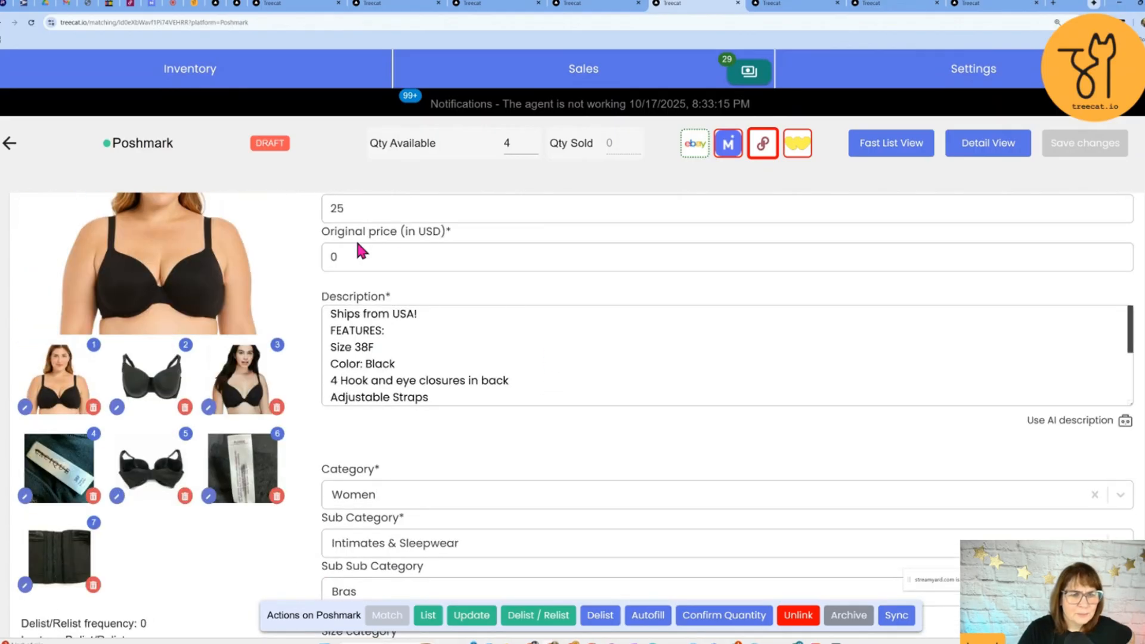
pyautogui.doubleClick(332, 257)
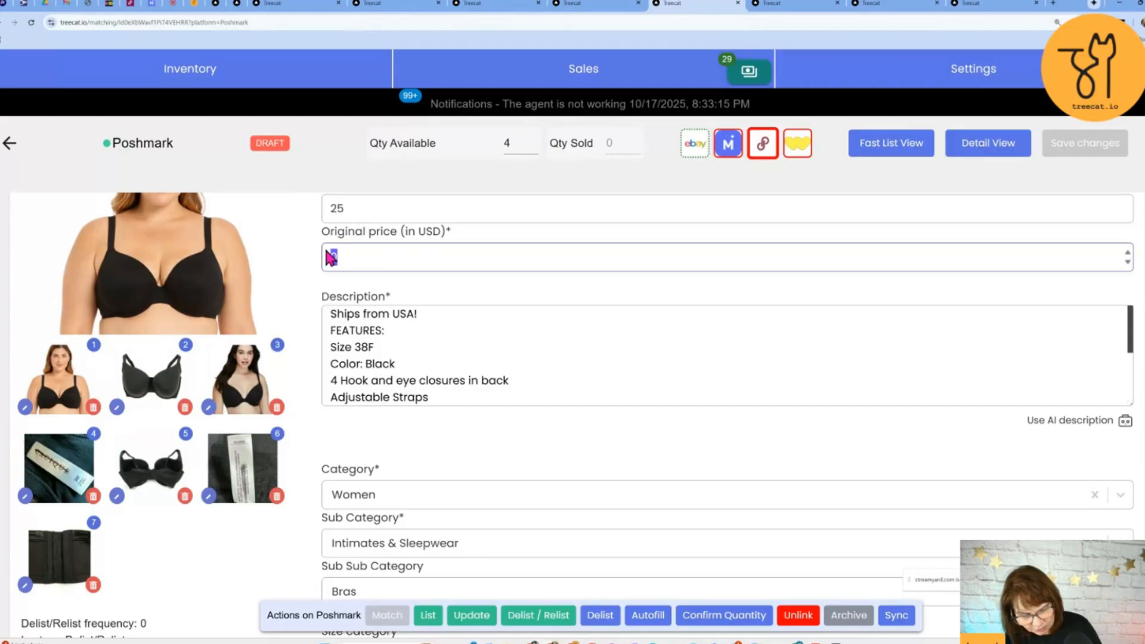
pyautogui.write('56')
pyautogui.click(1084, 143)
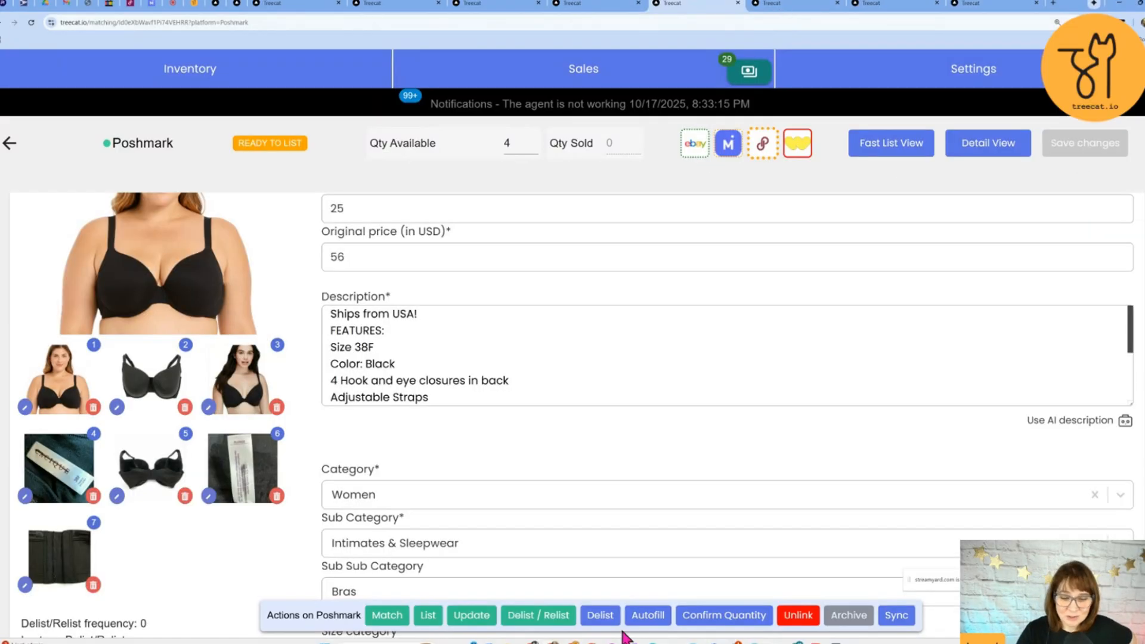
# - List the fifth item on Mercari and Poshmark
pyautogui.click(428, 615)
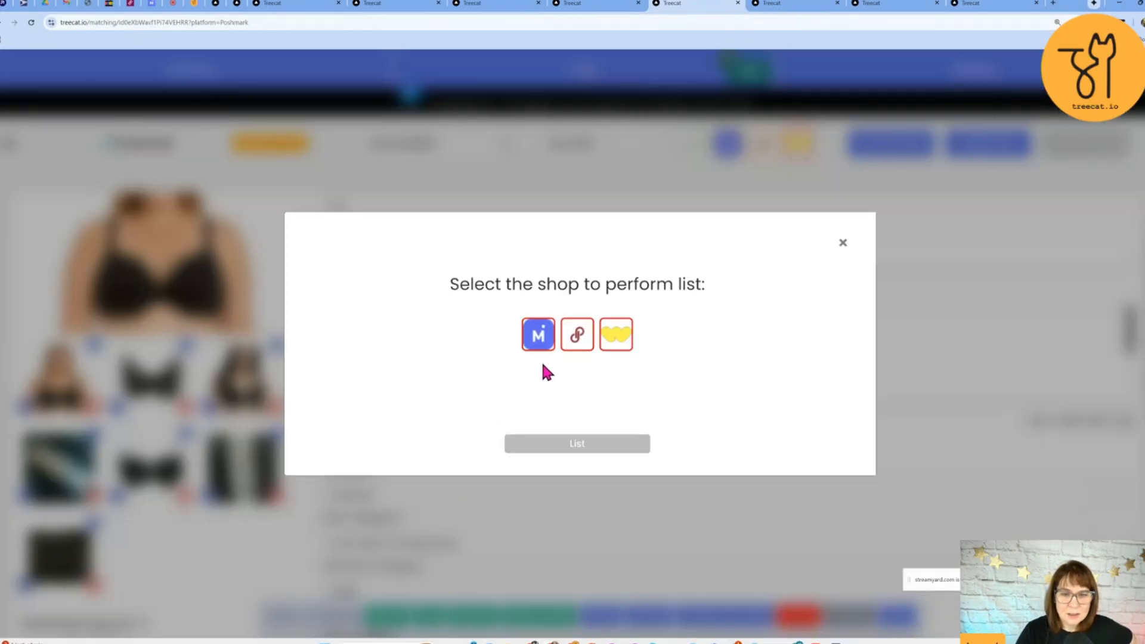
pyautogui.click(541, 343)
pyautogui.click(564, 456)
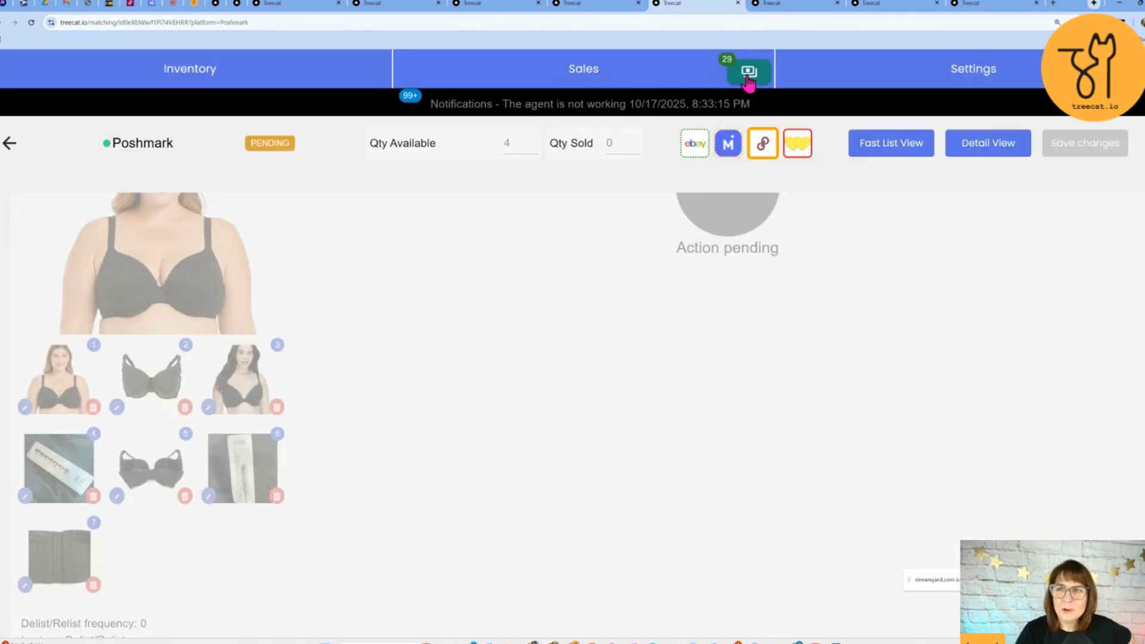
# - Open the sixth item and review its Mercari description, package, shipping and condition fields
pyautogui.click(793, 3)
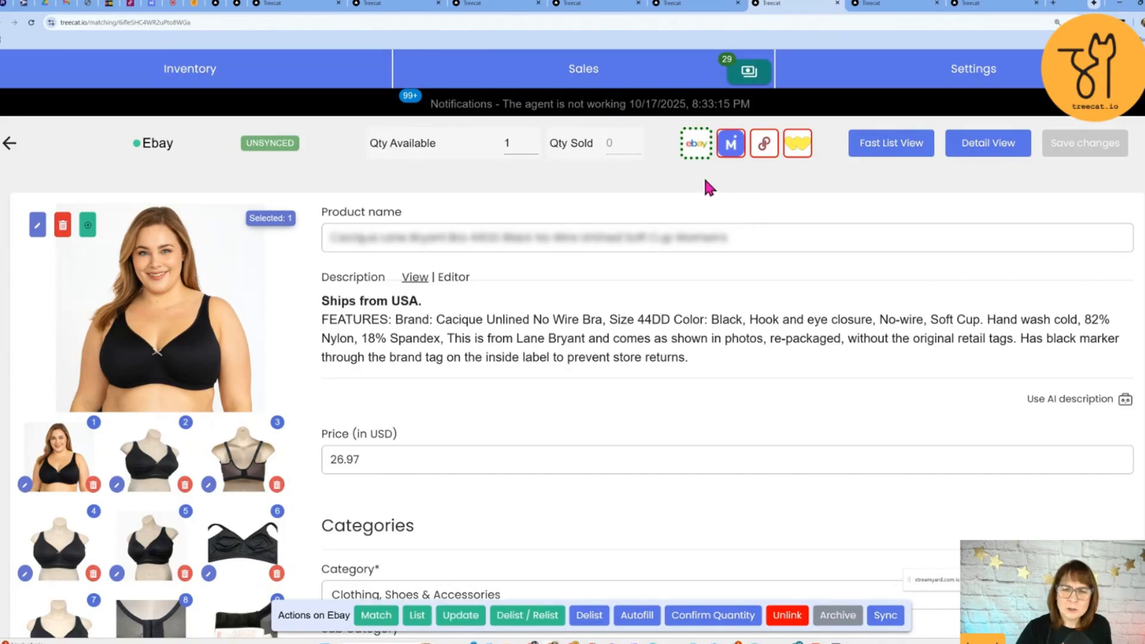
pyautogui.click(731, 146)
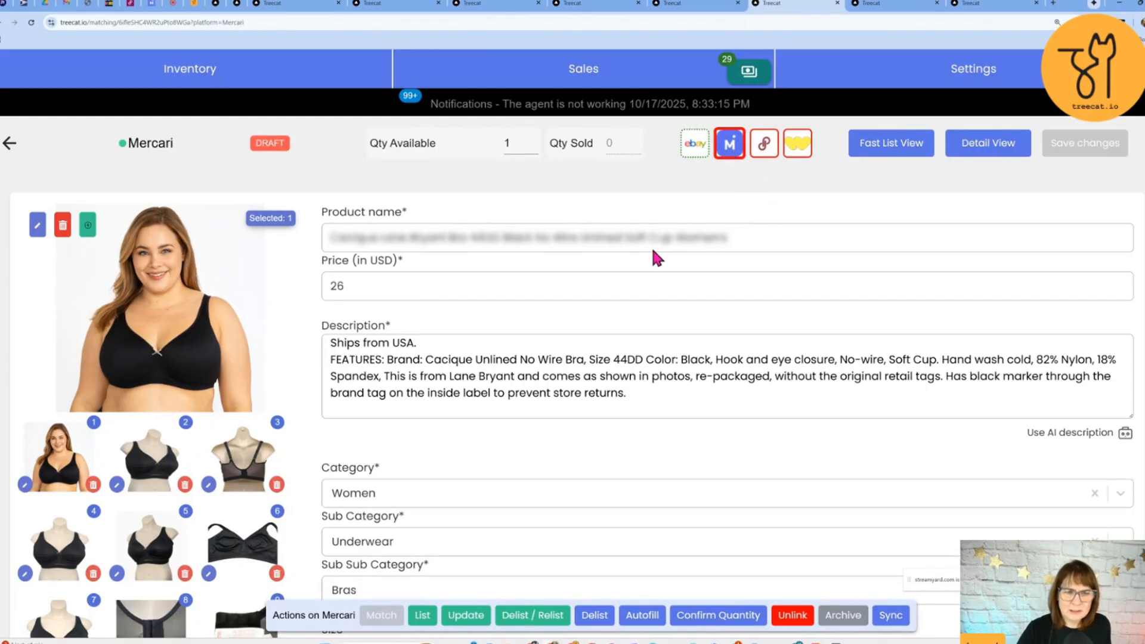
pyautogui.scroll(-10, 453, 406)
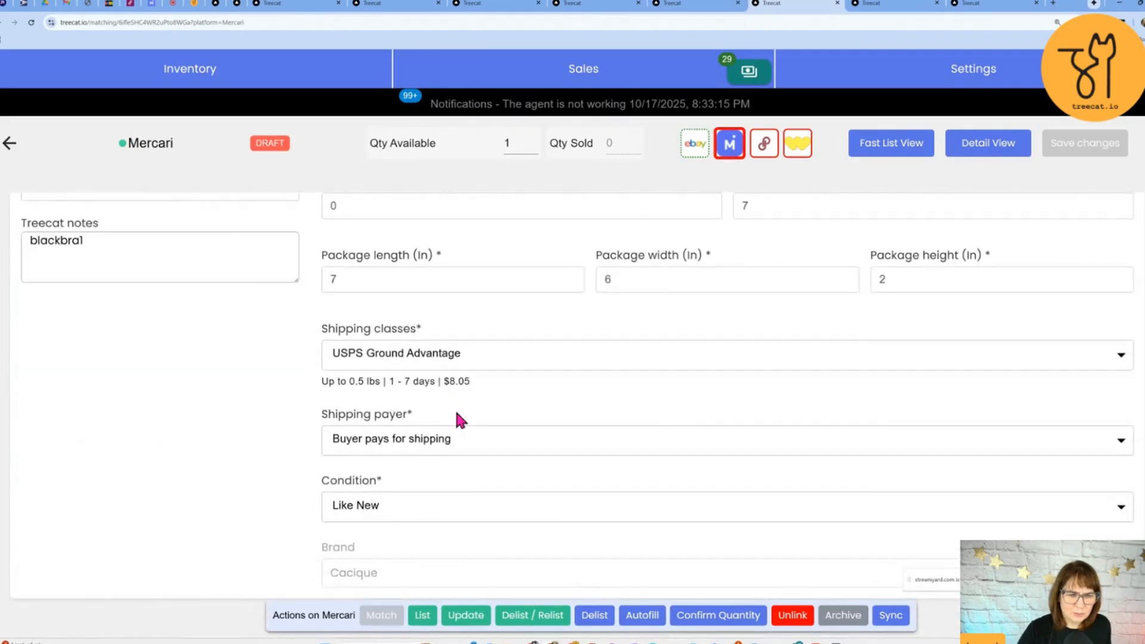
pyautogui.scroll(1, 453, 406)
pyautogui.scroll(10, 455, 409)
# - Set the original price in the sixth item's Poshmark listing to 56 USD and save the changes
pyautogui.click(762, 144)
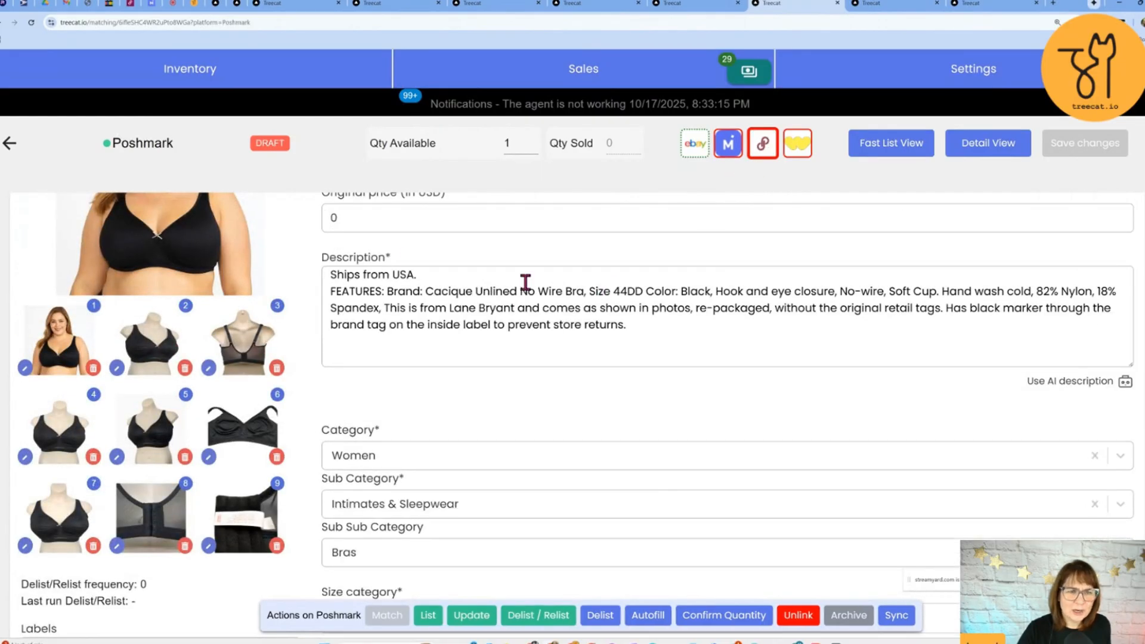
pyautogui.write('56')
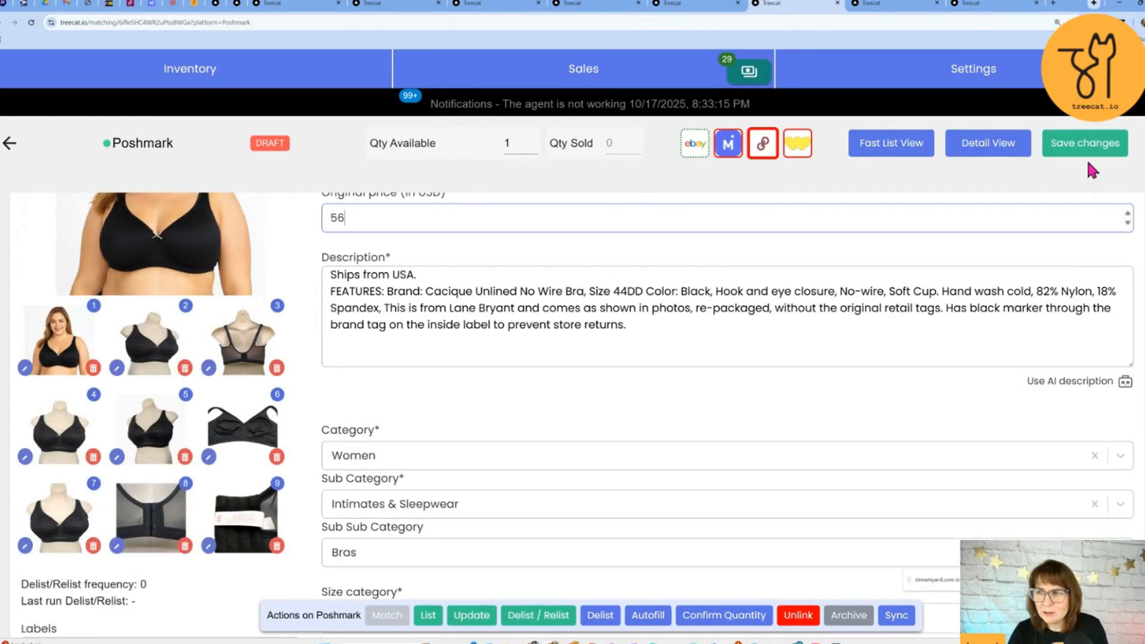
pyautogui.click(1091, 149)
# - Check the sixth item's Poshmark category, size, color and brand fields and list the item on Mercari and Poshmark
pyautogui.scroll(-4, 658, 406)
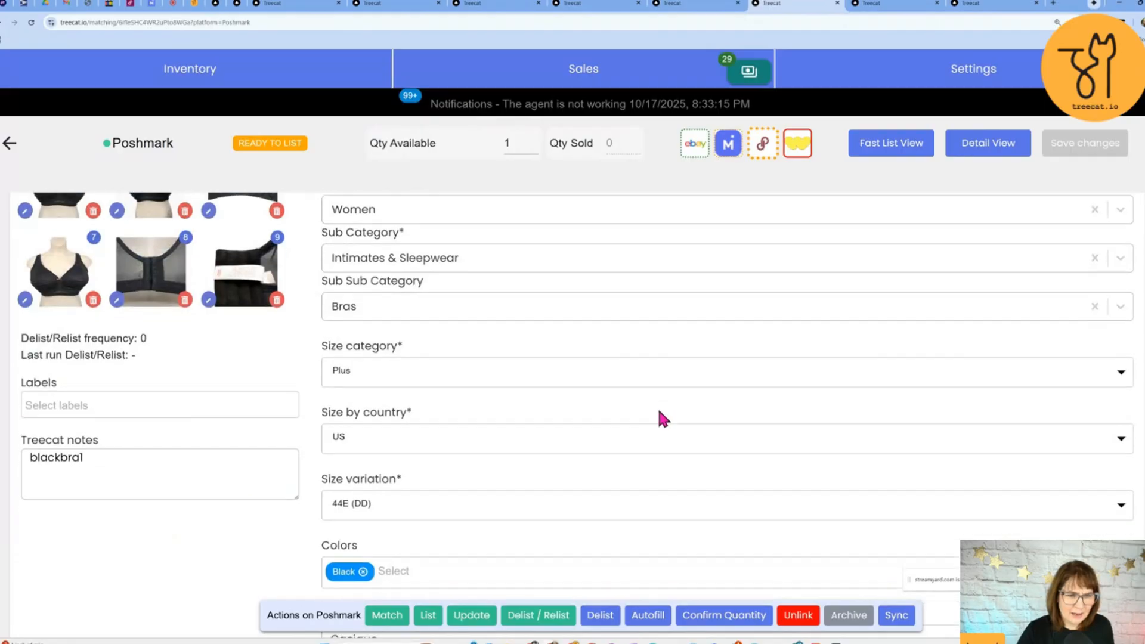
pyautogui.scroll(-5, 658, 410)
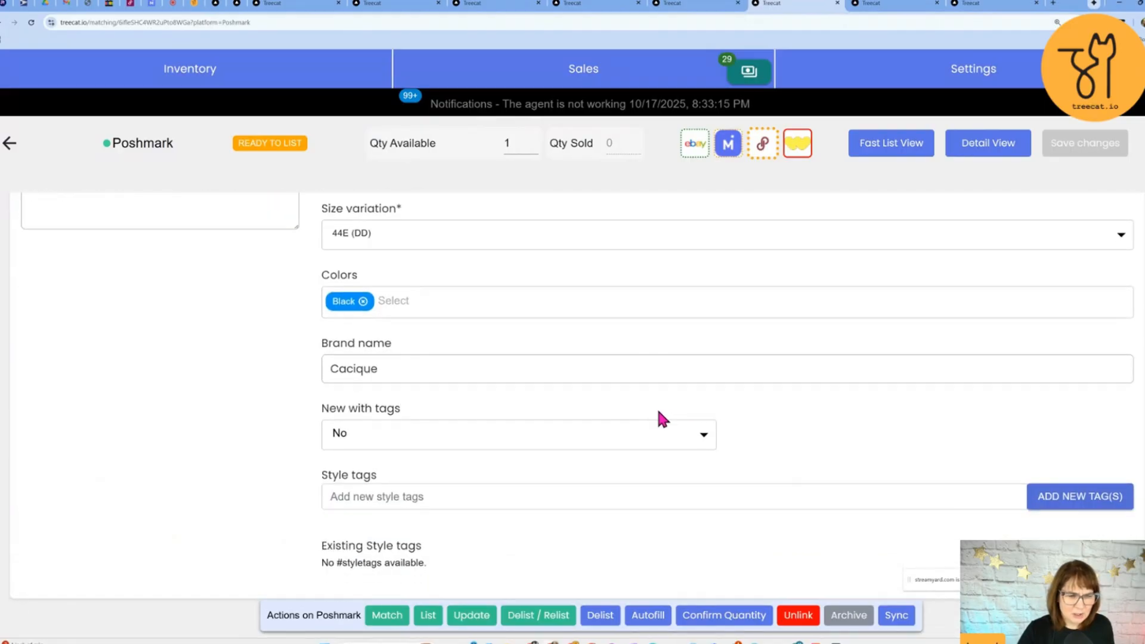
pyautogui.scroll(9, 657, 417)
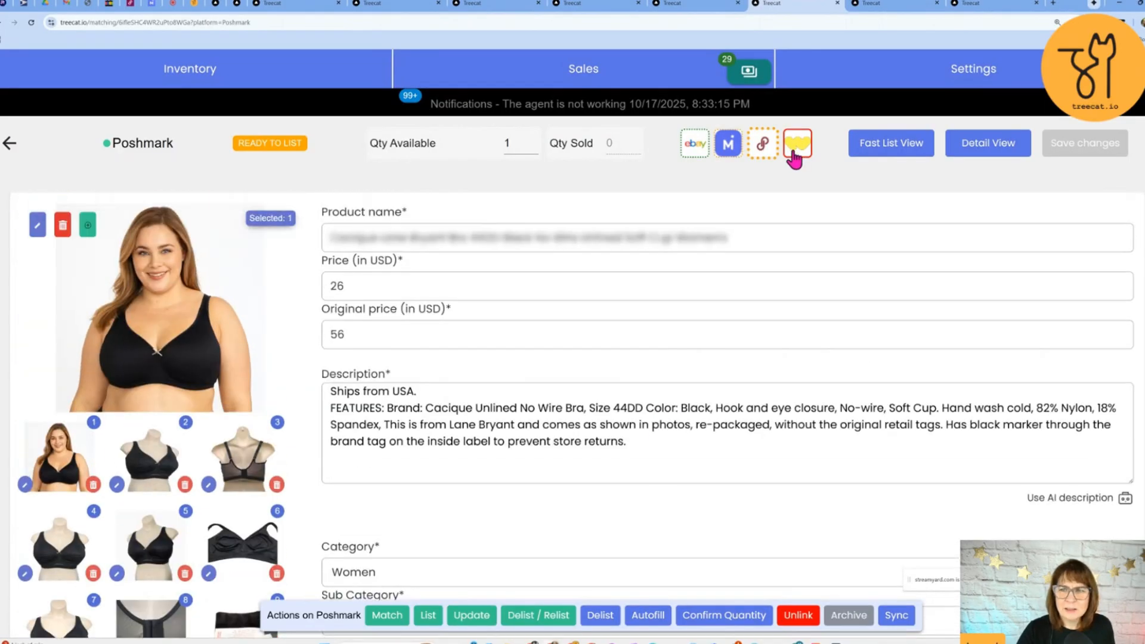
pyautogui.click(428, 615)
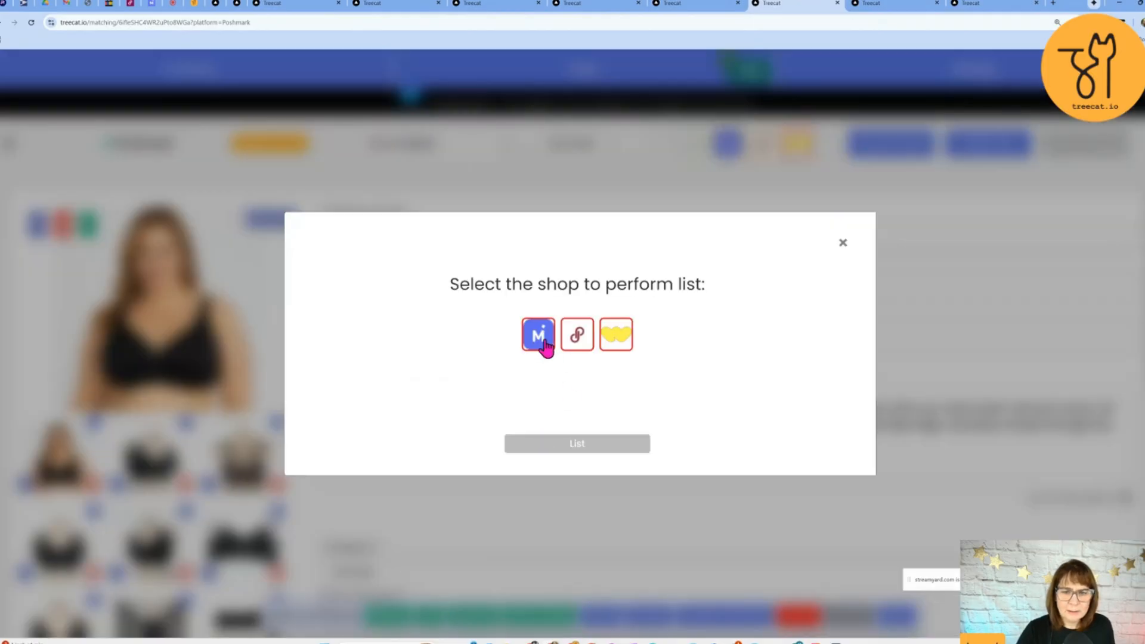
pyautogui.click(545, 346)
pyautogui.click(559, 444)
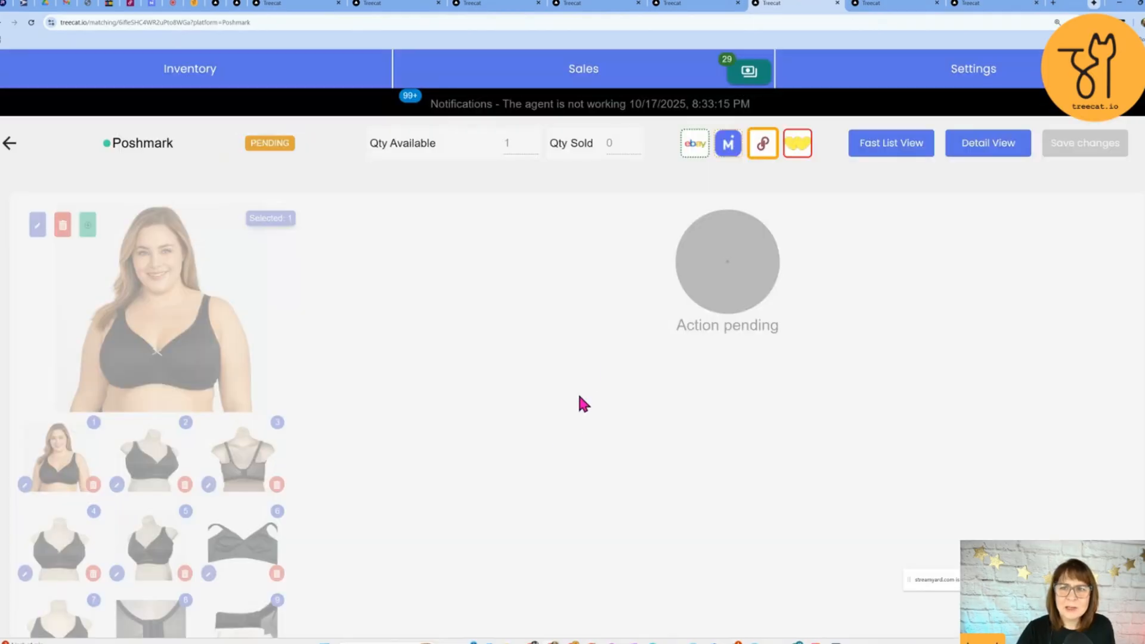
# - Open the seventh item, the strapless bra, for review
pyautogui.click(871, 7)
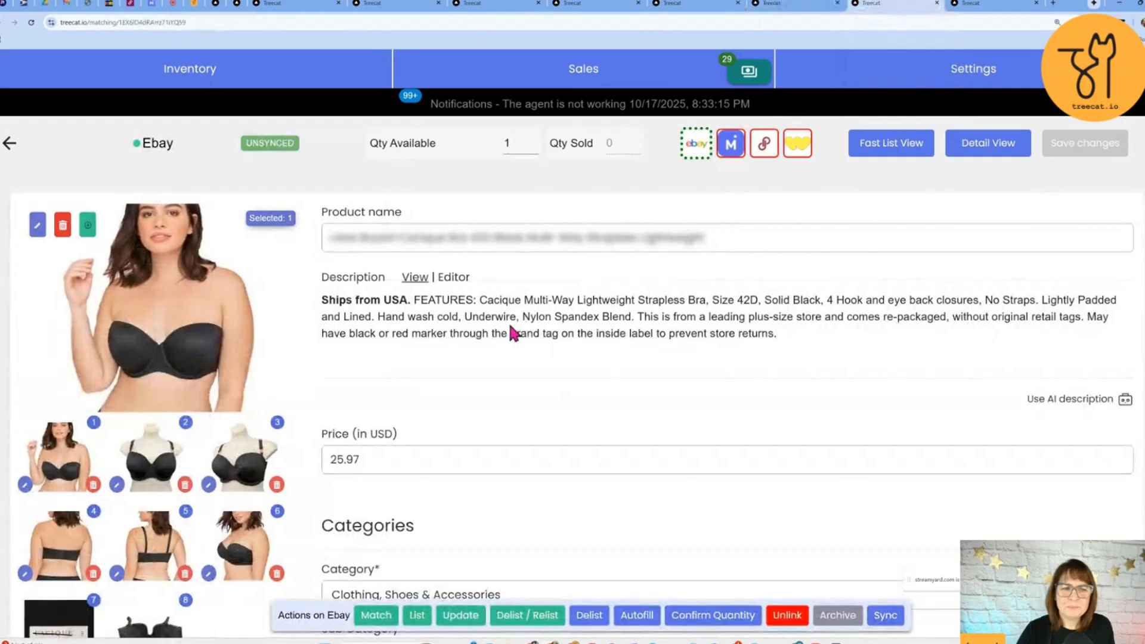
# - Review the strapless bra's Mercari draft, including its price, category, size and shipping details
pyautogui.click(728, 148)
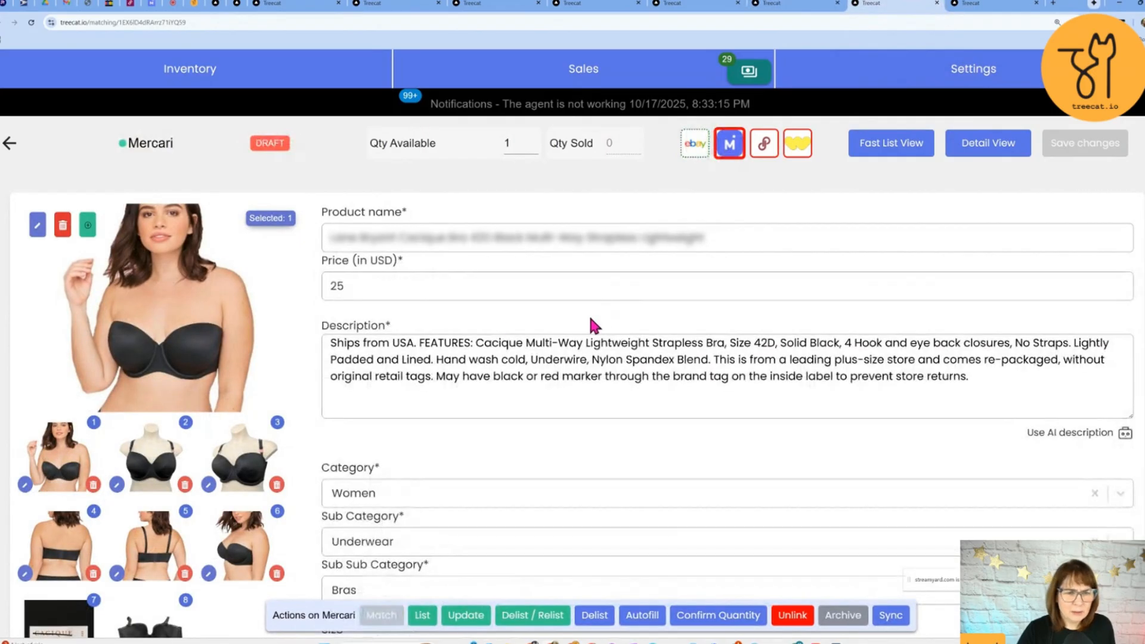
pyautogui.scroll(-5, 589, 313)
pyautogui.scroll(-5, 558, 390)
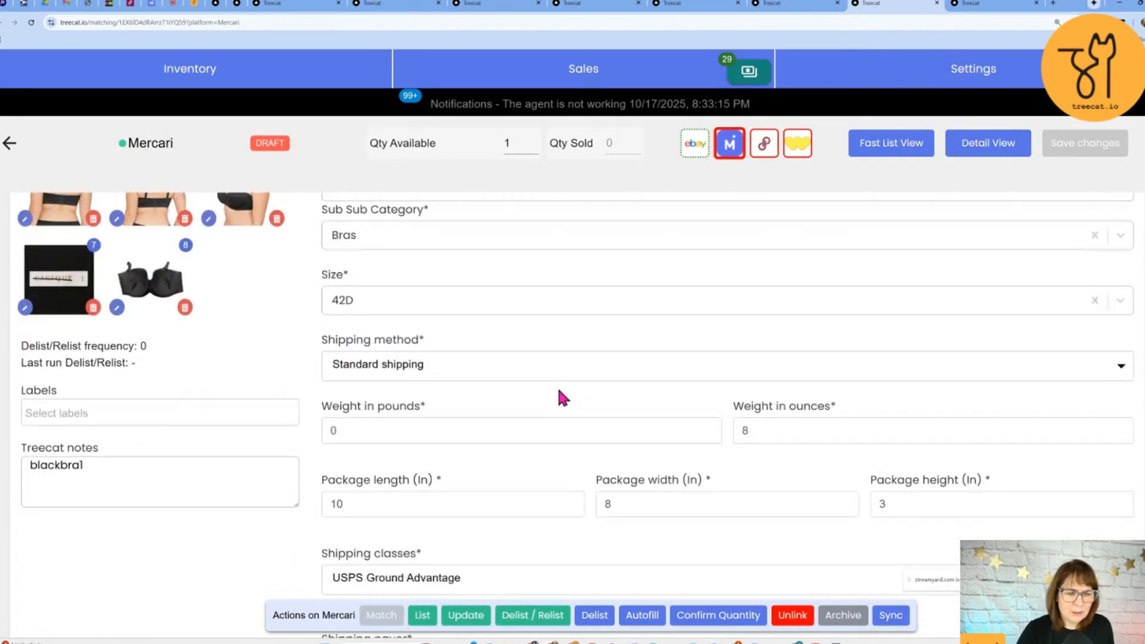
pyautogui.scroll(5, 558, 390)
pyautogui.scroll(5, 654, 239)
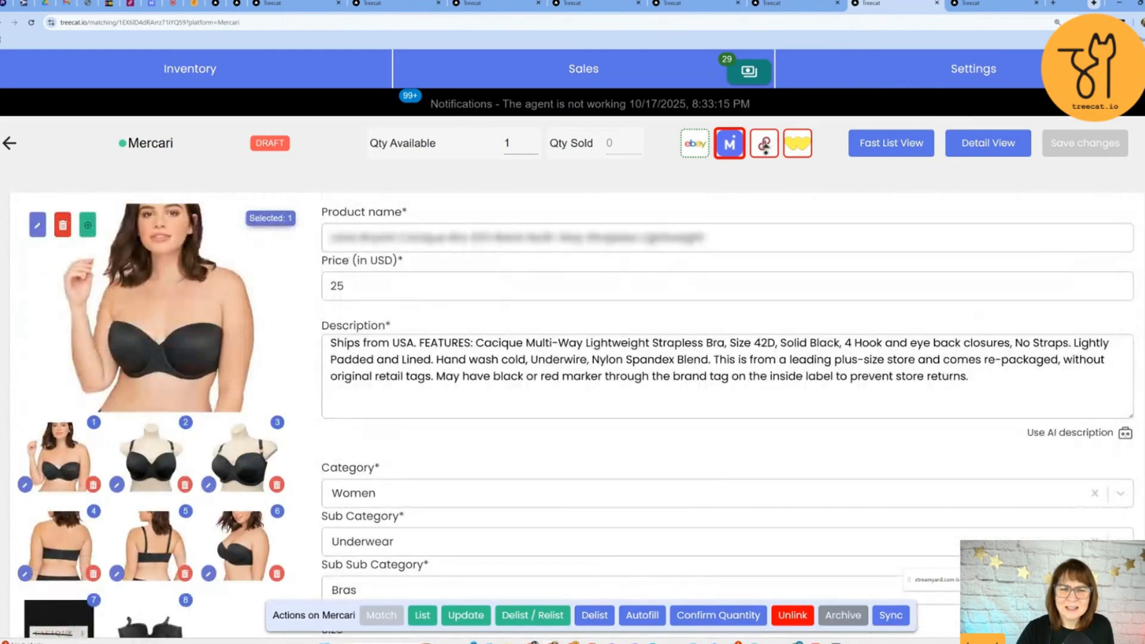
# - Set the original price to 56 USD in the strapless bra's Poshmark draft and save the changes
pyautogui.click(765, 150)
pyautogui.doubleClick(324, 341)
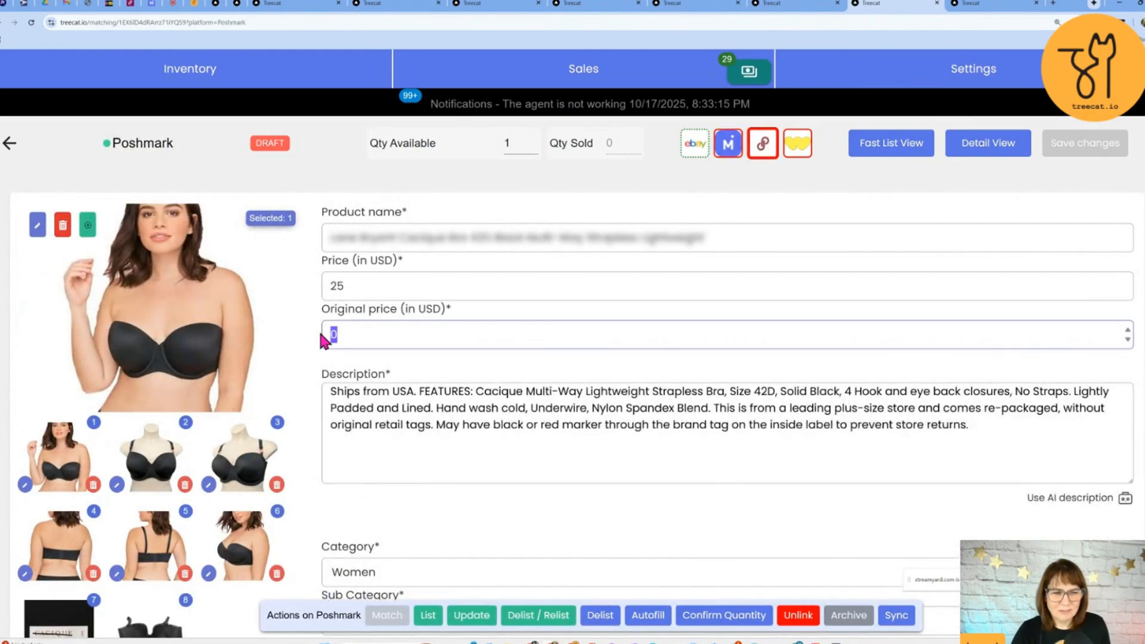
pyautogui.write('56')
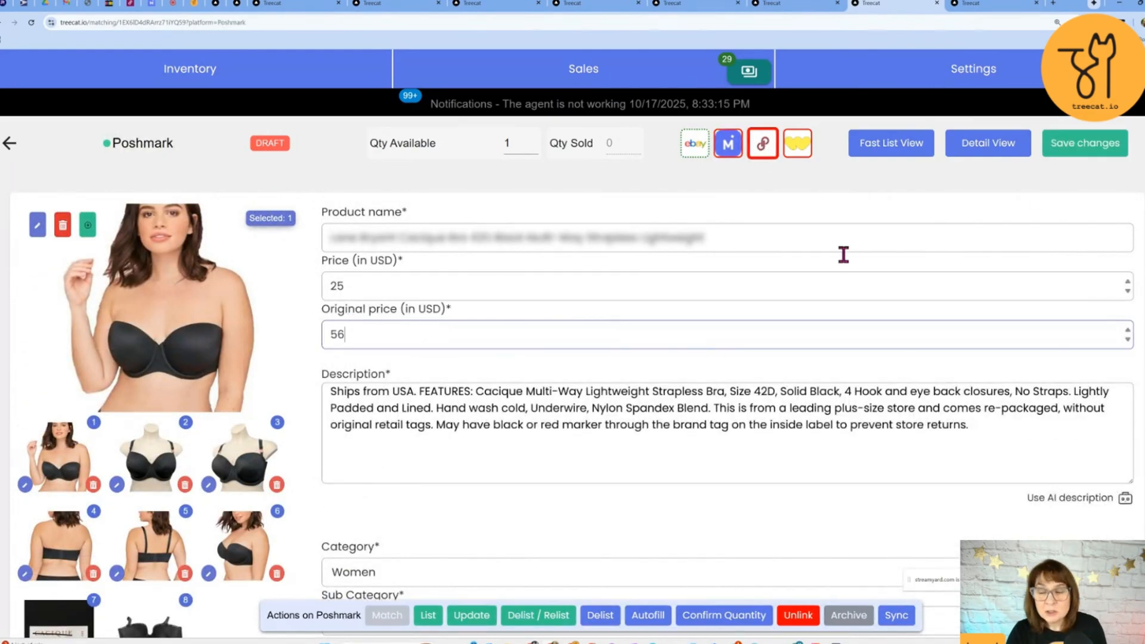
pyautogui.click(1084, 154)
# - Check the strapless bra's Poshmark category, size, color and brand, and list the item on Mercari and Poshmark
pyautogui.scroll(-5, 573, 444)
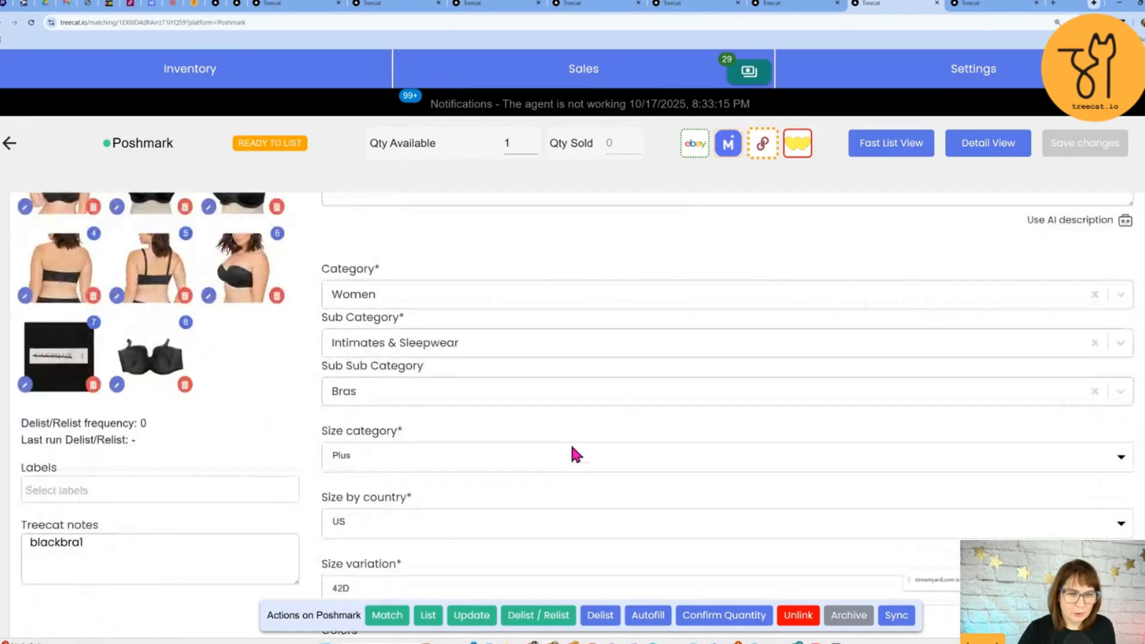
pyautogui.scroll(-5, 571, 447)
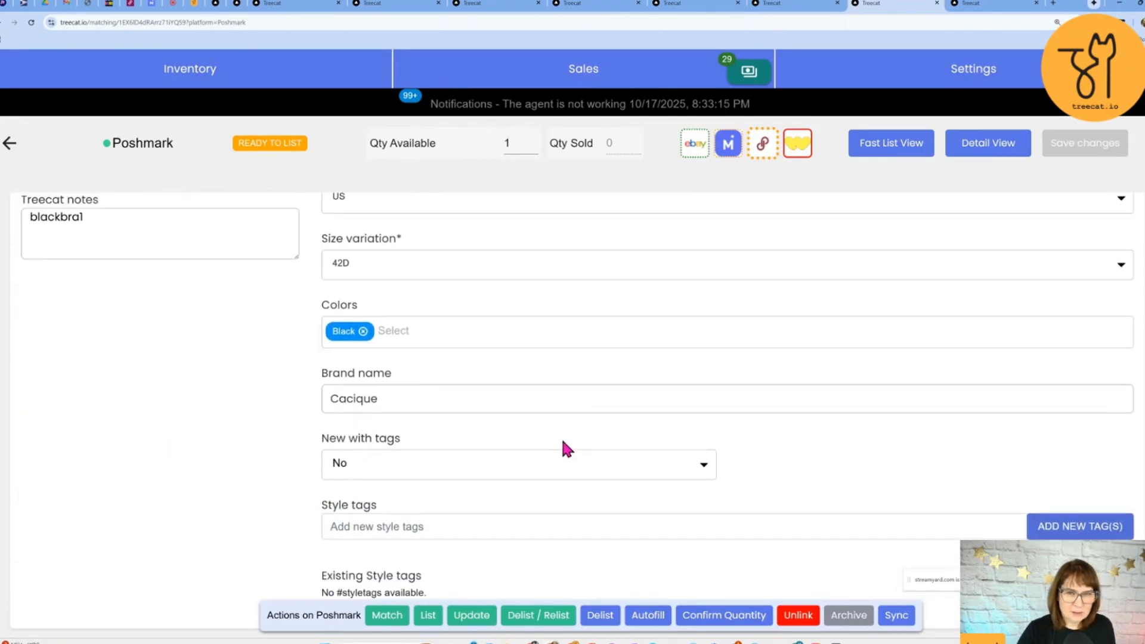
pyautogui.scroll(10, 563, 442)
pyautogui.click(427, 615)
pyautogui.click(575, 334)
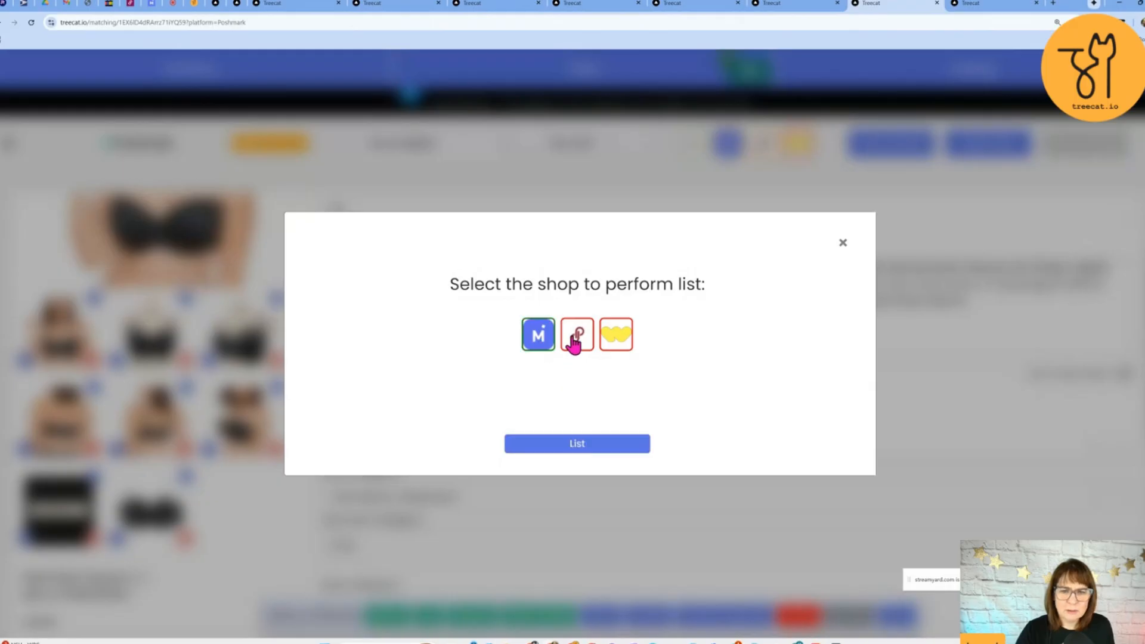
pyautogui.click(571, 445)
# - Open the Comfort Choice sports bra listing and review its eBay details and Mercari draft fields
pyautogui.click(1001, 11)
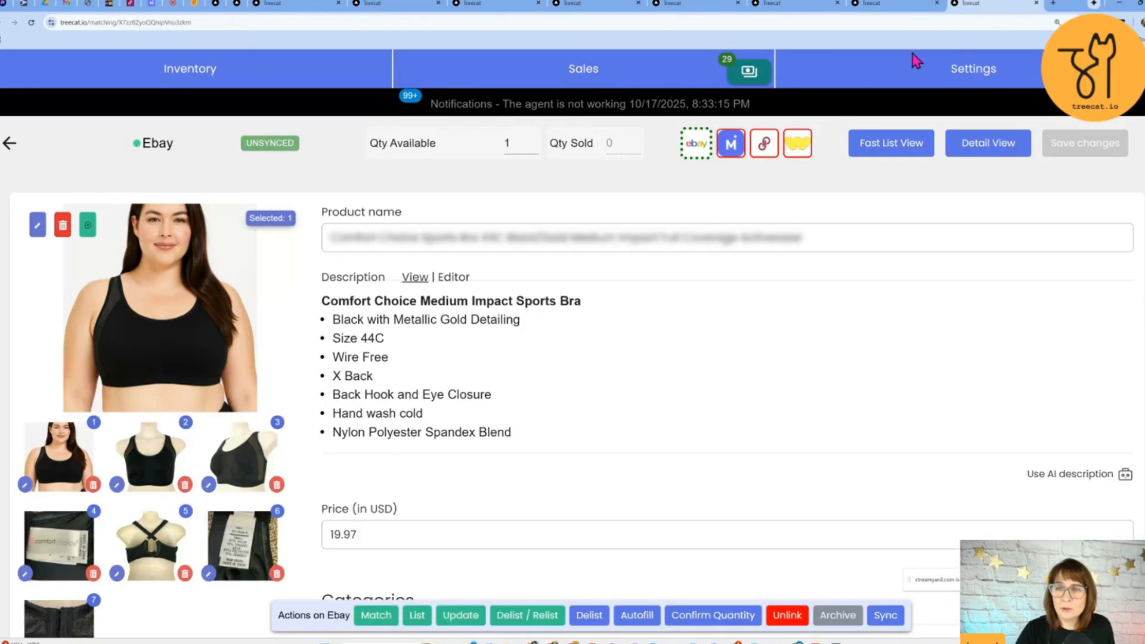
pyautogui.scroll(-5, 520, 429)
pyautogui.scroll(5, 520, 423)
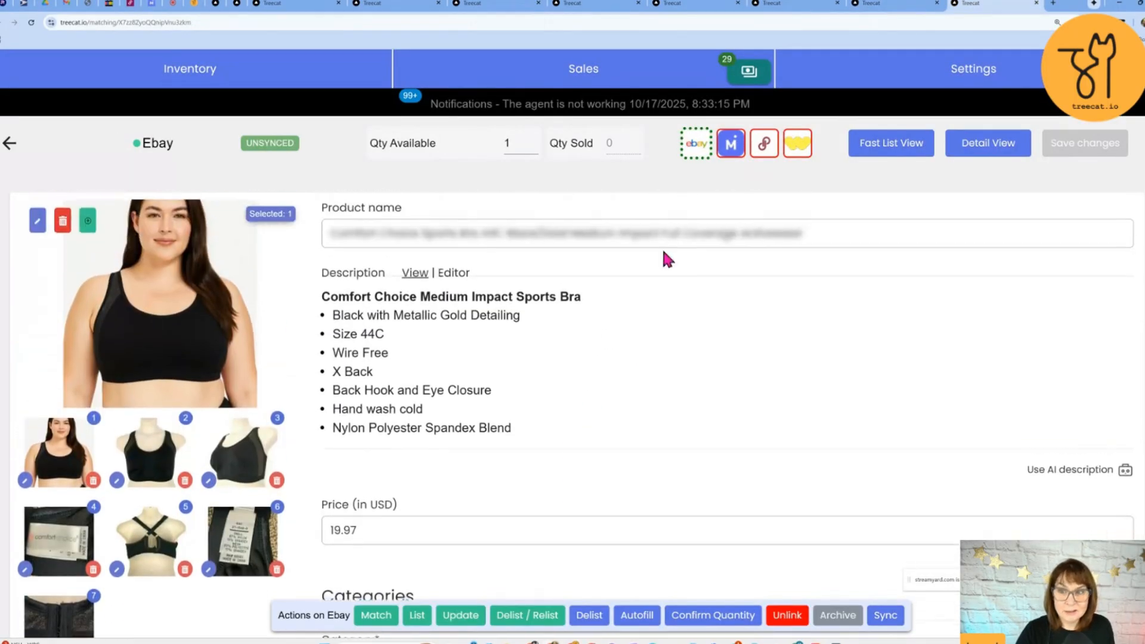
pyautogui.click(728, 153)
pyautogui.scroll(-4, 491, 421)
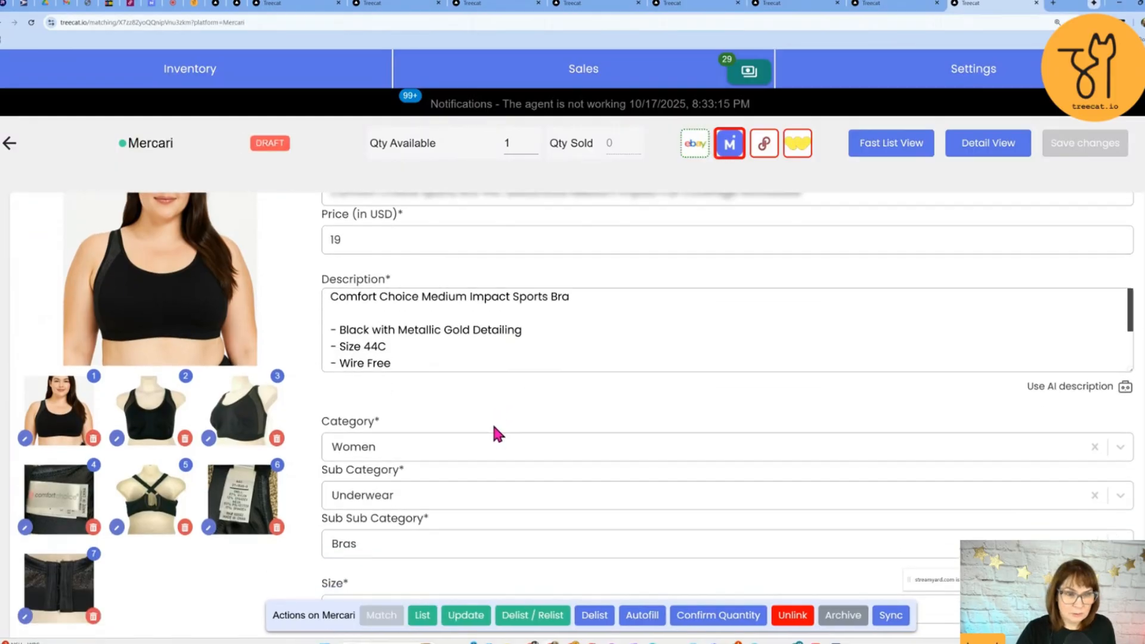
pyautogui.scroll(-6, 491, 420)
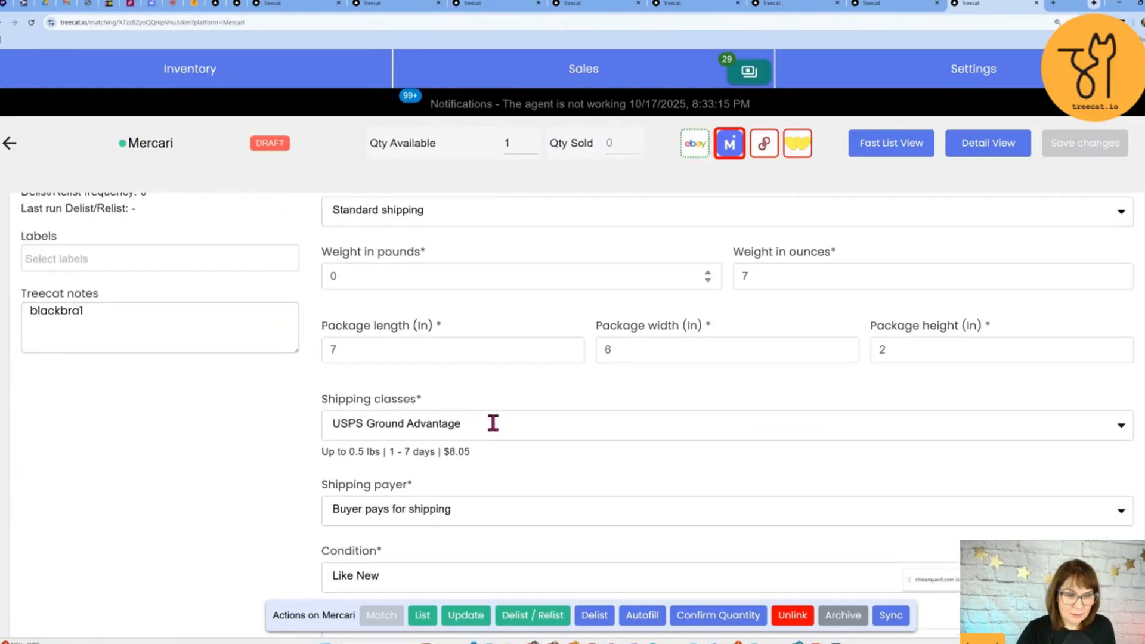
pyautogui.scroll(10, 491, 417)
# - Set the original price to 56 USD in the sports bra's Poshmark draft and save the changes
pyautogui.click(763, 146)
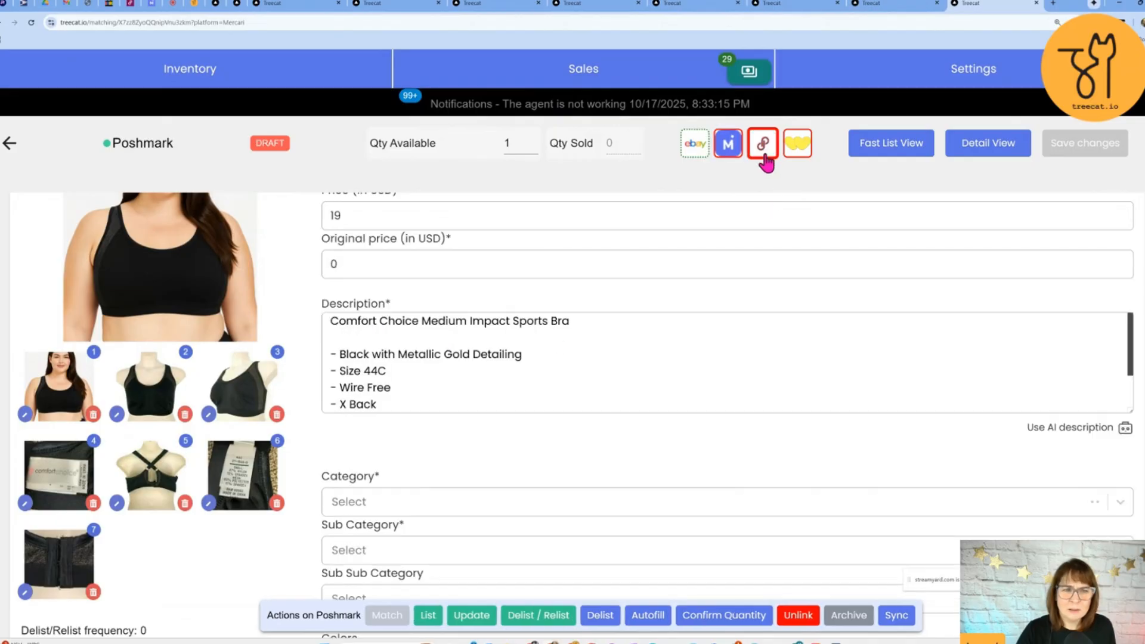
pyautogui.doubleClick(320, 265)
pyautogui.write('56')
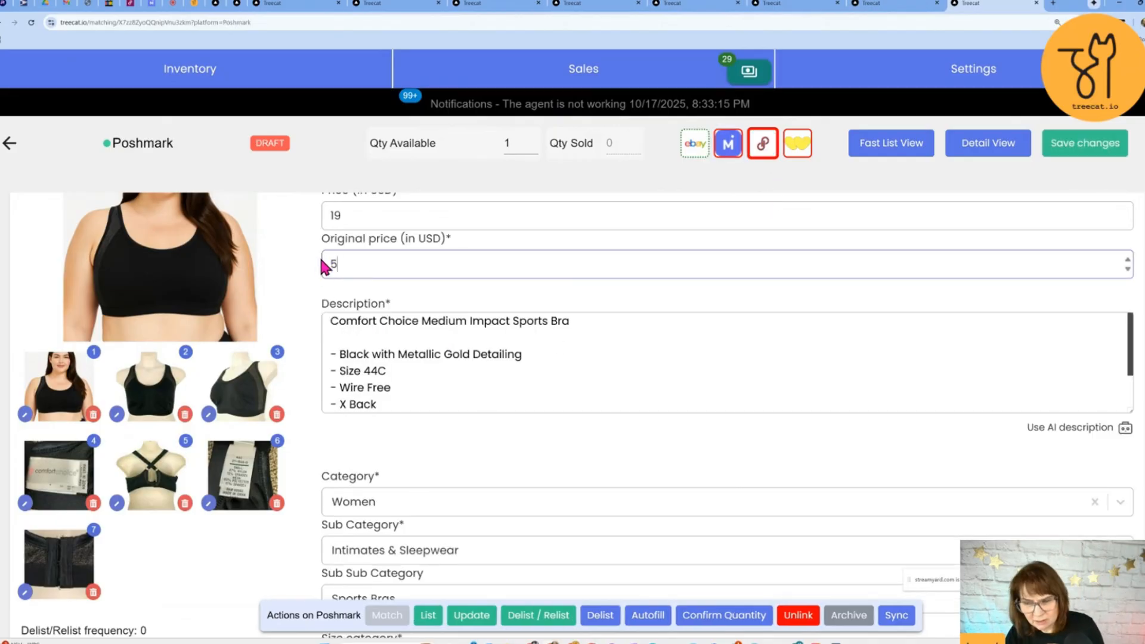
pyautogui.click(1086, 145)
# - Examine the category, size, color, brand and tag fields in the sports bra's Poshmark draft
pyautogui.scroll(-6, 624, 447)
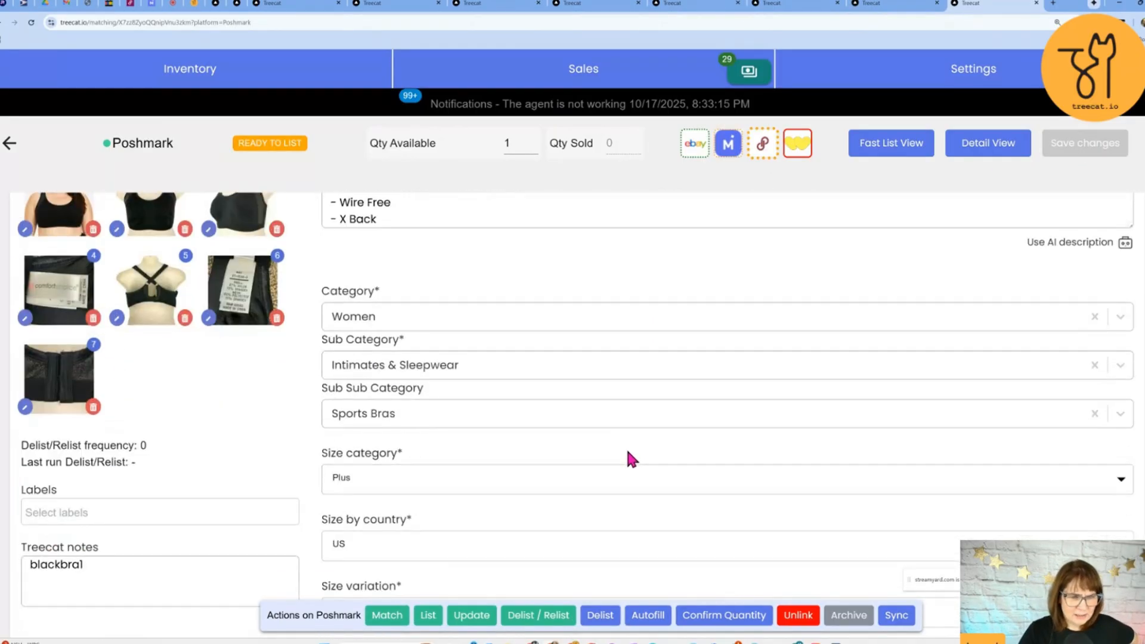
pyautogui.scroll(-2, 421, 366)
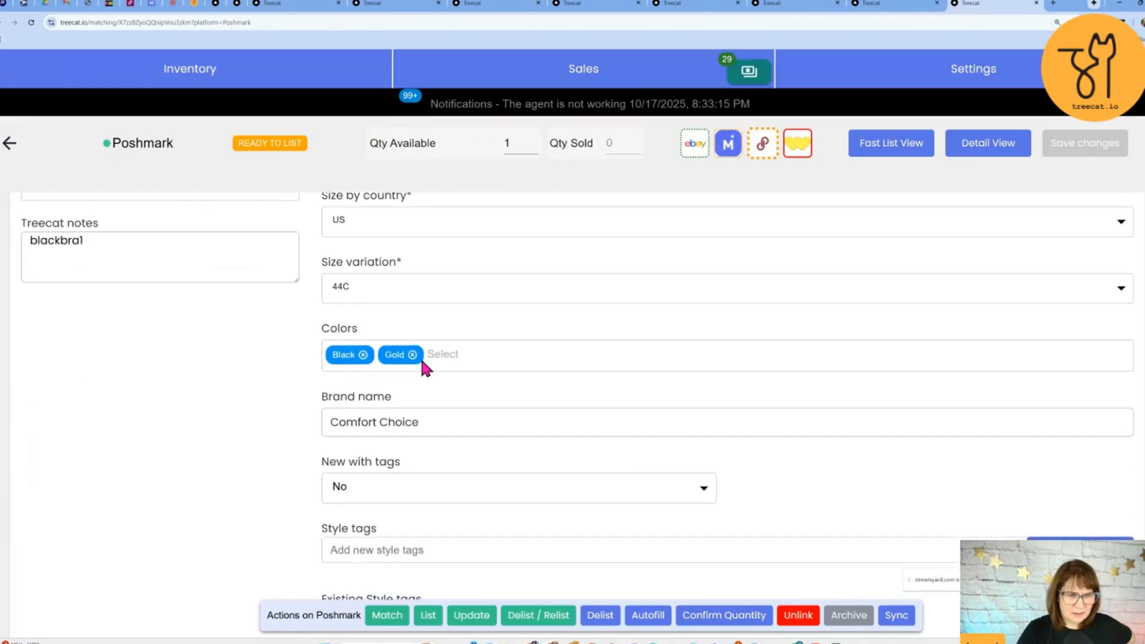
pyautogui.scroll(3, 404, 383)
pyautogui.scroll(-3, 396, 492)
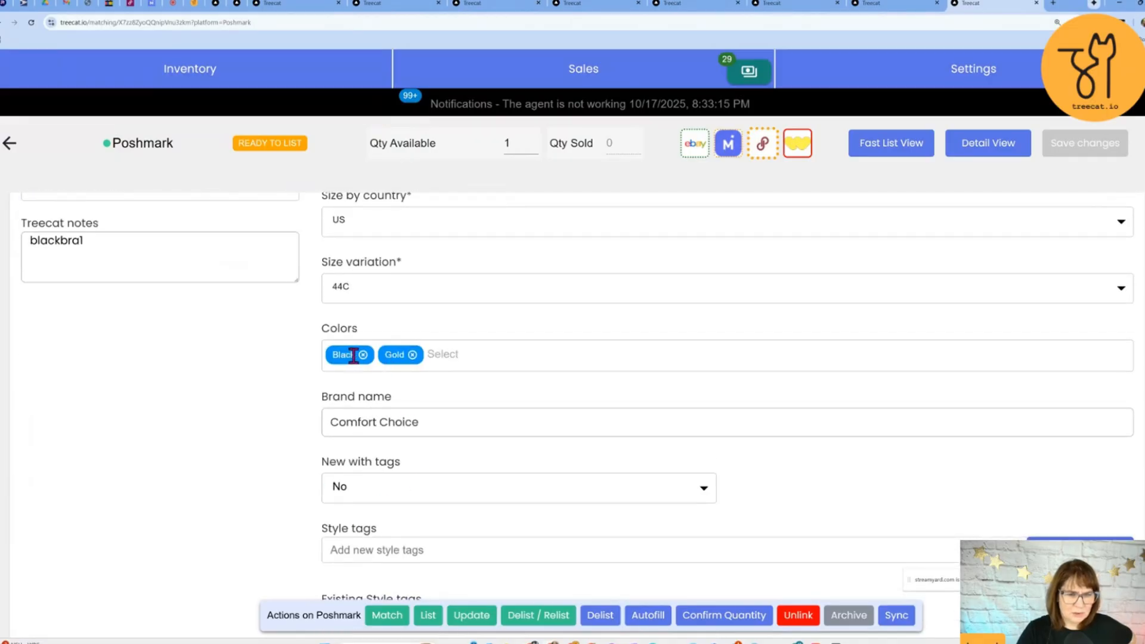
pyautogui.scroll(7, 570, 348)
pyautogui.scroll(-3, 569, 431)
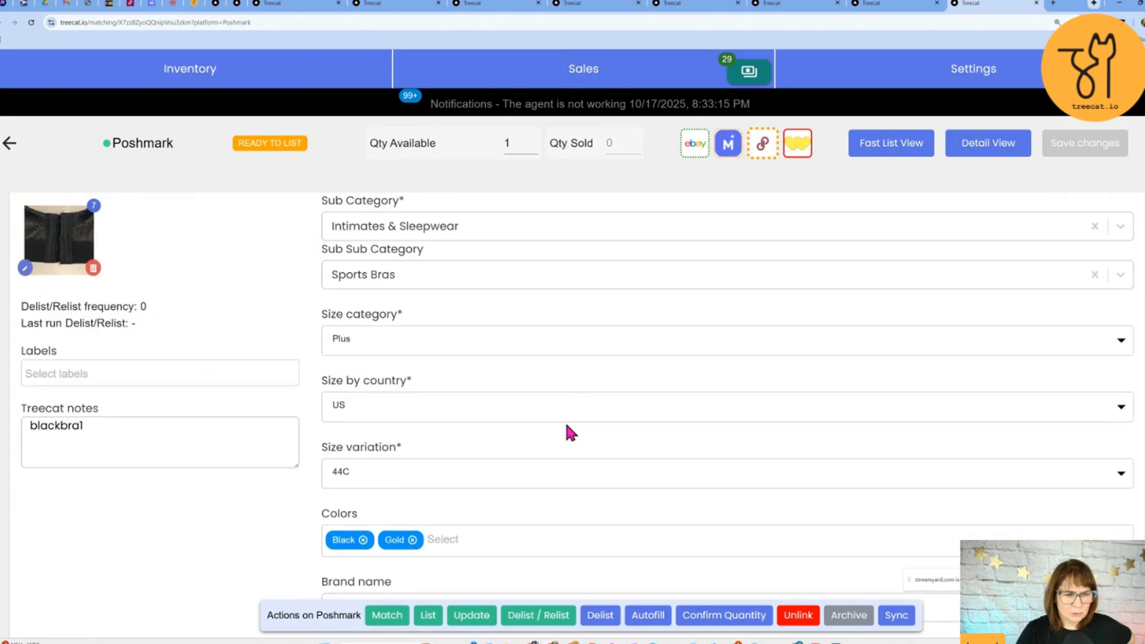
pyautogui.scroll(-3, 572, 426)
pyautogui.scroll(3, 593, 391)
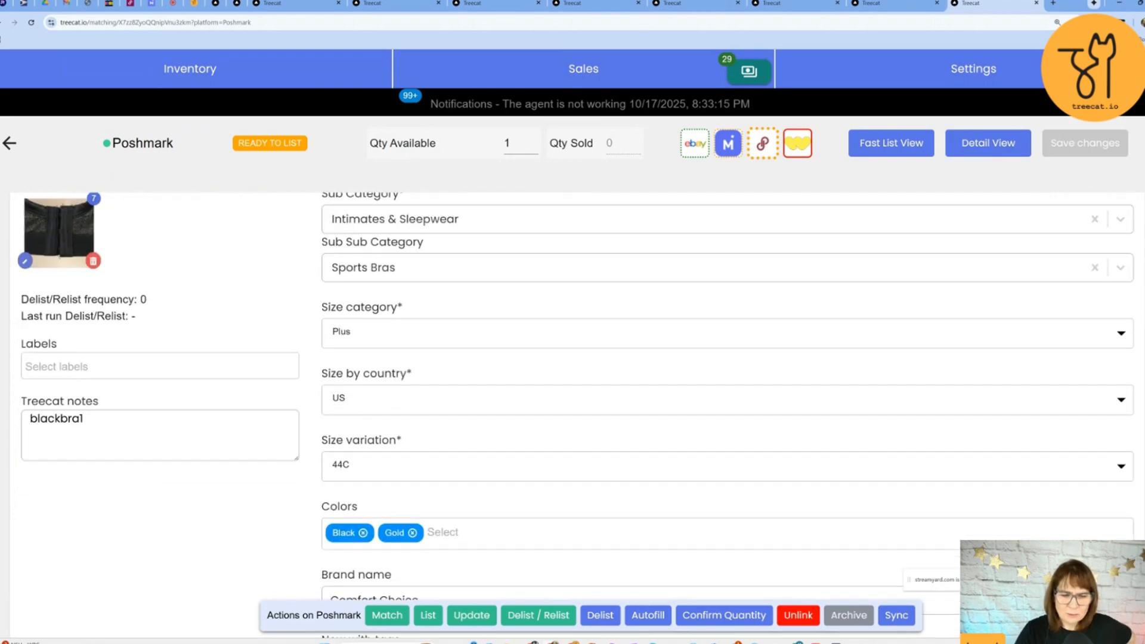
# - List the Comfort Choice sports bra on both Mercari and Poshmark
pyautogui.click(428, 620)
pyautogui.click(540, 354)
pyautogui.click(570, 447)
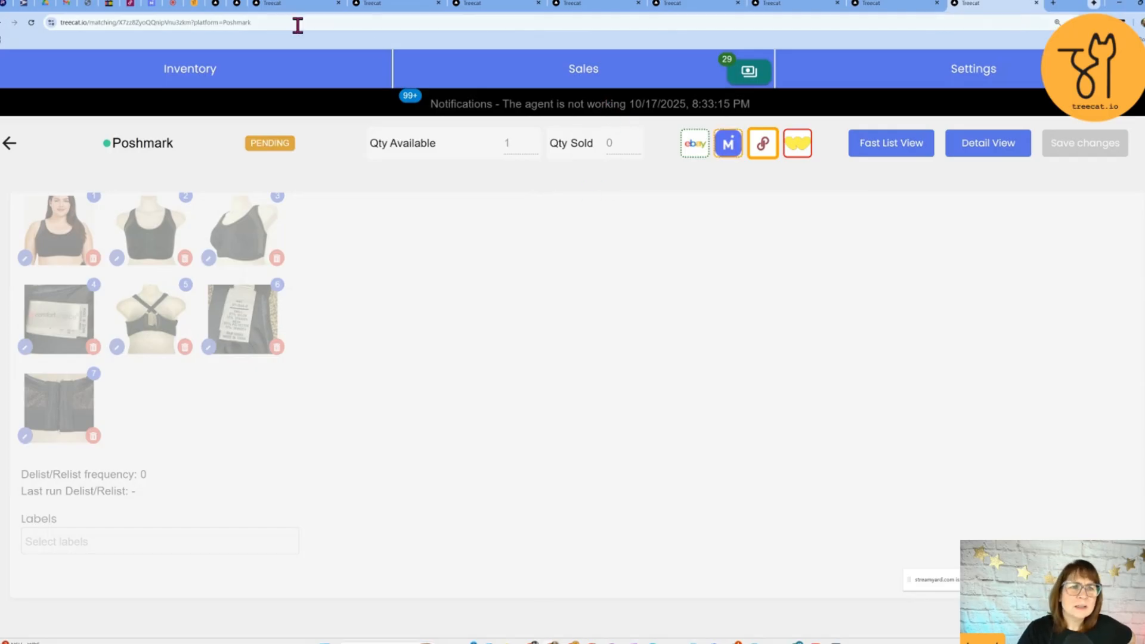
# - Return to the blackbra1 inventory results, reload the page and check each item's marketplace listing status
pyautogui.click(217, 5)
pyautogui.rightClick(497, 559)
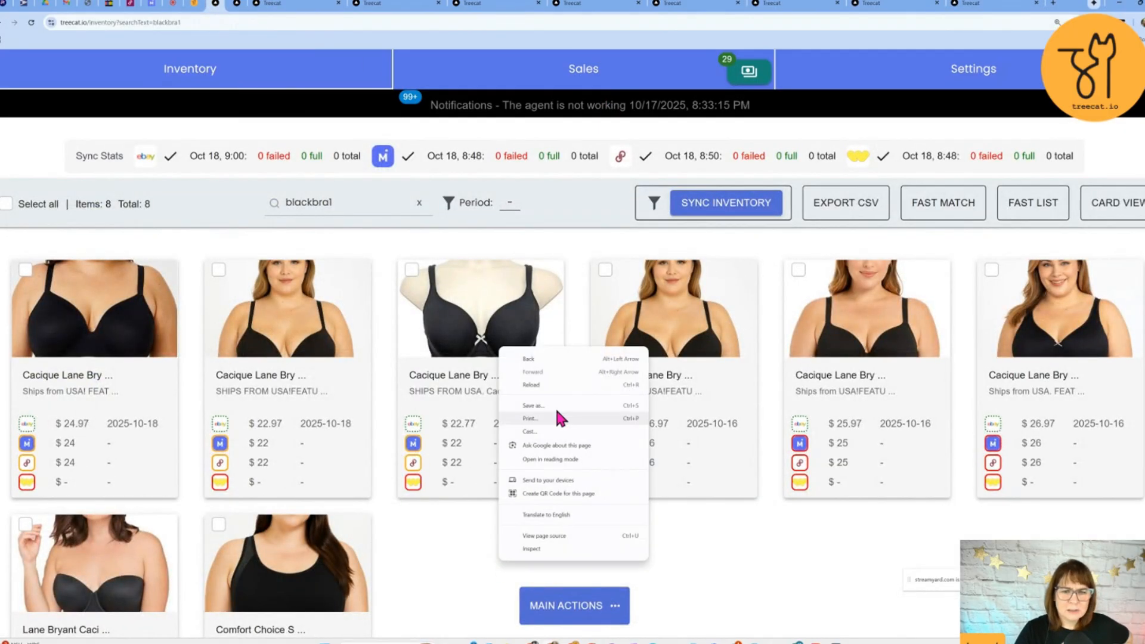
pyautogui.click(542, 383)
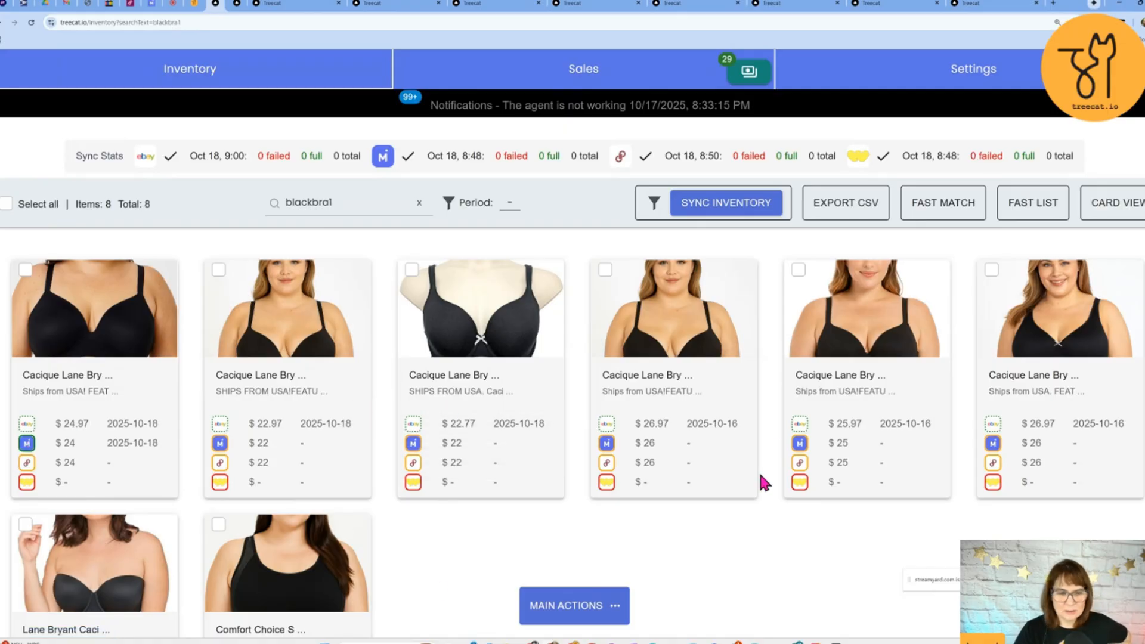
pyautogui.scroll(-3, 438, 533)
pyautogui.scroll(3, 441, 388)
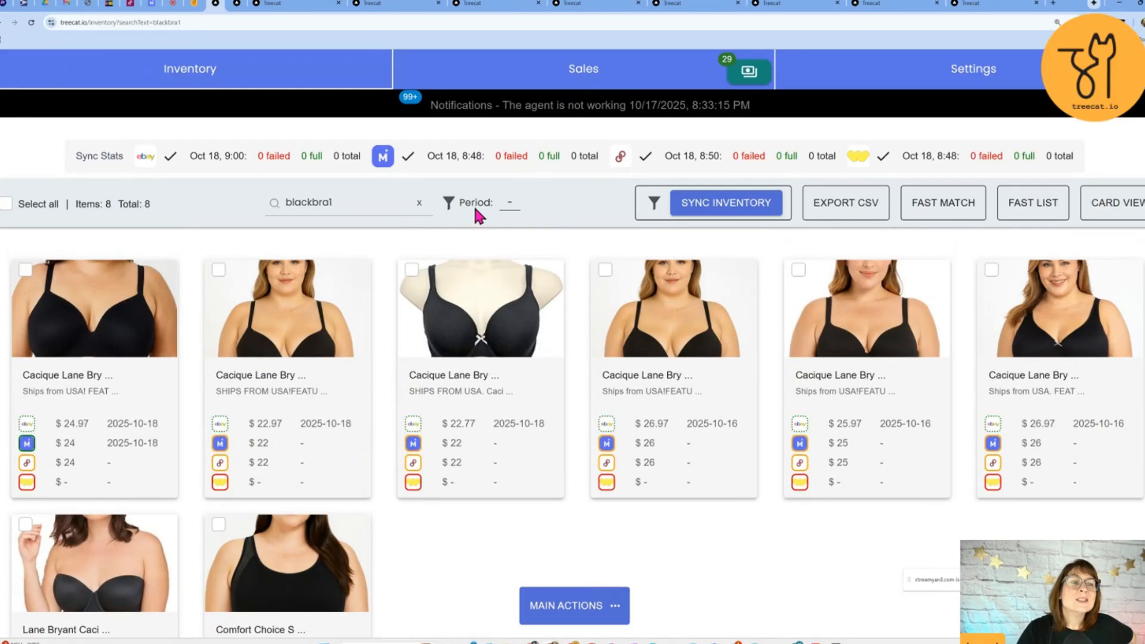
# - Select all items in the lightbra1 inventory results and autofill them from eBay to Mercari and Poshmark
pyautogui.click(237, 4)
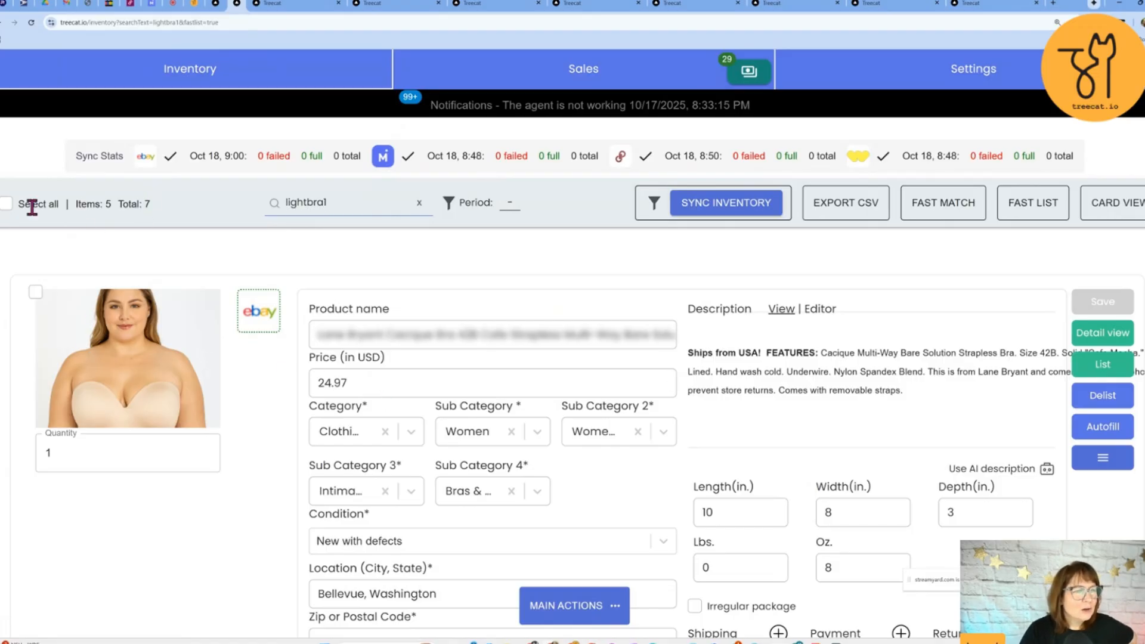
pyautogui.click(8, 206)
pyautogui.scroll(-15, 420, 493)
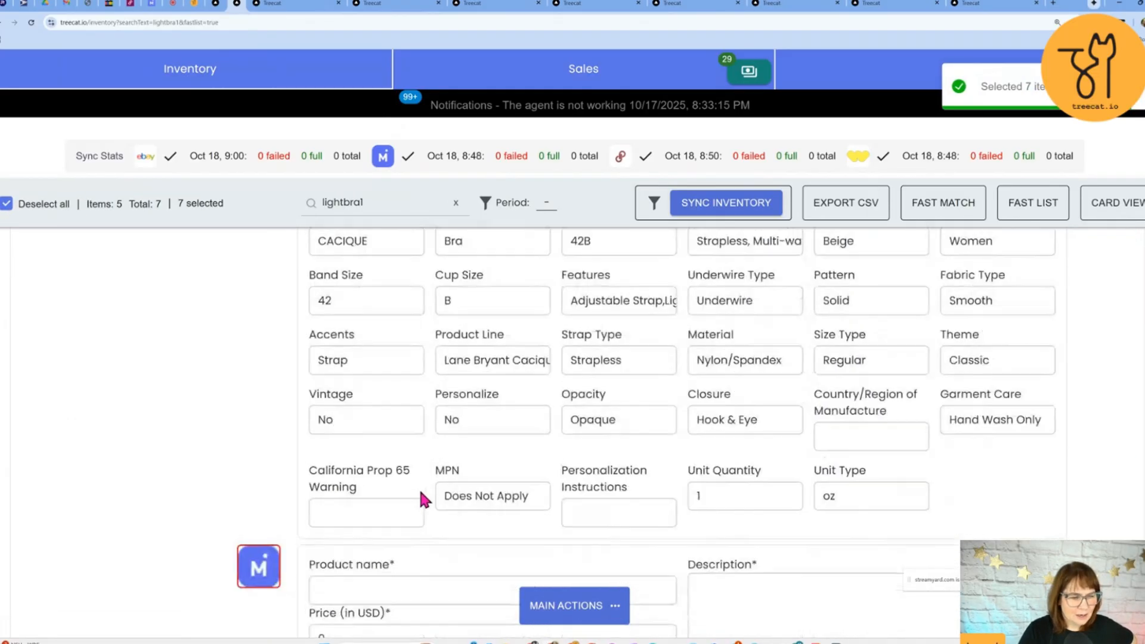
pyautogui.scroll(-10, 419, 486)
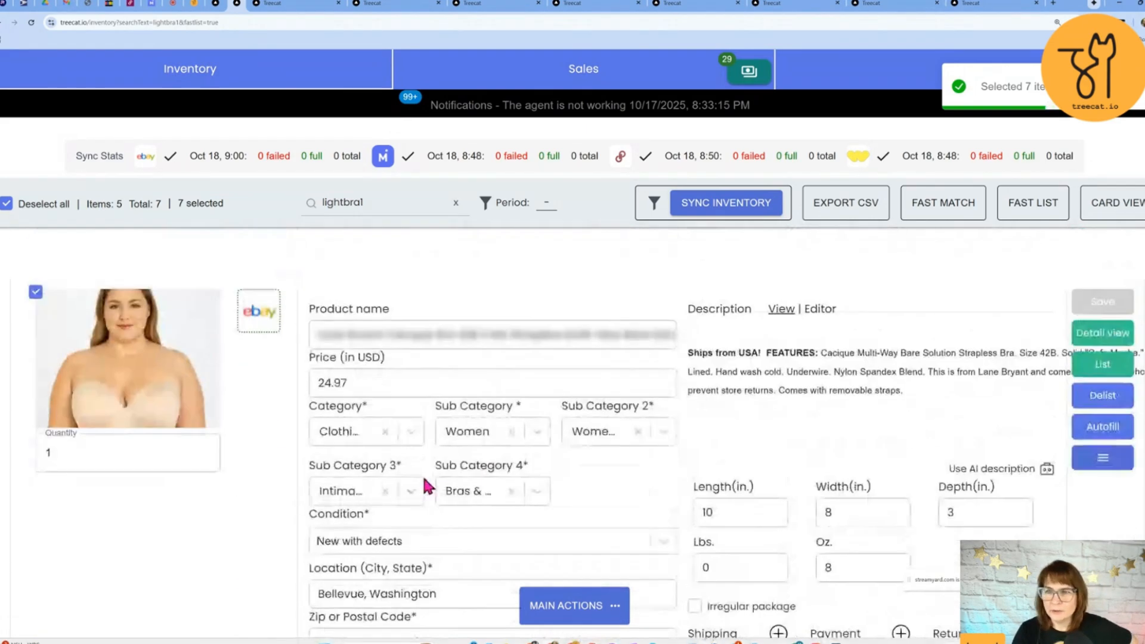
pyautogui.click(614, 608)
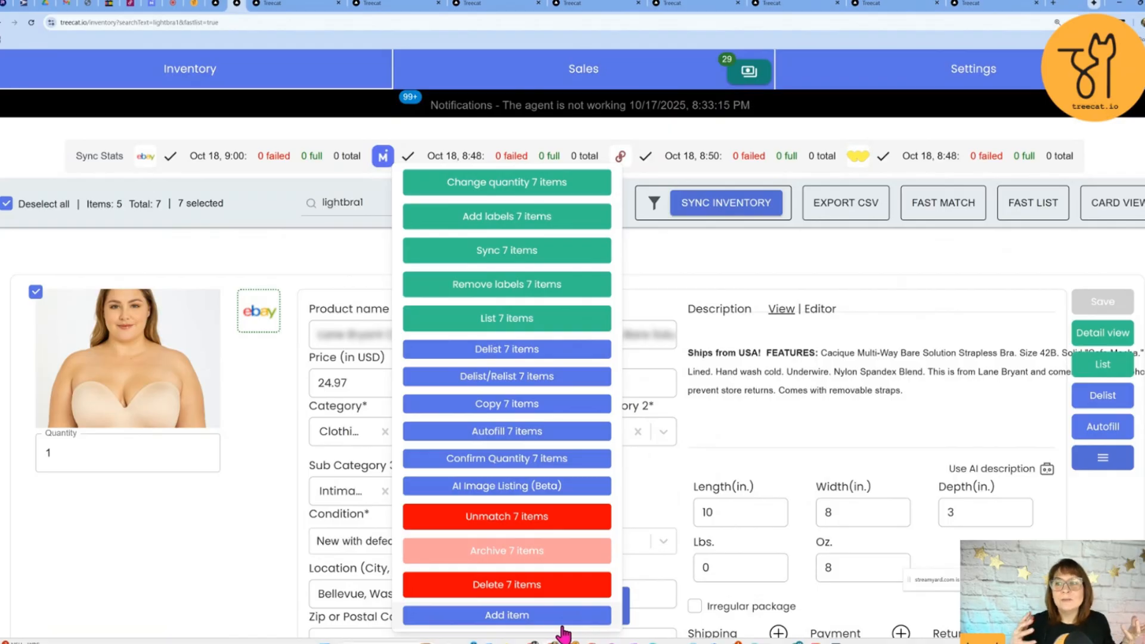
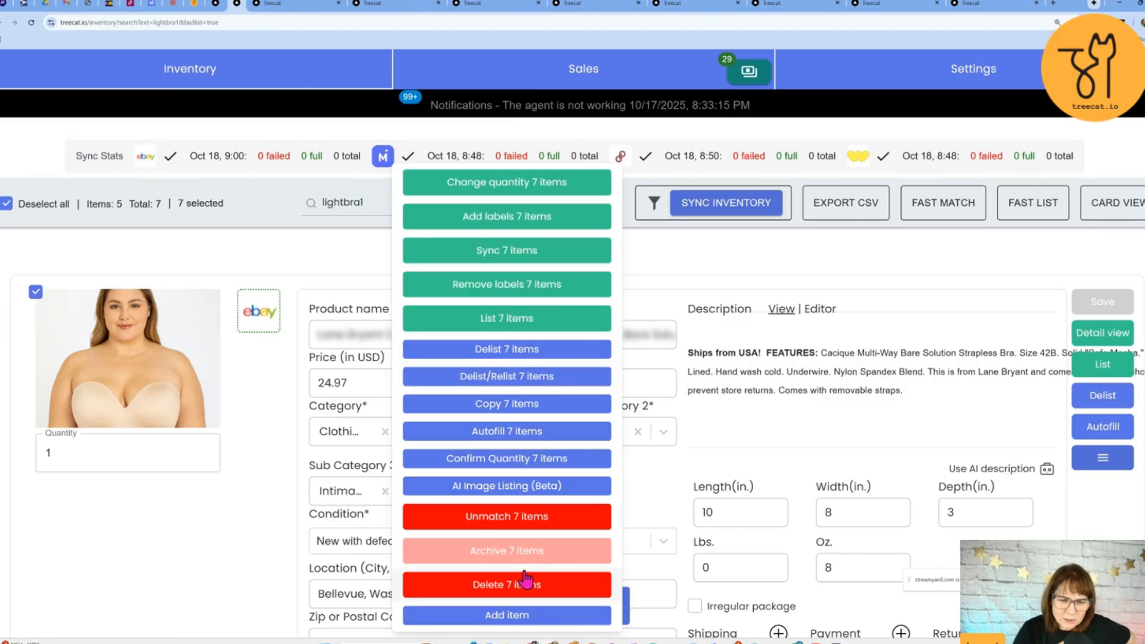
pyautogui.click(504, 439)
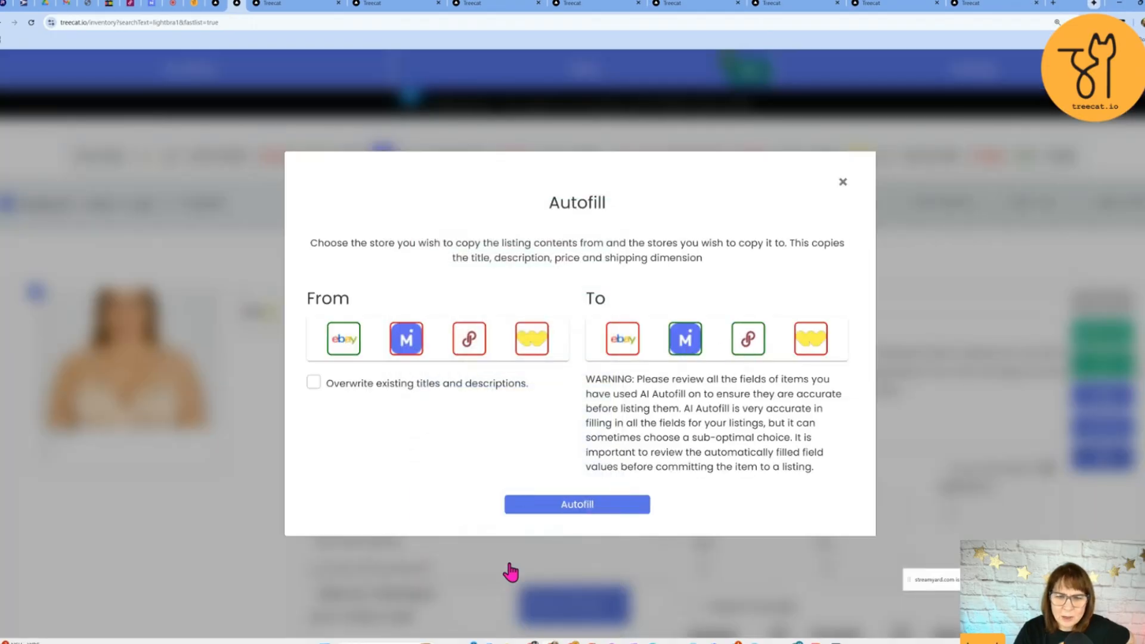
pyautogui.click(549, 508)
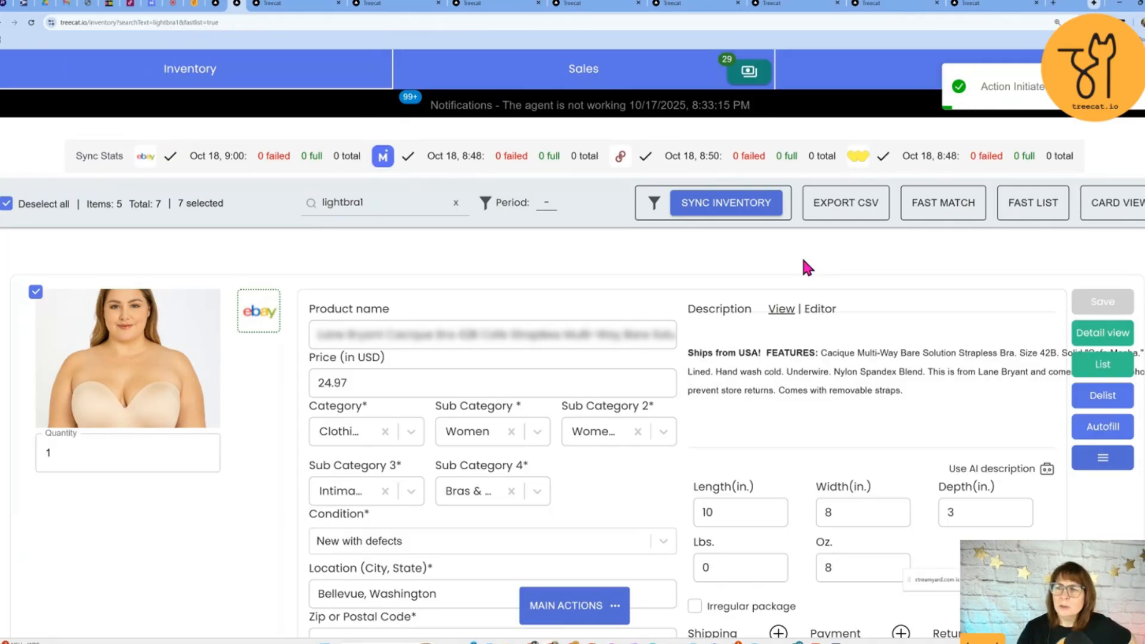
# - Set the Mercari condition of the Cacique strapless bra to Like New and save the item
pyautogui.scroll(-1, 405, 378)
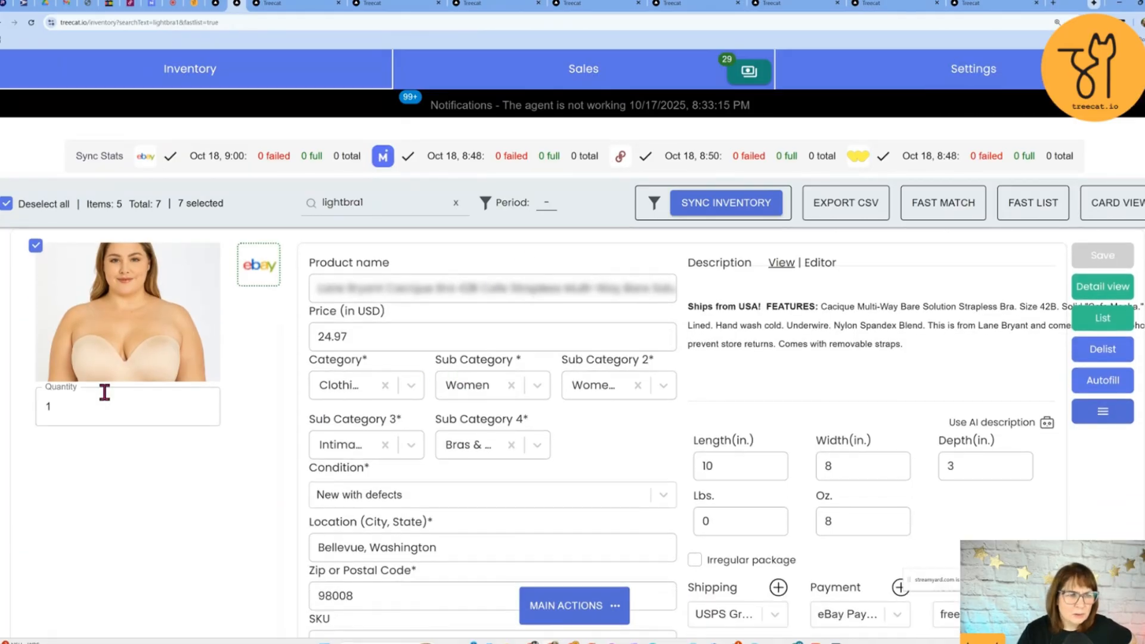
pyautogui.scroll(-2, 322, 370)
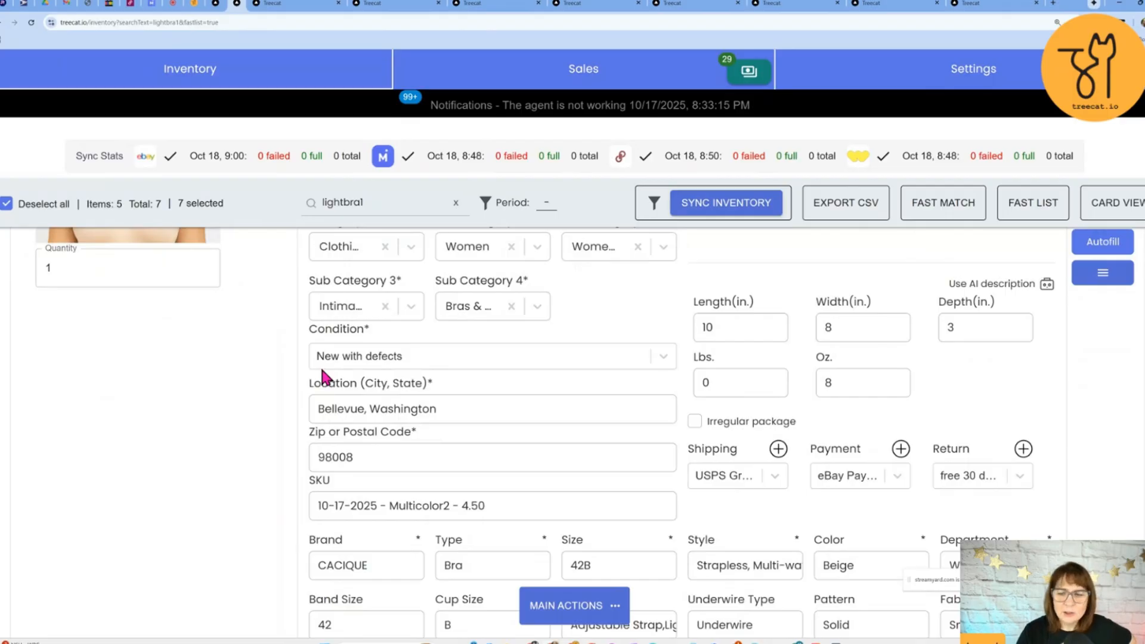
pyautogui.scroll(-10, 322, 372)
pyautogui.scroll(10, 498, 325)
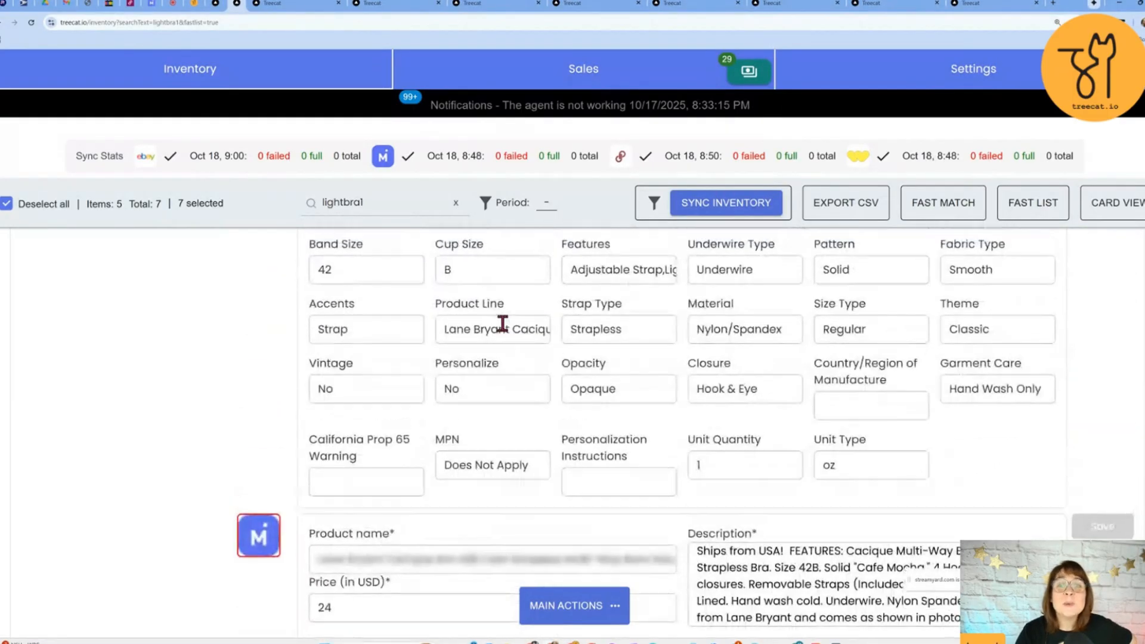
pyautogui.scroll(-6, 503, 332)
pyautogui.scroll(-2, 517, 345)
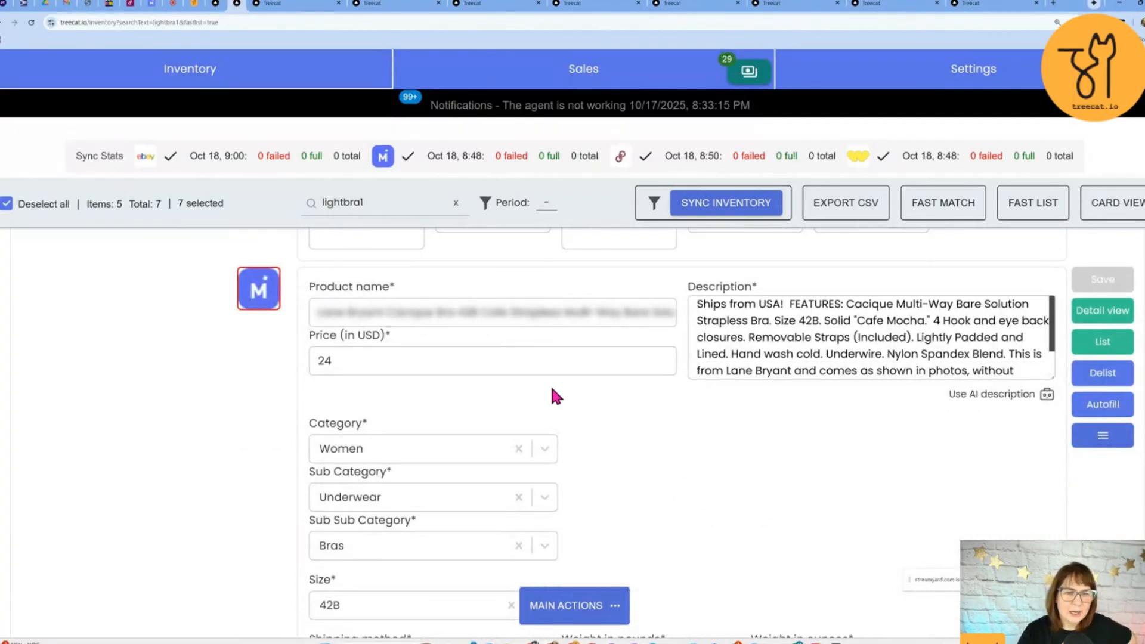
pyautogui.scroll(-4, 398, 401)
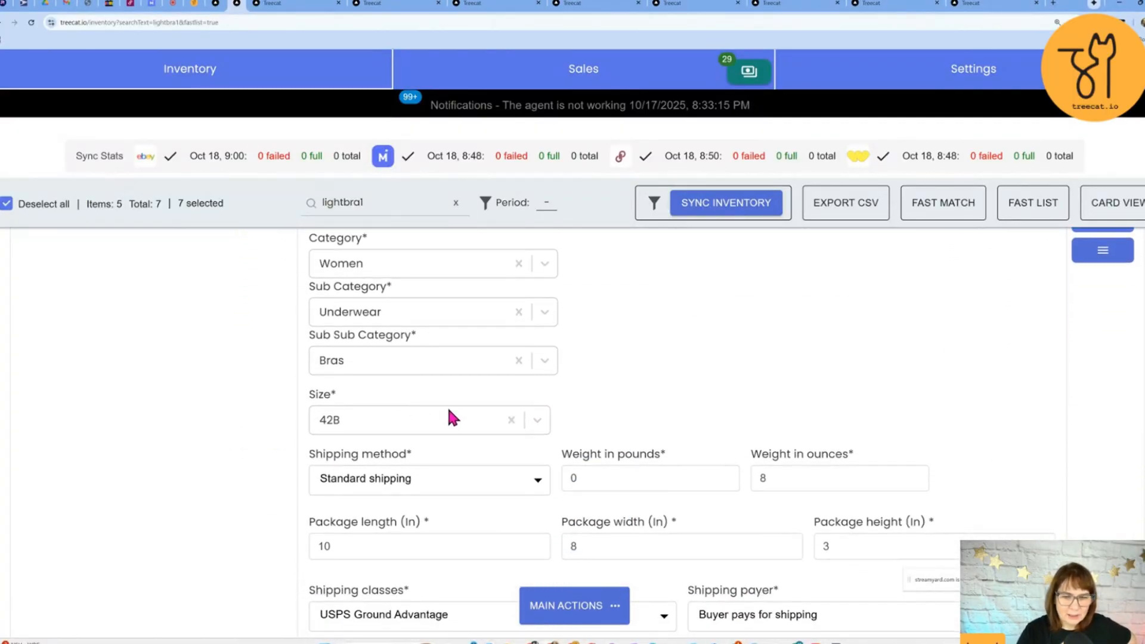
pyautogui.scroll(-2, 431, 405)
pyautogui.scroll(-1, 417, 415)
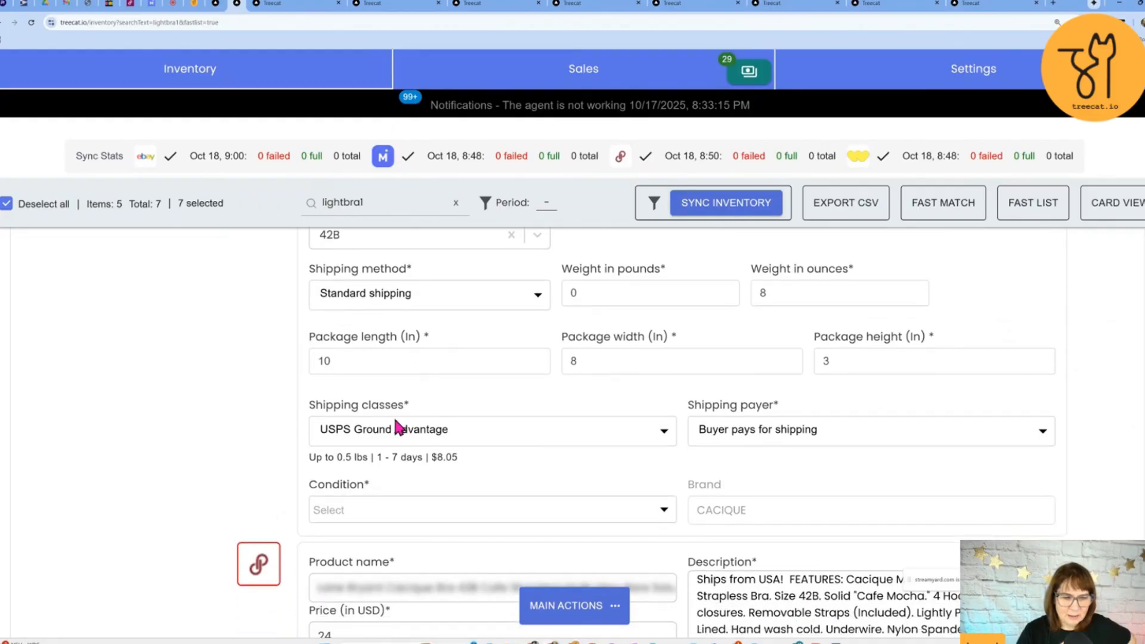
pyautogui.click(470, 511)
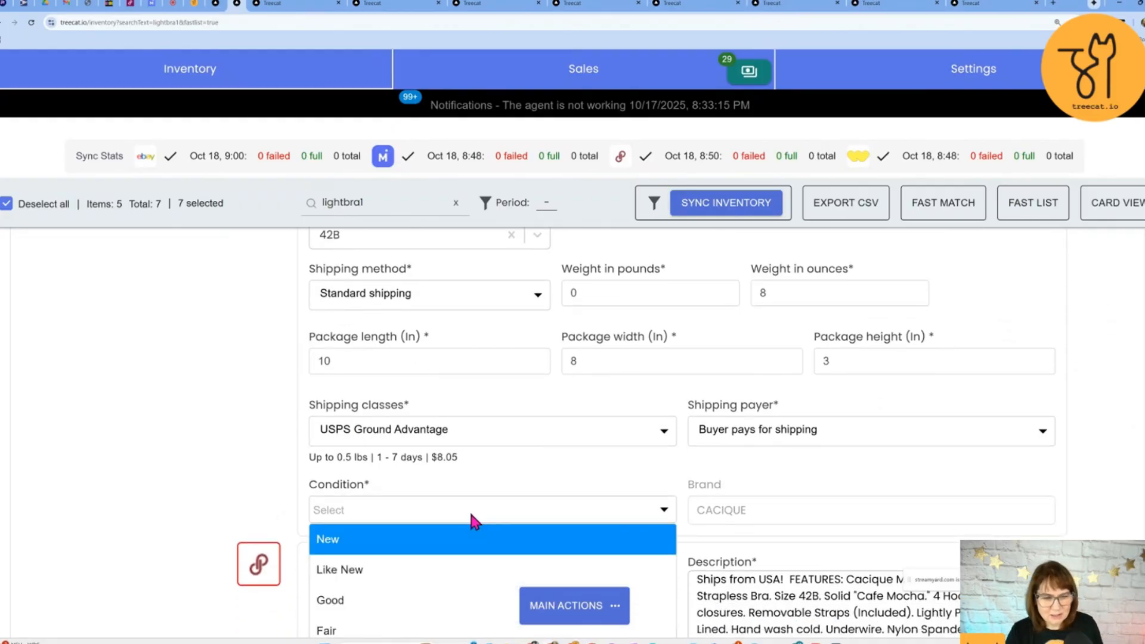
pyautogui.click(390, 569)
pyautogui.scroll(-1, 739, 535)
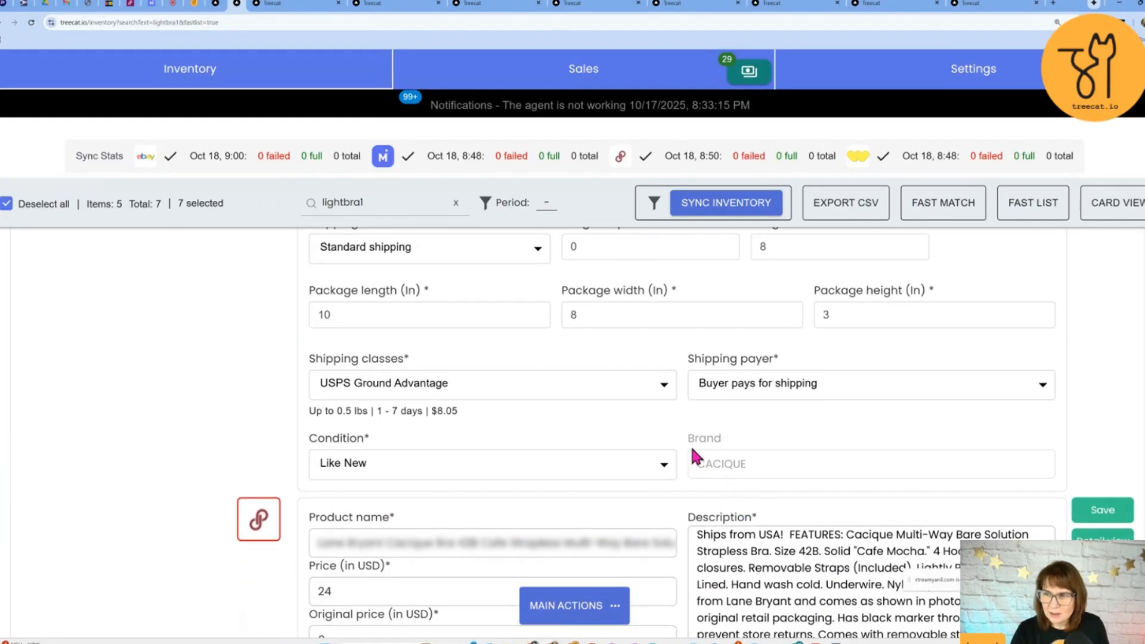
pyautogui.click(1100, 511)
# - Set the original price in the Cacique bra's Poshmark draft to 56 and save it
pyautogui.scroll(-2, 696, 480)
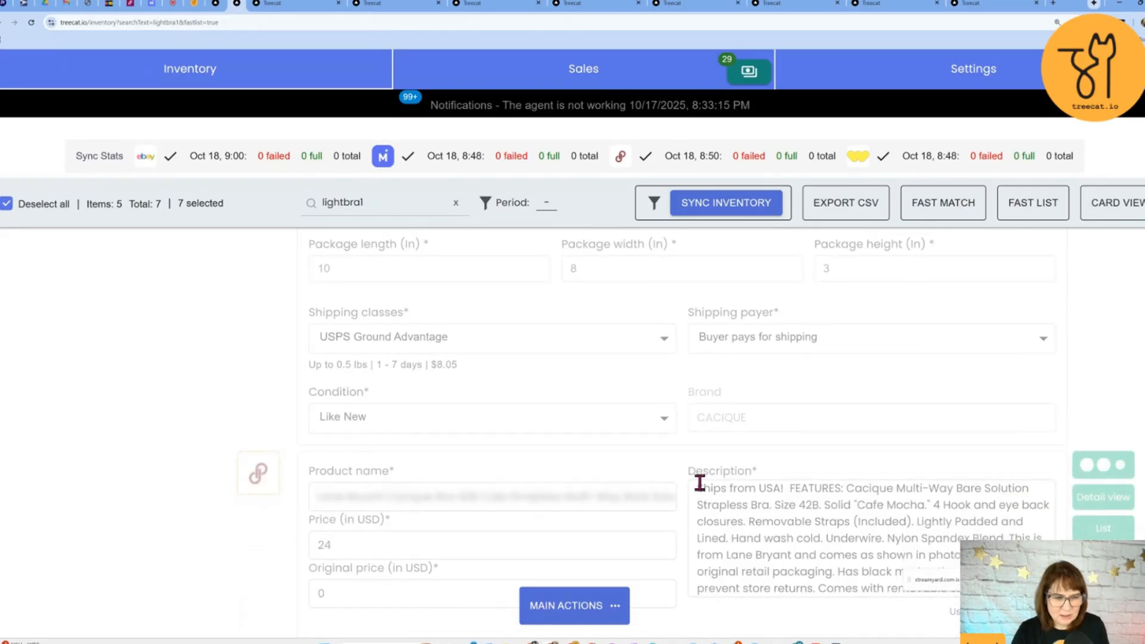
pyautogui.doubleClick(316, 547)
pyautogui.write('56')
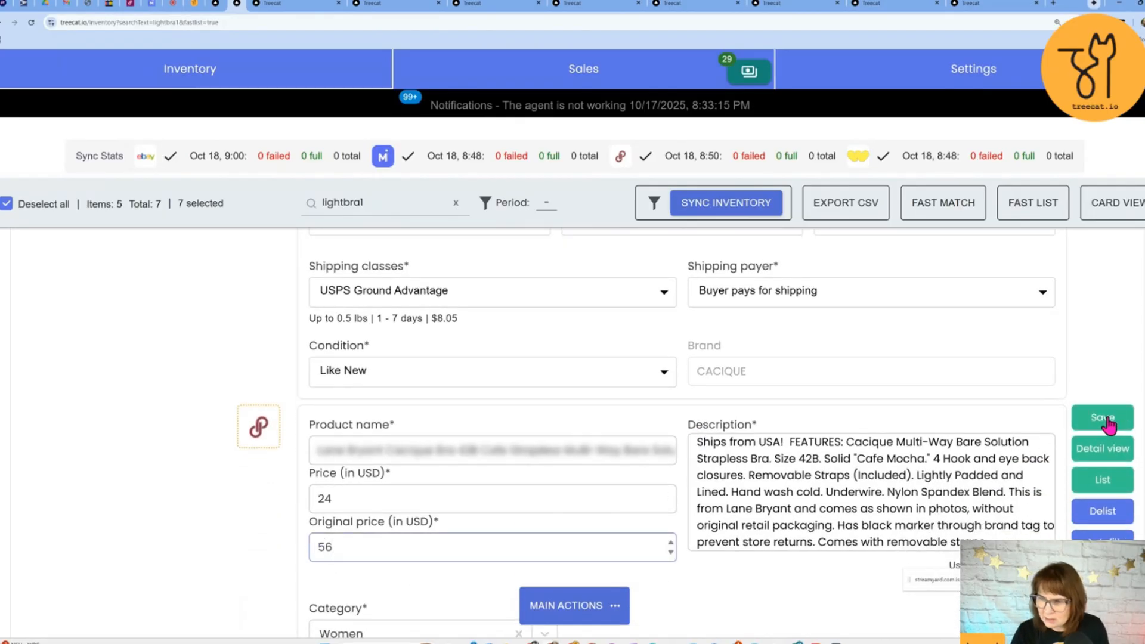
pyautogui.click(1103, 418)
# - Replace the Brown color in the Cacique bra's Poshmark draft with Tan and Cream
pyautogui.scroll(-5, 630, 454)
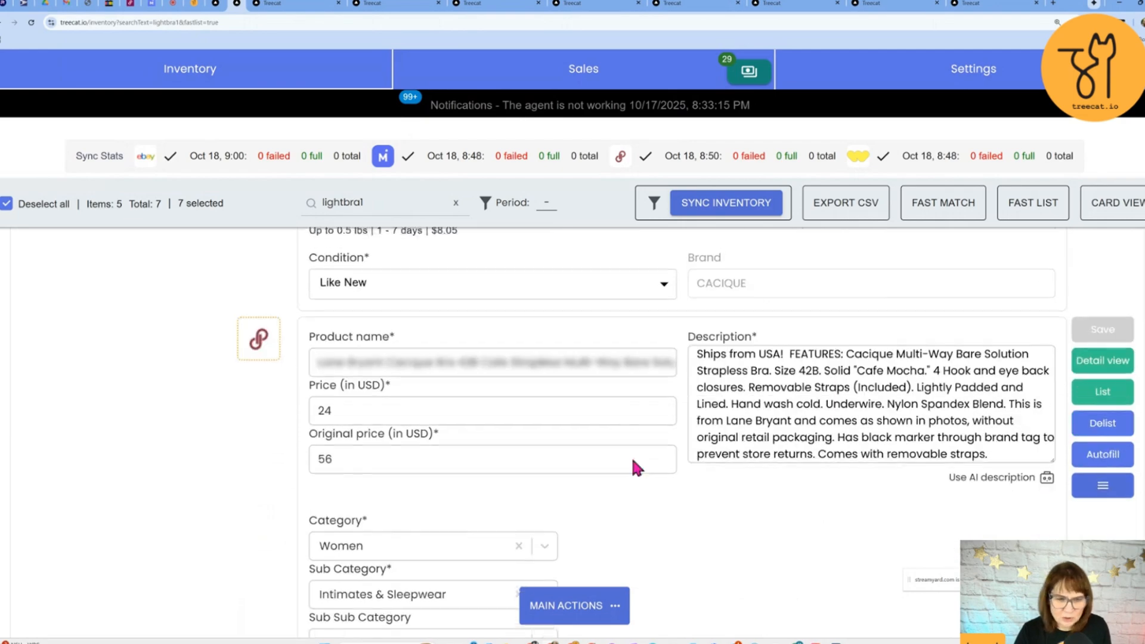
pyautogui.scroll(-1, 633, 464)
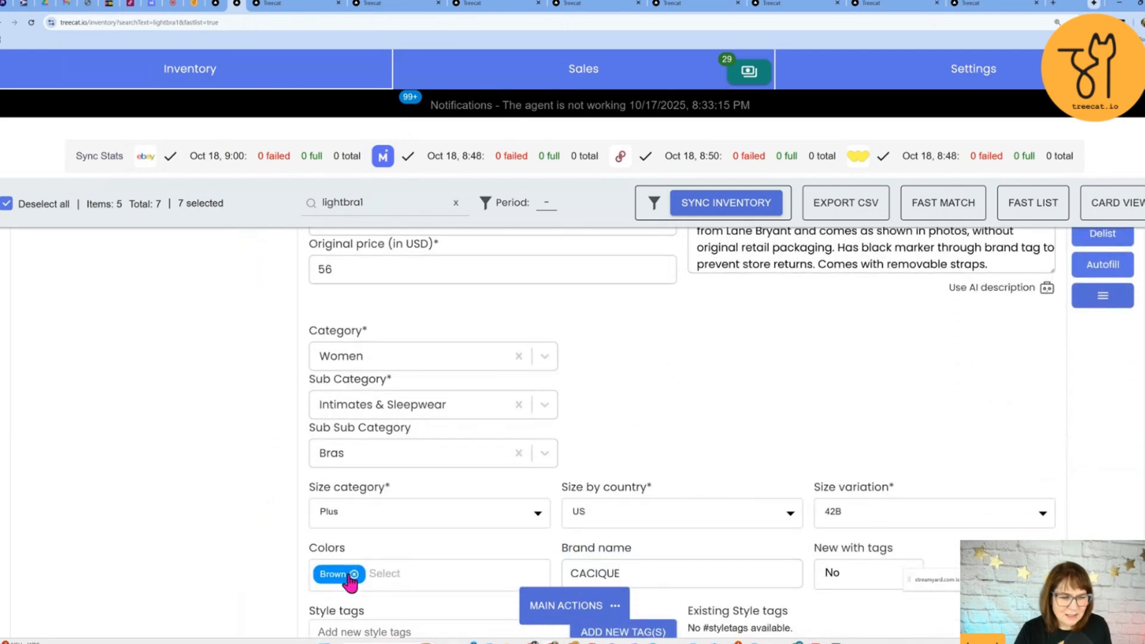
pyautogui.scroll(-2, 370, 560)
pyautogui.click(354, 482)
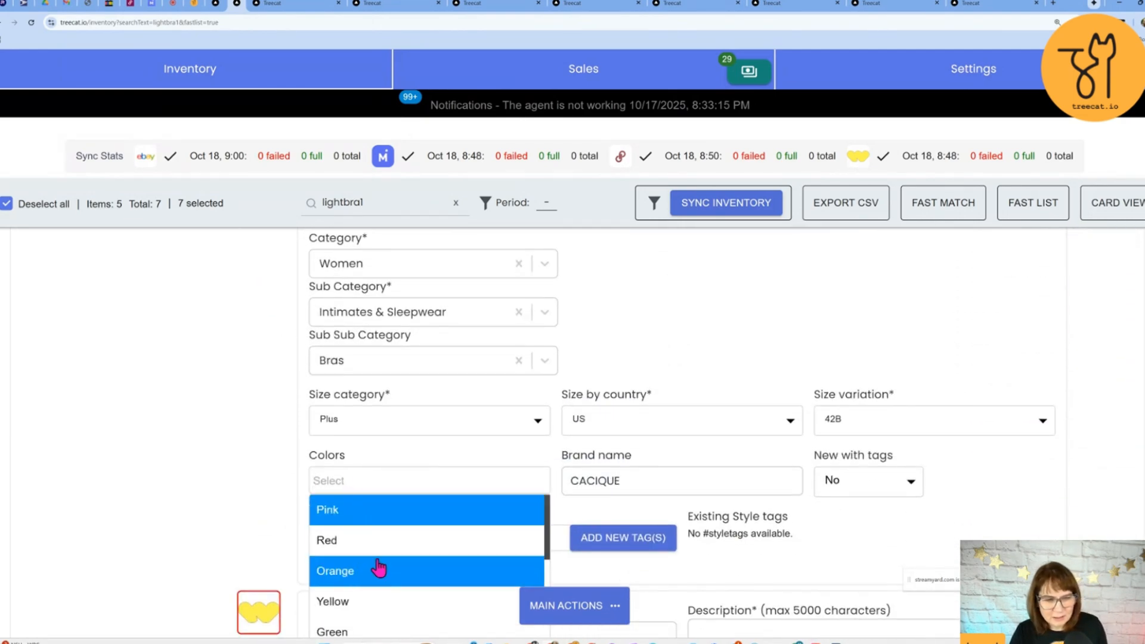
pyautogui.write('ta')
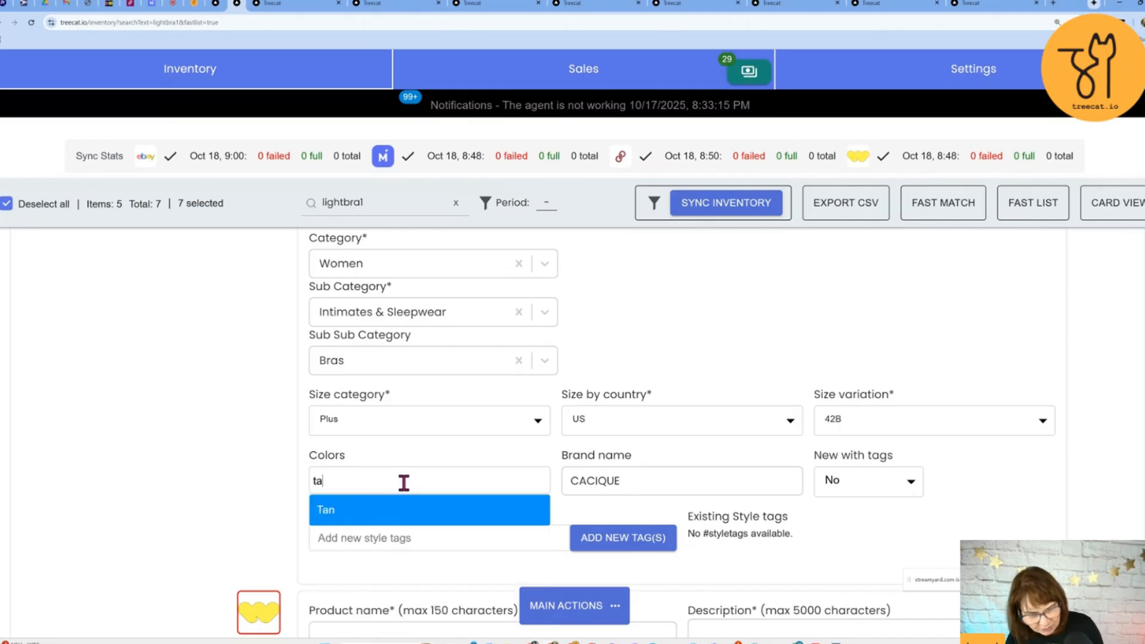
pyautogui.click(333, 521)
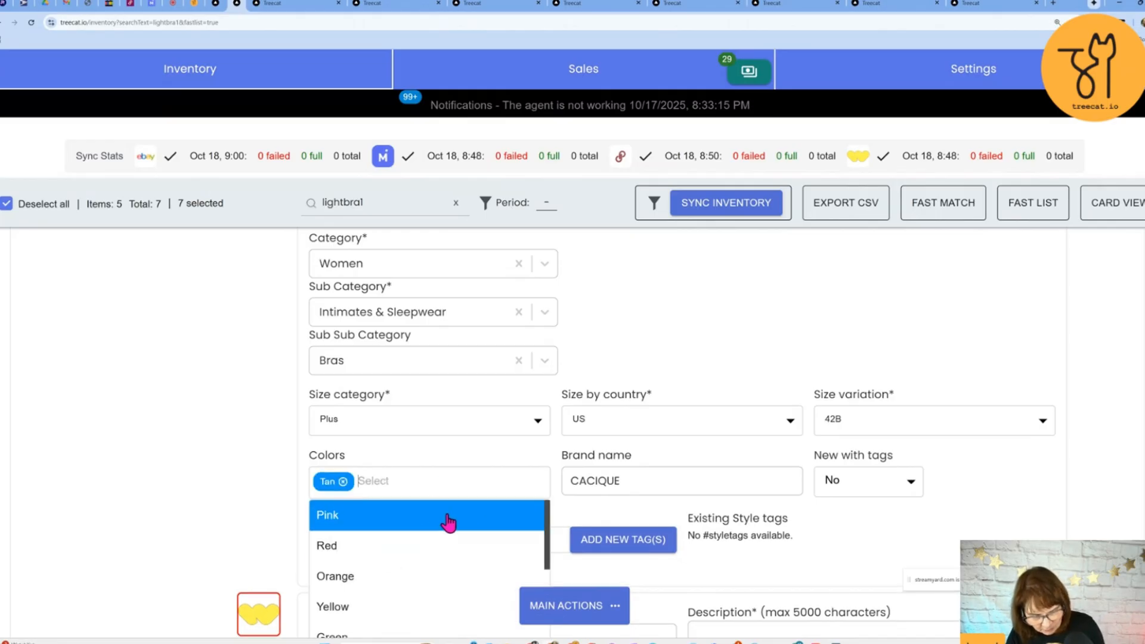
pyautogui.write('cre')
pyautogui.click(343, 514)
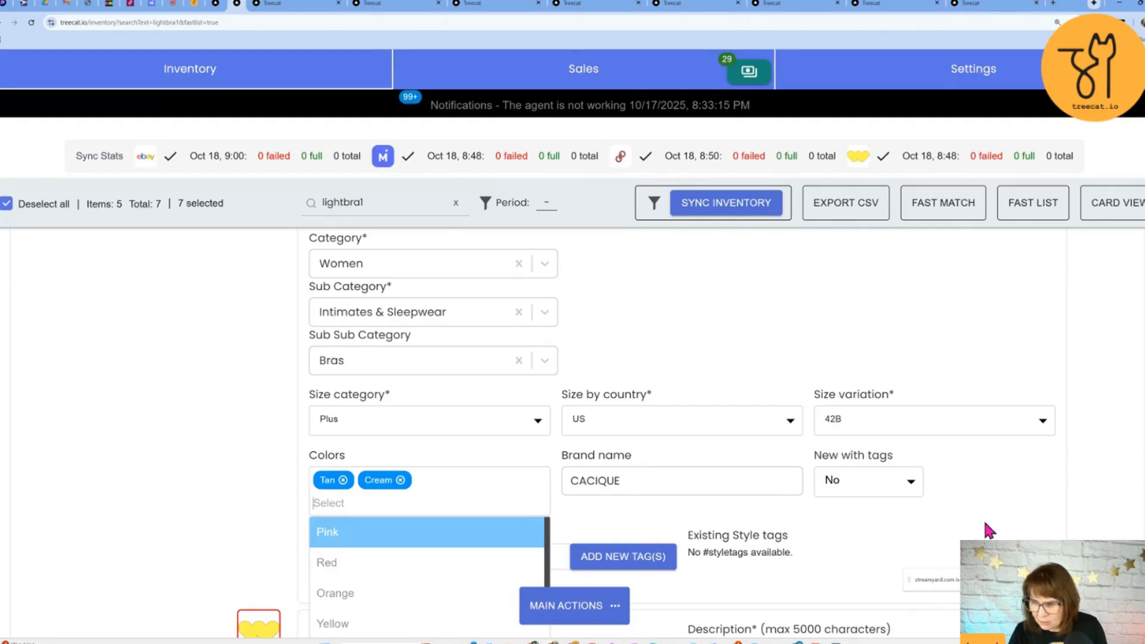
pyautogui.scroll(-2, 813, 410)
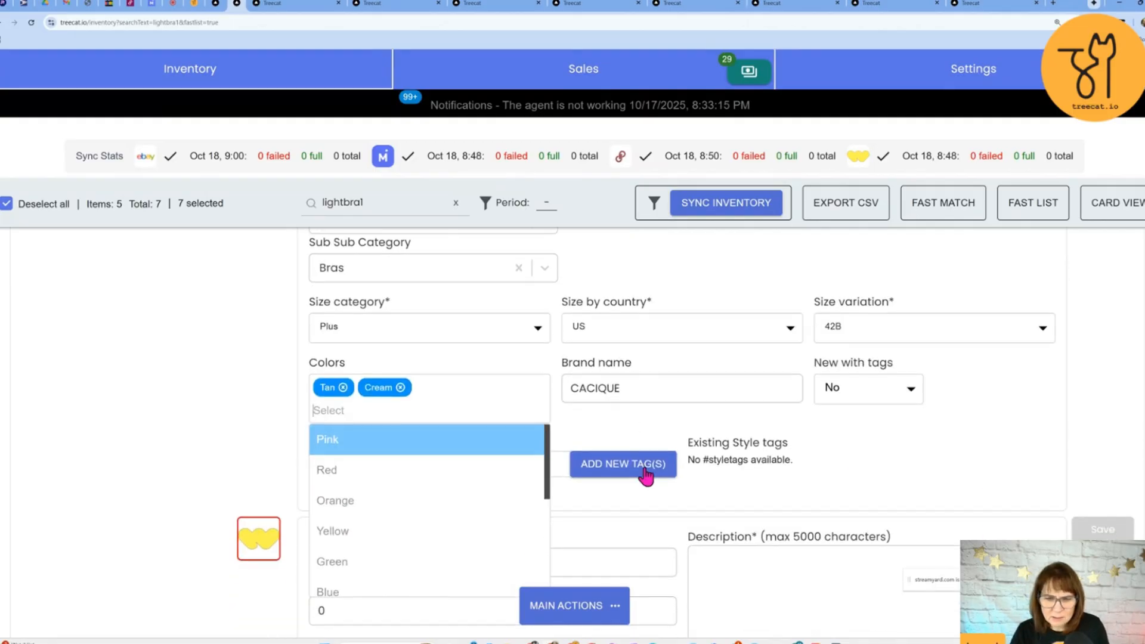
pyautogui.click(268, 415)
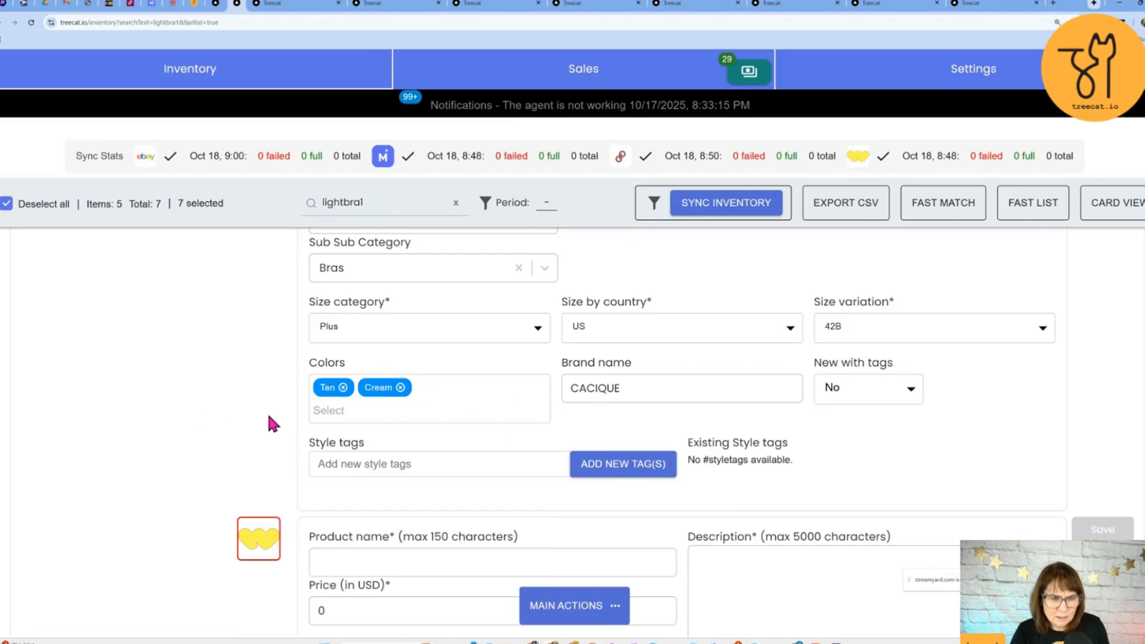
pyautogui.scroll(5, 763, 396)
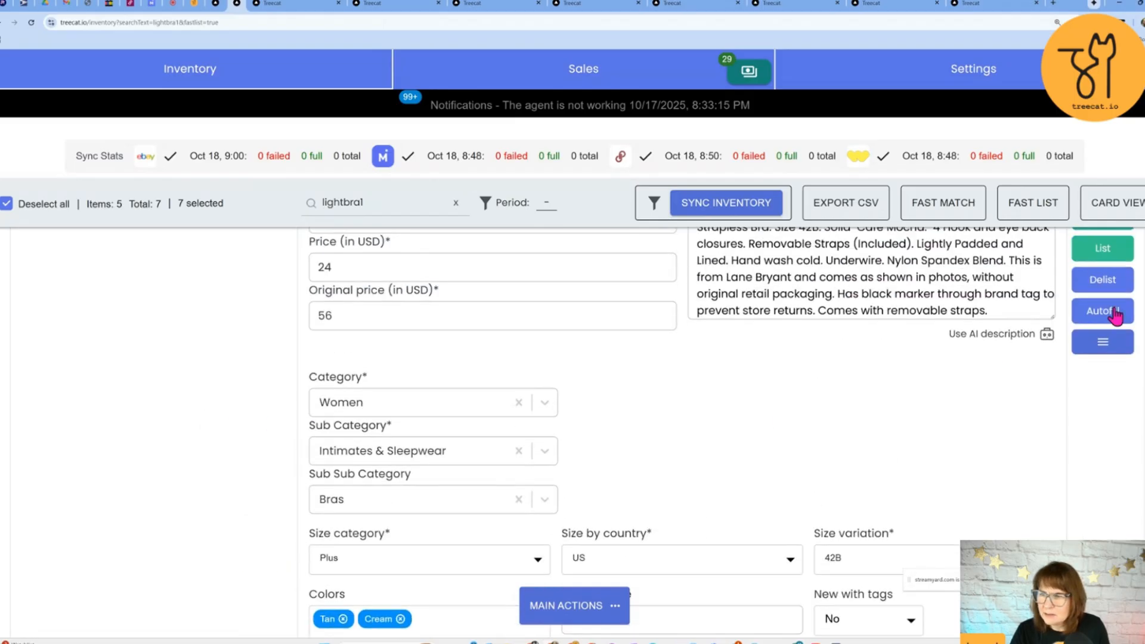
pyautogui.scroll(2, 1051, 339)
# - Examine the Lilyette minimizer bra's eBay details and its Mercari category, size, shipping and condition fields
pyautogui.scroll(-5, 632, 426)
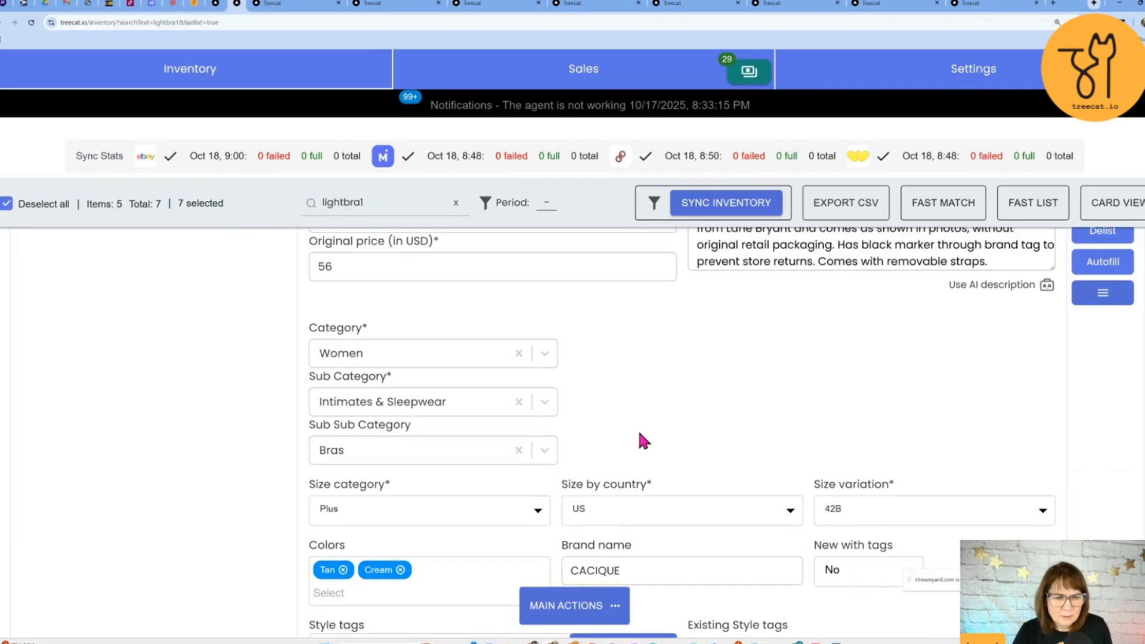
pyautogui.scroll(-1, 638, 415)
pyautogui.scroll(-5, 553, 400)
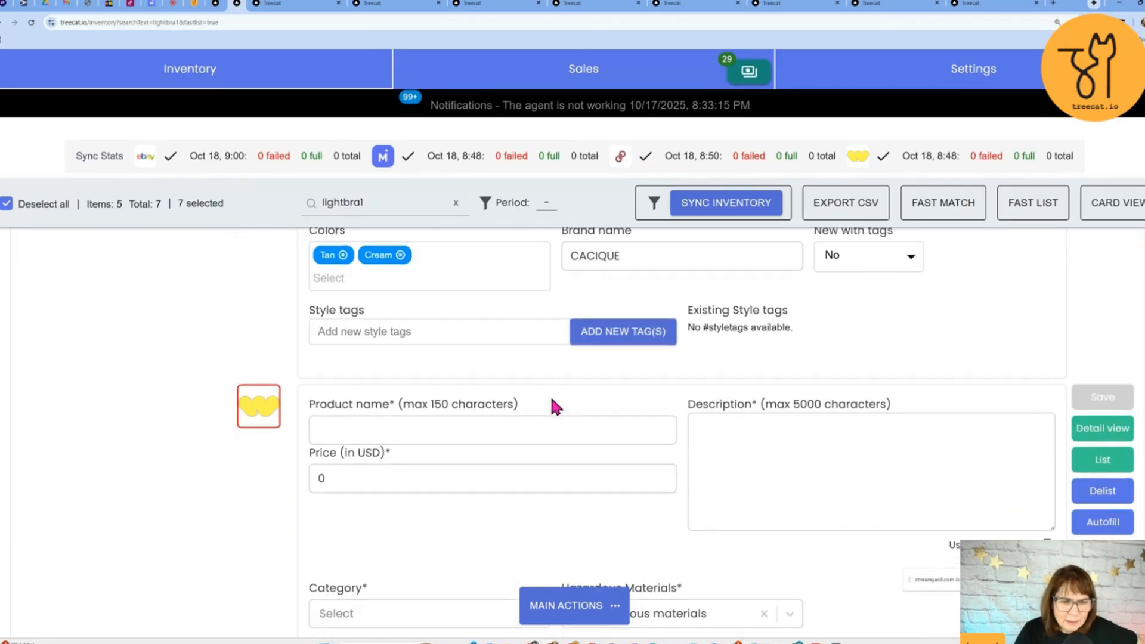
pyautogui.scroll(-10, 553, 406)
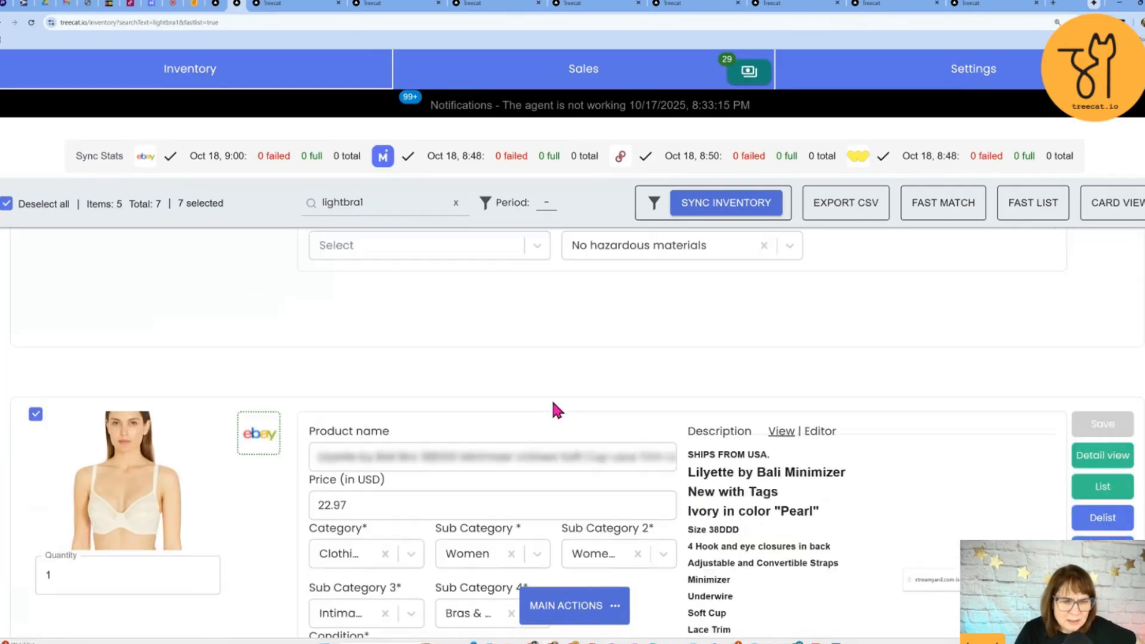
pyautogui.scroll(-9, 565, 427)
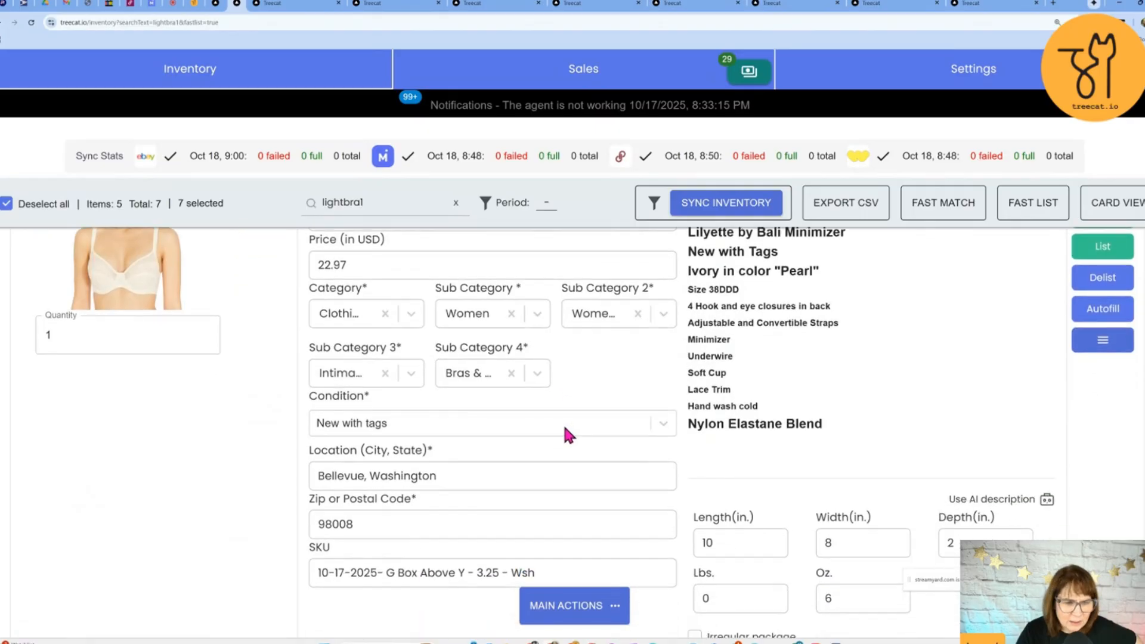
pyautogui.scroll(-10, 562, 426)
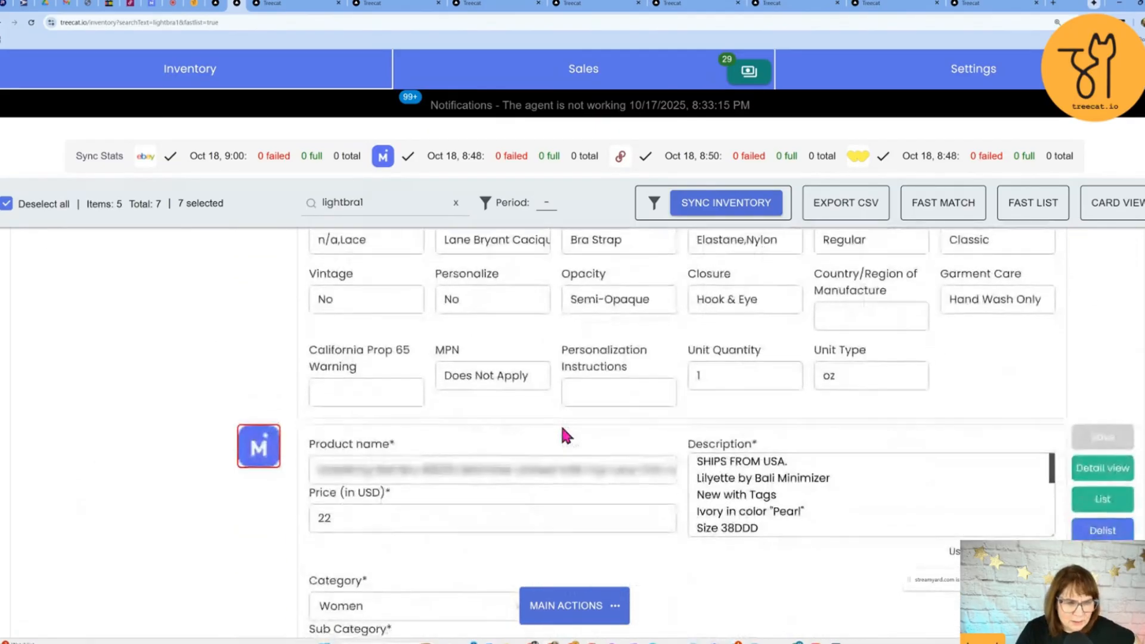
pyautogui.scroll(-15, 562, 426)
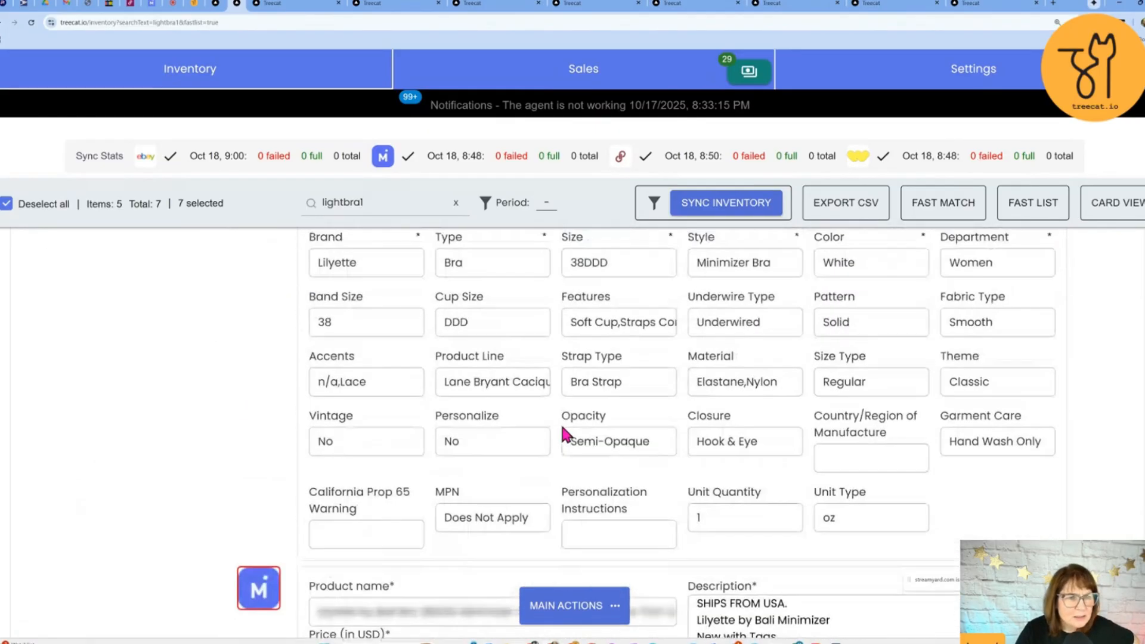
pyautogui.scroll(-15, 562, 428)
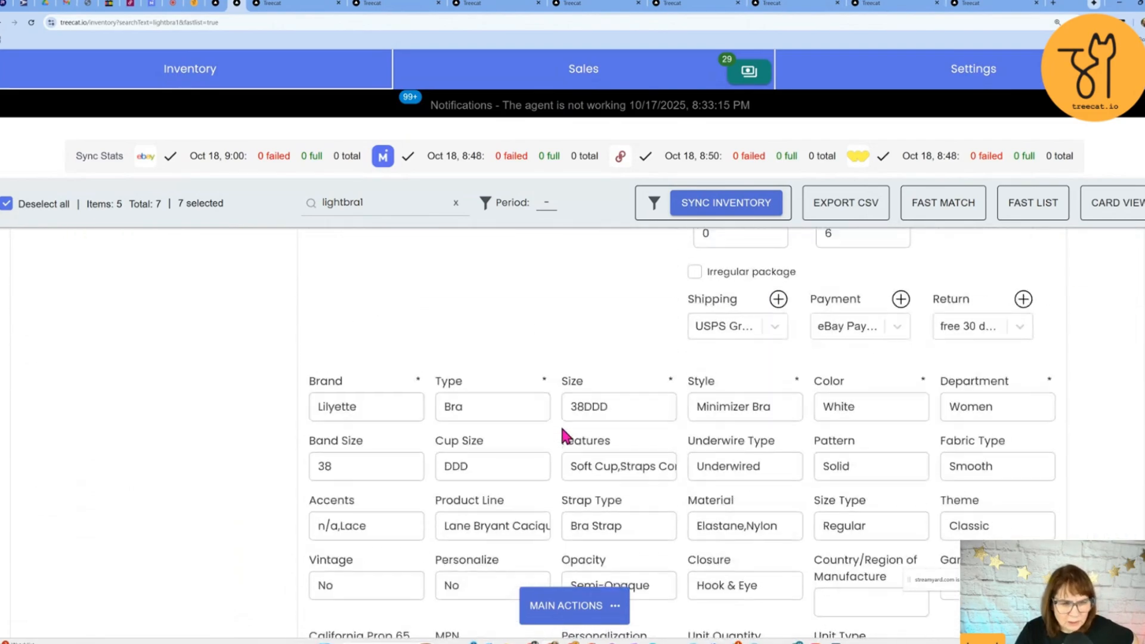
pyautogui.scroll(-3, 562, 432)
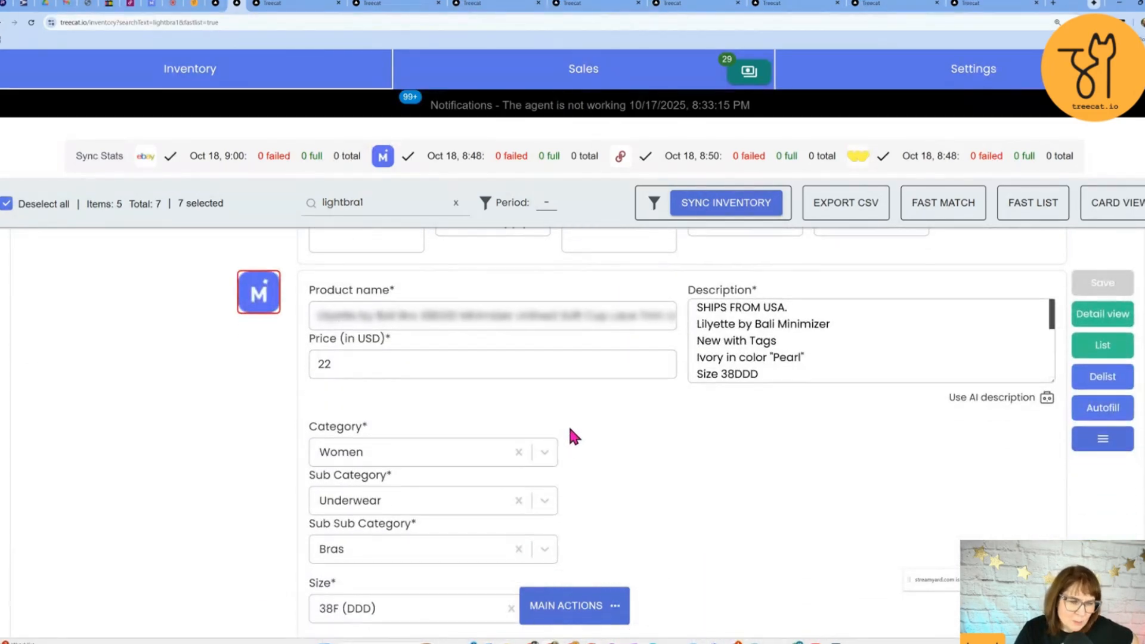
pyautogui.scroll(-5, 596, 422)
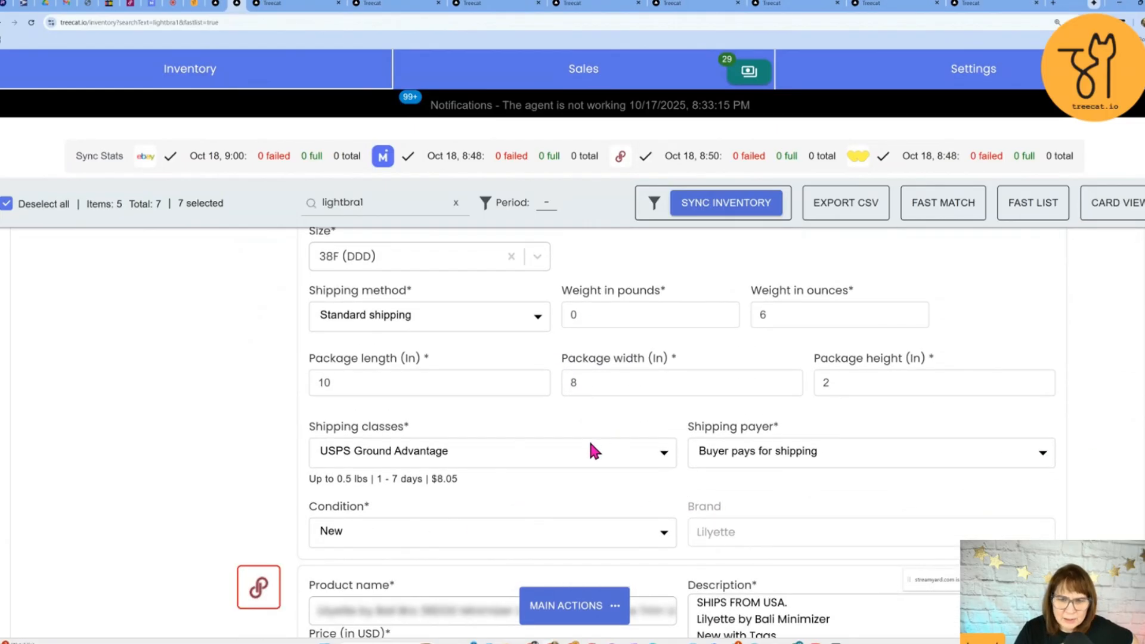
# - Set the original price in the Lilyette bra's Poshmark draft to 56 and save it
pyautogui.scroll(-7, 570, 448)
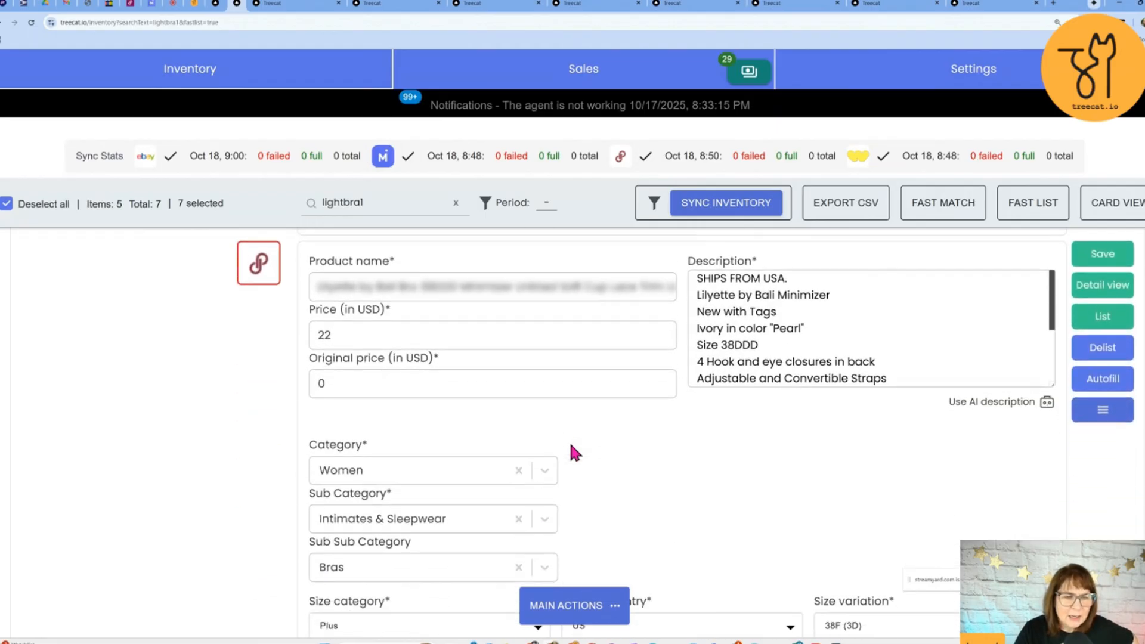
pyautogui.doubleClick(324, 381)
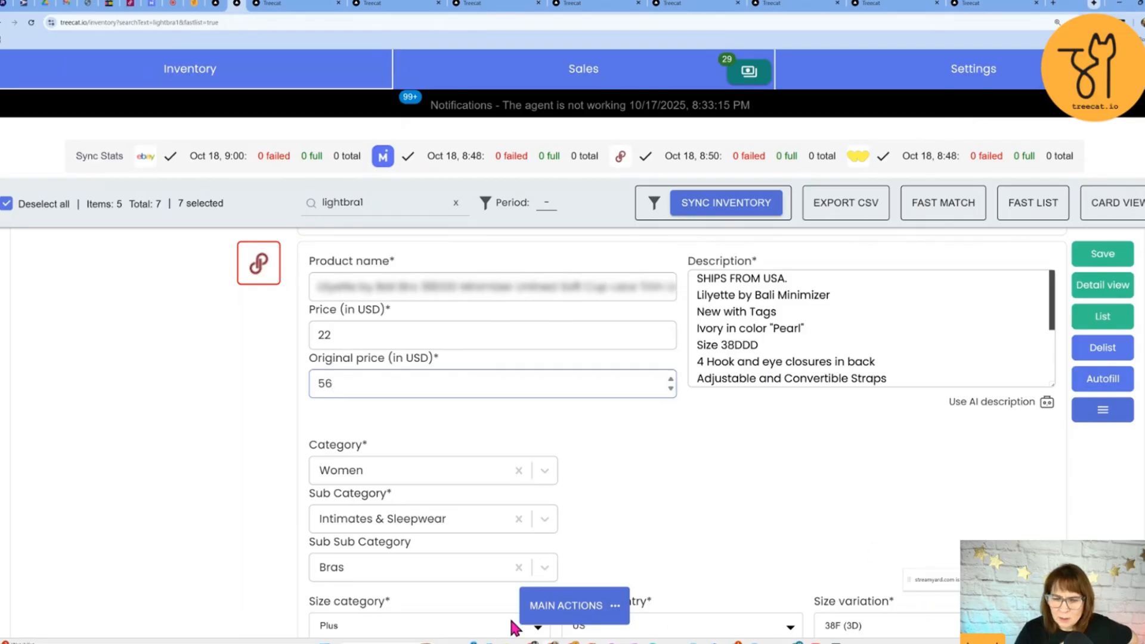
pyautogui.scroll(2, 501, 472)
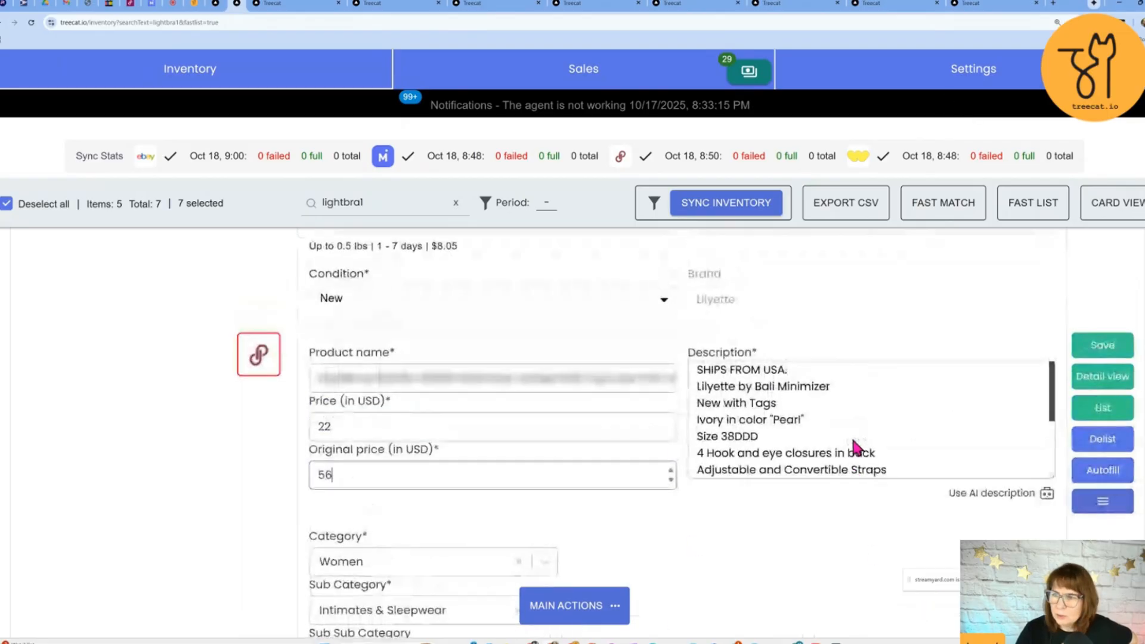
pyautogui.click(1104, 351)
# - Check the Lilyette bra's Poshmark category, size, color and tag fields, and go on to the Auden push-up bra
pyautogui.scroll(-1, 577, 460)
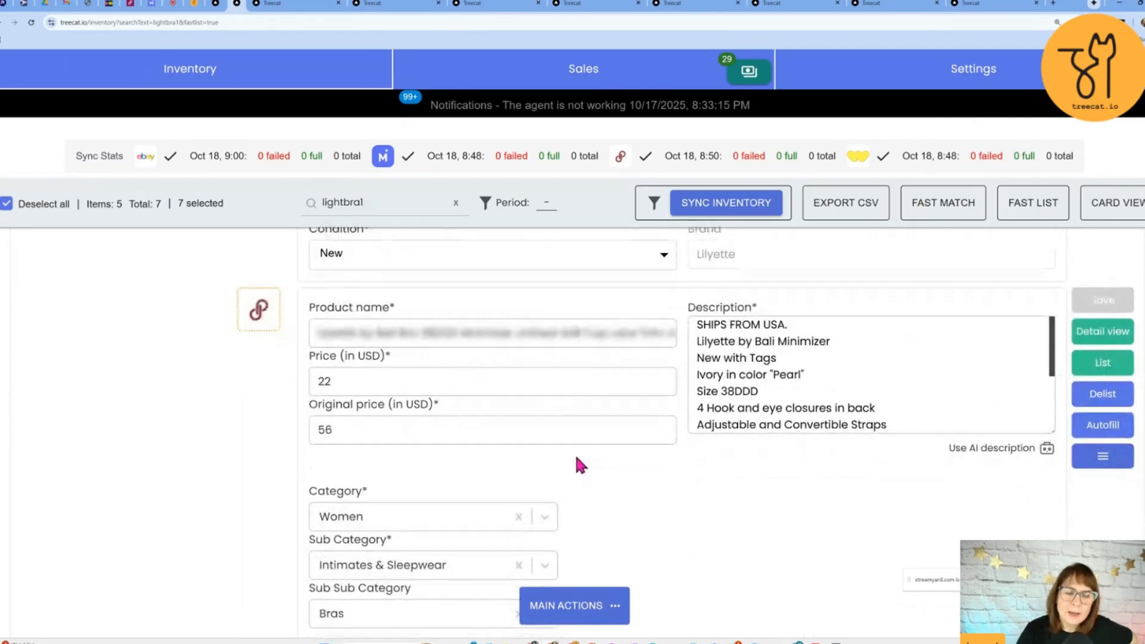
pyautogui.scroll(-1, 574, 459)
pyautogui.scroll(-4, 574, 459)
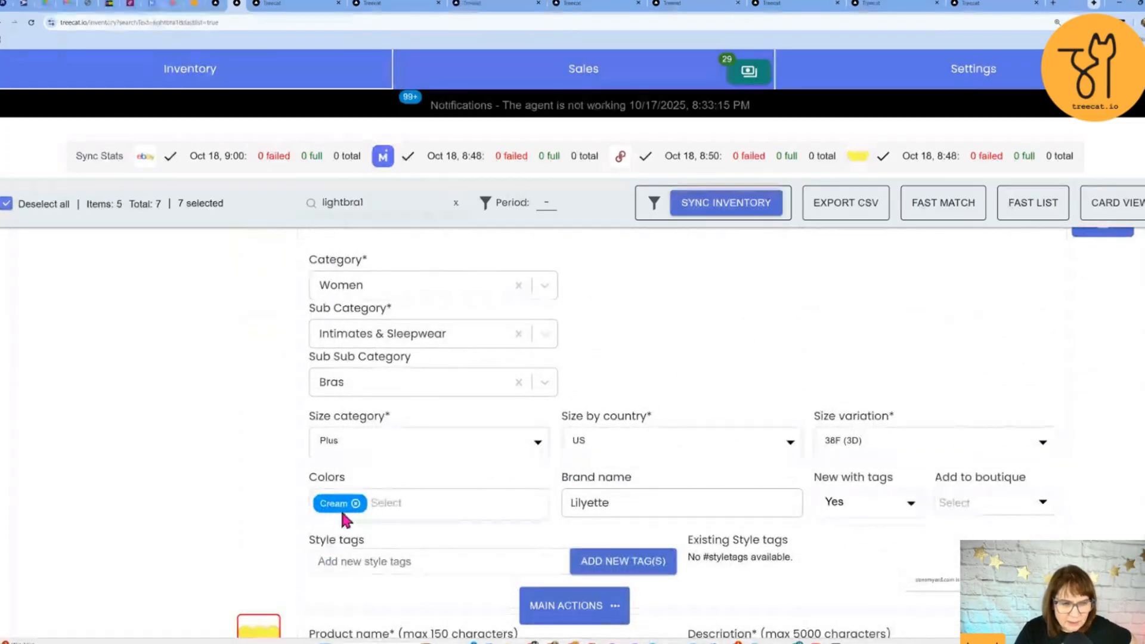
pyautogui.scroll(-3, 542, 481)
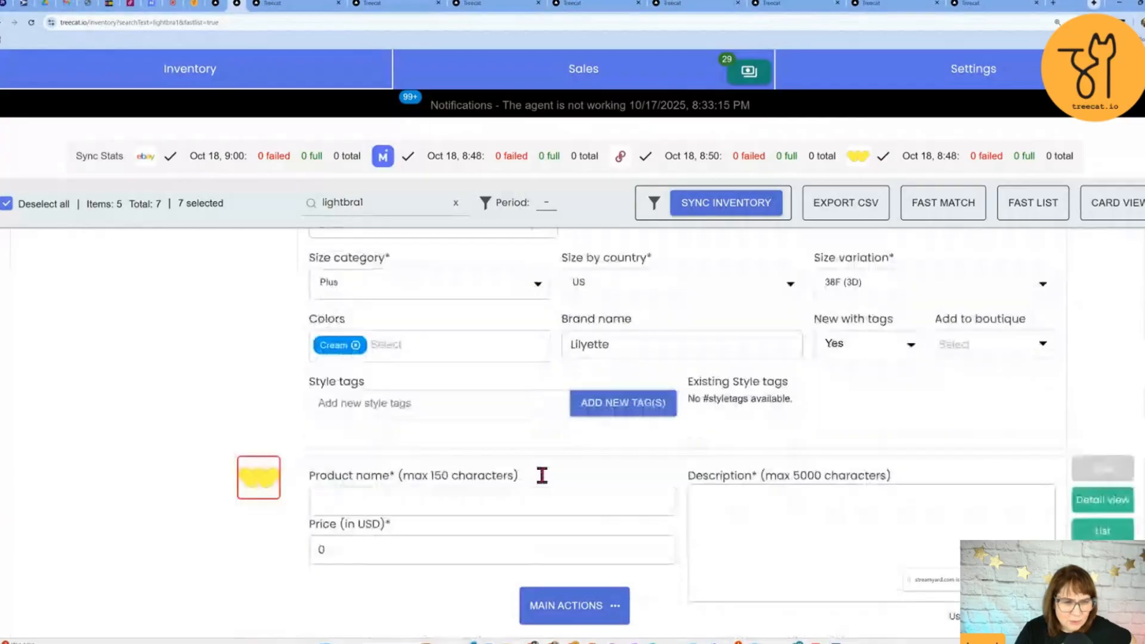
pyautogui.scroll(-10, 542, 475)
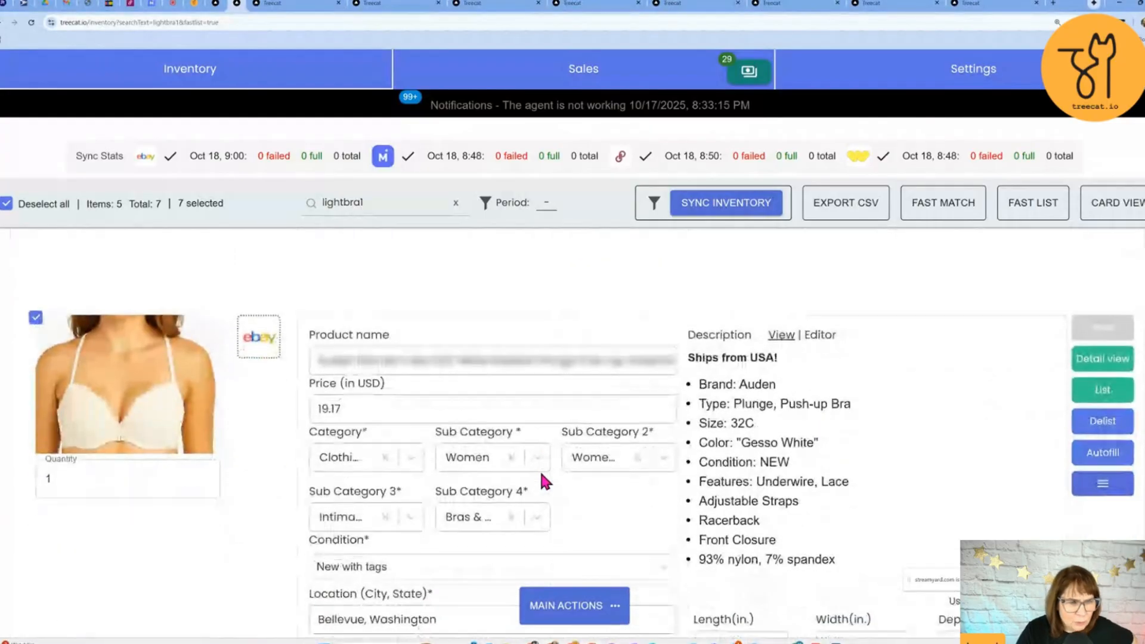
# - Examine the Auden push-up bra's eBay details and its Mercari category, size, shipping and condition fields
pyautogui.scroll(-5, 541, 477)
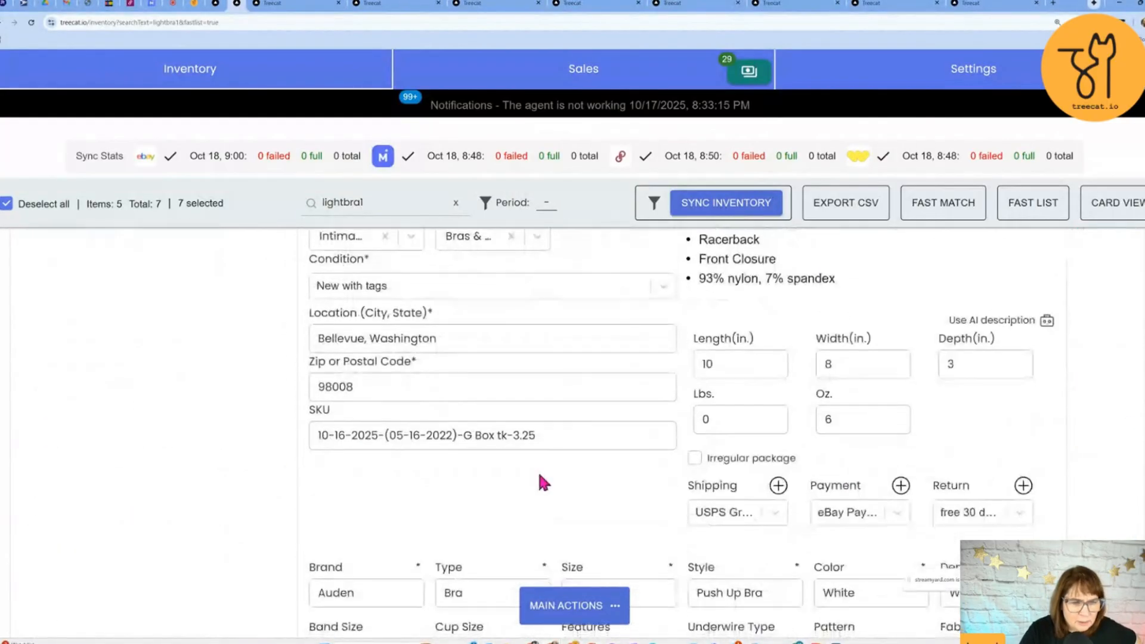
pyautogui.scroll(-10, 542, 482)
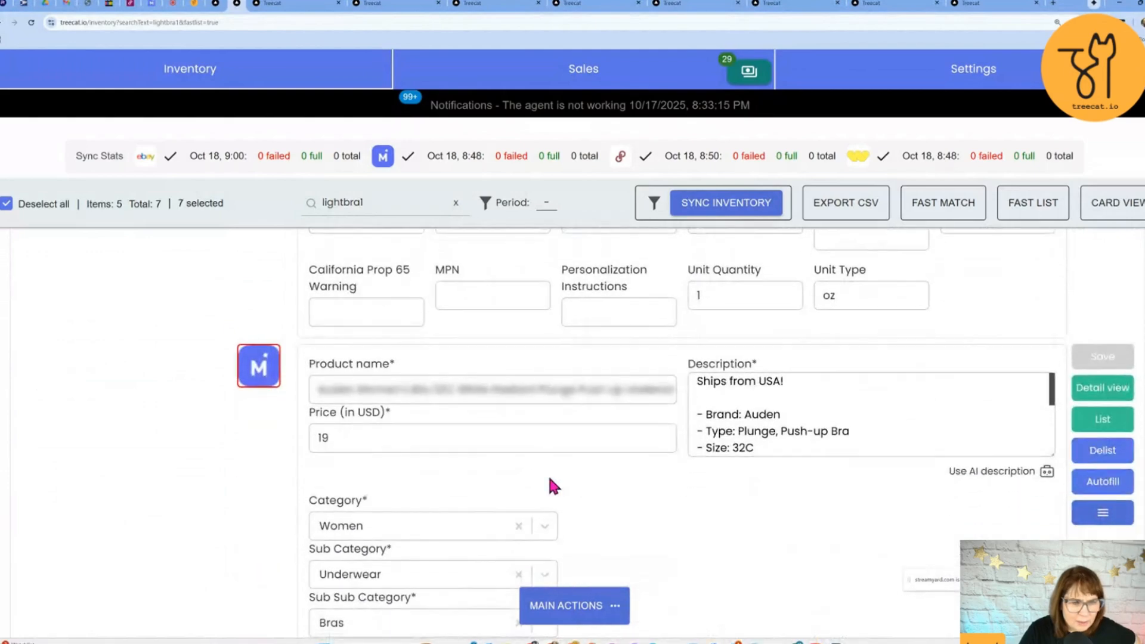
pyautogui.scroll(-5, 549, 480)
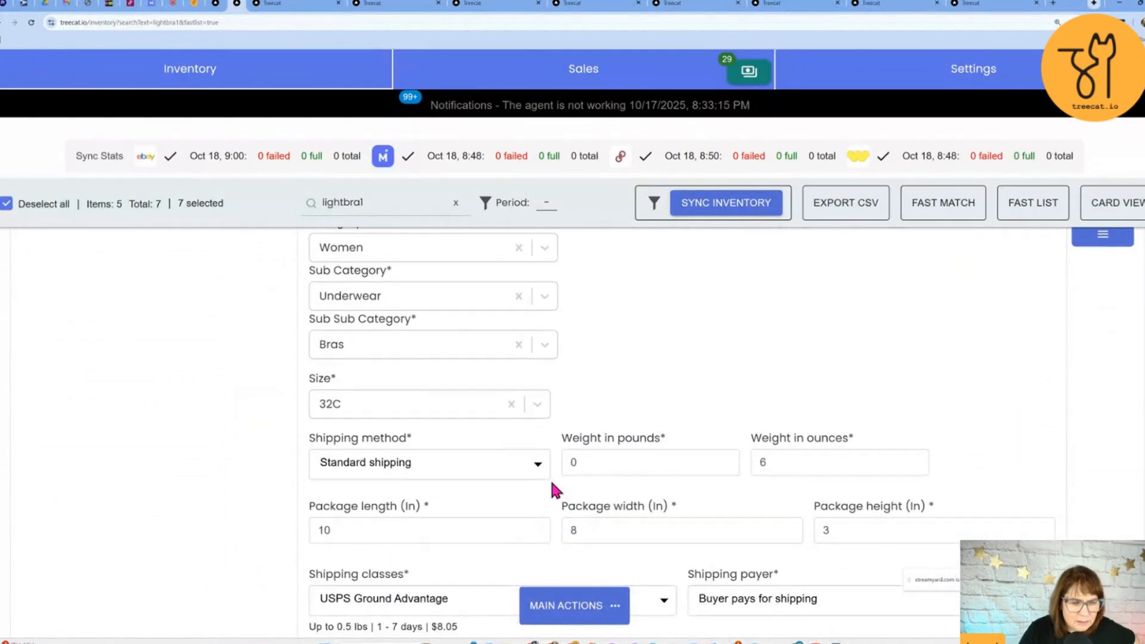
pyautogui.scroll(-3, 552, 484)
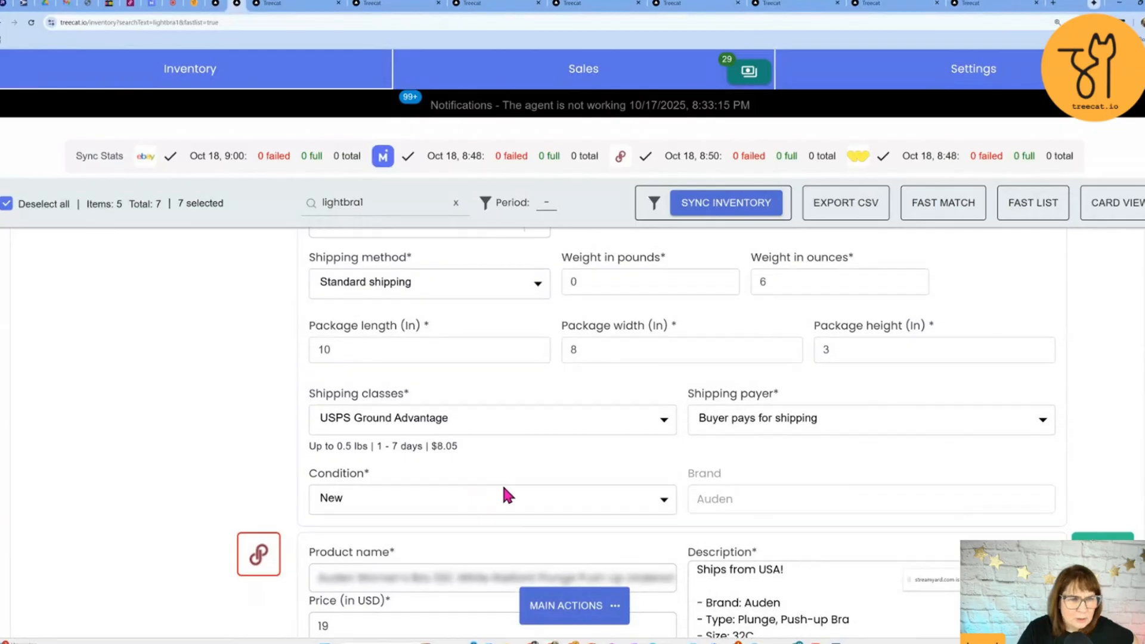
pyautogui.scroll(15, 476, 471)
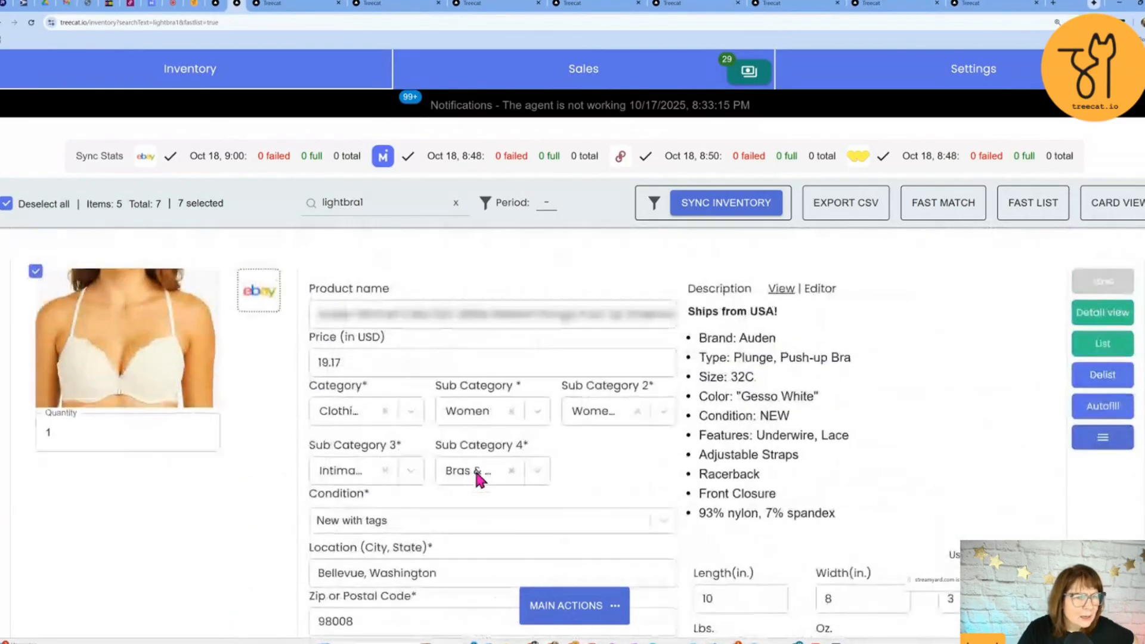
pyautogui.scroll(-10, 475, 467)
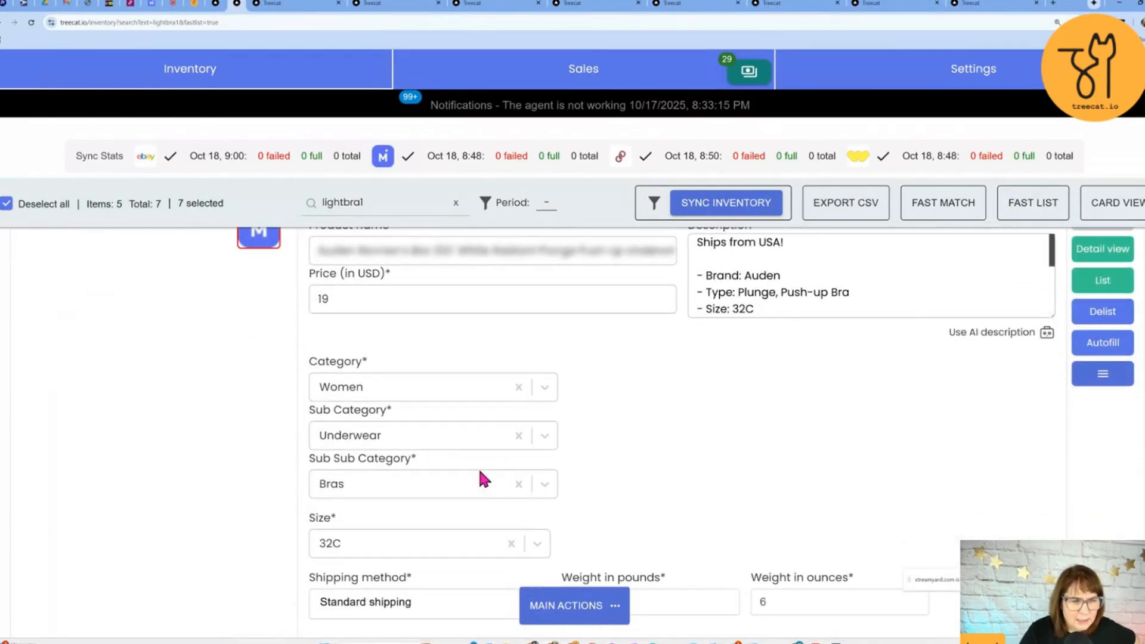
pyautogui.scroll(-4, 480, 477)
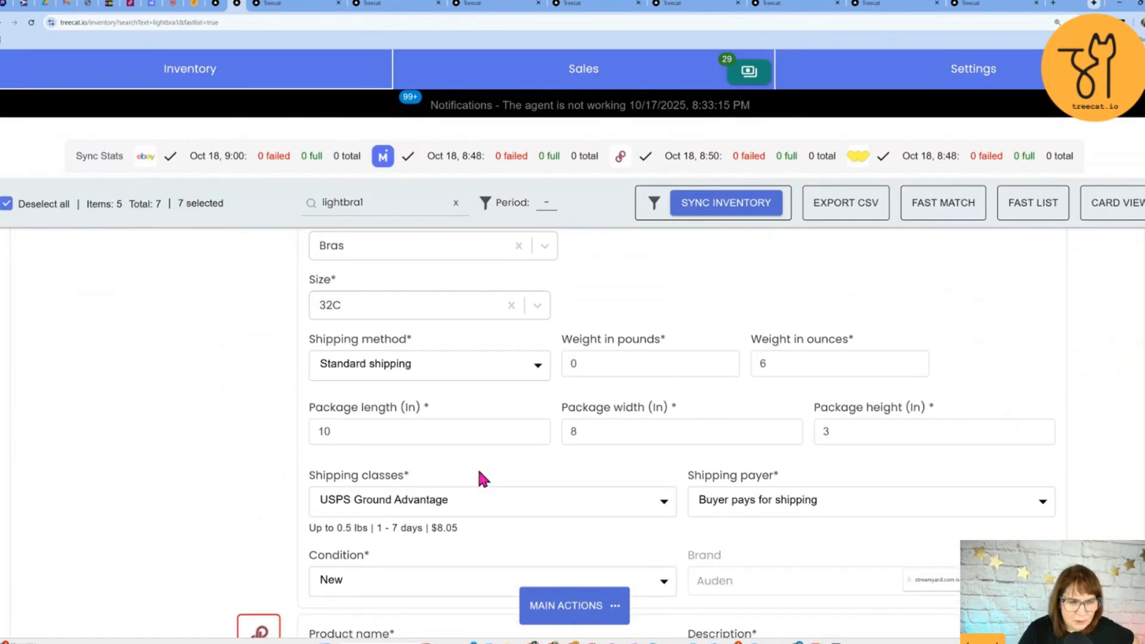
pyautogui.scroll(-9, 481, 477)
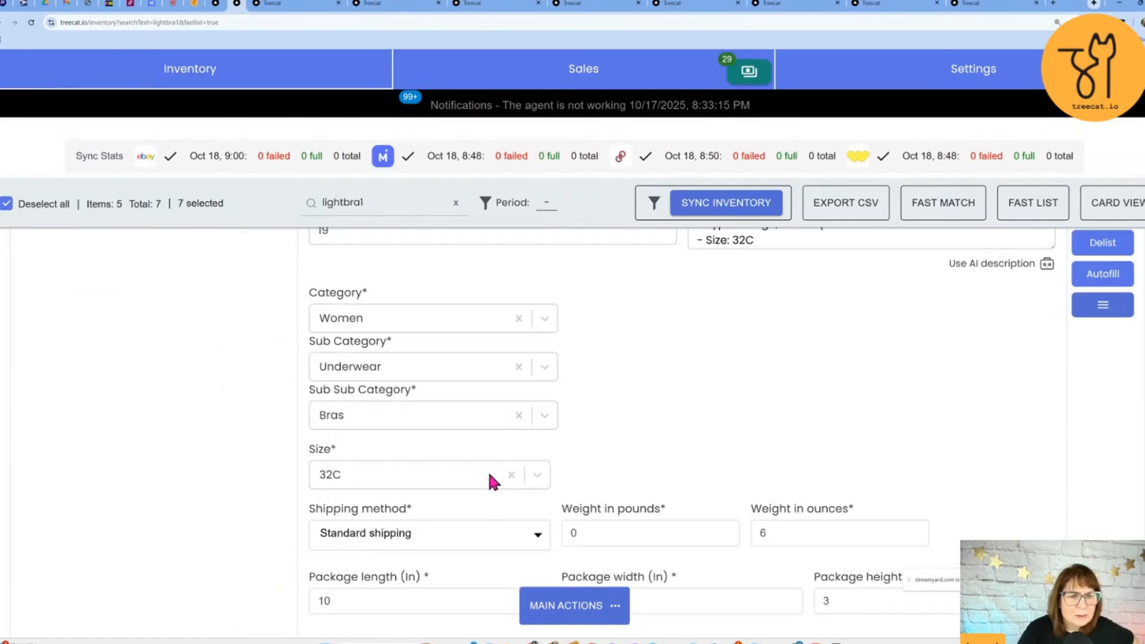
pyautogui.scroll(10, 488, 475)
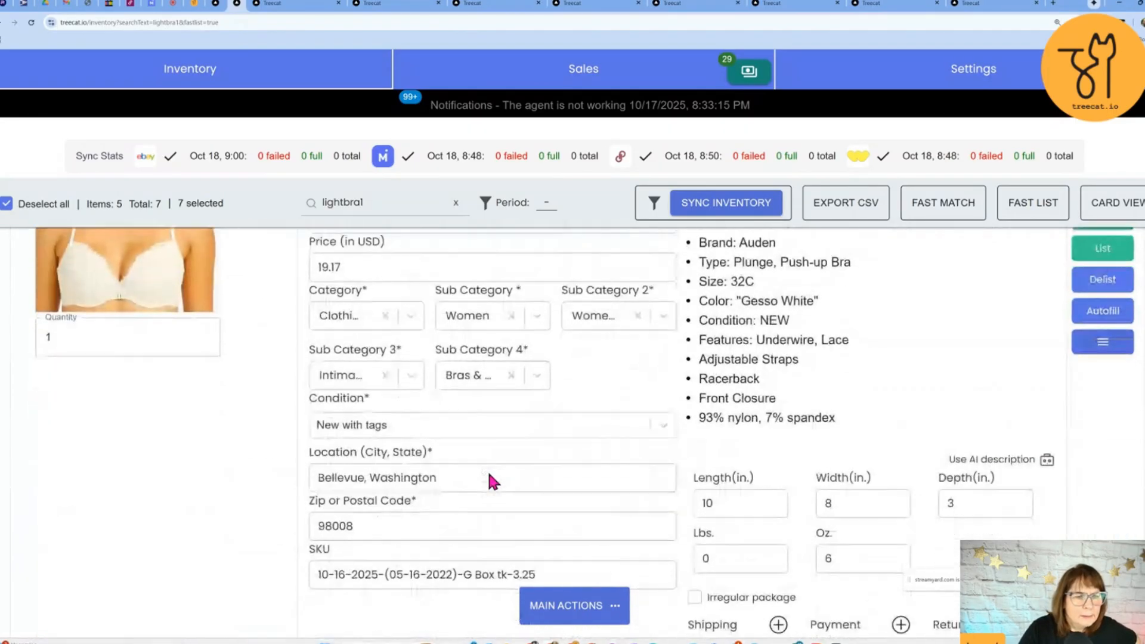
pyautogui.scroll(-12, 489, 475)
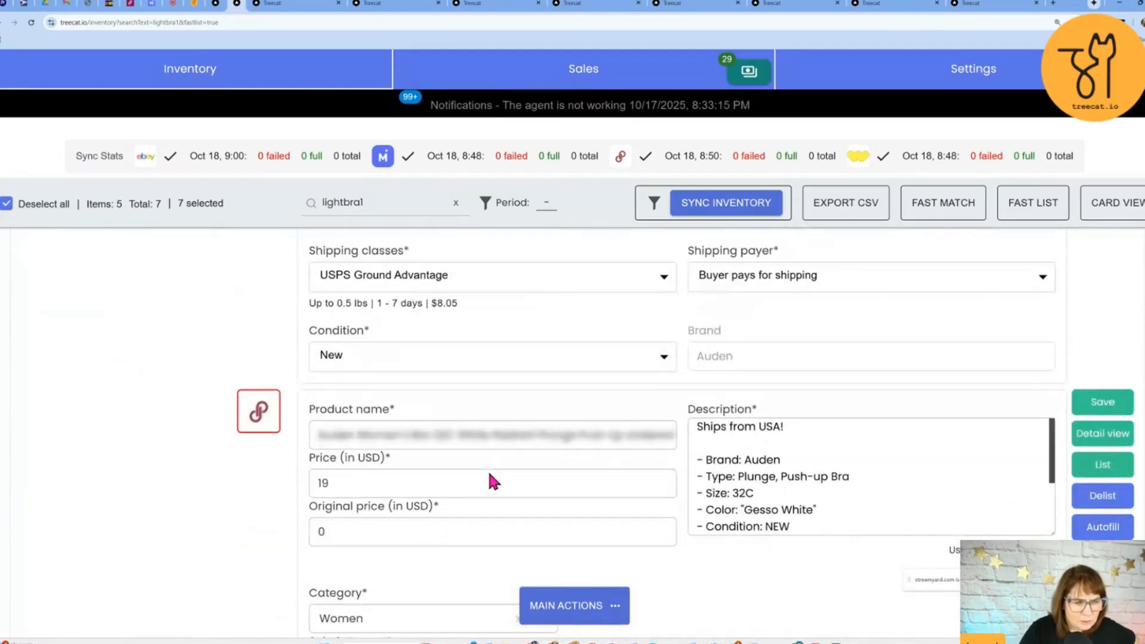
# - Set the original price in the Auden bra's Poshmark draft to 38 and save it
pyautogui.scroll(-1, 489, 474)
pyautogui.doubleClick(319, 486)
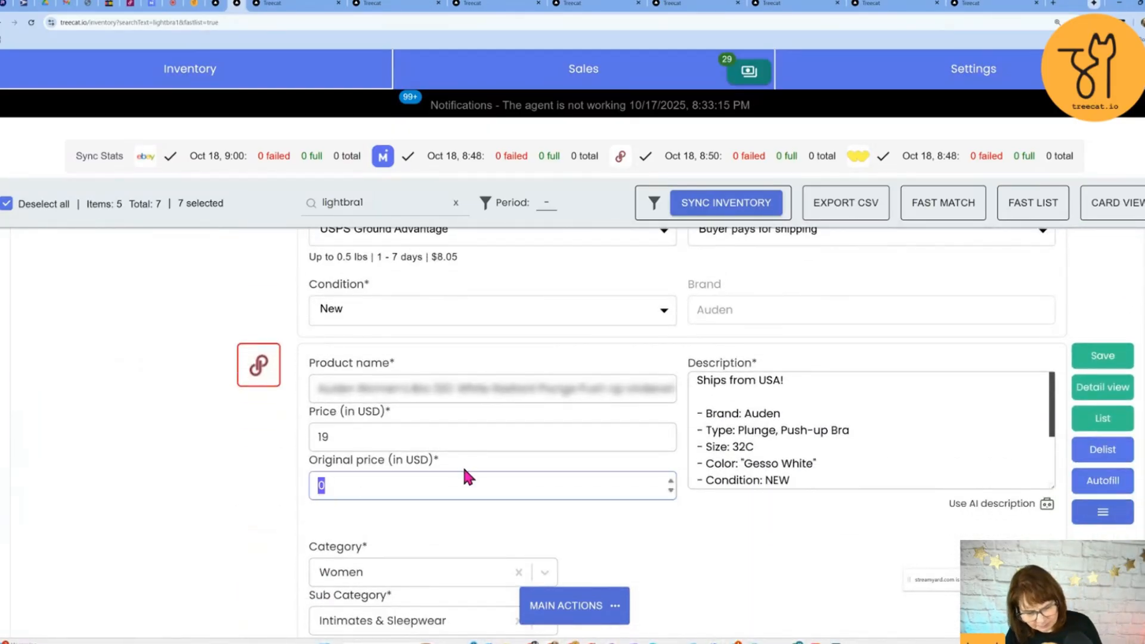
pyautogui.write('38')
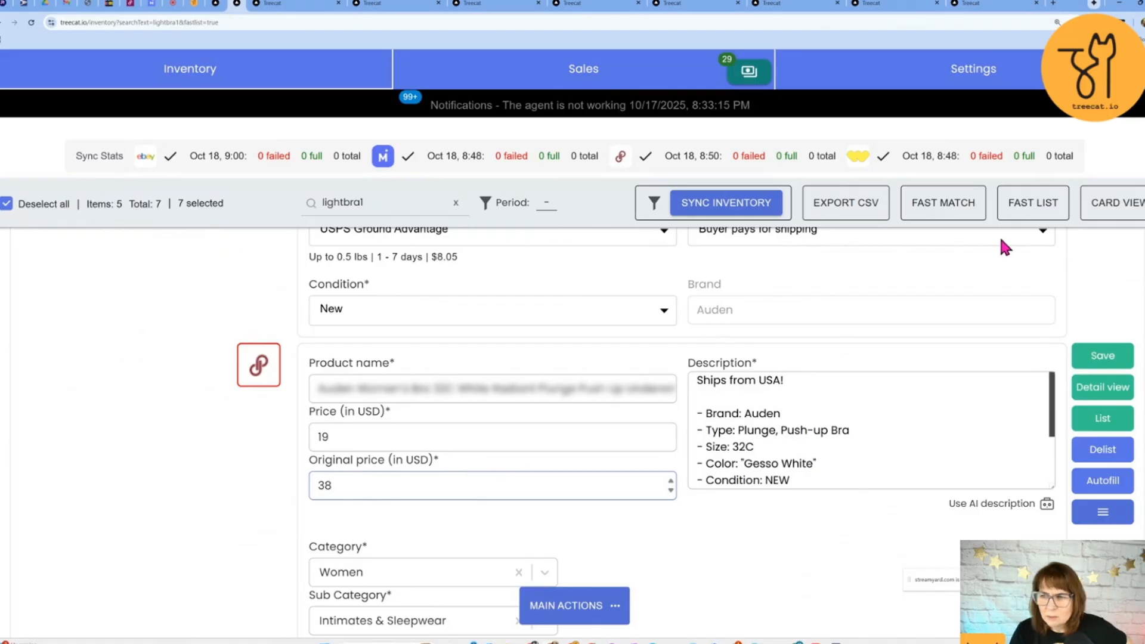
# - Check the Auden bra's Poshmark description, category, size and color fields, and go on to the Cacique strapless bra
pyautogui.scroll(-2, 967, 388)
pyautogui.scroll(-3, 539, 519)
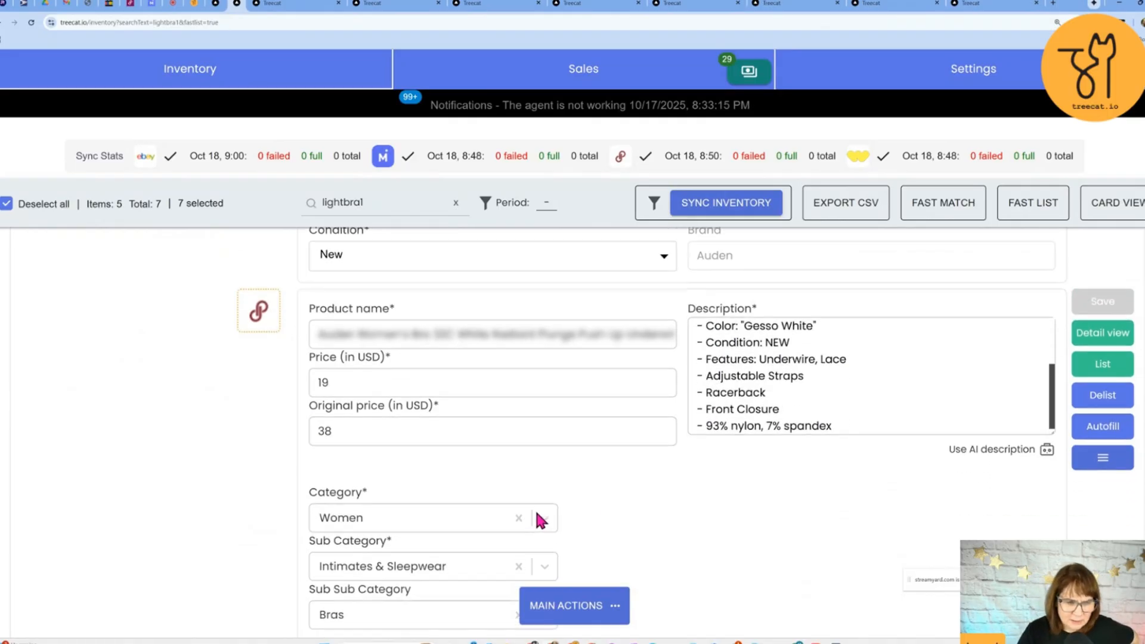
pyautogui.scroll(-4, 501, 465)
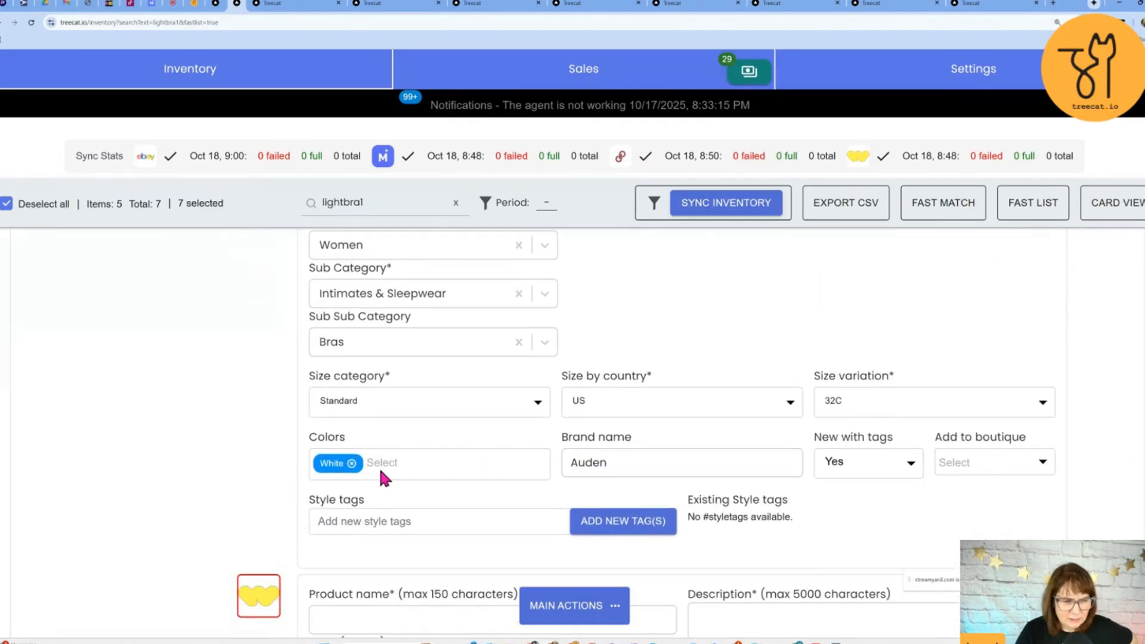
pyautogui.scroll(-7, 388, 475)
pyautogui.scroll(-6, 408, 466)
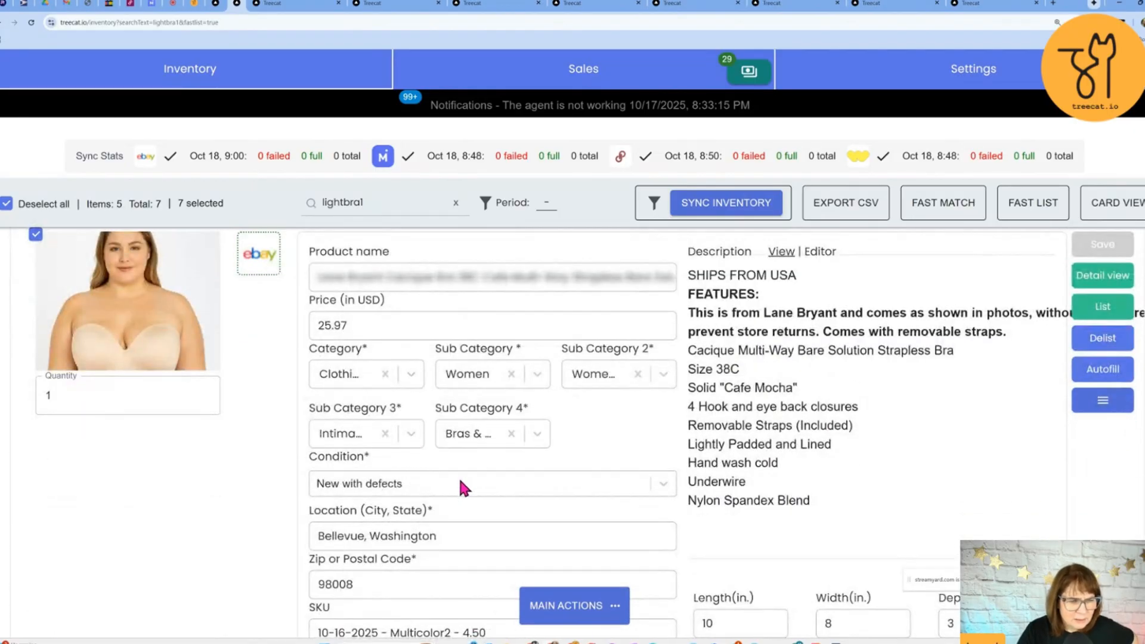
# - Examine the Cacique strapless bra's eBay details and its Mercari price, category, size, shipping and condition fields
pyautogui.scroll(-2, 458, 474)
pyautogui.scroll(-3, 458, 478)
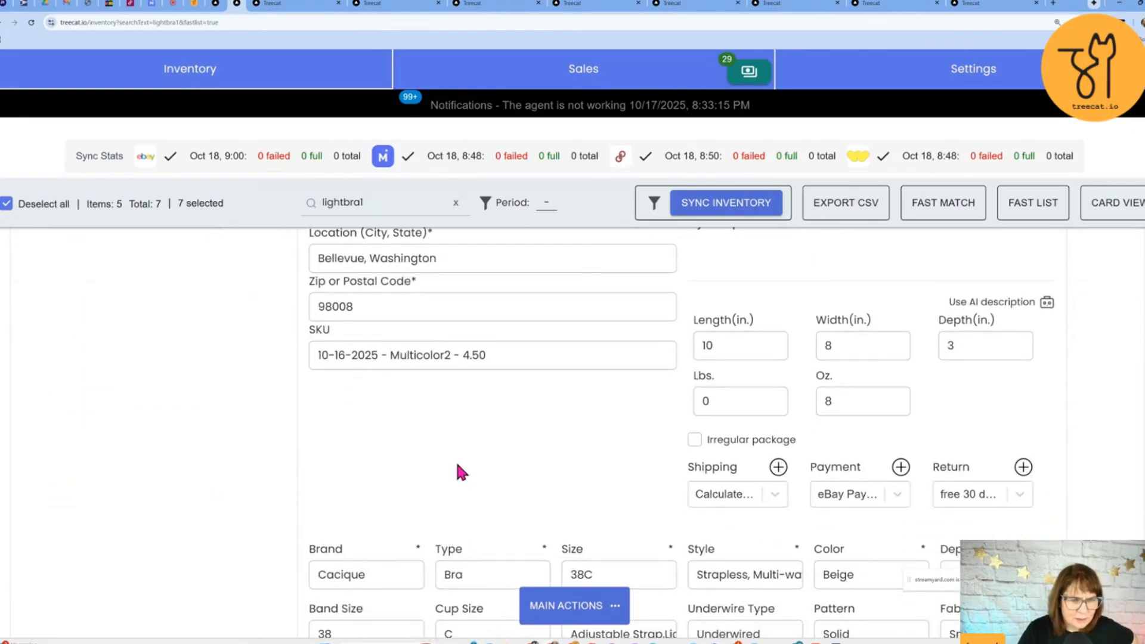
pyautogui.scroll(-3, 457, 471)
pyautogui.scroll(-5, 464, 471)
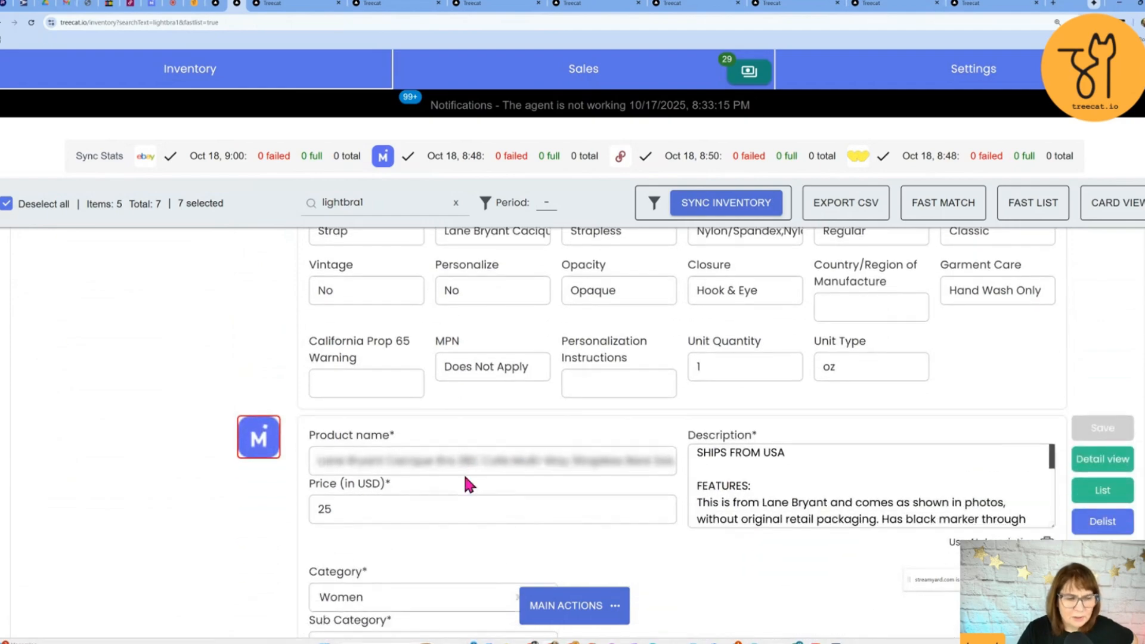
pyautogui.scroll(-5, 465, 465)
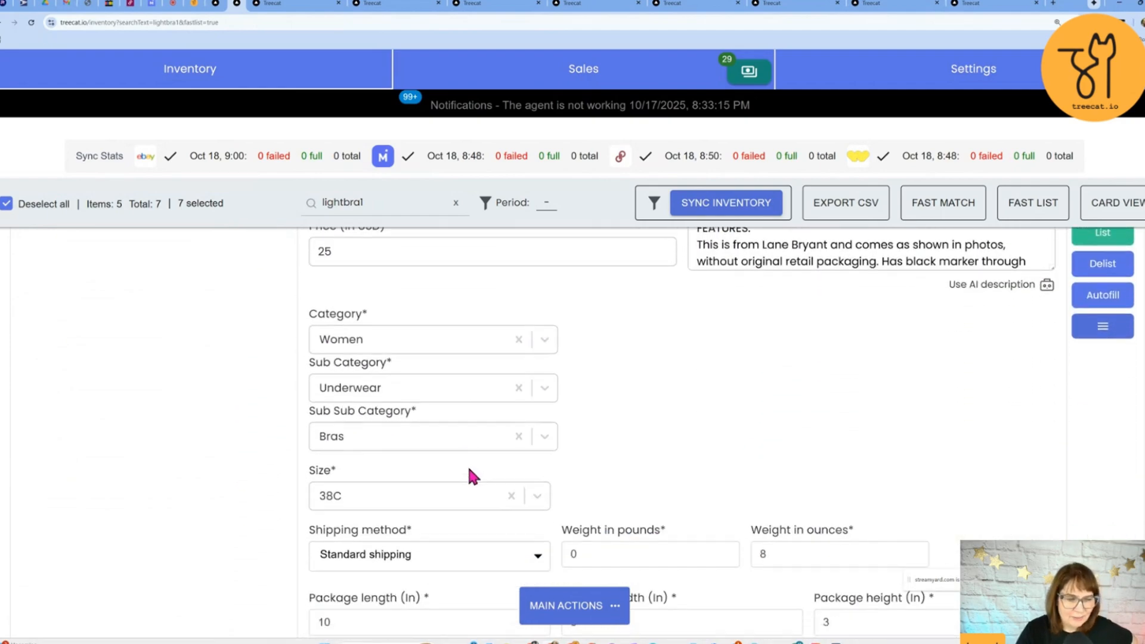
pyautogui.scroll(-3, 470, 480)
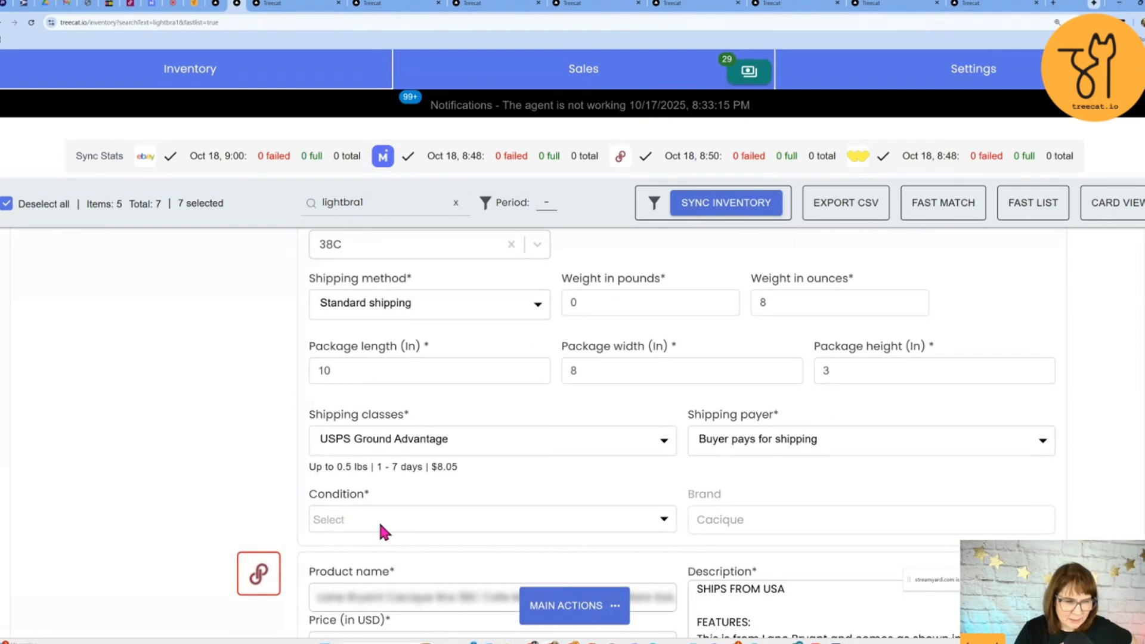
pyautogui.scroll(8, 410, 434)
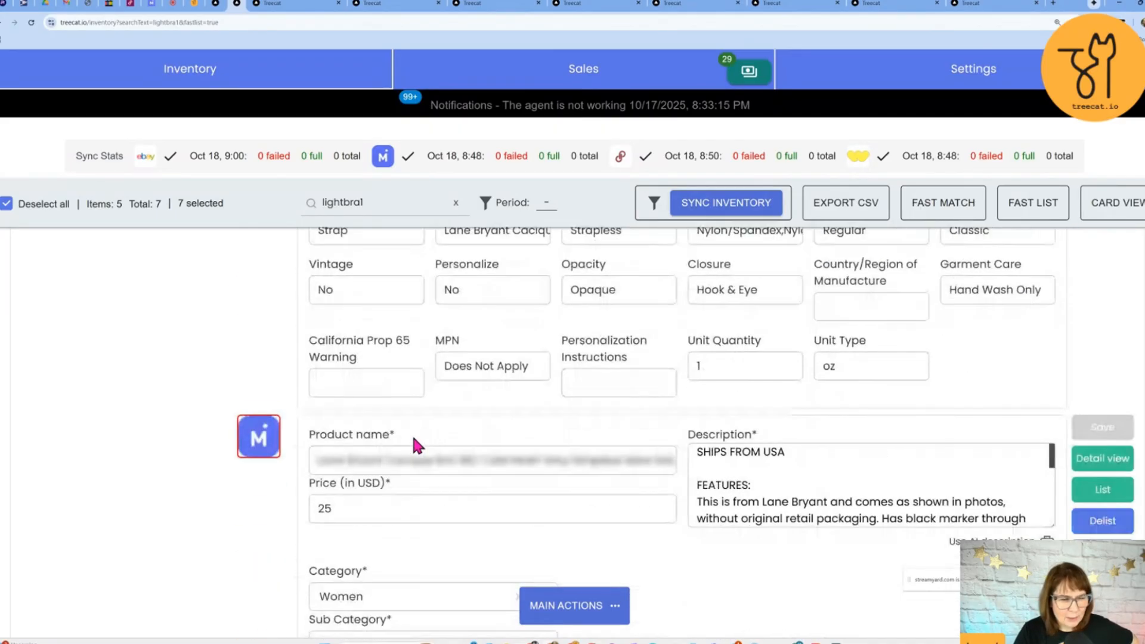
pyautogui.scroll(-3, 444, 431)
pyautogui.scroll(2, 442, 424)
pyautogui.scroll(-2, 444, 421)
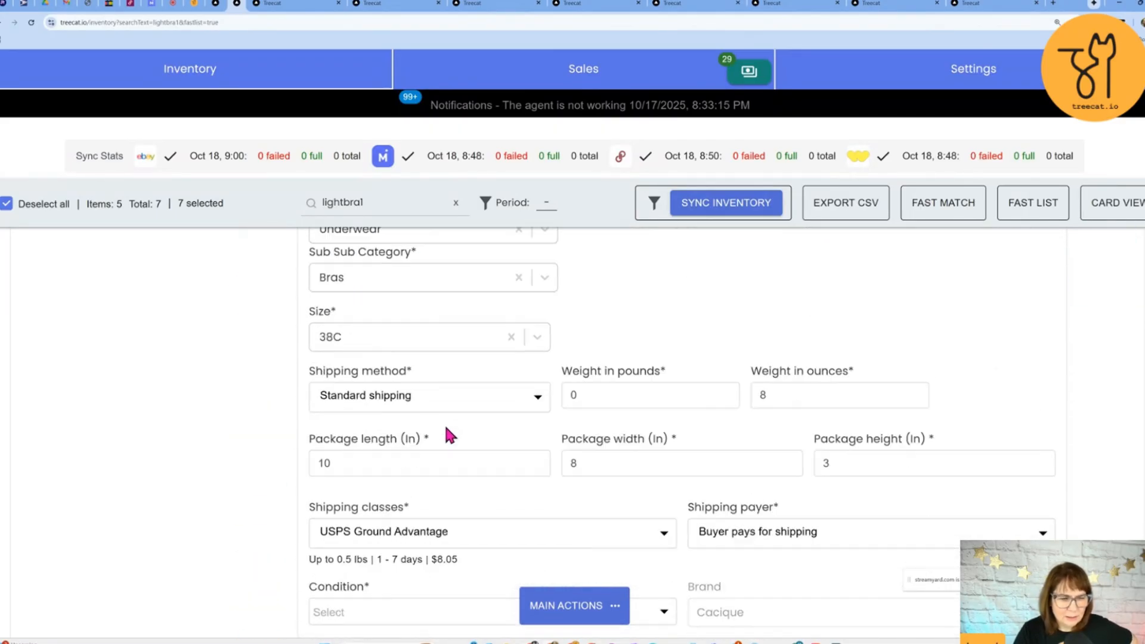
# - Set the Mercari condition of the Cacique strapless bra to Like New and save the item
pyautogui.scroll(-4, 446, 428)
pyautogui.click(641, 380)
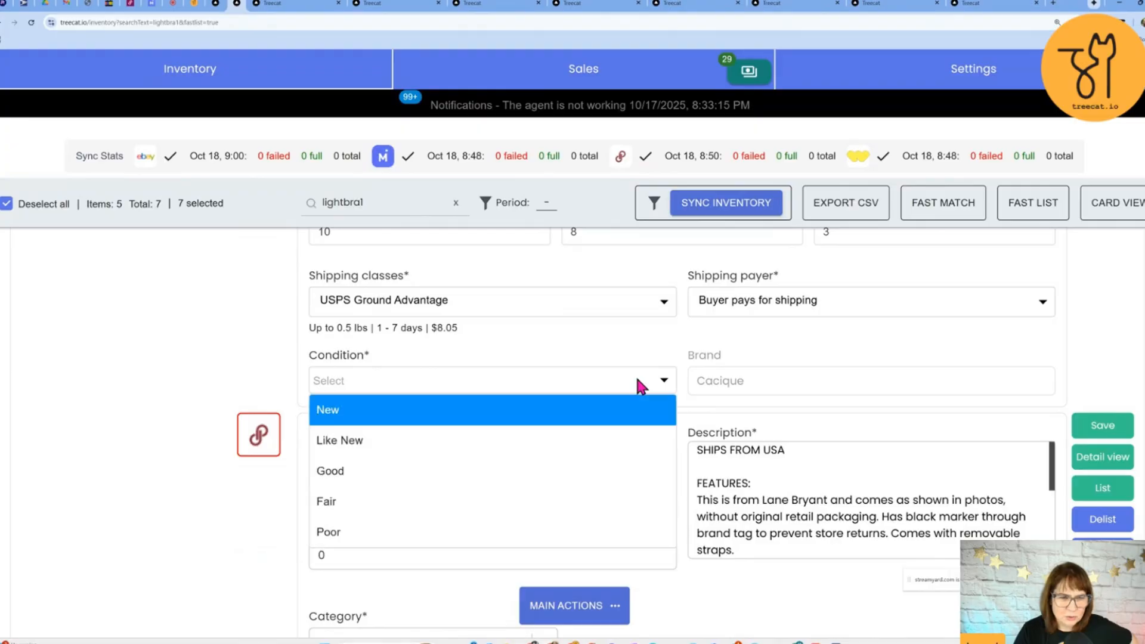
pyautogui.click(375, 441)
pyautogui.scroll(-2, 549, 456)
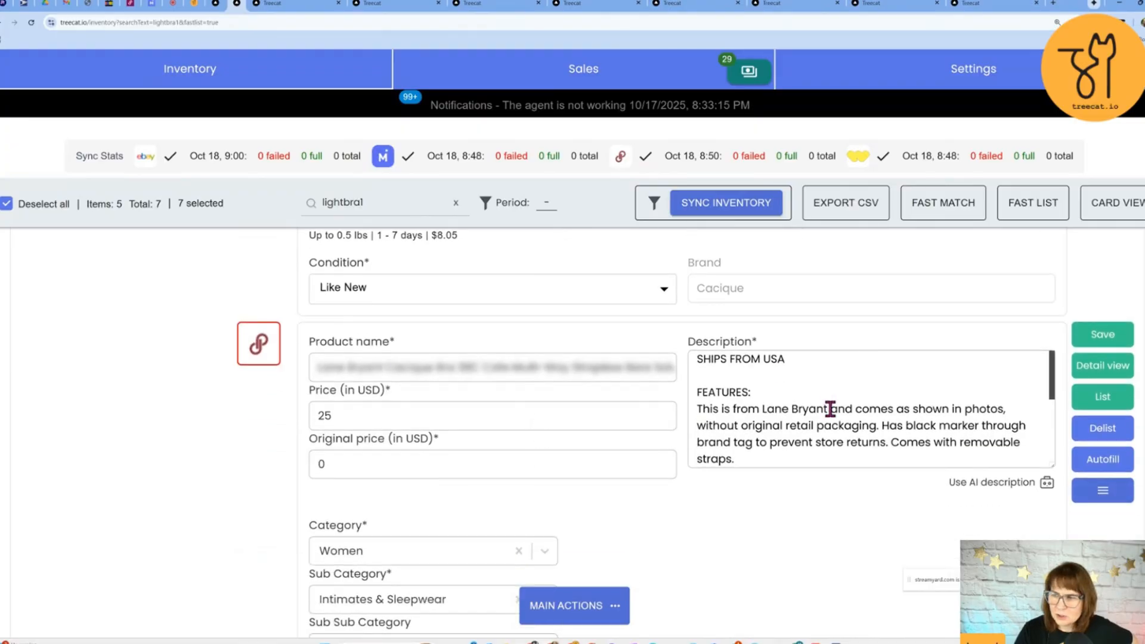
pyautogui.click(1103, 335)
# - Set the original price in the strapless bra's Poshmark draft to 56 and save it
pyautogui.click(351, 462)
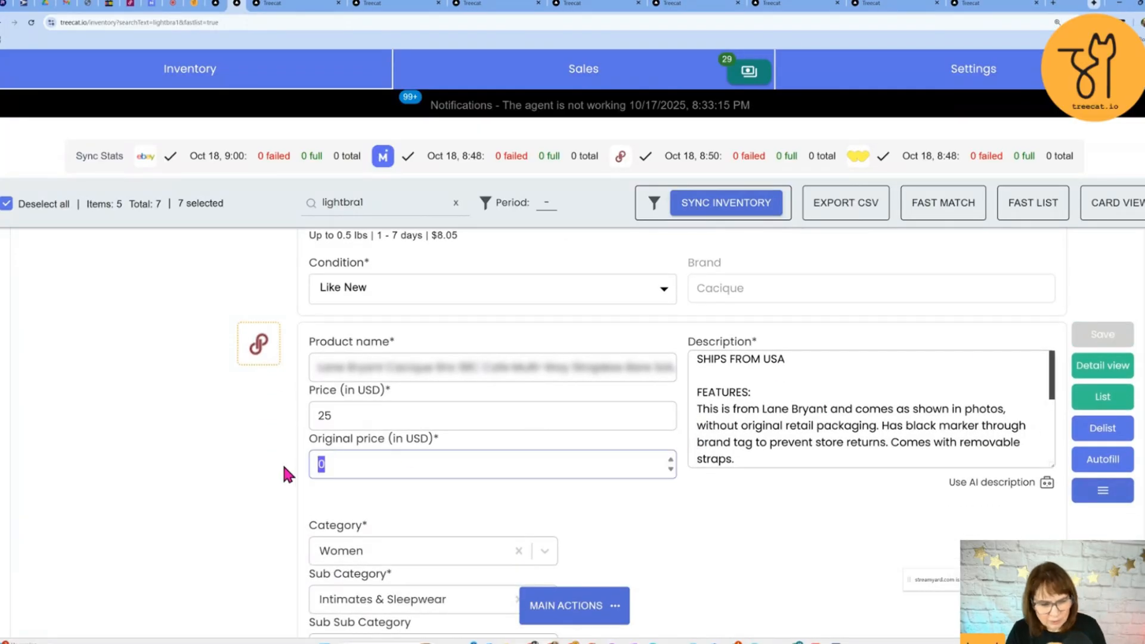
pyautogui.write('56')
pyautogui.click(1106, 349)
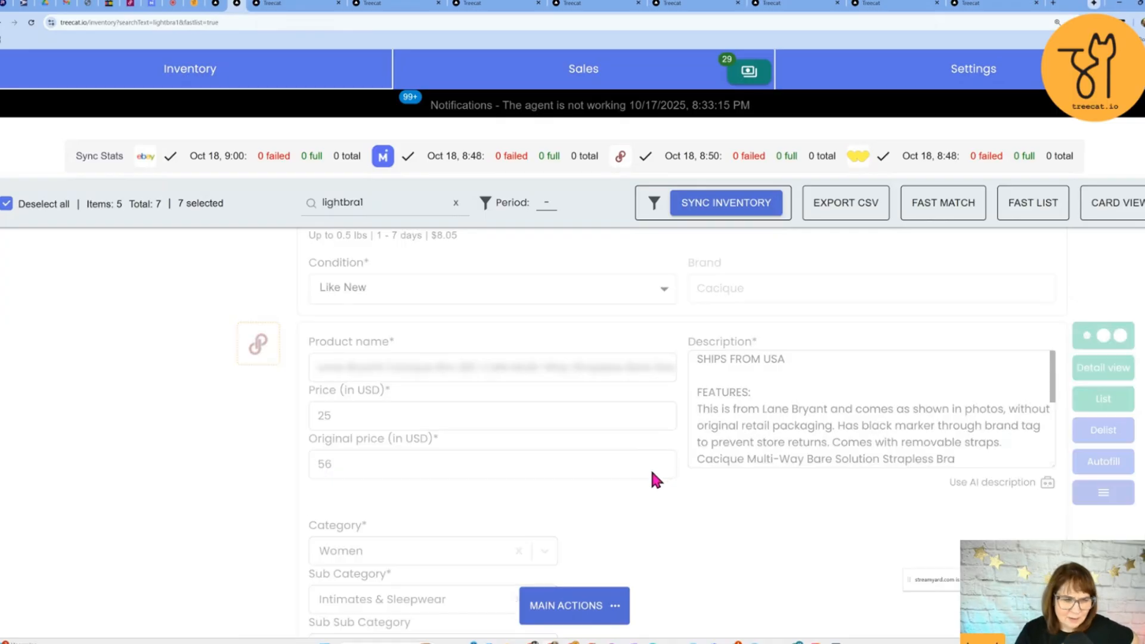
# - Add the colors Tan and Cream to the strapless bra's Poshmark draft and save it
pyautogui.scroll(-5, 650, 467)
pyautogui.click(358, 540)
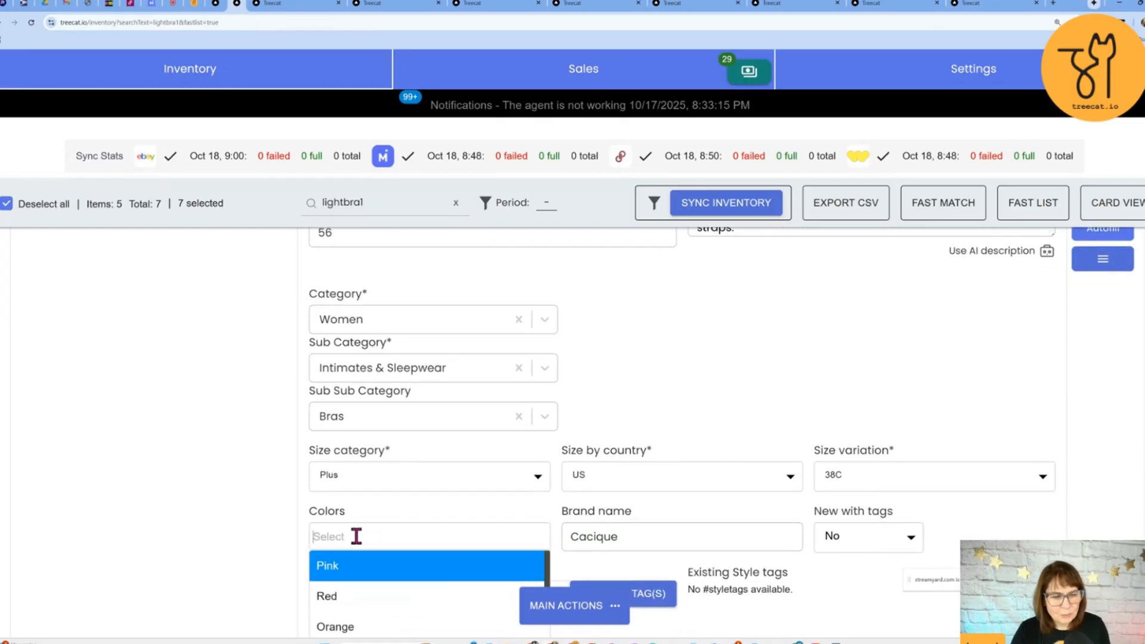
pyautogui.write('tan')
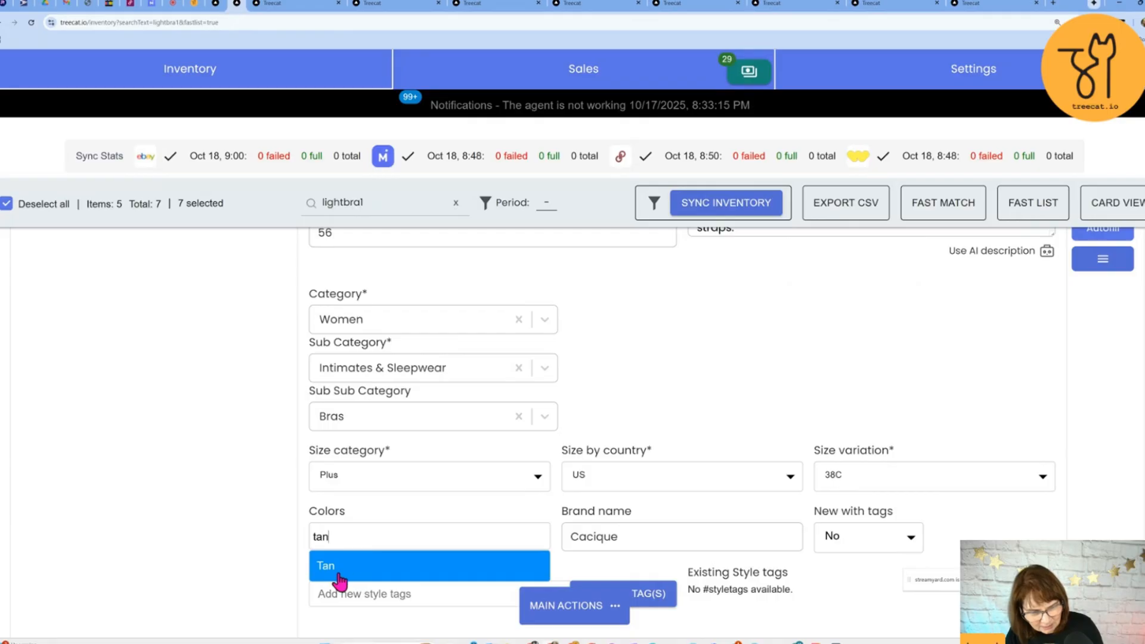
pyautogui.click(338, 577)
pyautogui.write('crea')
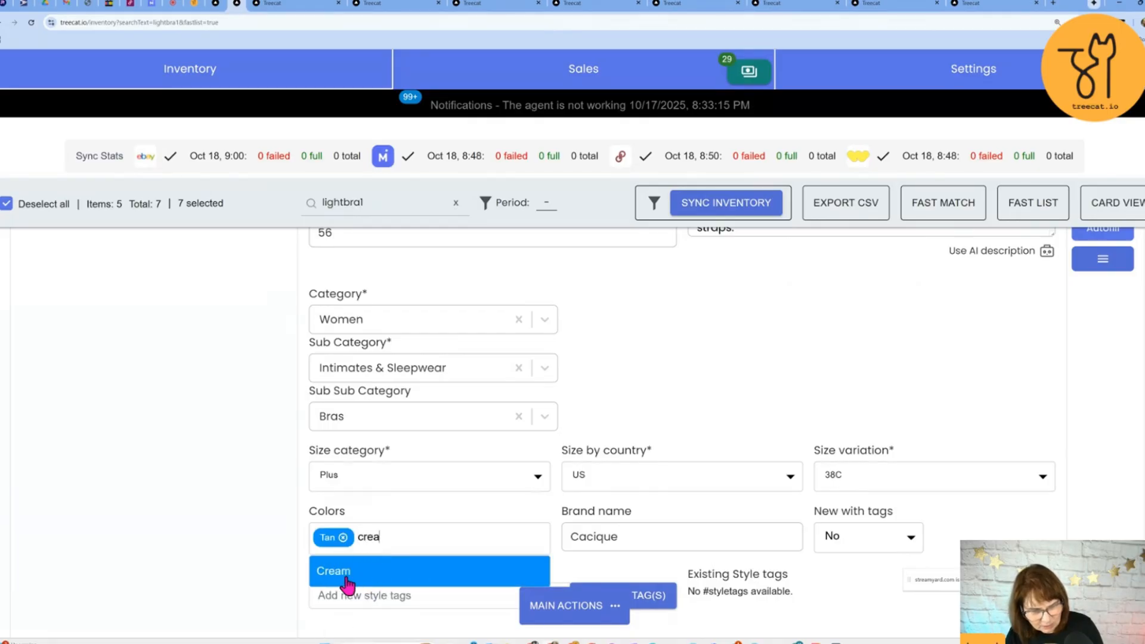
pyautogui.click(347, 581)
pyautogui.click(274, 526)
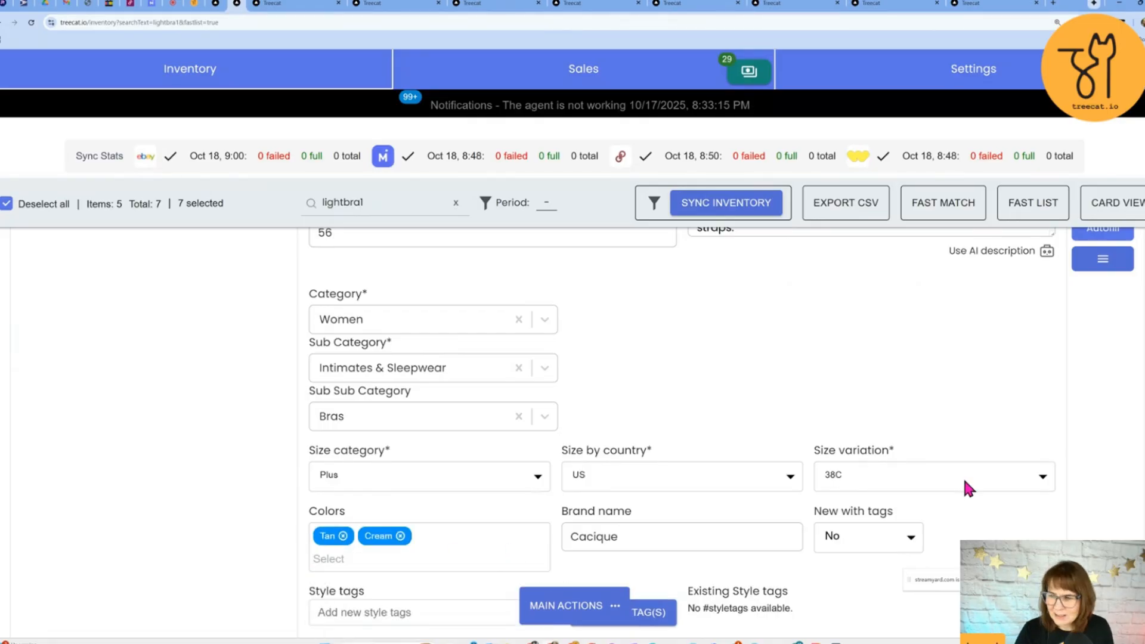
pyautogui.scroll(-2, 342, 456)
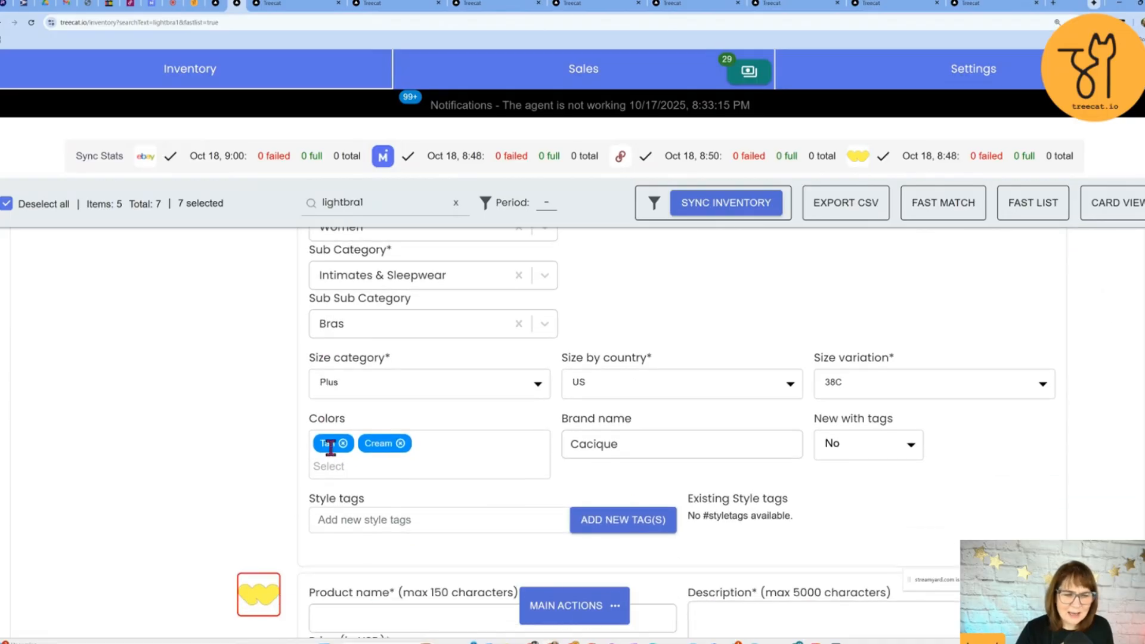
pyautogui.scroll(-10, 1123, 422)
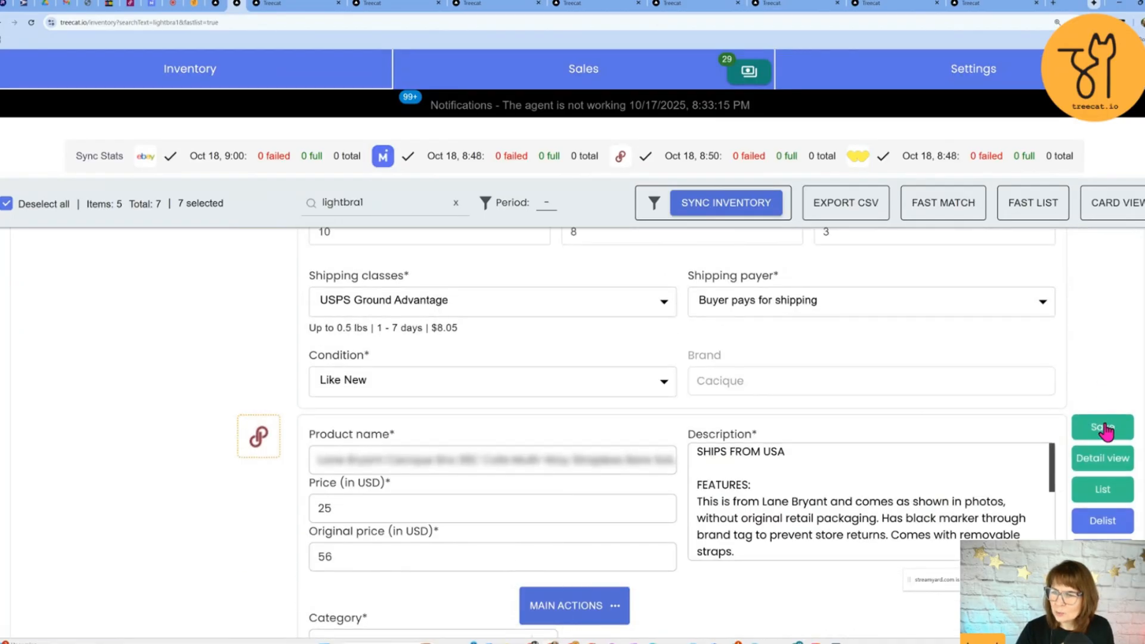
# - Check the strapless bra's Poshmark description, category, size and tag fields, and go on to the Cacique 44DD T-shirt bra
pyautogui.scroll(-2, 741, 407)
pyautogui.scroll(-3, 482, 446)
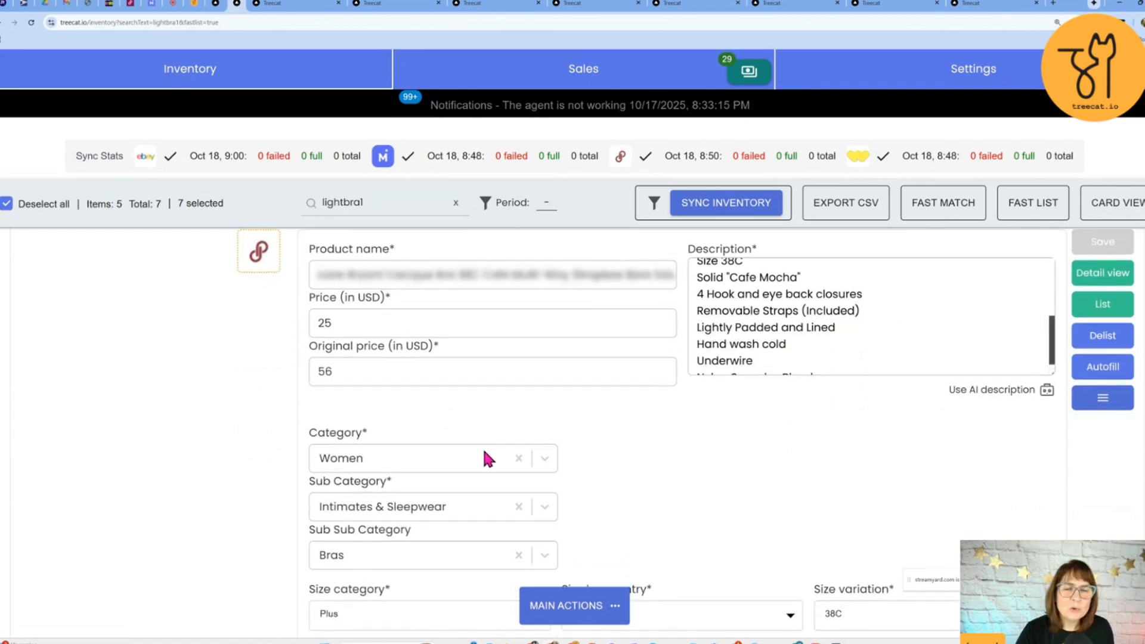
pyautogui.scroll(-3, 468, 468)
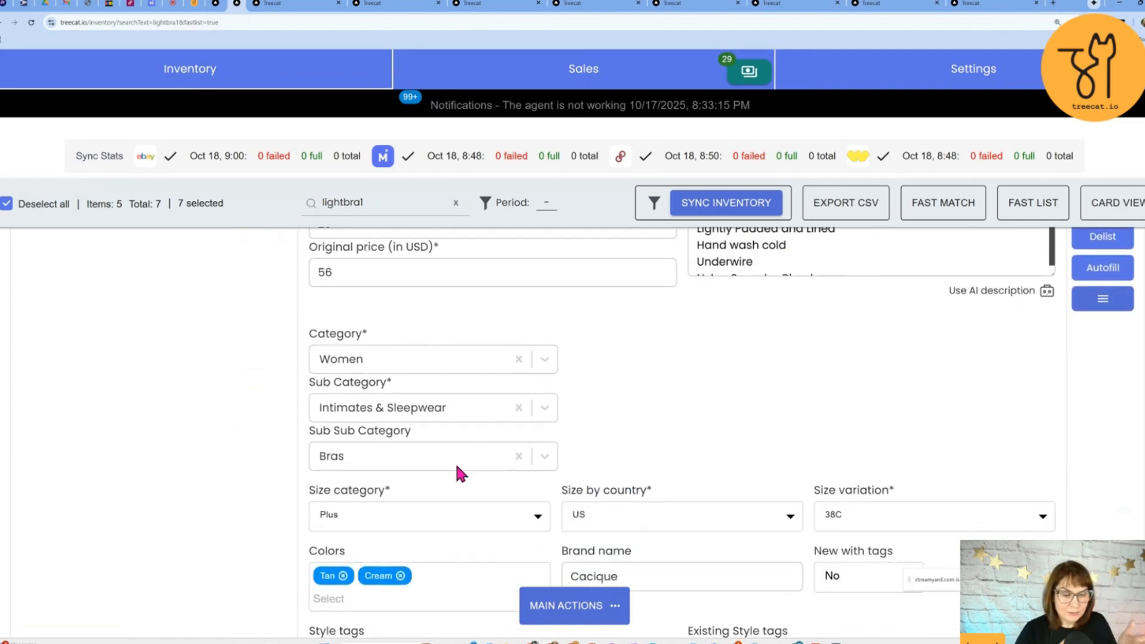
pyautogui.scroll(-9, 479, 483)
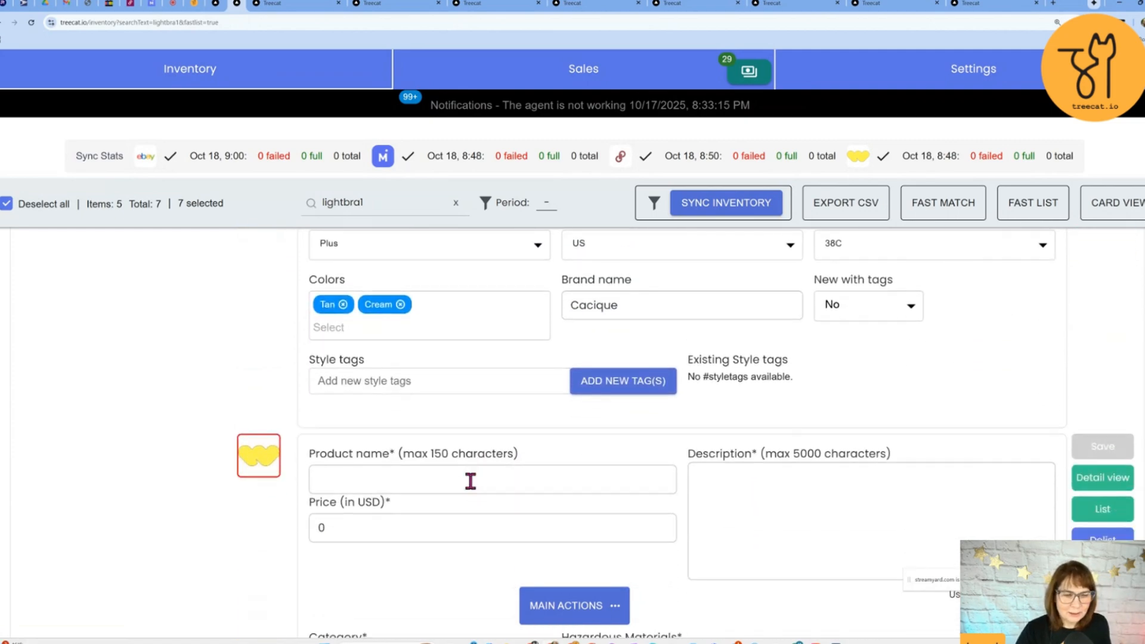
pyautogui.scroll(-5, 451, 464)
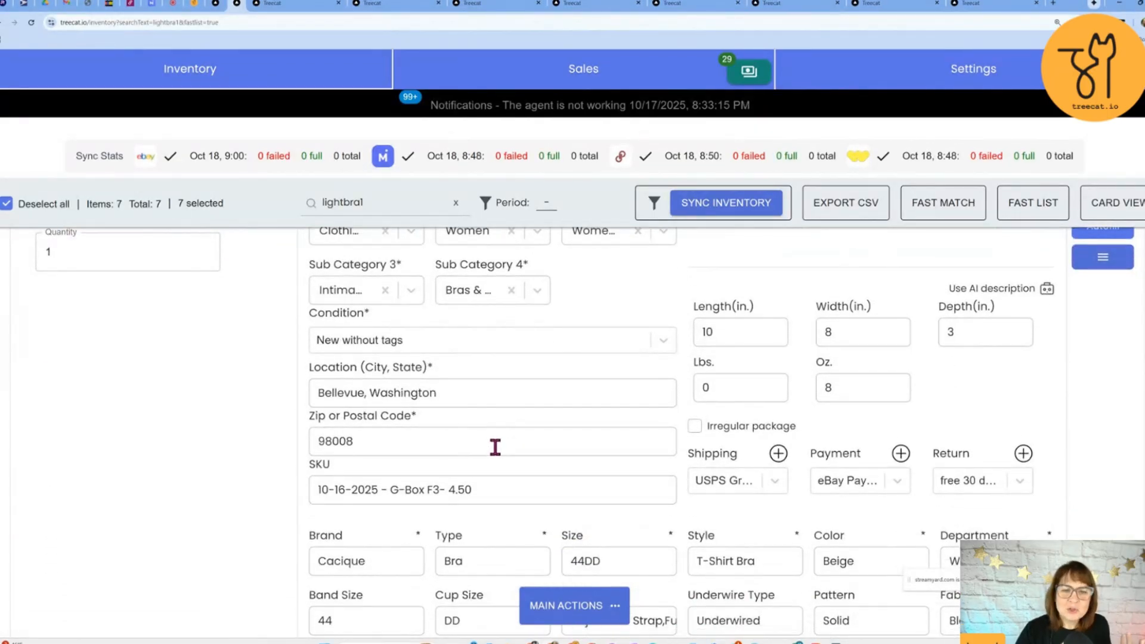
# - Check the Cacique 44DD T-shirt bra's eBay item specifics and its Mercari description, category, size, shipping and condition fields
pyautogui.scroll(-6, 496, 450)
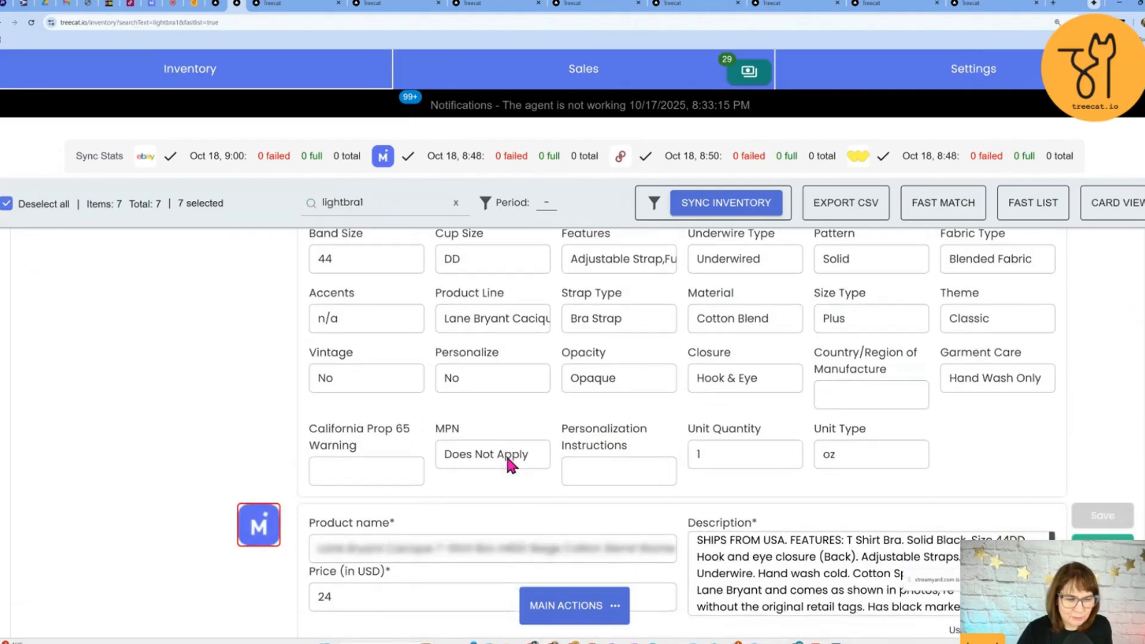
pyautogui.scroll(-5, 508, 463)
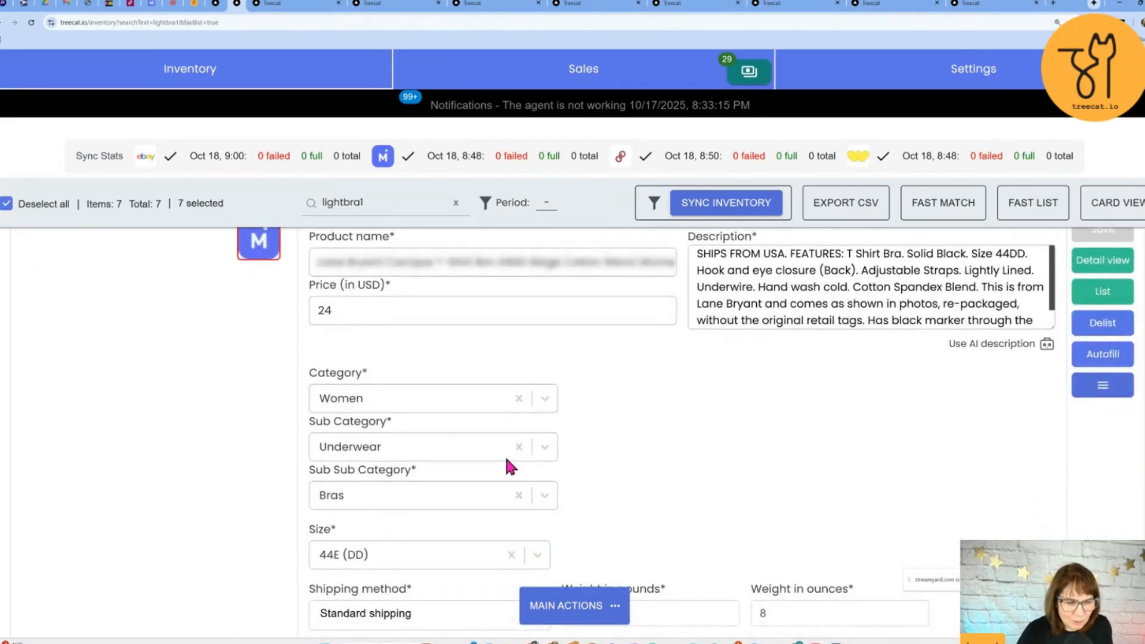
pyautogui.scroll(-2, 506, 459)
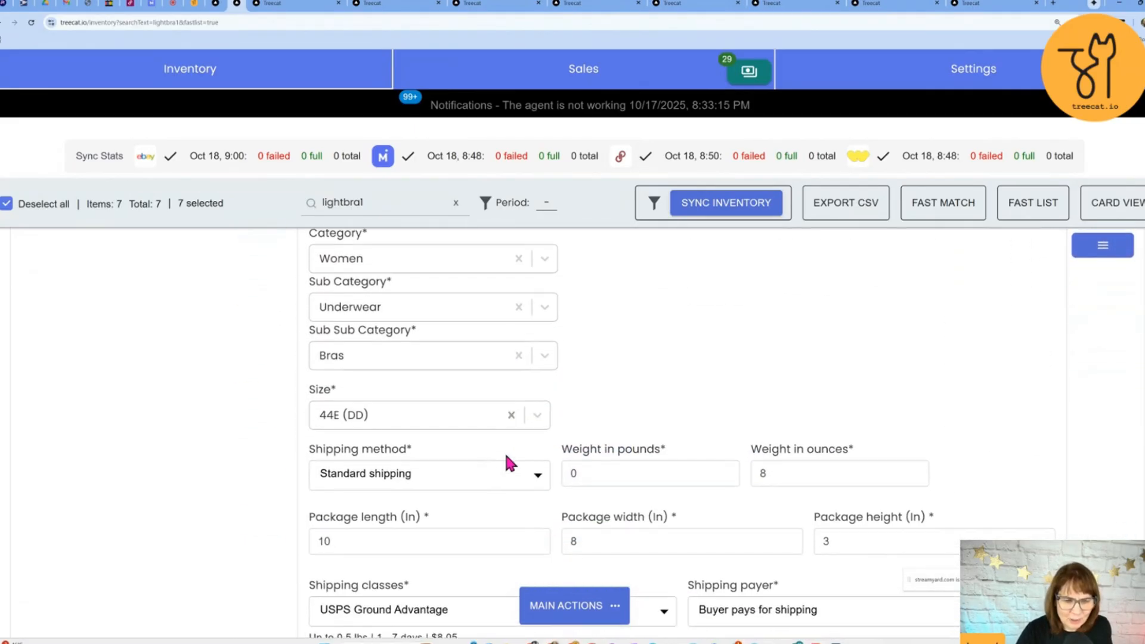
pyautogui.scroll(-5, 506, 456)
pyautogui.scroll(4, 504, 459)
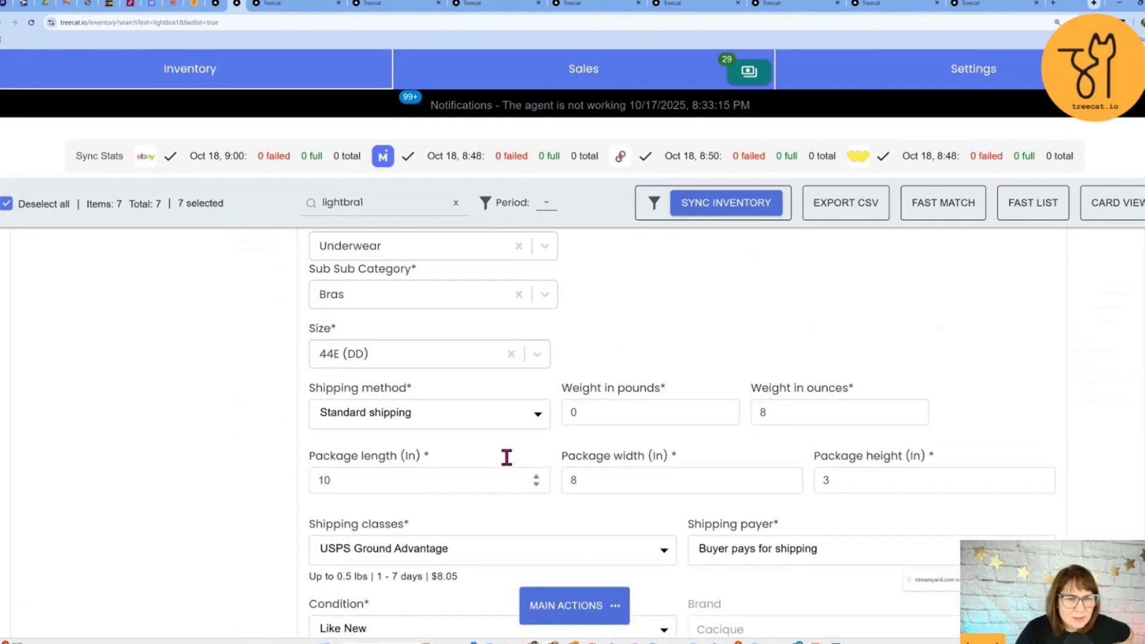
pyautogui.scroll(10, 506, 457)
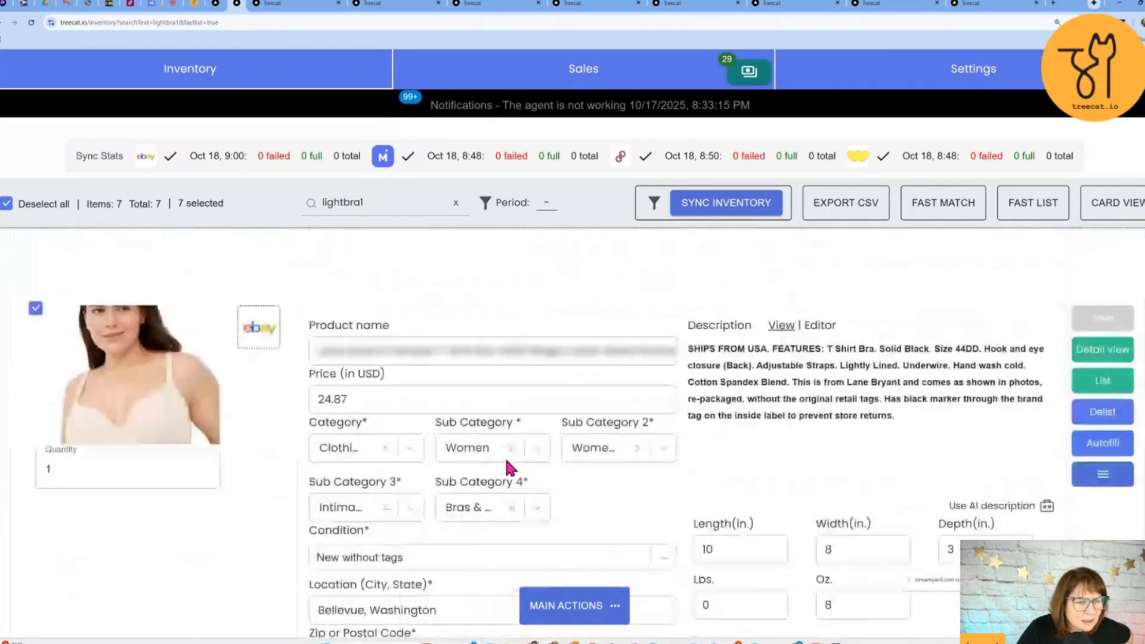
pyautogui.scroll(-6, 505, 462)
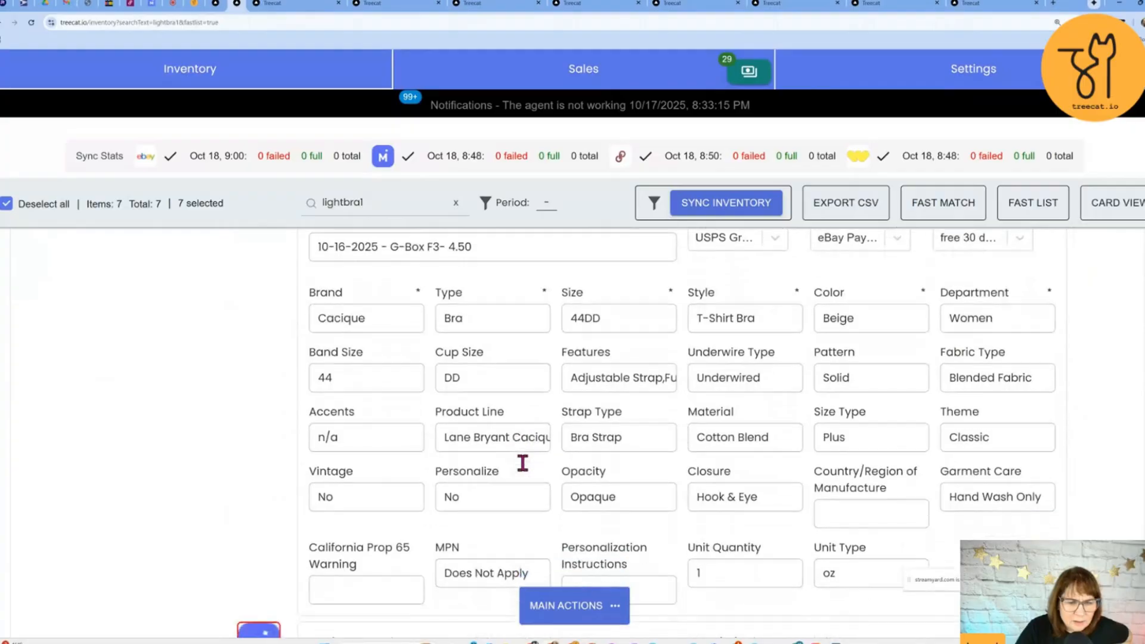
pyautogui.scroll(-7, 522, 462)
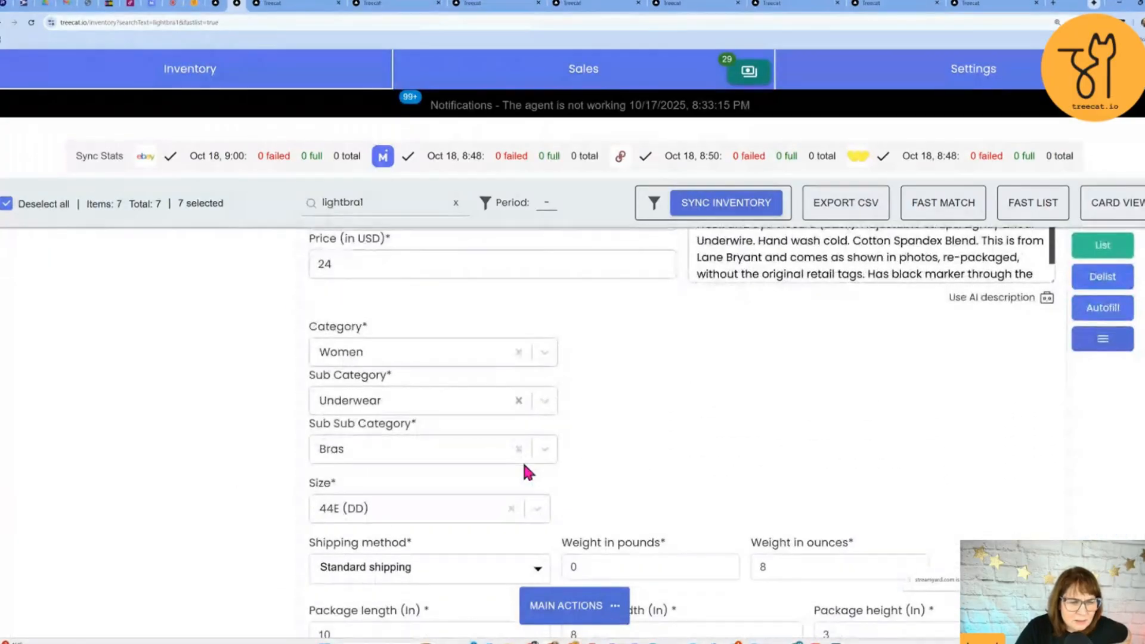
pyautogui.scroll(-5, 527, 471)
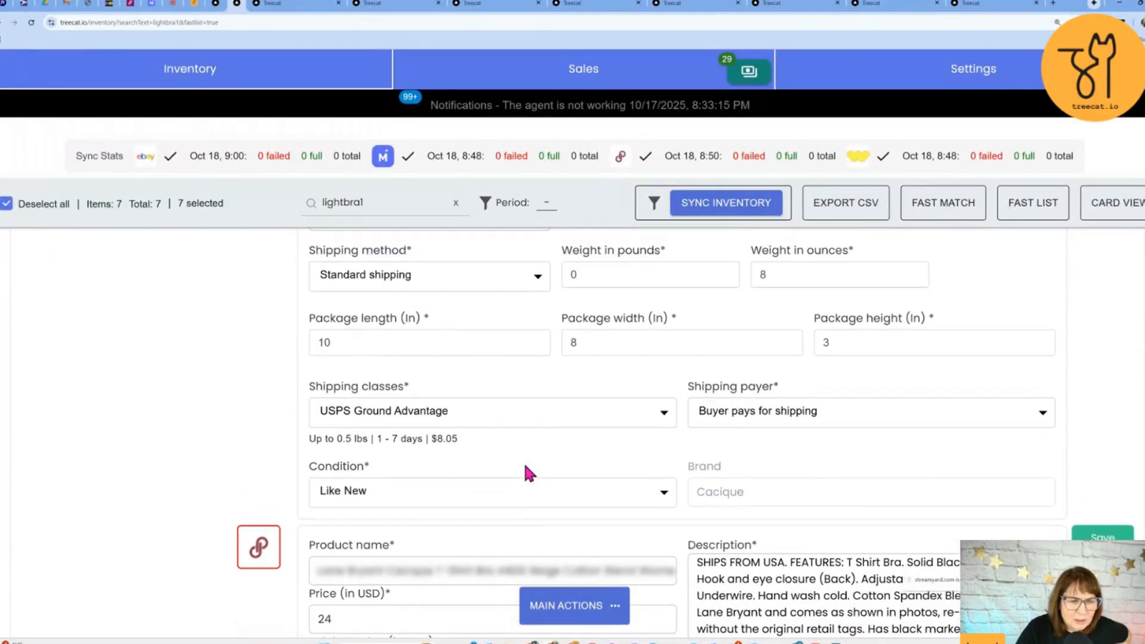
# - Set the original price in the T-shirt bra's Poshmark draft to 56 and save it
pyautogui.scroll(-3, 502, 470)
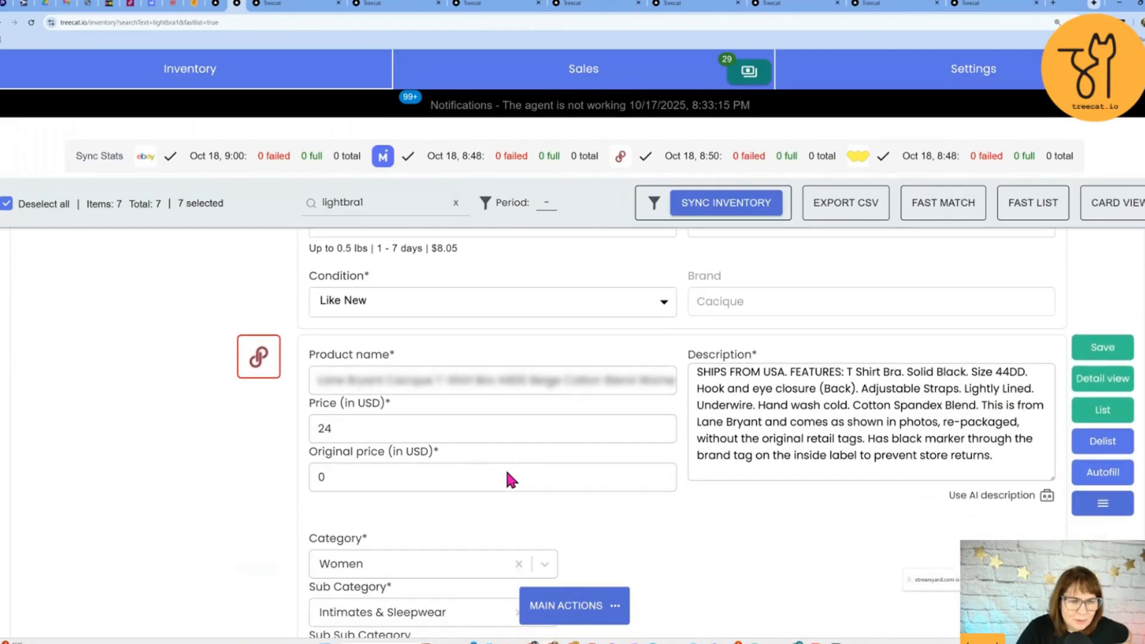
pyautogui.scroll(-1, 506, 472)
pyautogui.click(321, 405)
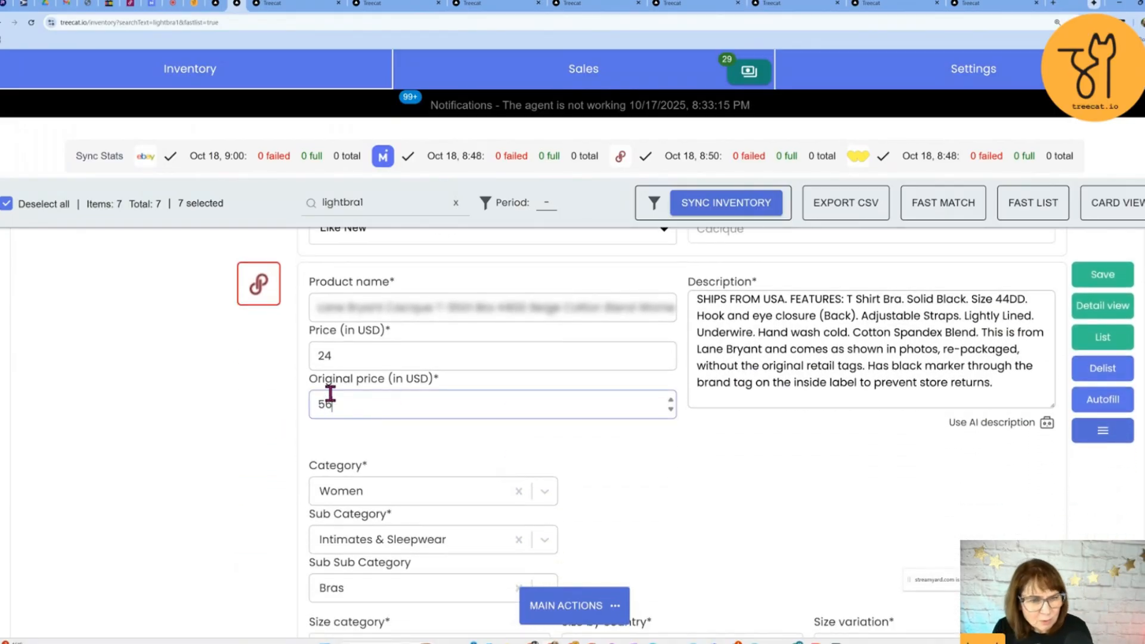
pyautogui.write('56')
pyautogui.click(1097, 273)
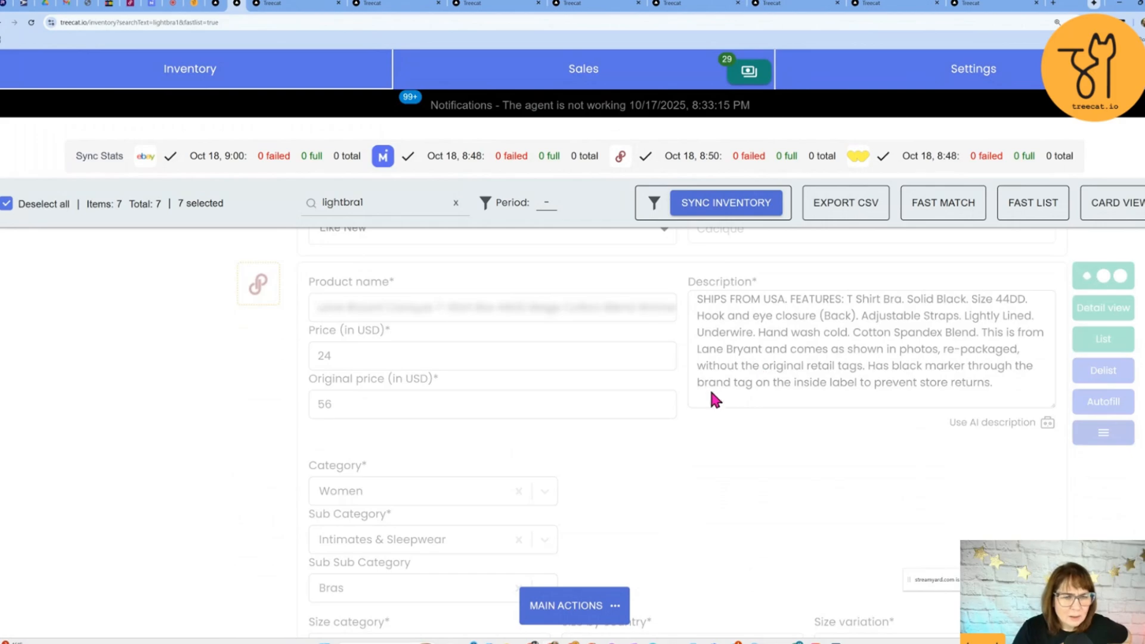
# - Compare the color in the T-shirt bra's Poshmark draft with the color given in its eBay listing
pyautogui.scroll(-4, 664, 412)
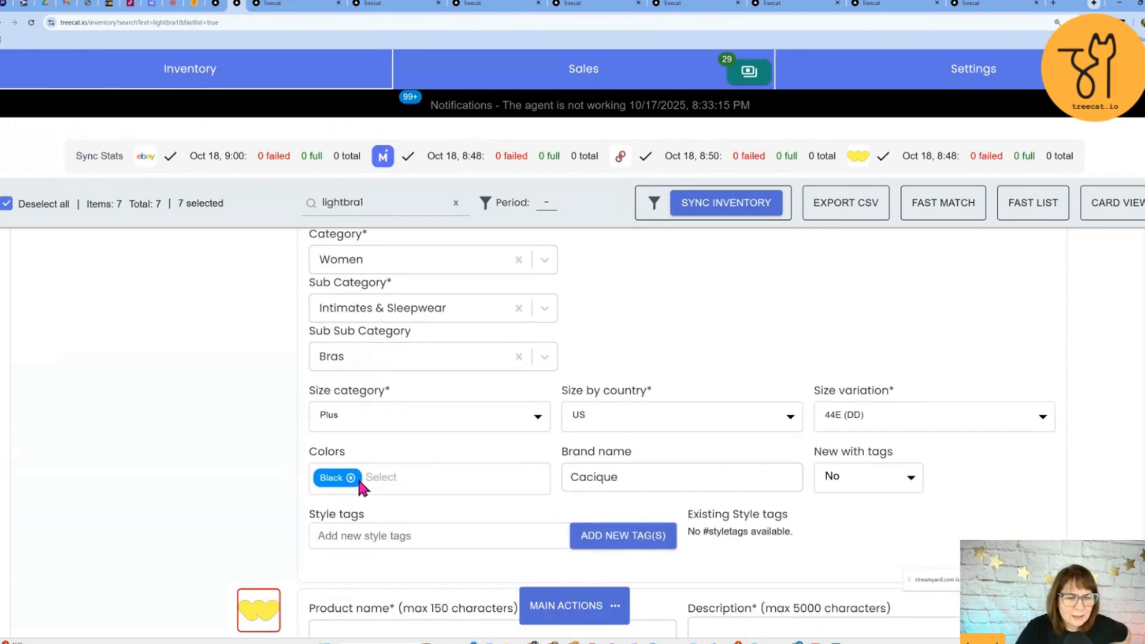
pyautogui.scroll(-15, 428, 438)
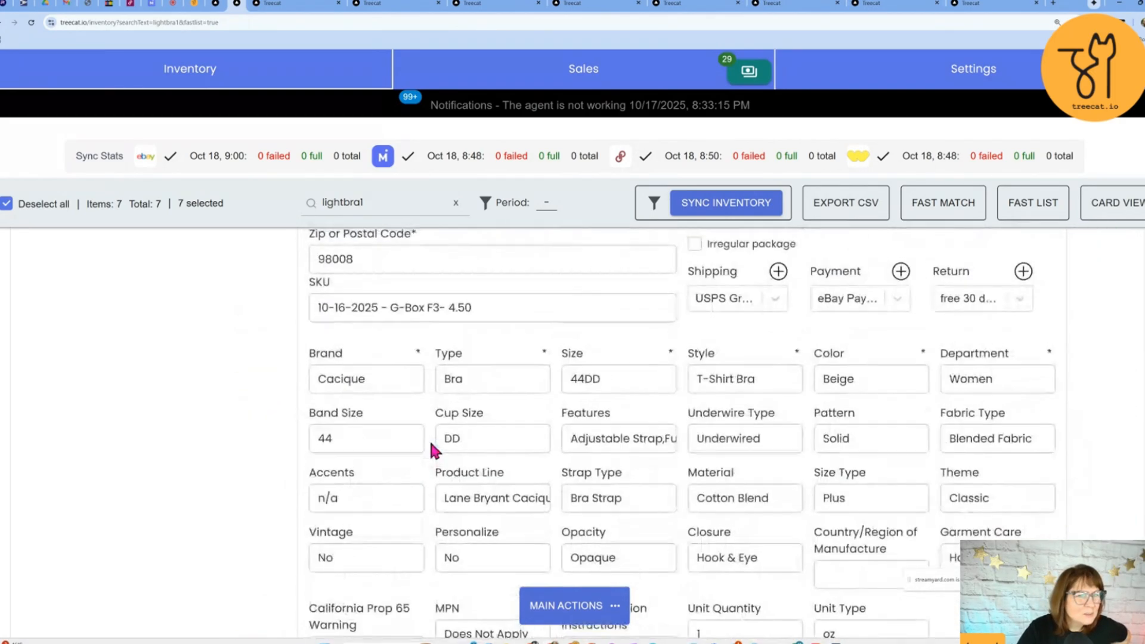
pyautogui.scroll(6, 429, 440)
pyautogui.scroll(-12, 429, 444)
pyautogui.scroll(2, 430, 445)
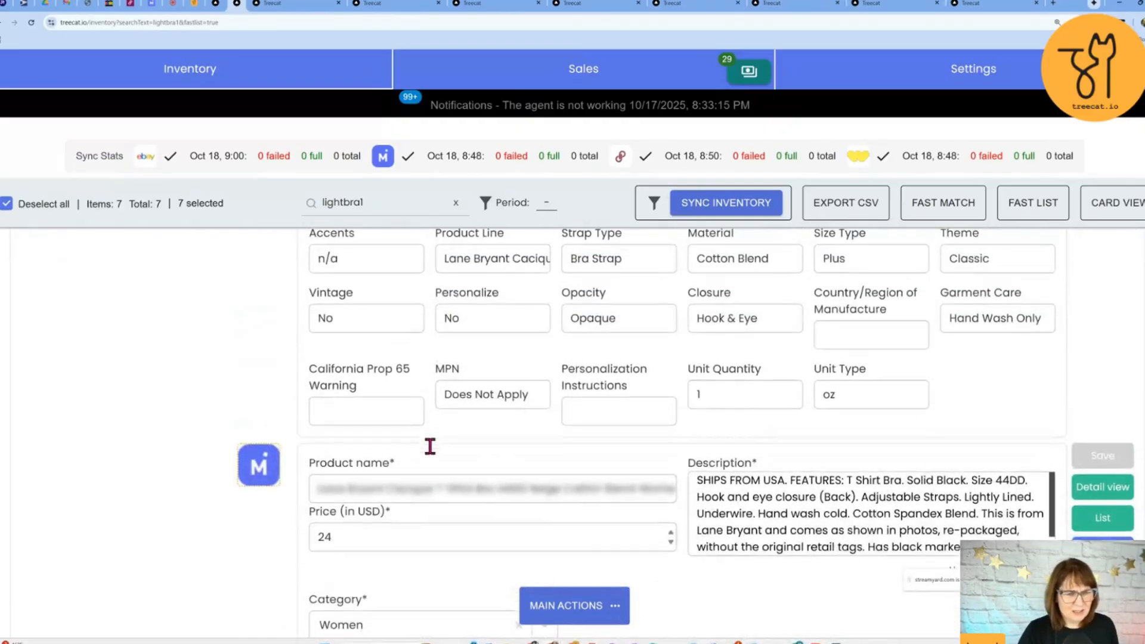
pyautogui.scroll(2, 429, 446)
pyautogui.scroll(-5, 429, 444)
pyautogui.scroll(5, 429, 446)
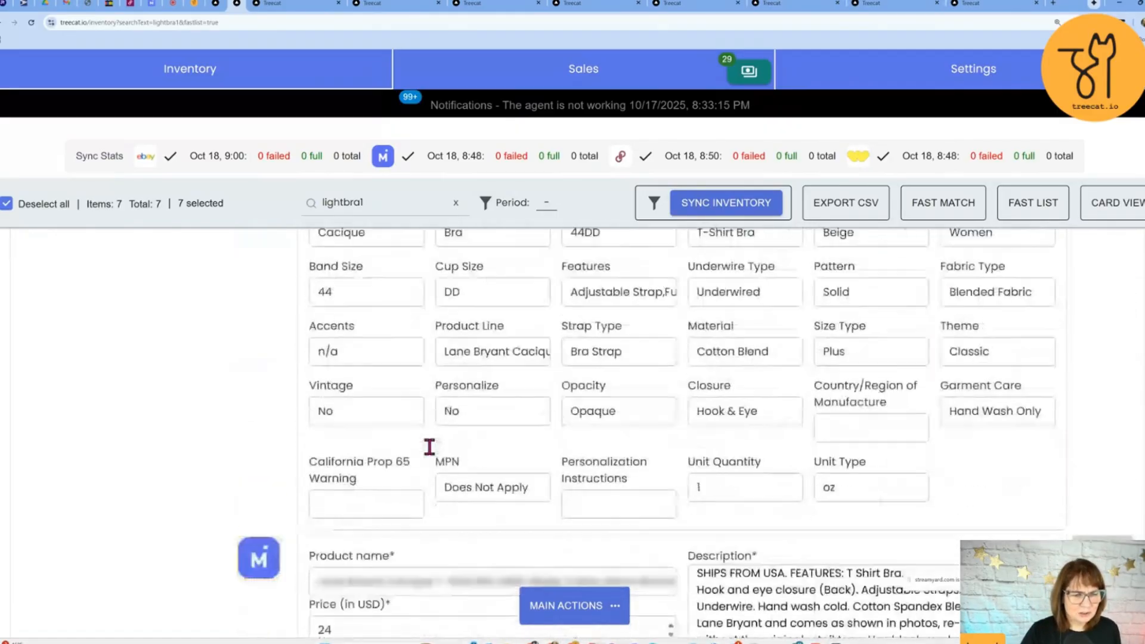
pyautogui.scroll(-20, 429, 446)
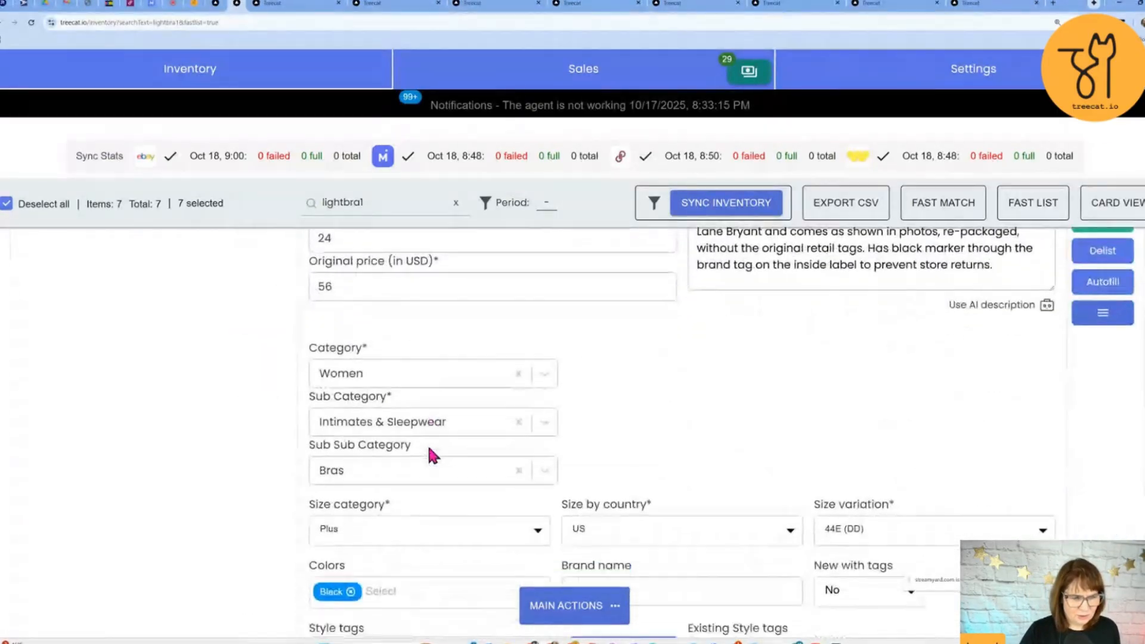
# - Replace the color Black with Cream in the T-shirt bra's Poshmark draft
pyautogui.scroll(-1, 429, 448)
pyautogui.click(350, 523)
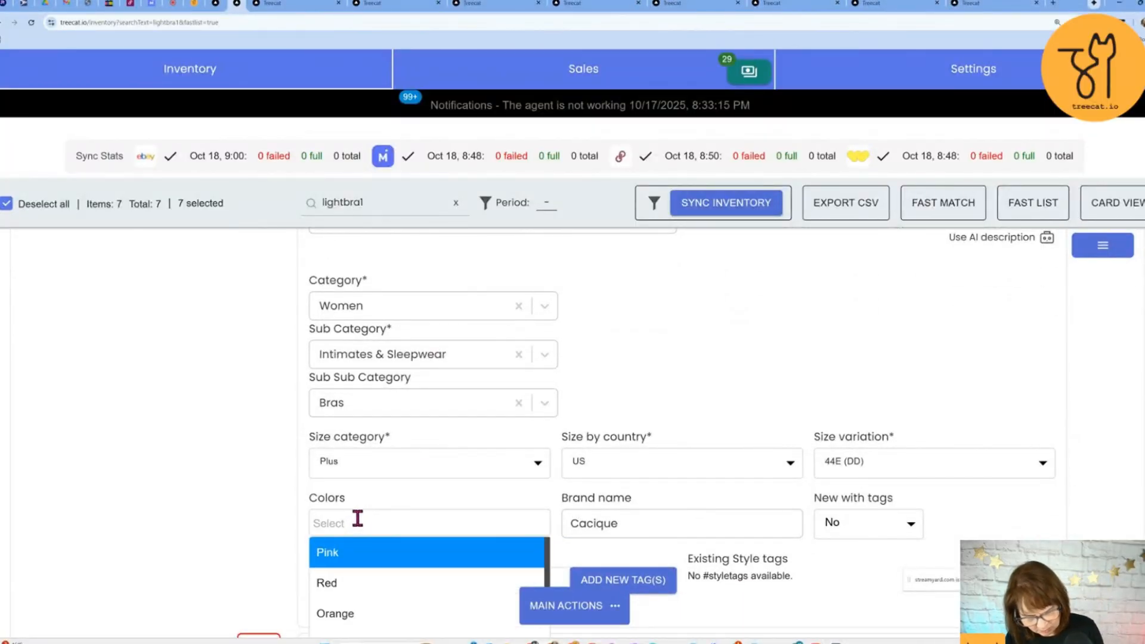
pyautogui.click(342, 553)
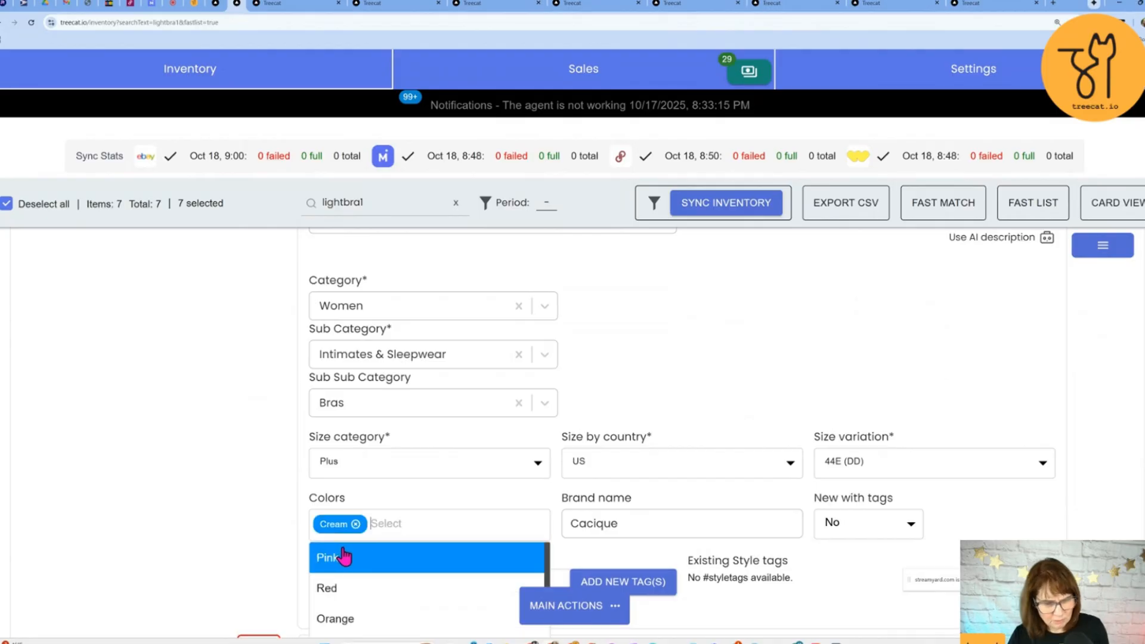
pyautogui.scroll(-1, 147, 505)
pyautogui.click(209, 456)
pyautogui.scroll(-3, 966, 342)
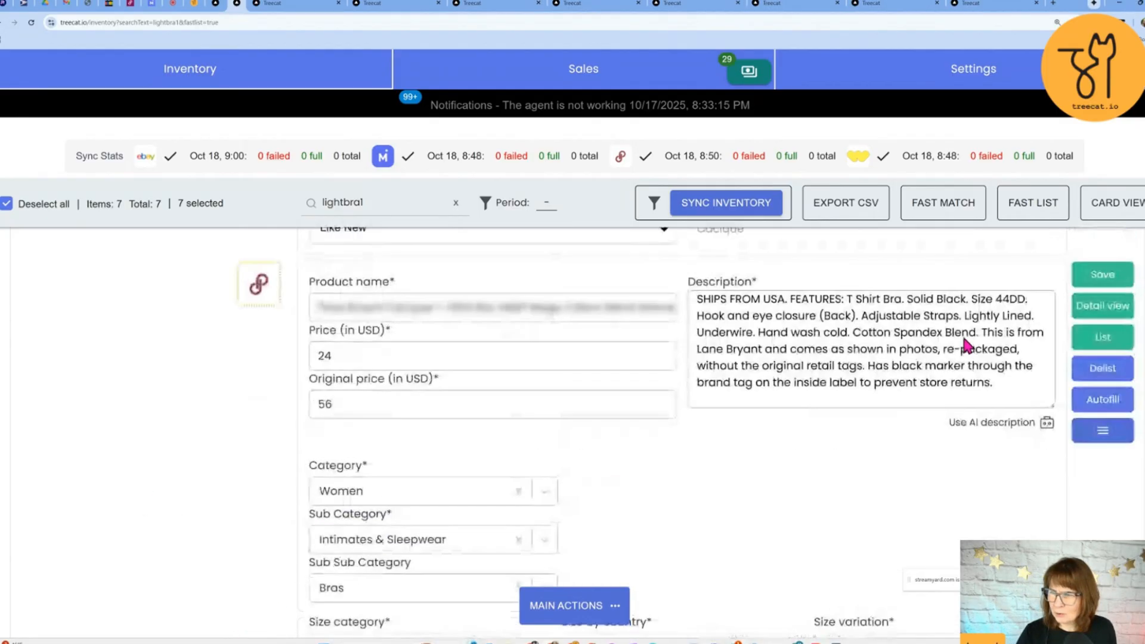
pyautogui.scroll(3, 1103, 429)
pyautogui.scroll(-8, 495, 455)
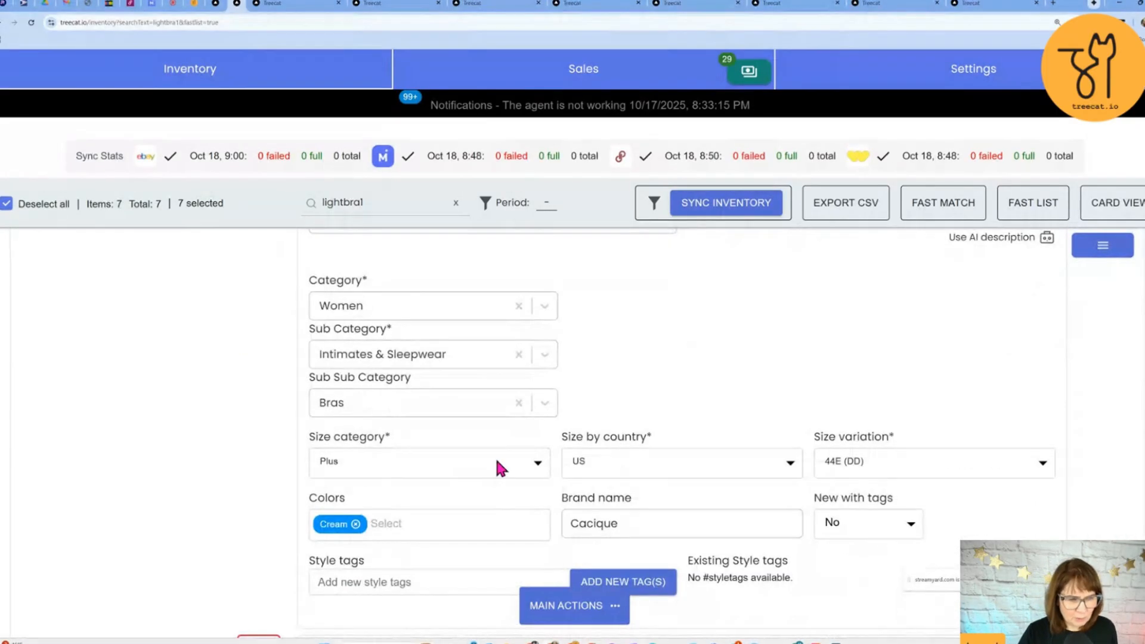
# - Go on to the Frederick's of Hollywood 40C bra, set its Poshmark original price to 56 and save the draft
pyautogui.scroll(-8, 495, 453)
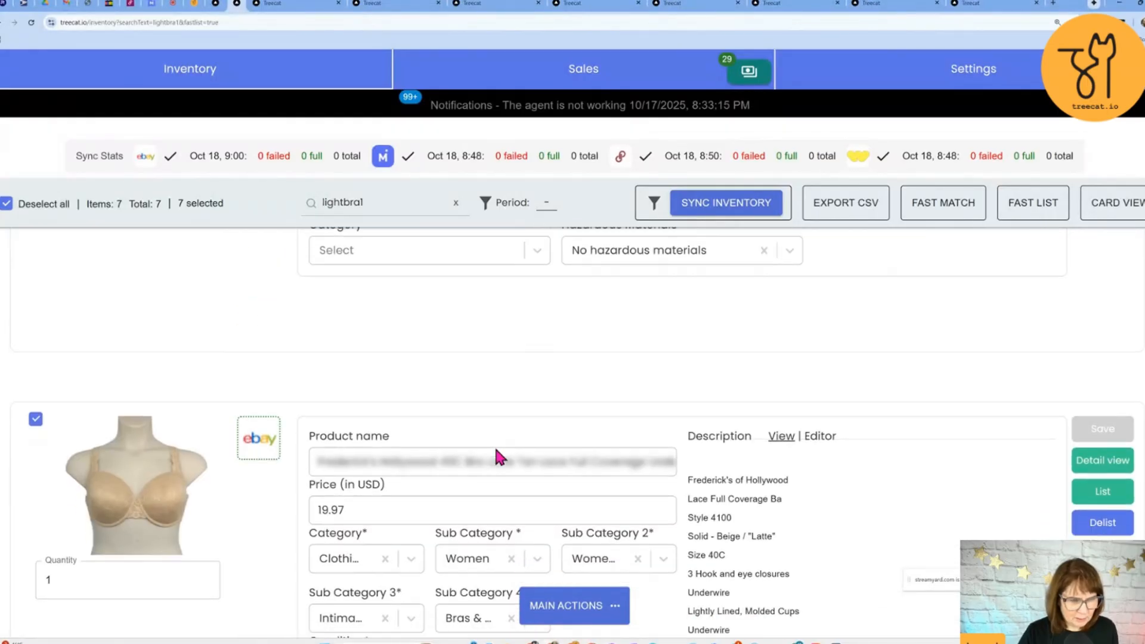
pyautogui.scroll(-8, 494, 444)
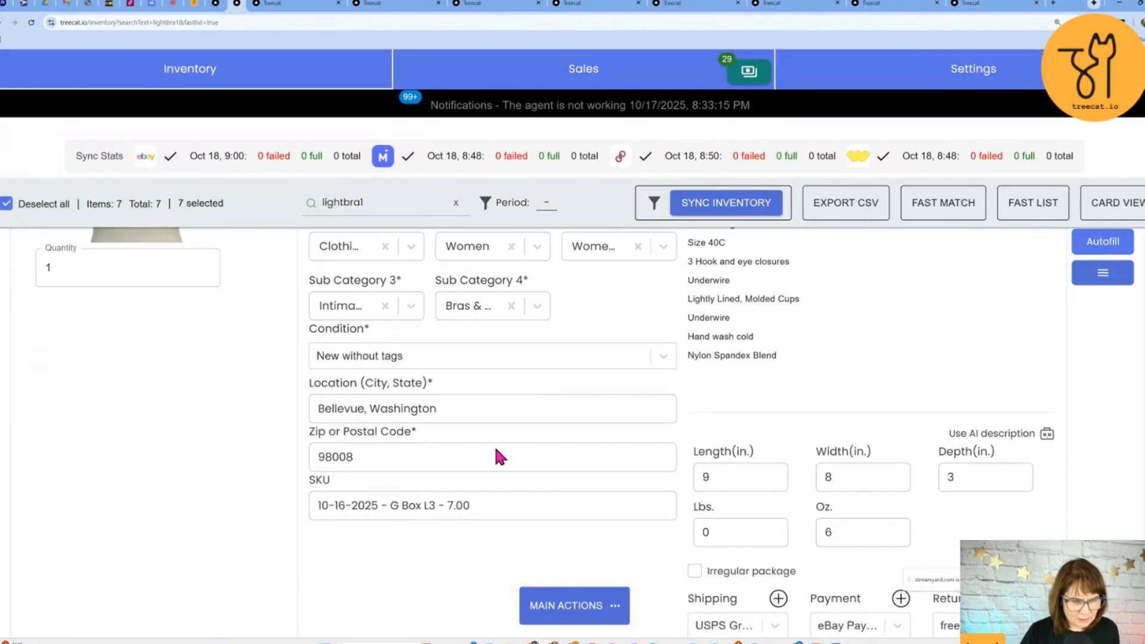
pyautogui.scroll(-8, 496, 448)
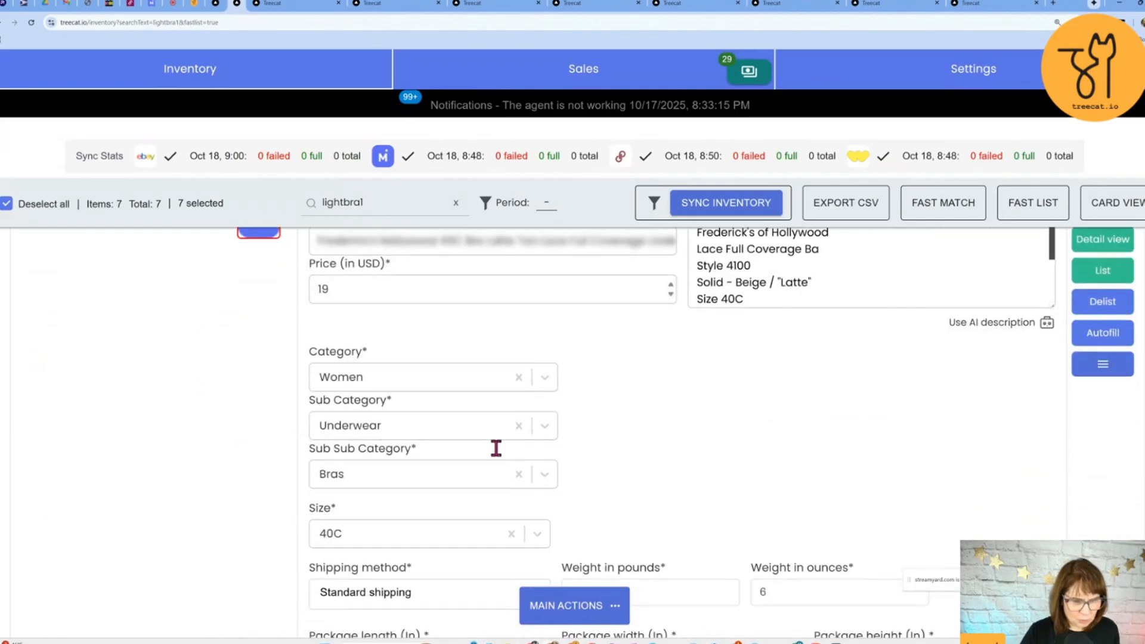
pyautogui.scroll(-2, 497, 453)
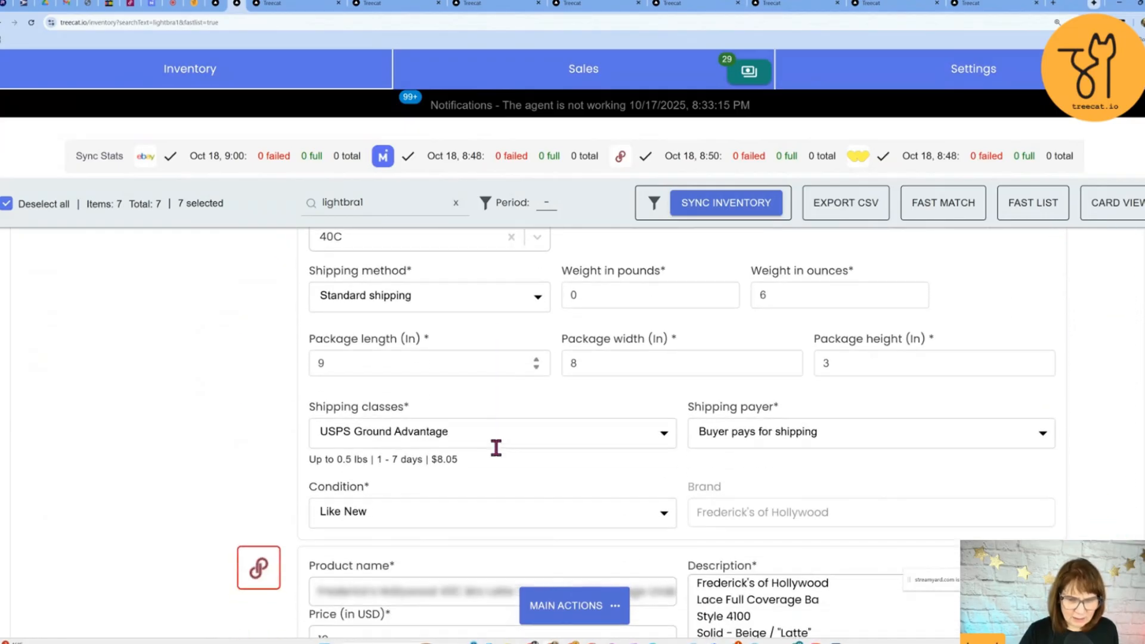
pyautogui.scroll(-5, 496, 448)
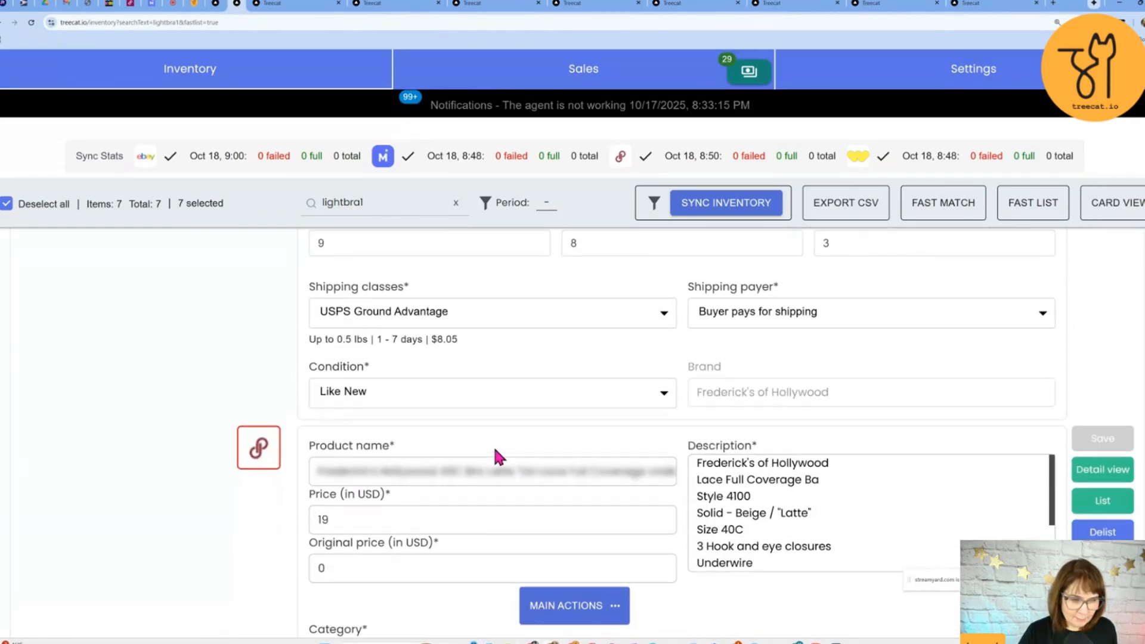
pyautogui.click(336, 459)
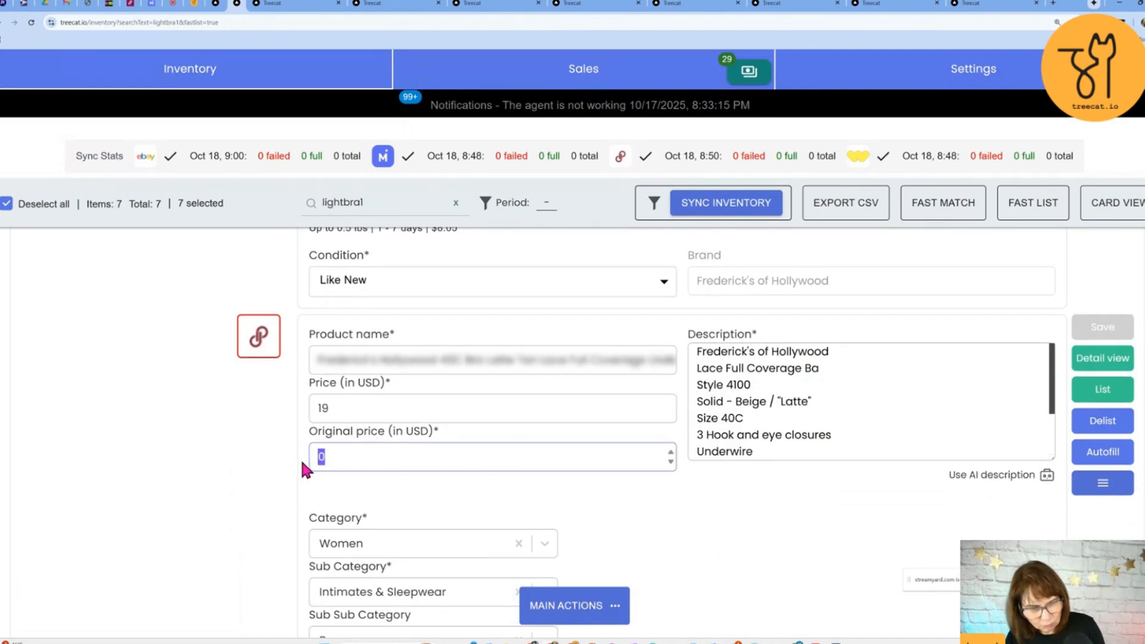
pyautogui.write('56')
pyautogui.scroll(-1, 494, 492)
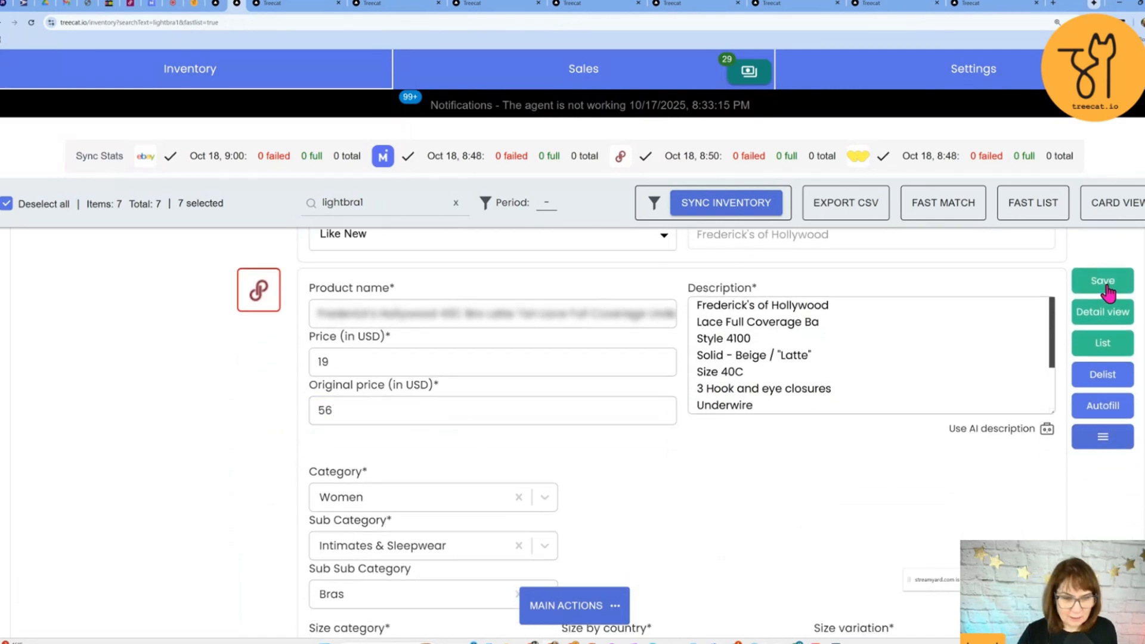
pyautogui.click(1103, 281)
# - Check the Frederick's of Hollywood bra's Poshmark category, size, color and brand fields, and go on to the Cacique 40H bra
pyautogui.scroll(-4, 714, 449)
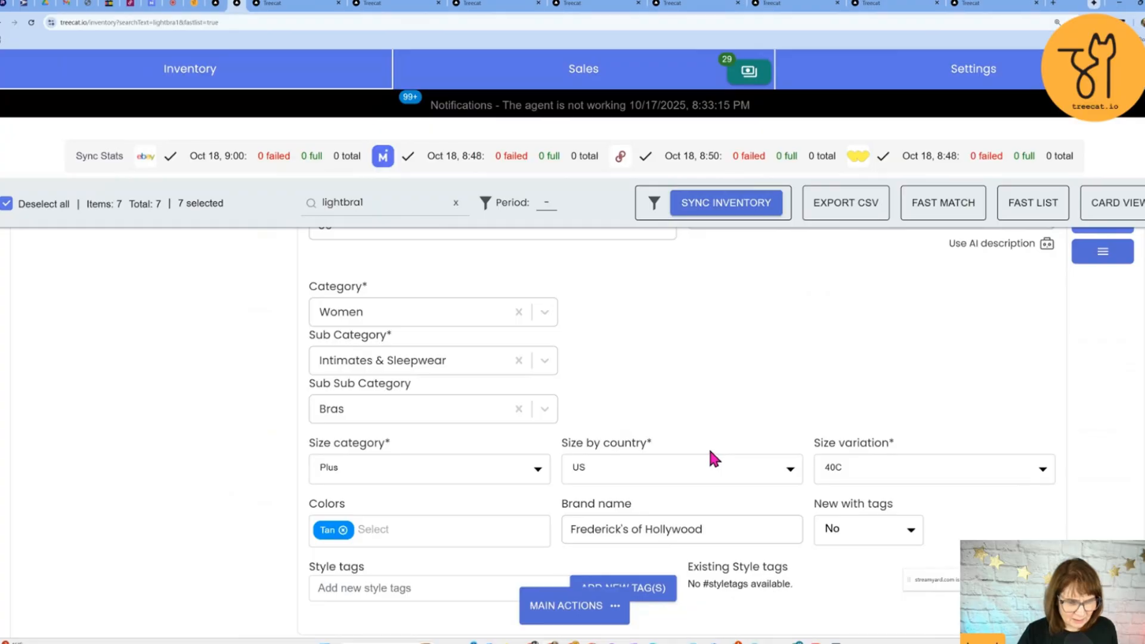
pyautogui.scroll(-7, 574, 458)
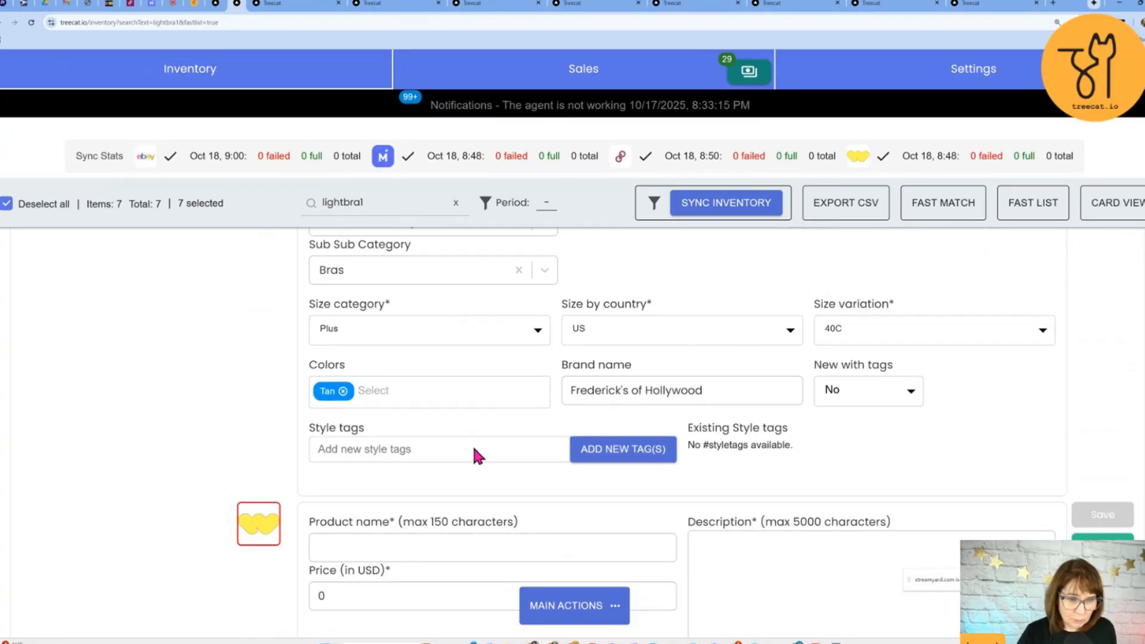
pyautogui.scroll(-8, 524, 491)
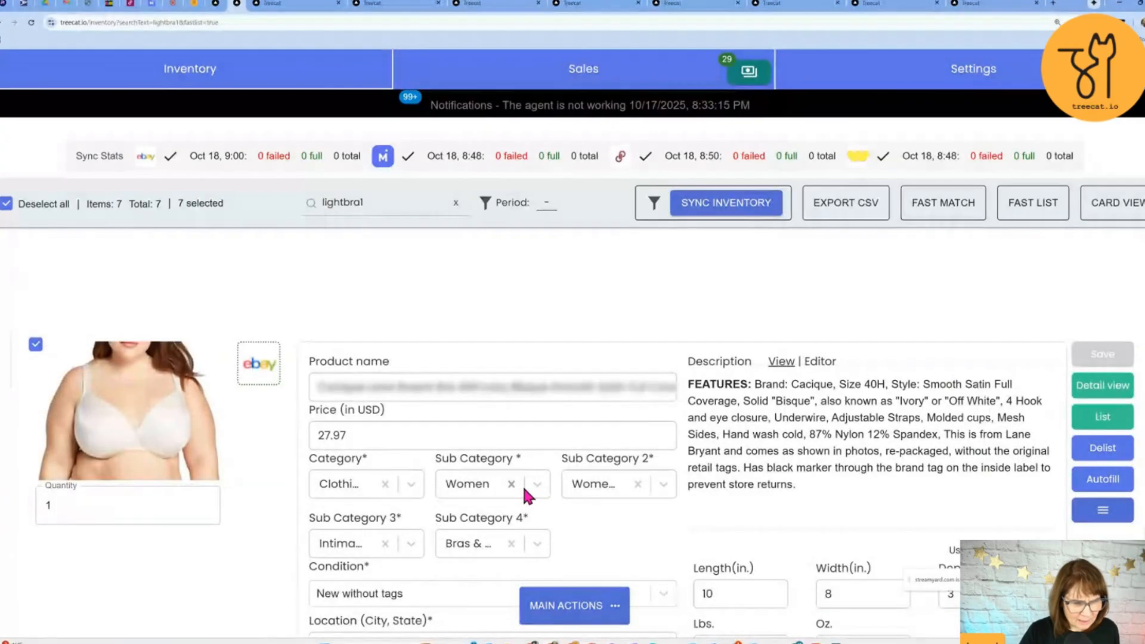
pyautogui.scroll(-1, 524, 487)
pyautogui.scroll(-1, 527, 495)
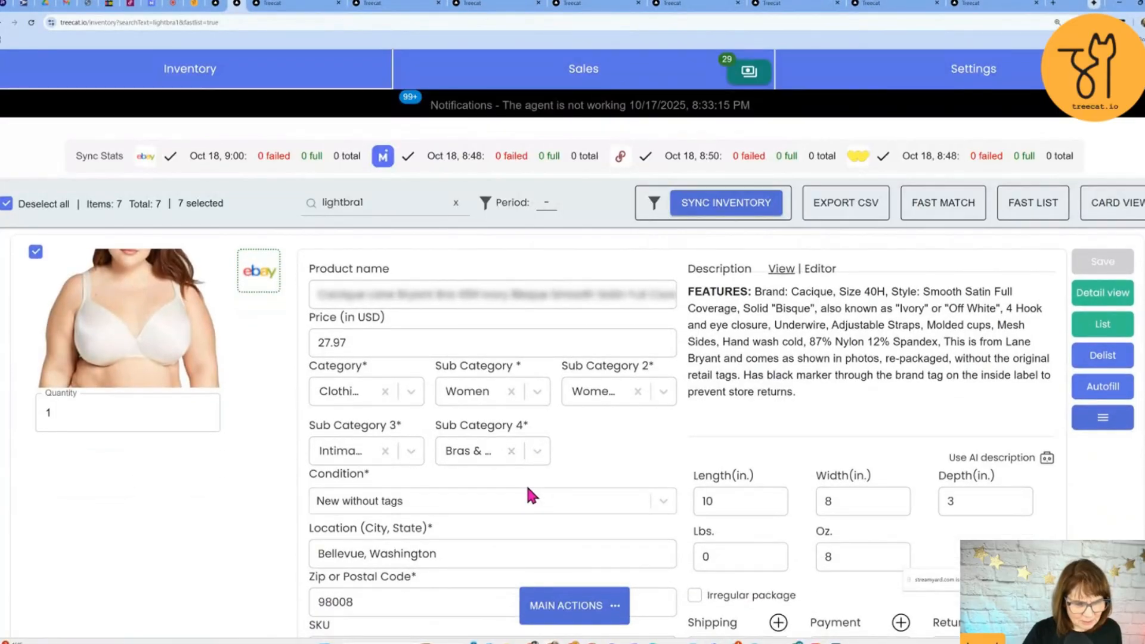
# - Set the Cacique 40H bra's Poshmark original price to 56 and check the remaining fields of its Mercari and Poshmark drafts
pyautogui.scroll(-16, 526, 495)
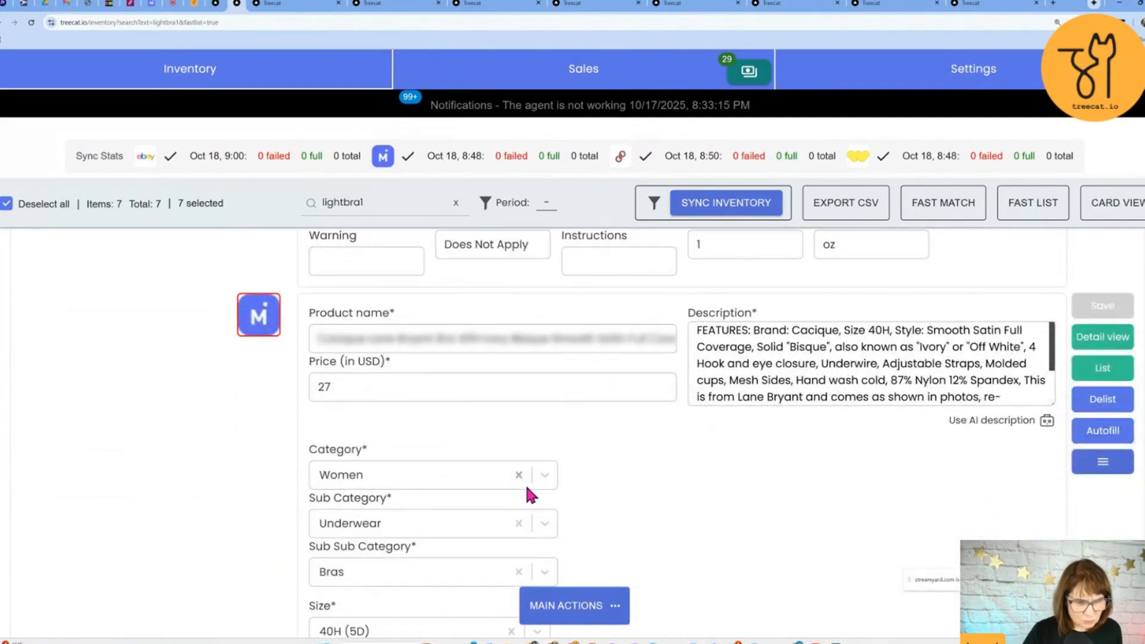
pyautogui.scroll(-6, 528, 493)
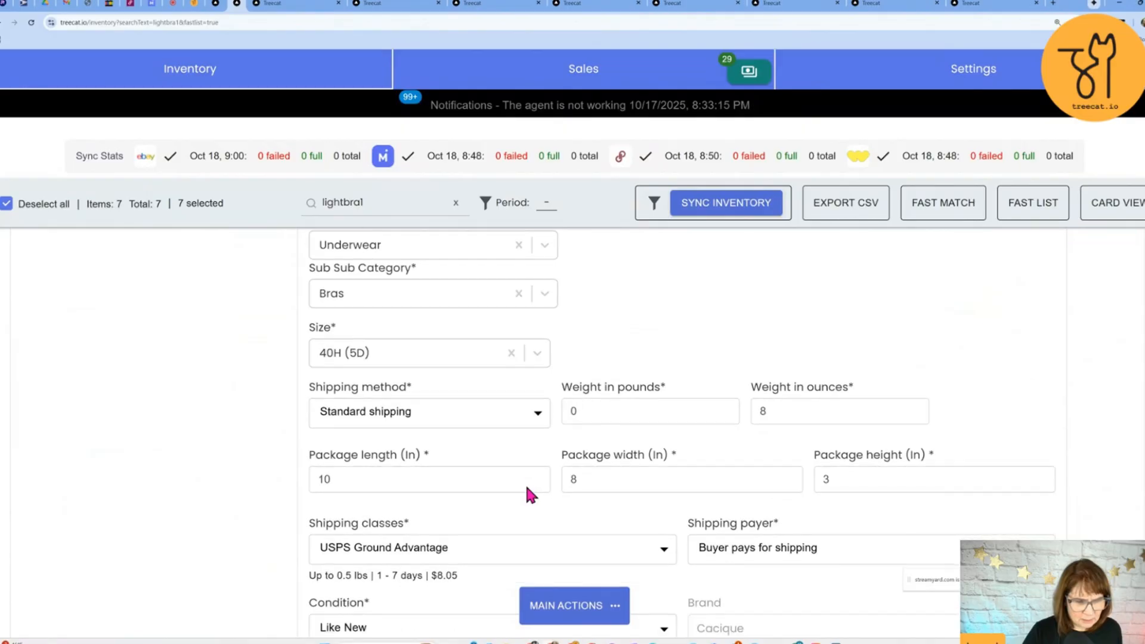
pyautogui.scroll(-7, 525, 483)
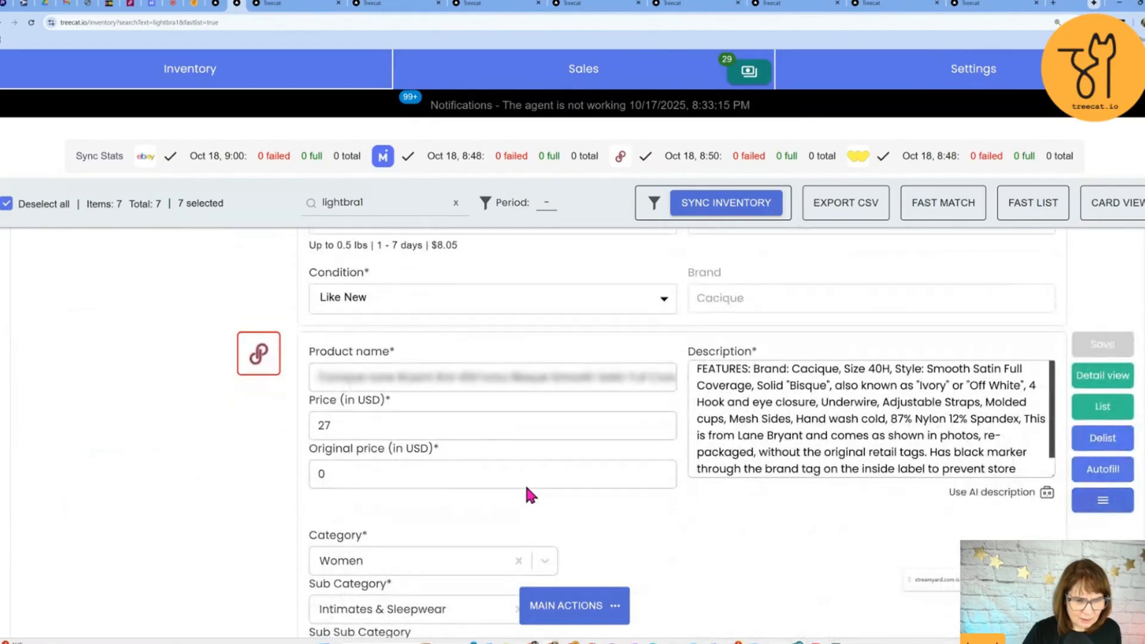
pyautogui.scroll(-2, 526, 486)
pyautogui.moveTo(340, 388); pyautogui.dragTo(301, 400)
pyautogui.write('56')
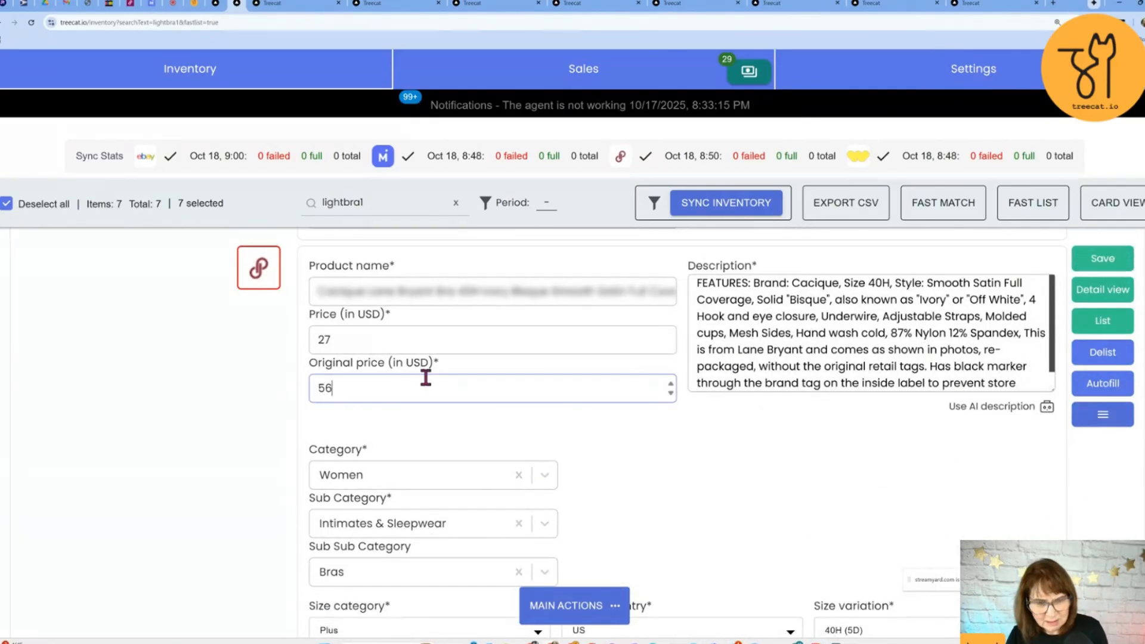
pyautogui.click(804, 413)
pyautogui.scroll(-3, 796, 424)
pyautogui.scroll(-8, 796, 429)
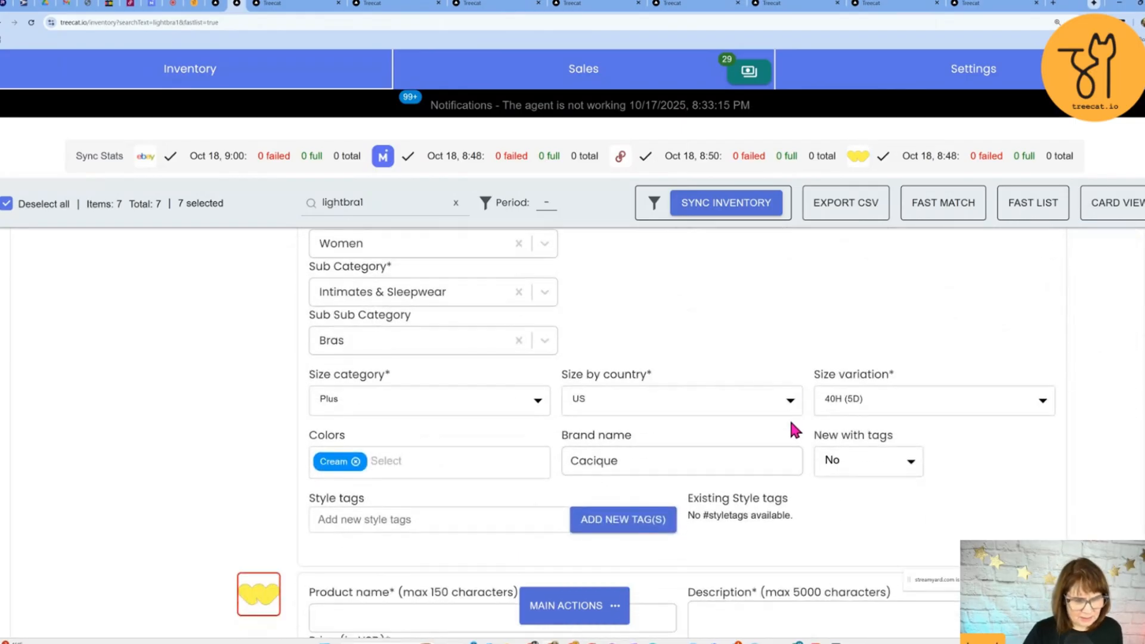
pyautogui.scroll(-1, 566, 495)
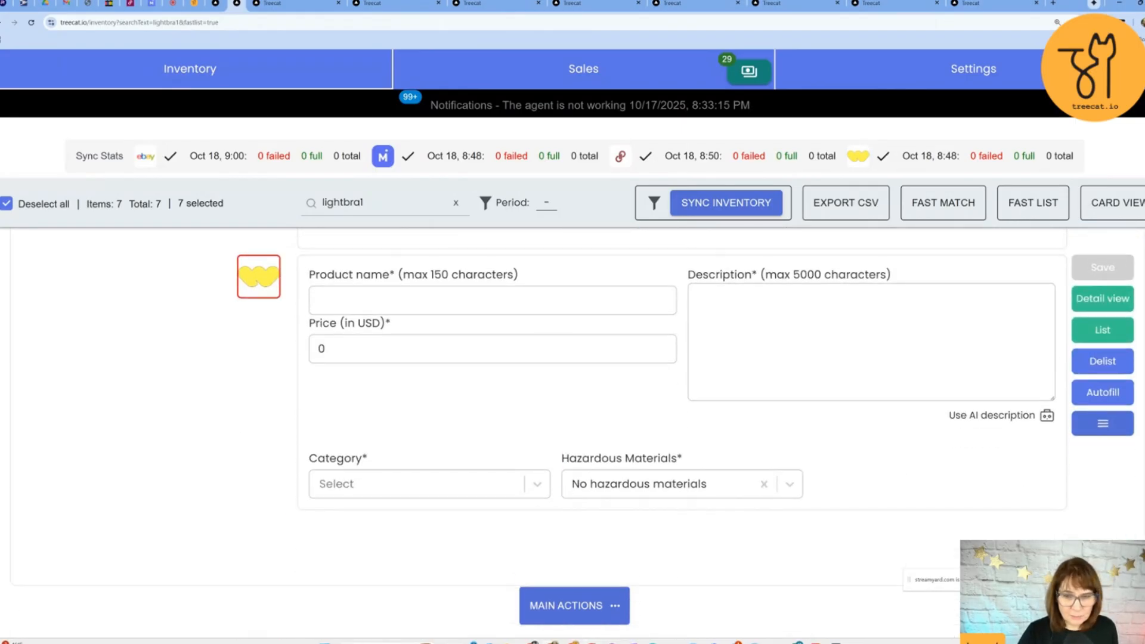
# - List all seven selected light bra items on Mercari and Poshmark
pyautogui.click(614, 606)
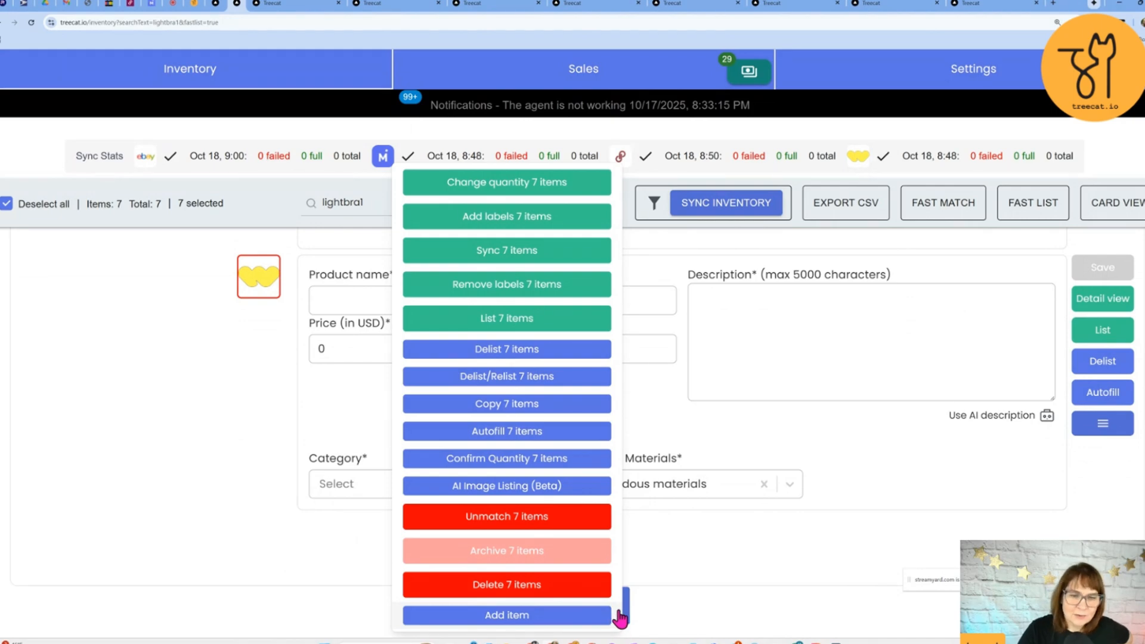
pyautogui.click(503, 319)
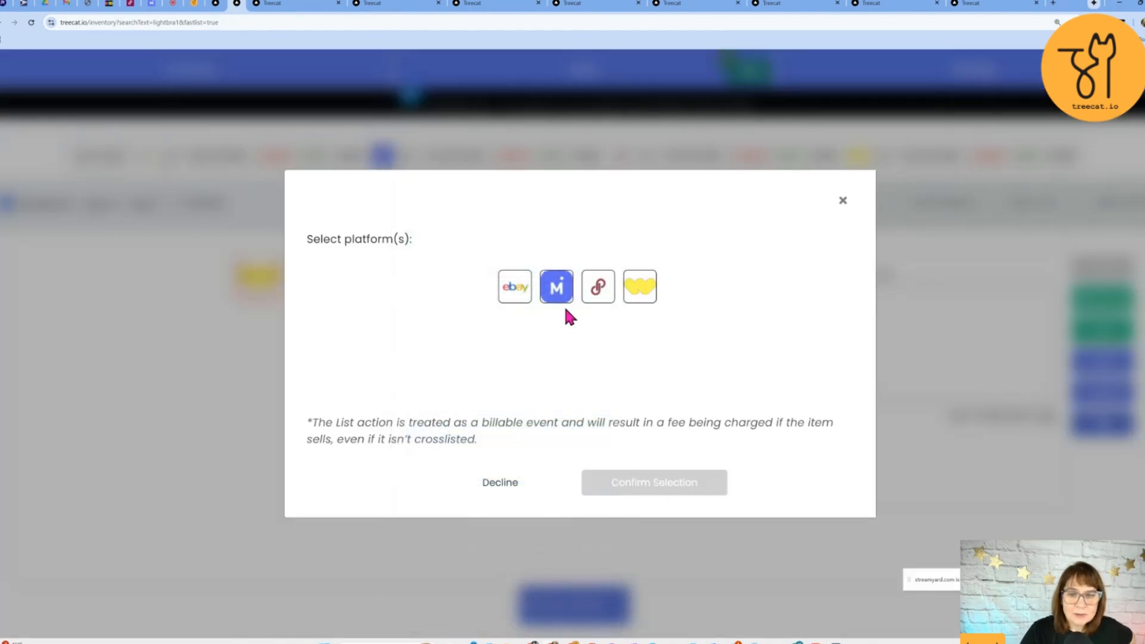
pyautogui.click(559, 292)
pyautogui.click(633, 484)
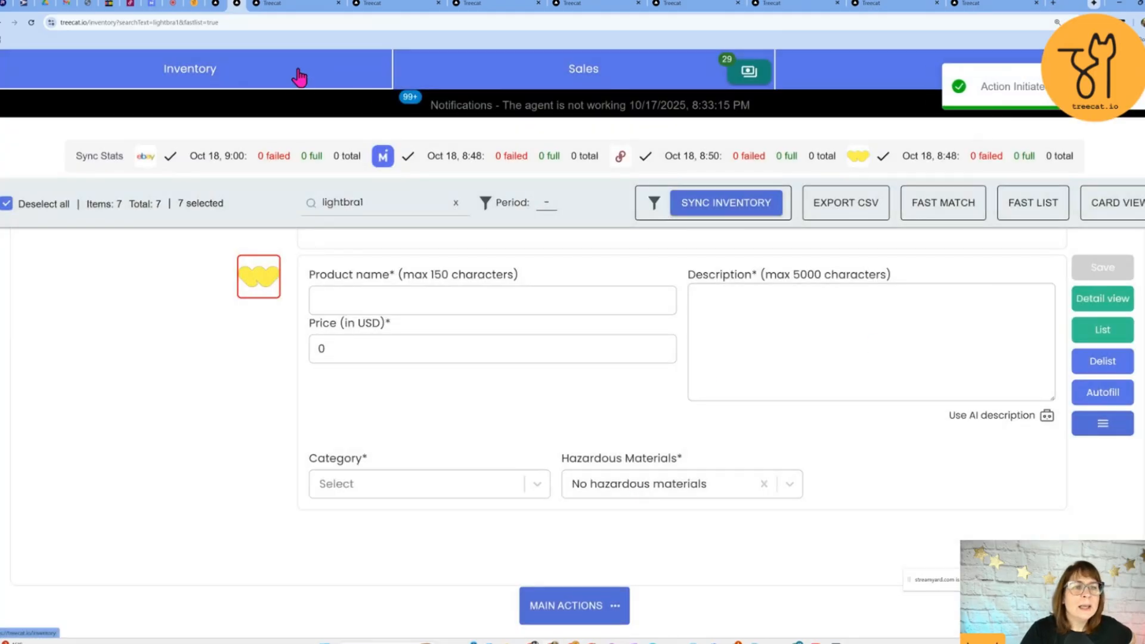
# - Duplicate the browser tab with the blackbra1 inventory and search for lightbra1 in the copy
pyautogui.click(218, 4)
pyautogui.rightClick(218, 3)
pyautogui.click(249, 89)
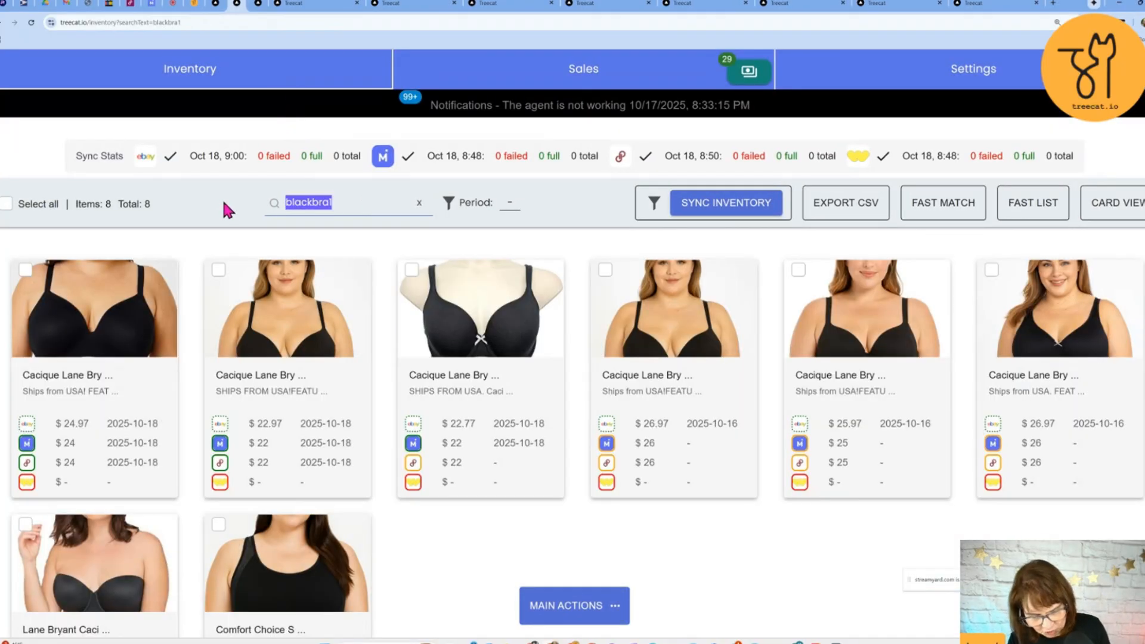
pyautogui.write('lightbra')
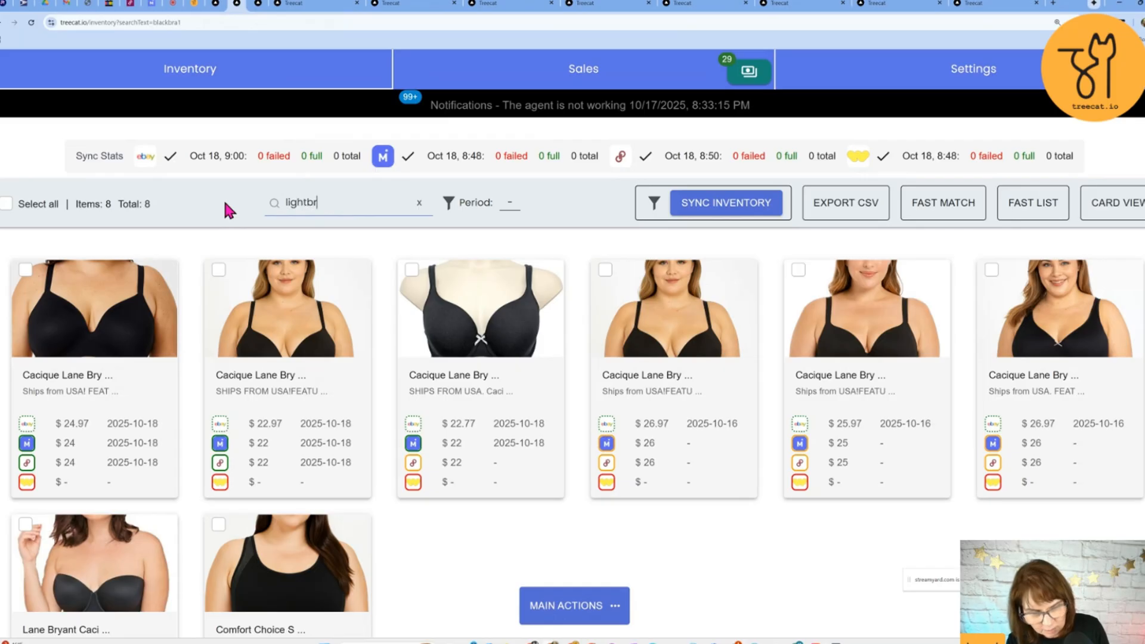
pyautogui.write('1')
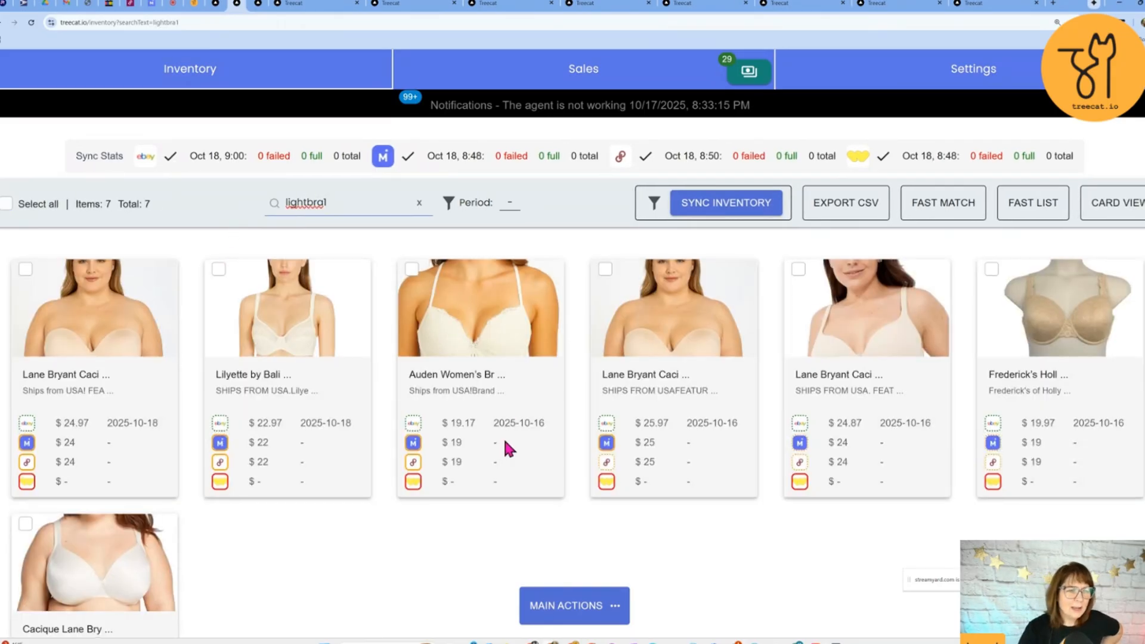
# - Look over the light bra items' platform statuses and the account's events history
pyautogui.scroll(-2, 684, 480)
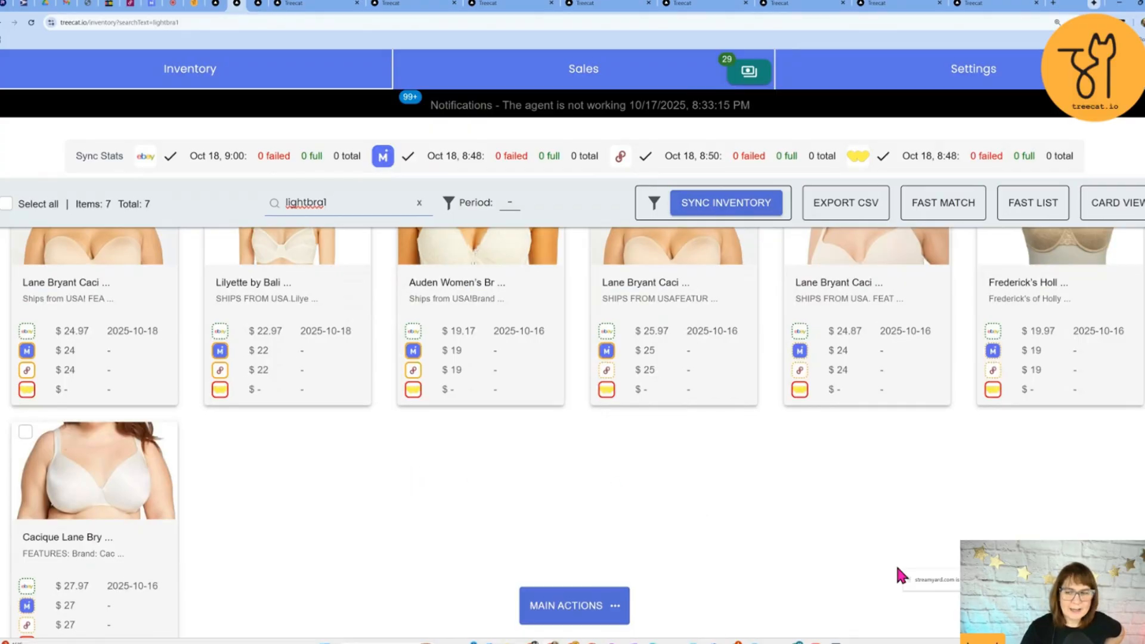
pyautogui.click(589, 104)
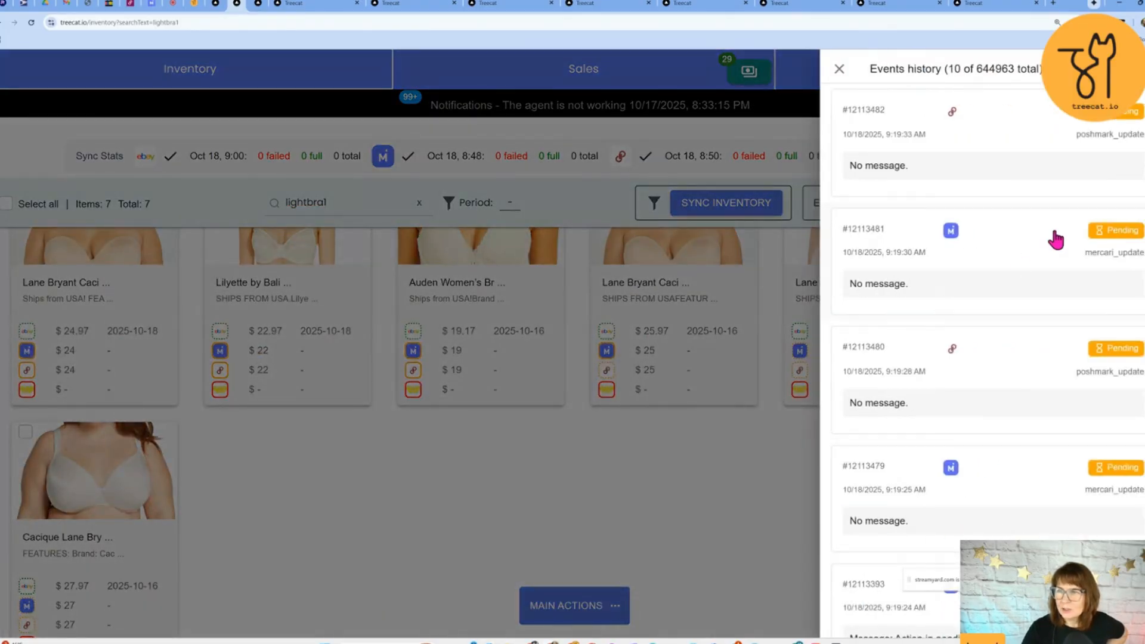
pyautogui.click(838, 69)
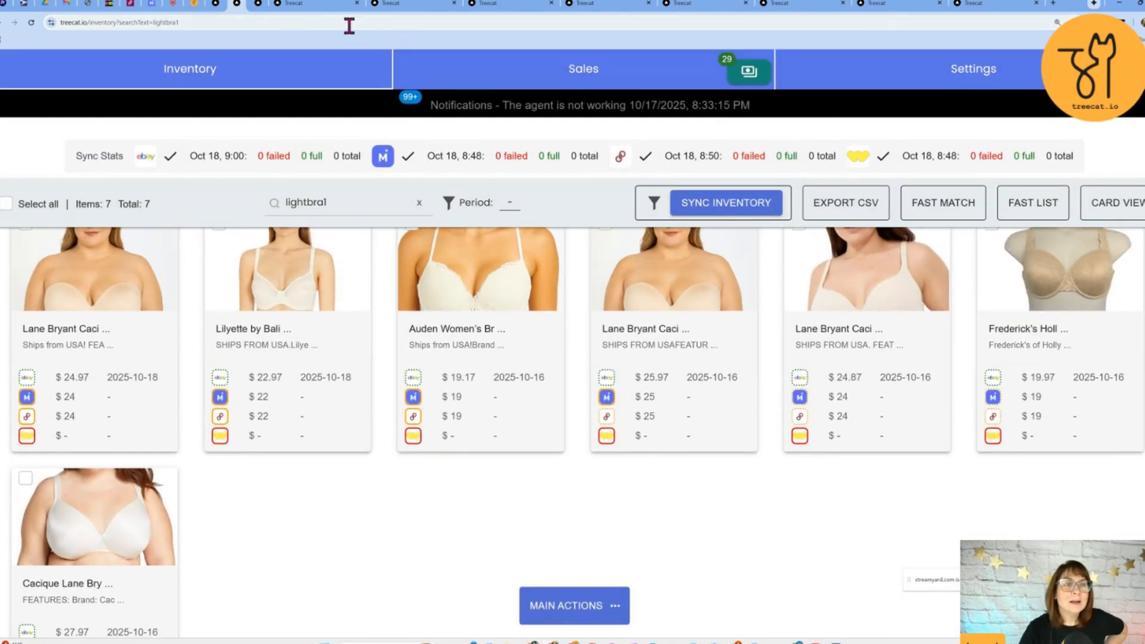
# - Check the Poshmark listing status of the first two black bras and close their browser tabs
pyautogui.click(310, 6)
pyautogui.scroll(10, 537, 420)
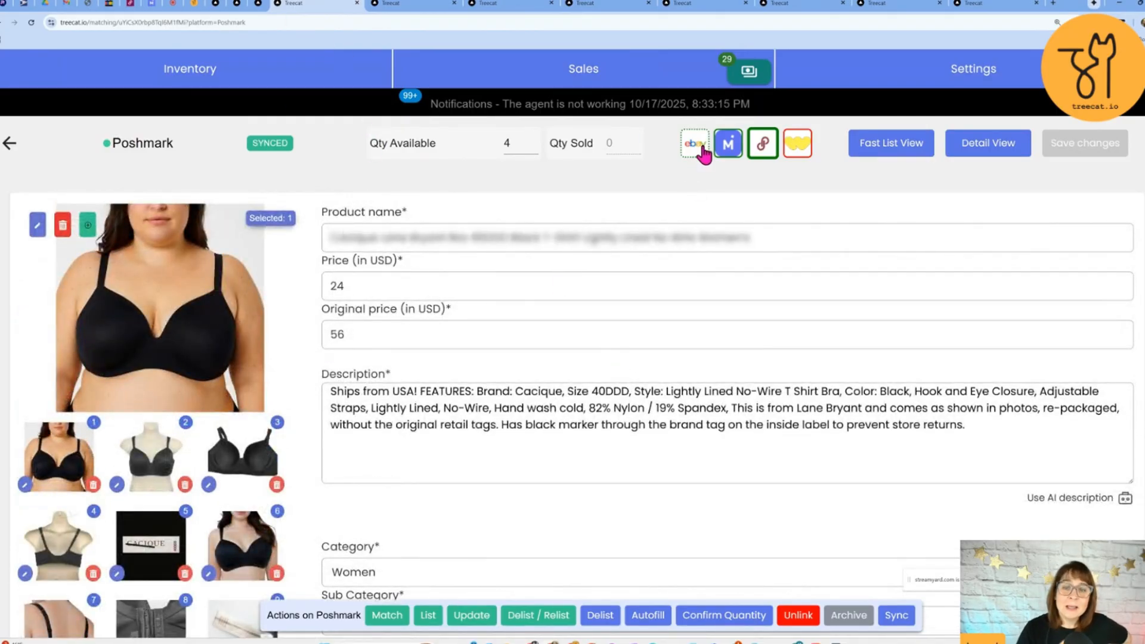
pyautogui.scroll(-2, 592, 422)
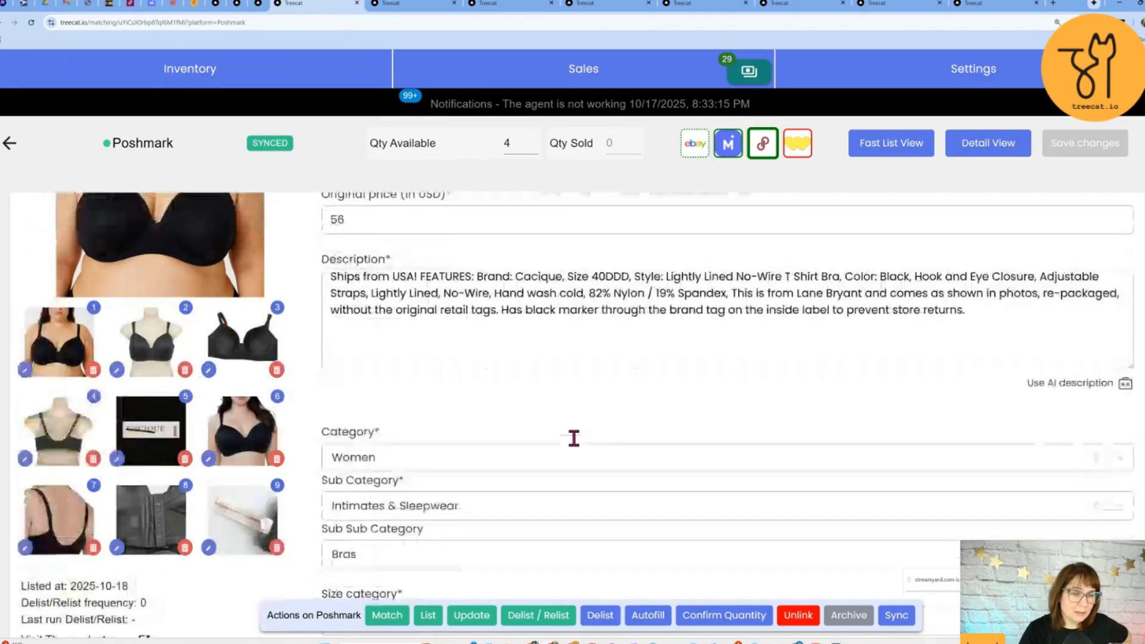
pyautogui.scroll(2, 572, 437)
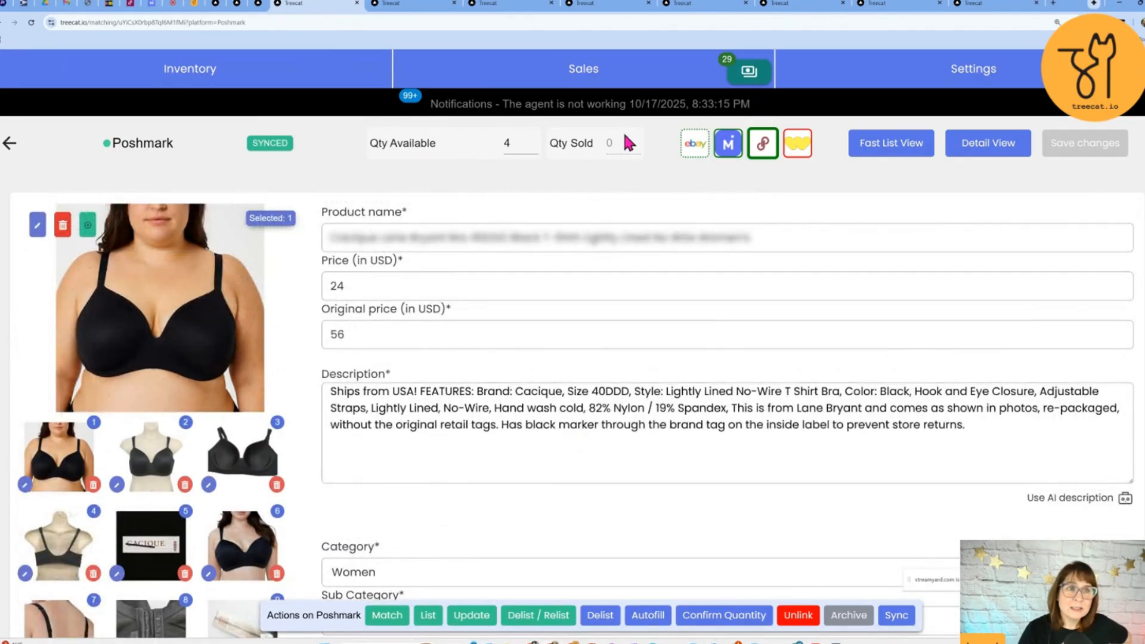
pyautogui.click(393, 8)
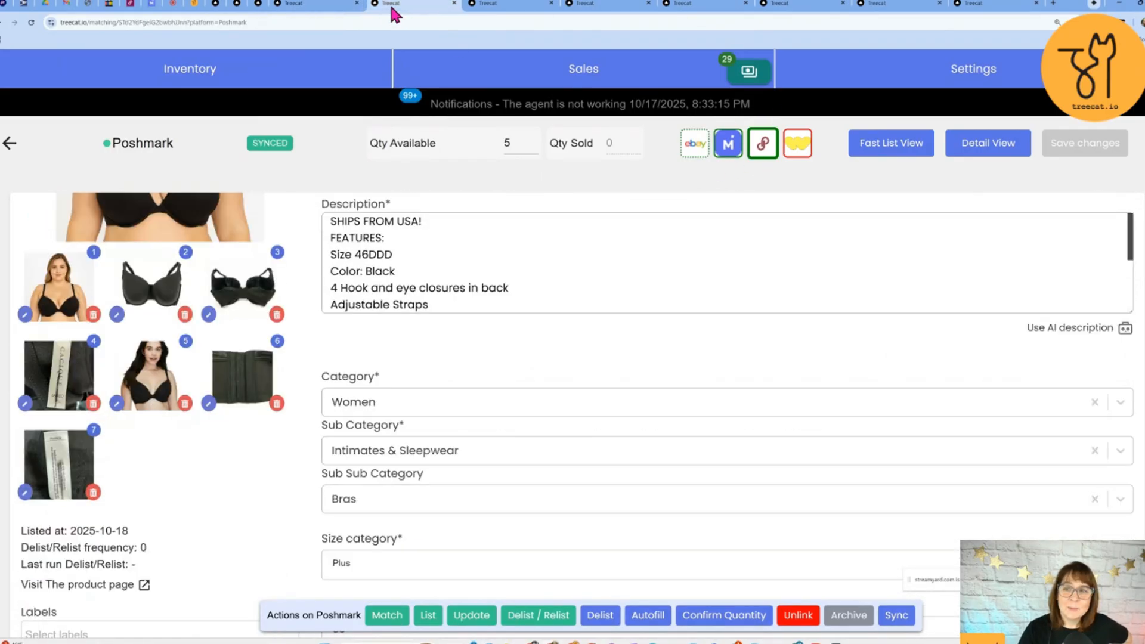
pyautogui.click(356, 4)
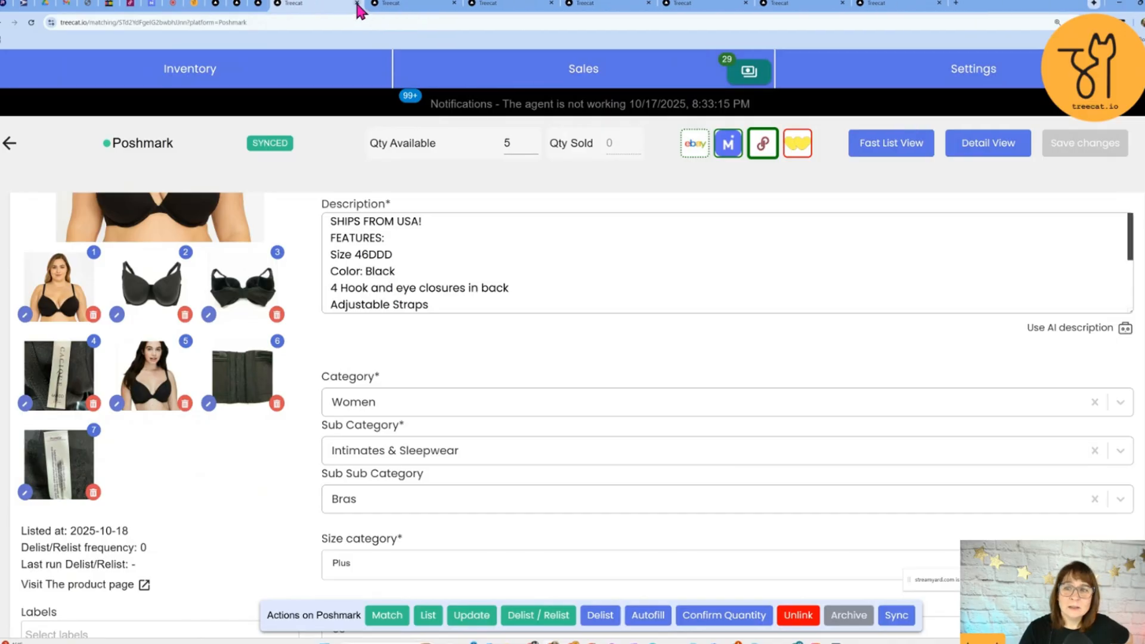
pyautogui.click(357, 4)
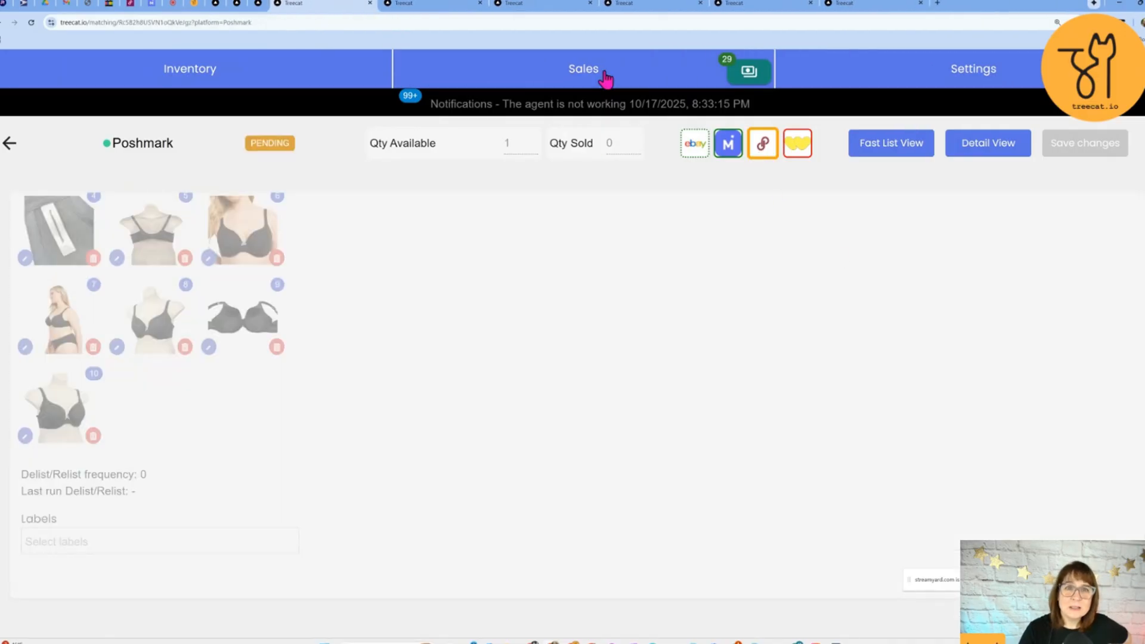
# - Reload the black 46C T-shirt bra's Poshmark page and examine its match events history
pyautogui.click(436, 8)
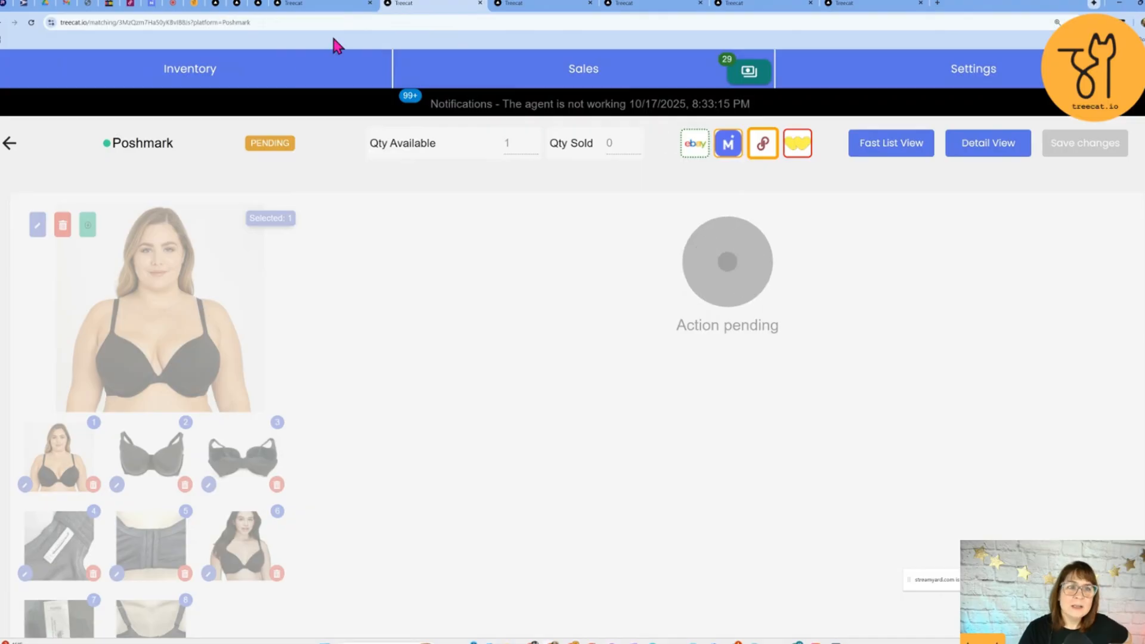
pyautogui.click(322, 9)
pyautogui.rightClick(493, 289)
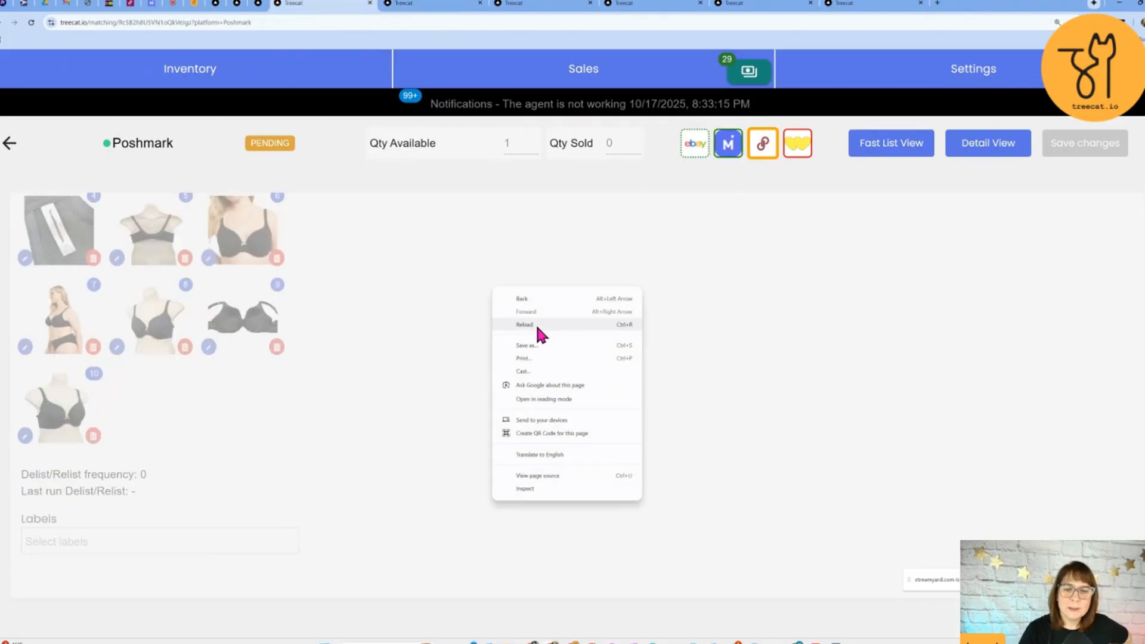
pyautogui.click(517, 324)
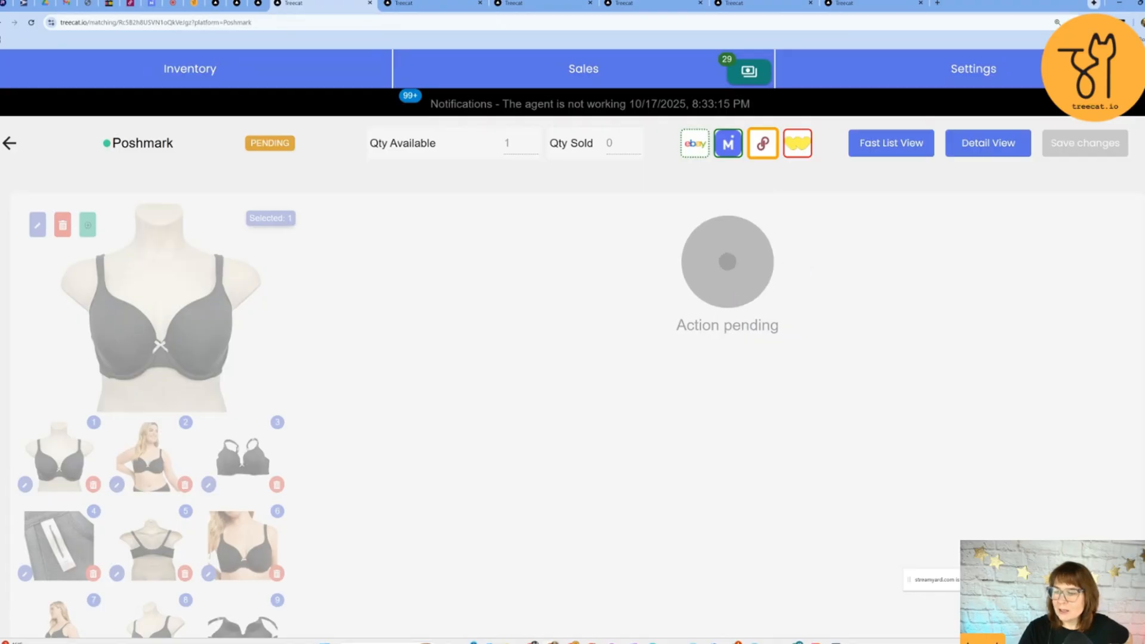
pyautogui.click(1103, 602)
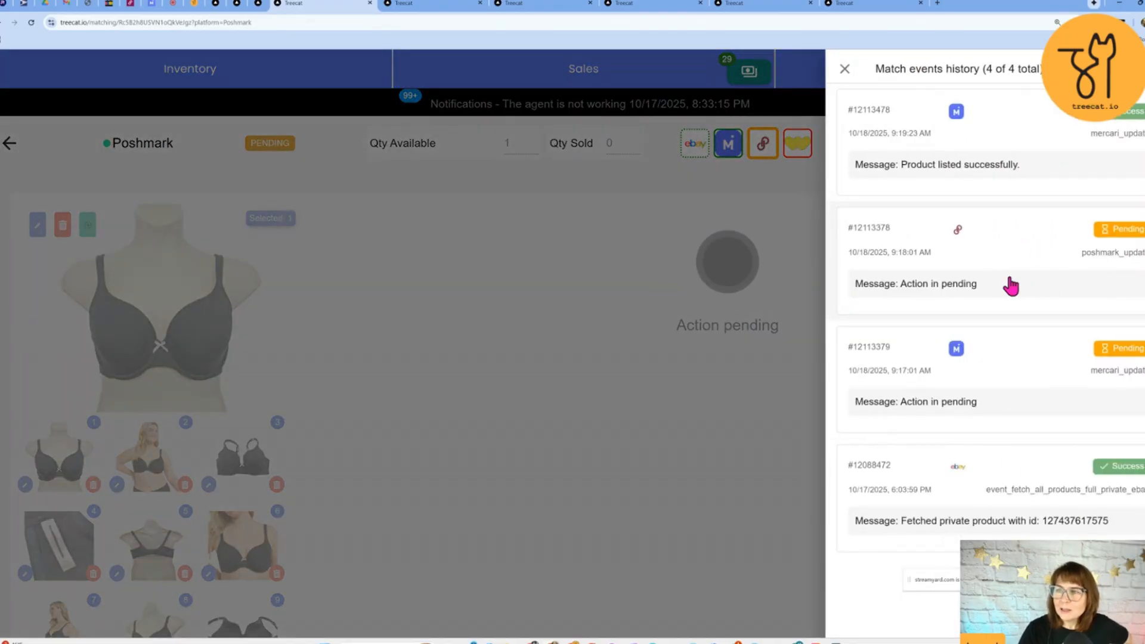
pyautogui.click(844, 69)
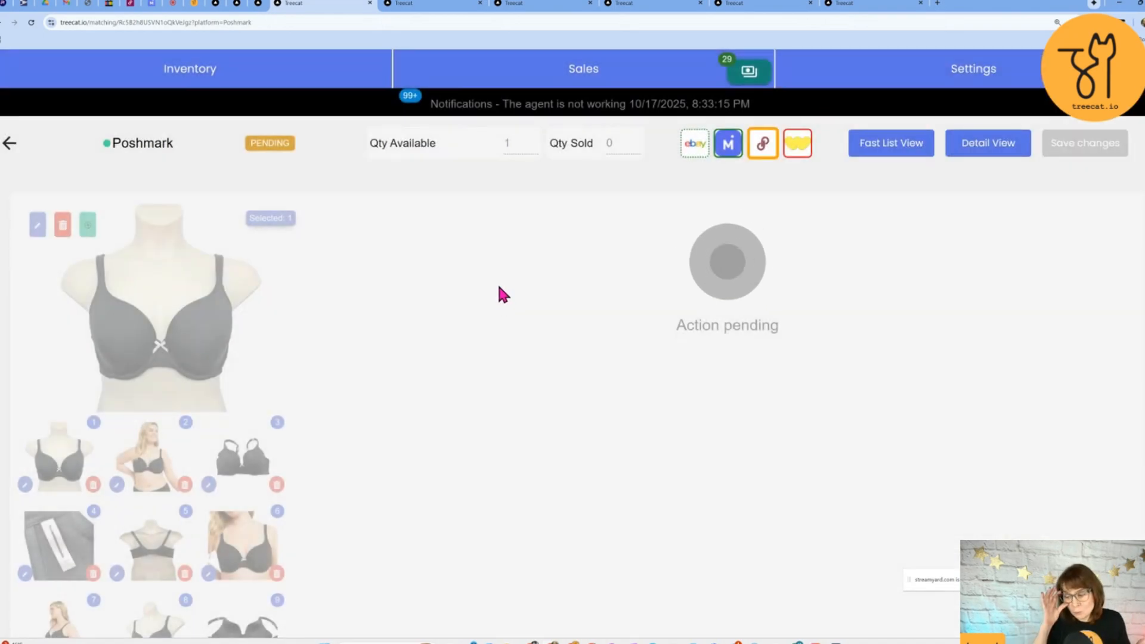
# - Check the next black bras' Poshmark status, recheck the black 46C T-shirt bra and close its browser tab
pyautogui.click(439, 5)
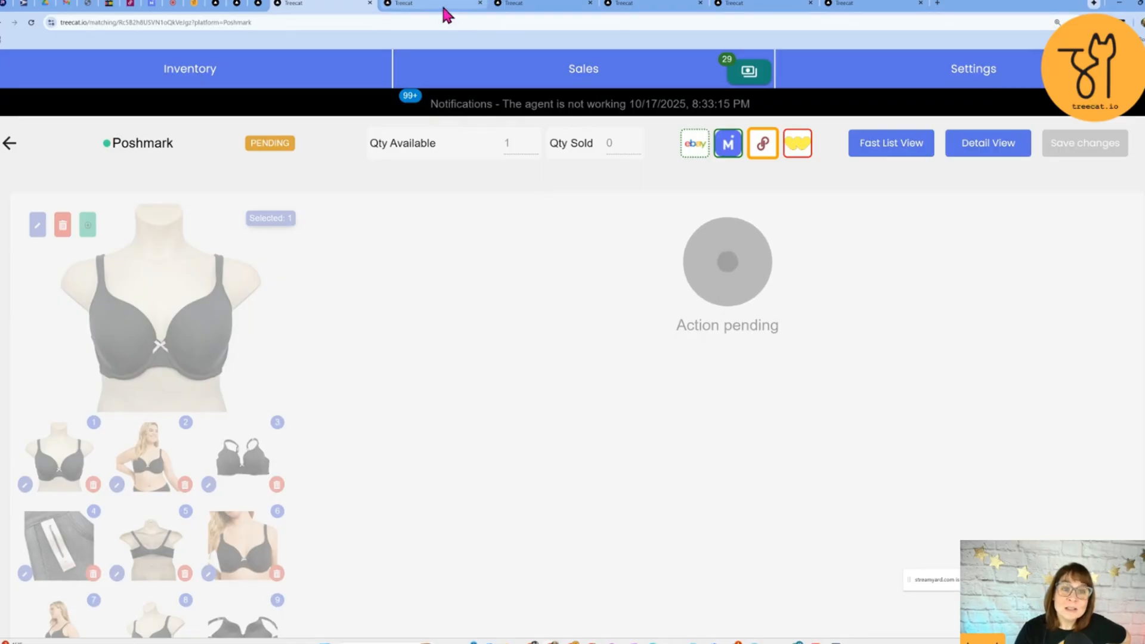
pyautogui.click(527, 4)
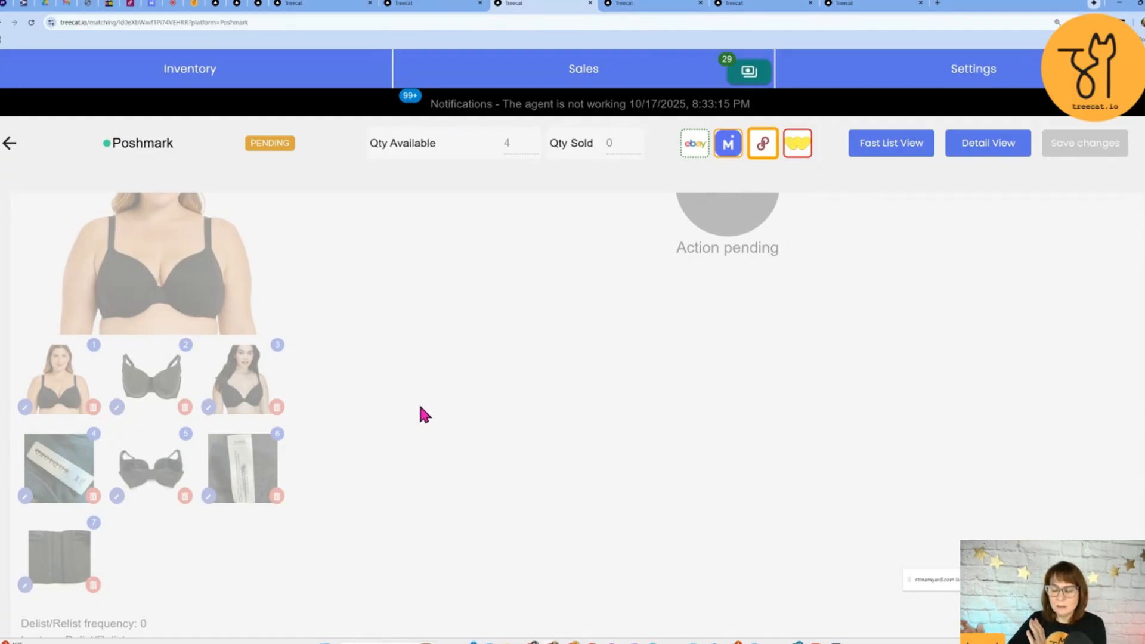
pyautogui.click(300, 6)
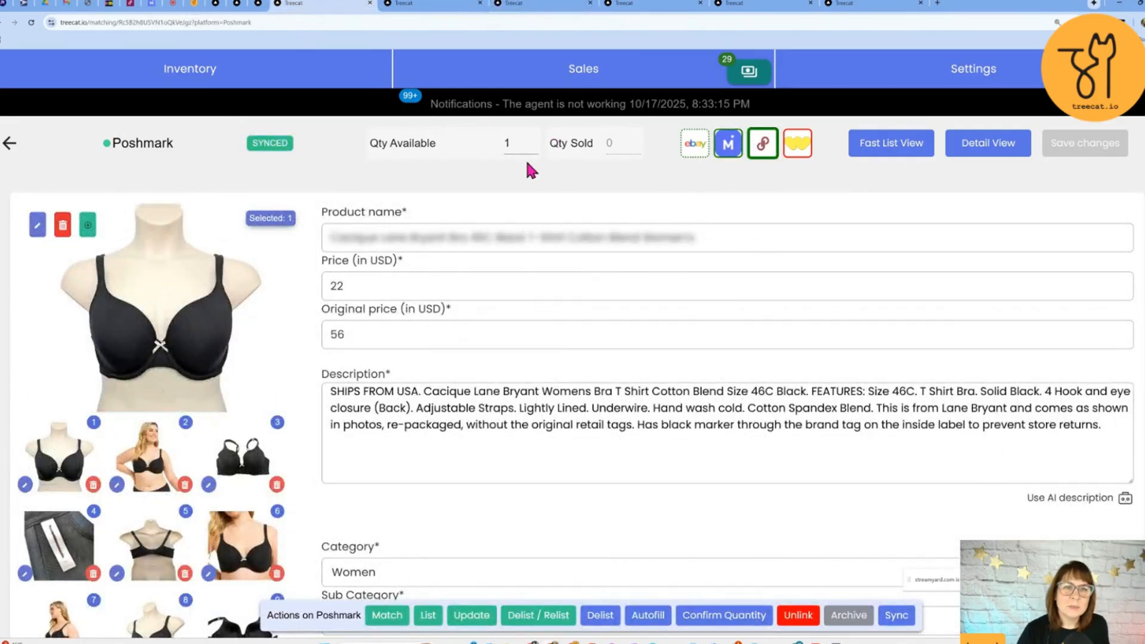
pyautogui.click(370, 3)
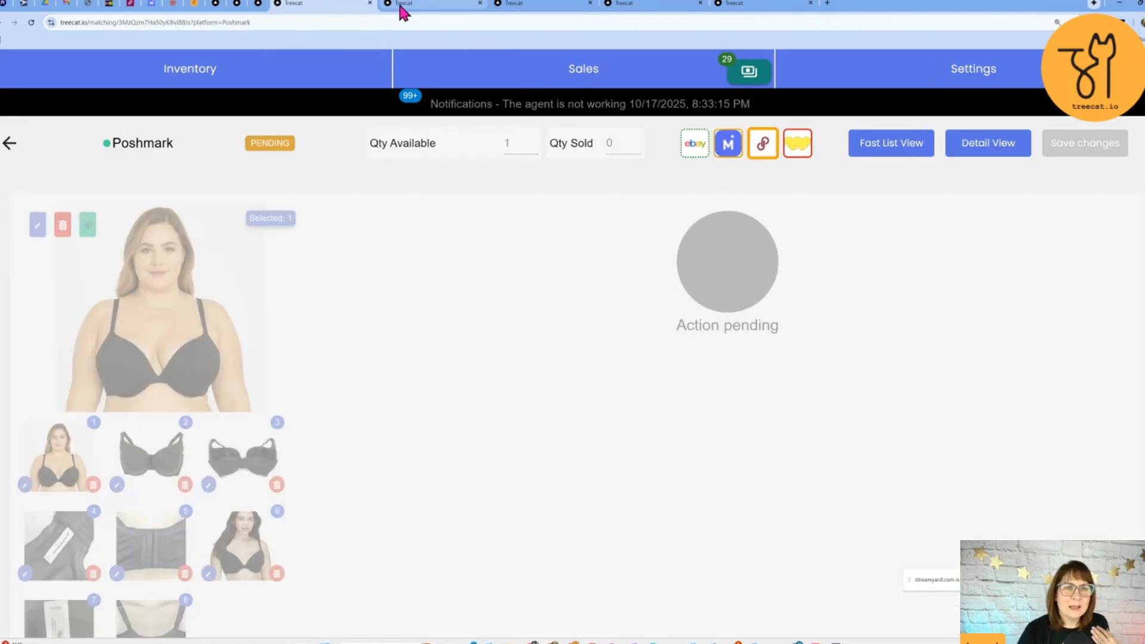
# - Check the Poshmark listing status of black bras in the remaining open browser tabs
pyautogui.click(537, 6)
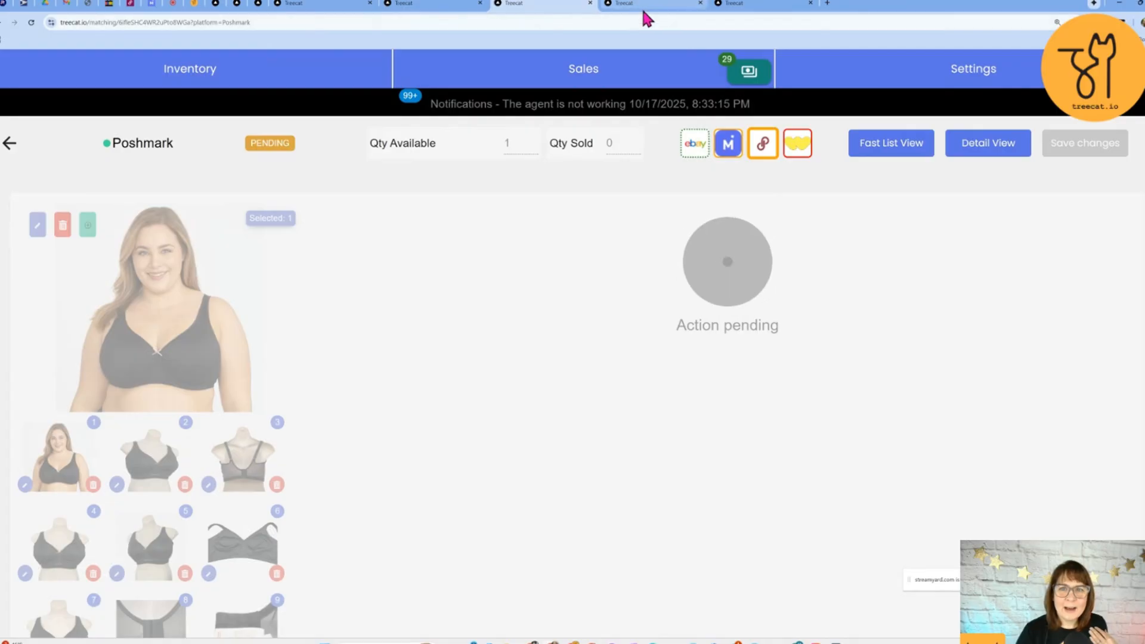
pyautogui.click(739, 5)
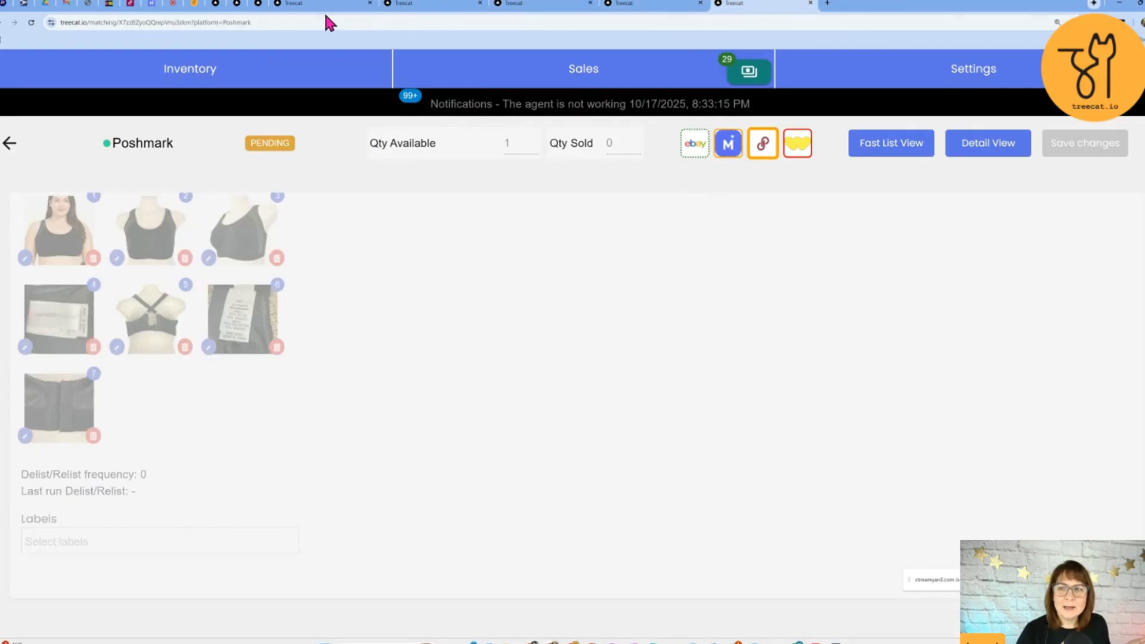
pyautogui.click(323, 6)
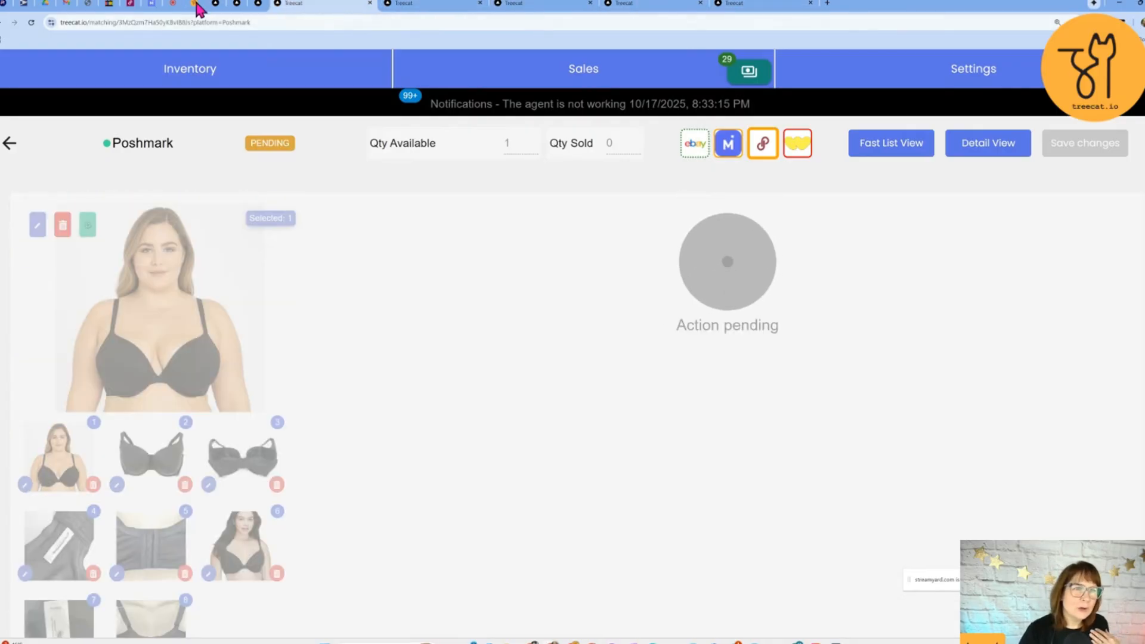
# - Reload the blackbra1 inventory results and review the Mercari and Poshmark status of every black bra
pyautogui.click(218, 6)
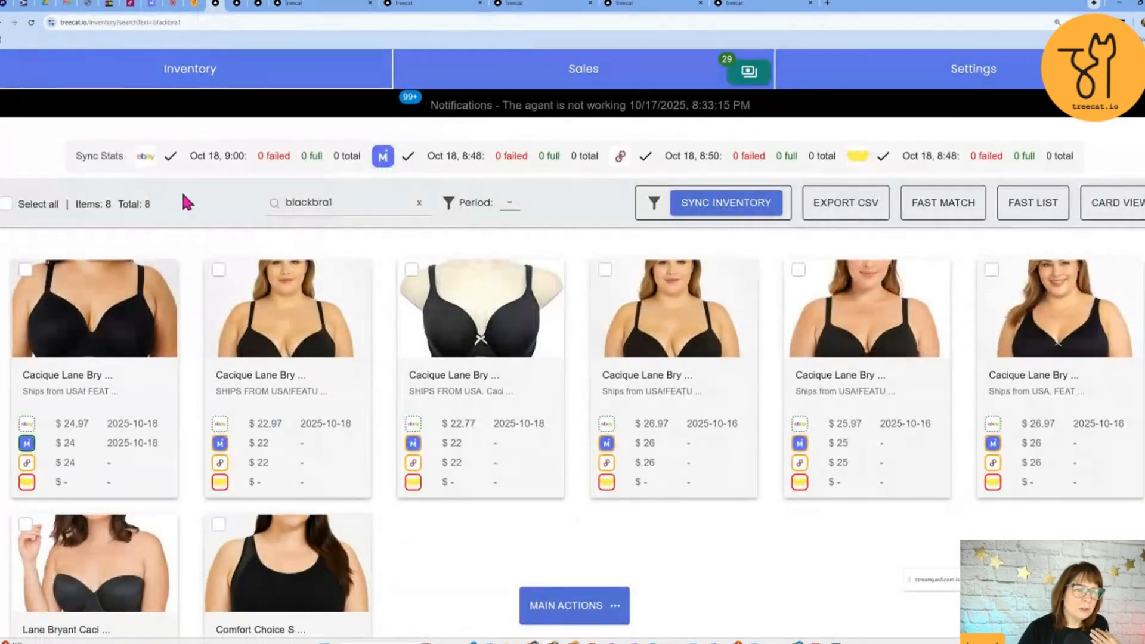
pyautogui.scroll(-2, 199, 268)
pyautogui.rightClick(532, 476)
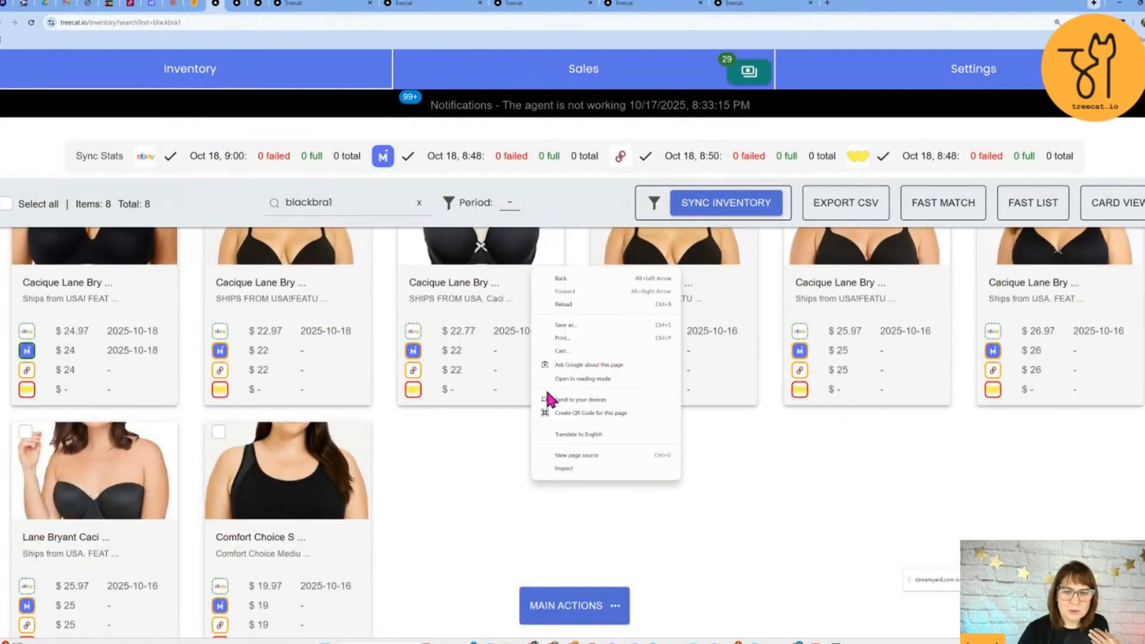
pyautogui.click(546, 302)
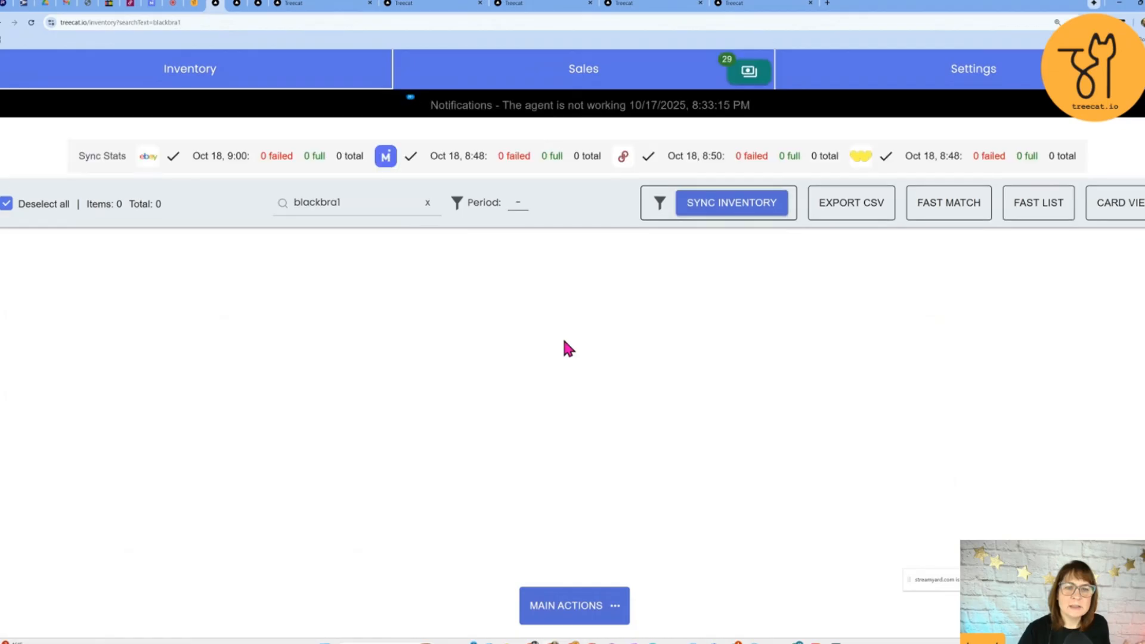
pyautogui.scroll(-1, 370, 244)
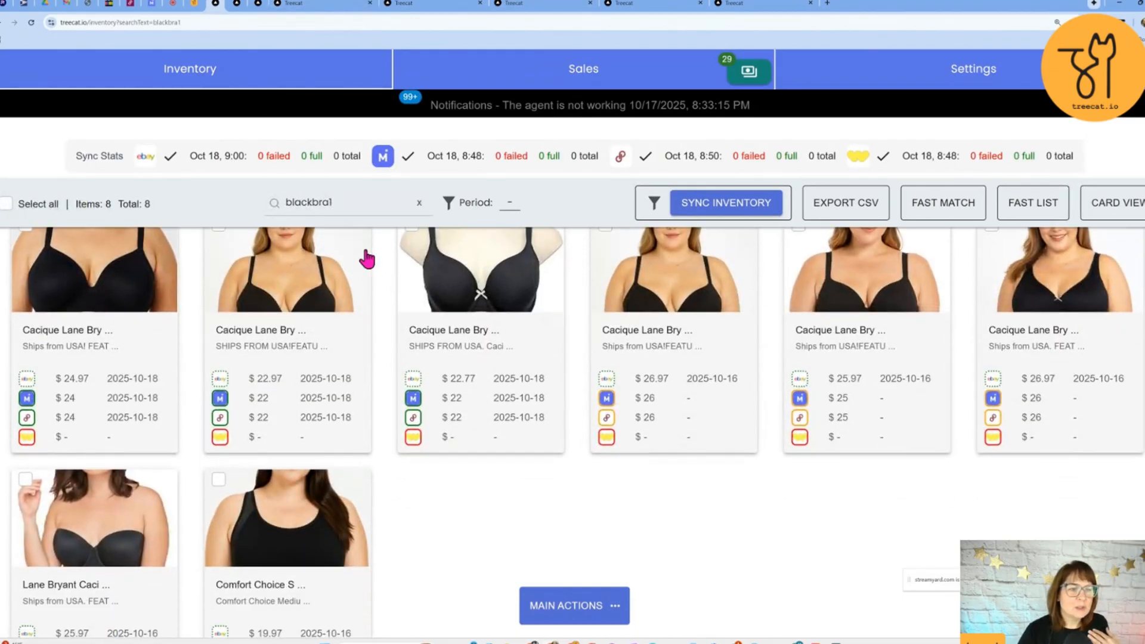
pyautogui.scroll(-1, 407, 522)
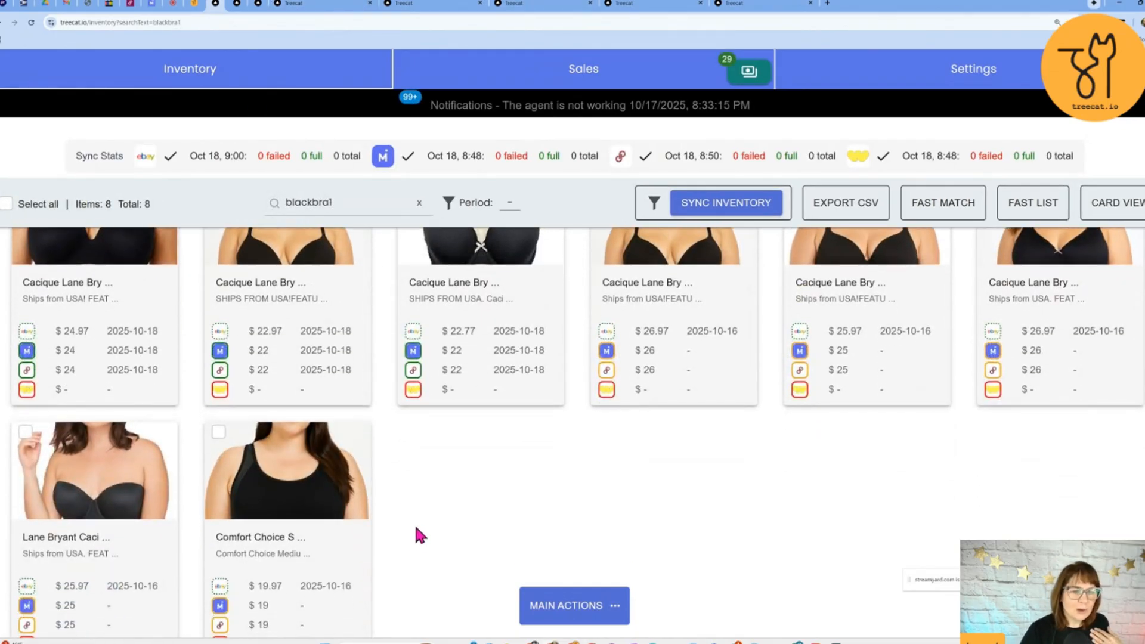
pyautogui.scroll(-1, 447, 505)
pyautogui.scroll(3, 447, 506)
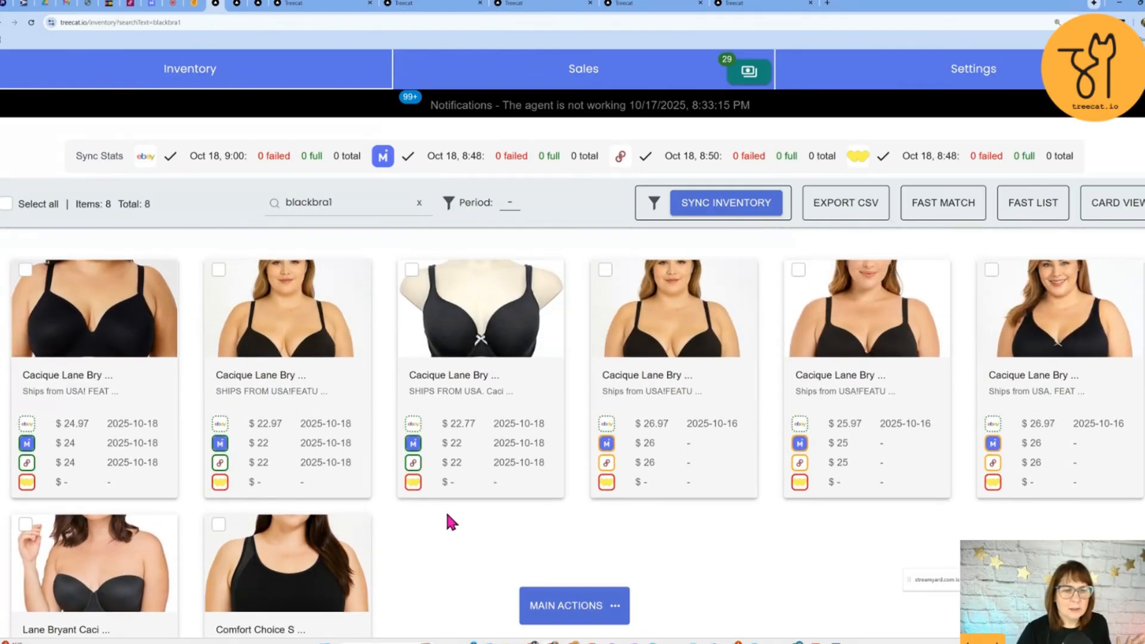
pyautogui.scroll(-3, 450, 522)
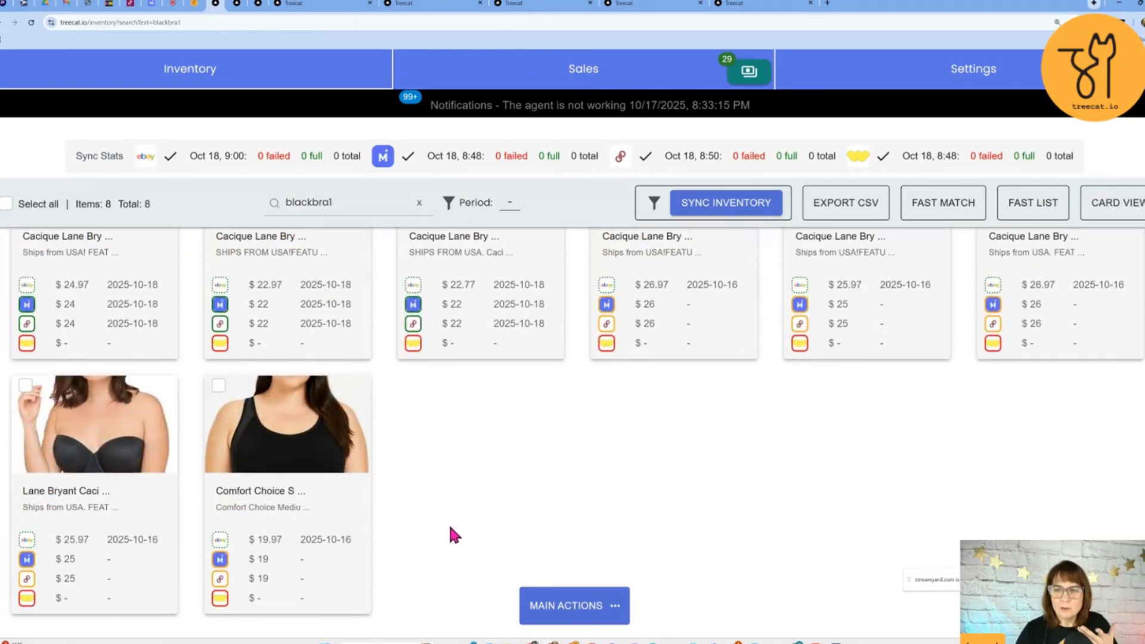
pyautogui.scroll(3, 457, 484)
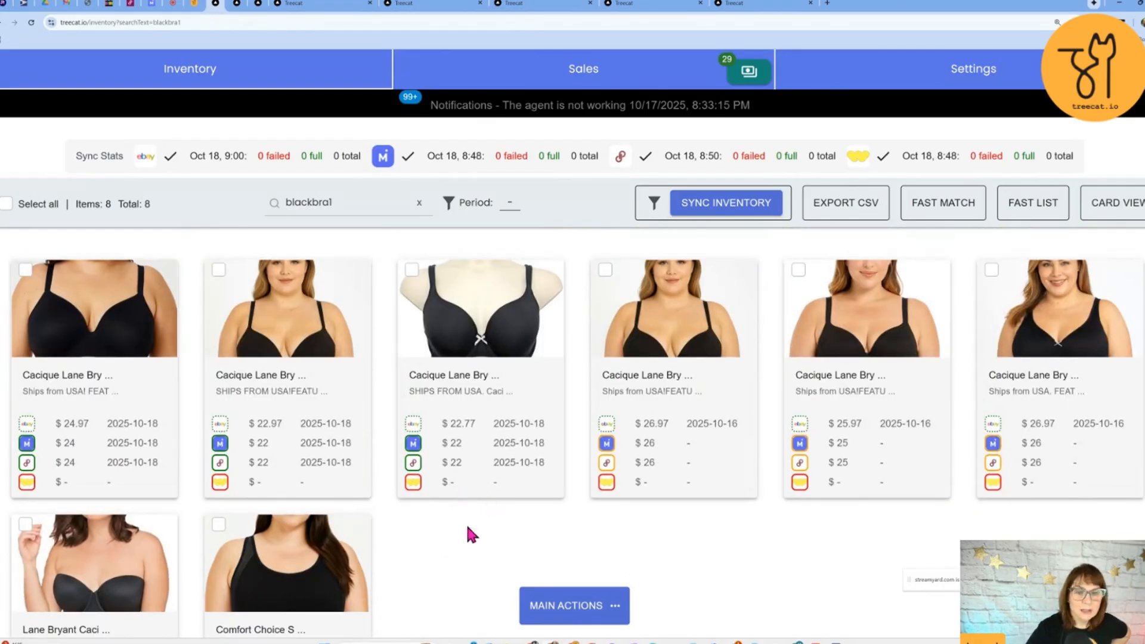
# - Compare the marketplace statuses across the blackbra1 cards again and refresh the inventory page once more
pyautogui.scroll(-3, 504, 522)
pyautogui.scroll(3, 474, 488)
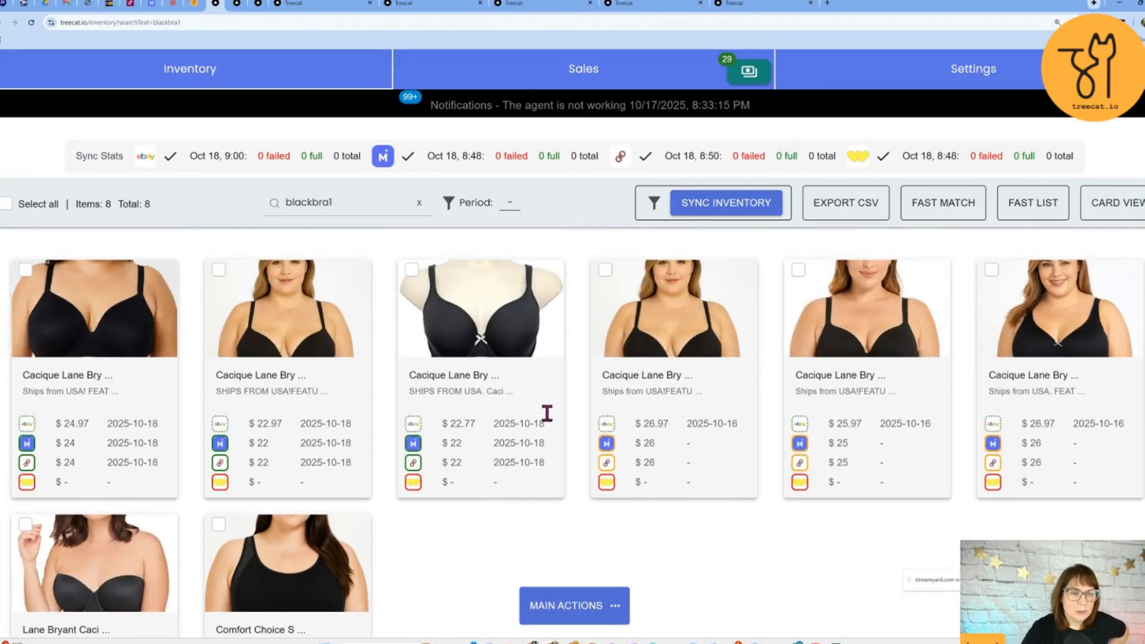
pyautogui.scroll(-3, 494, 417)
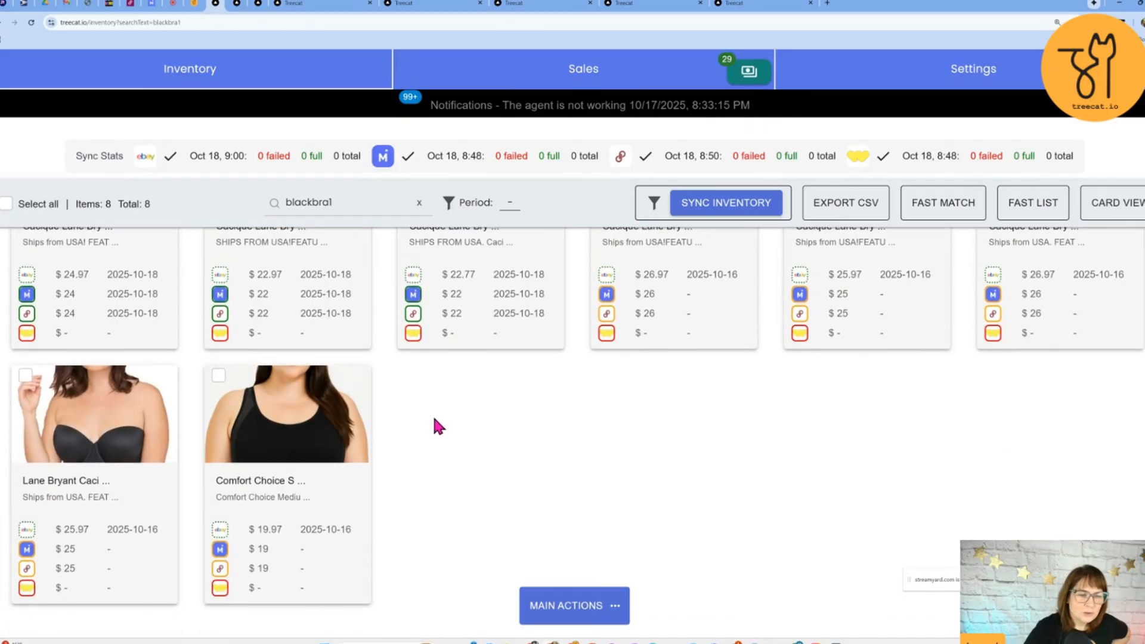
pyautogui.scroll(3, 477, 448)
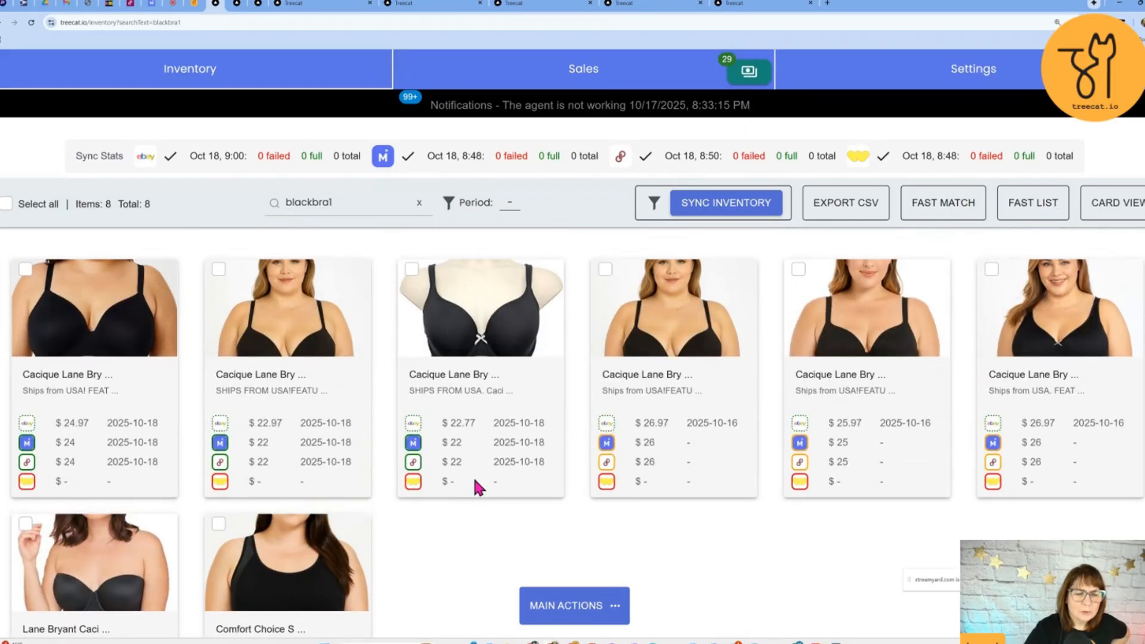
pyautogui.scroll(-3, 486, 471)
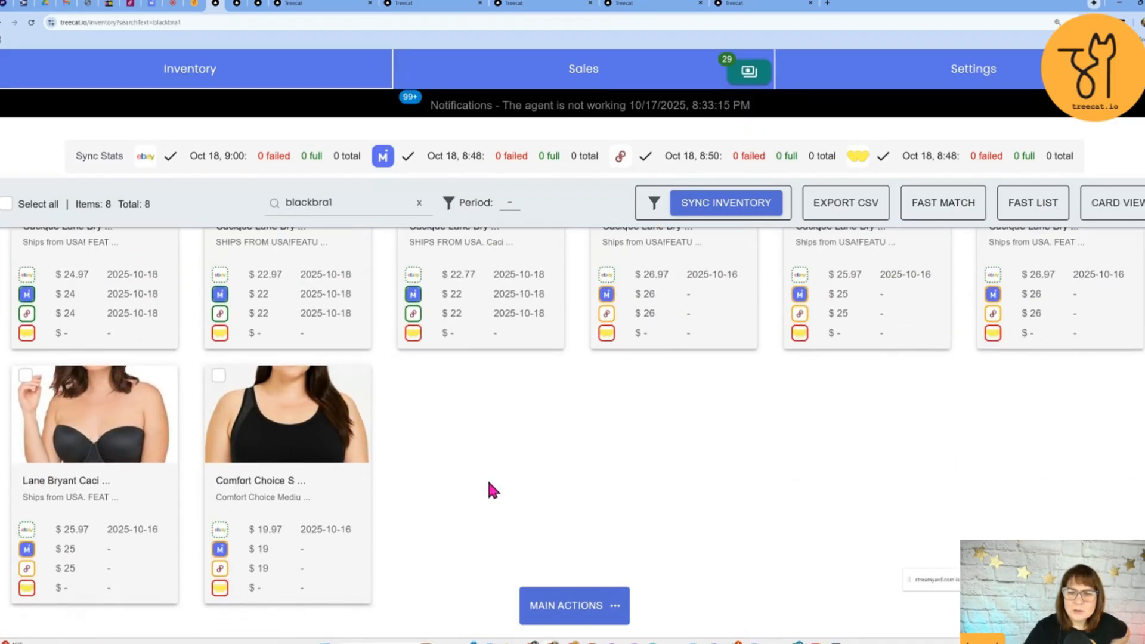
pyautogui.scroll(3, 489, 480)
pyautogui.scroll(-3, 484, 476)
pyautogui.rightClick(471, 425)
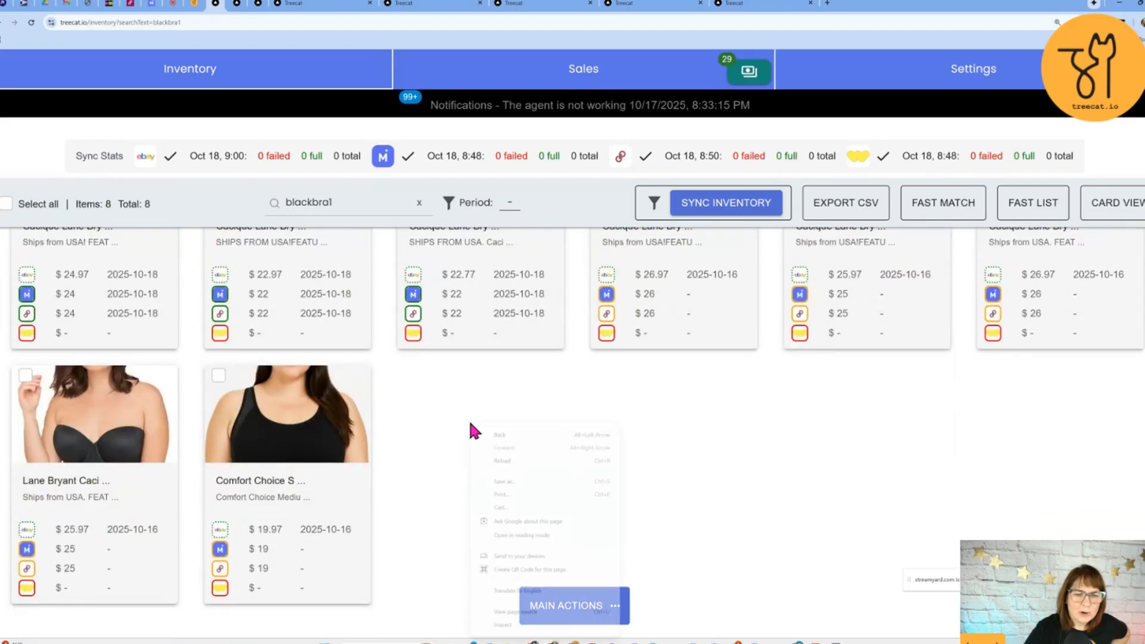
pyautogui.click(513, 461)
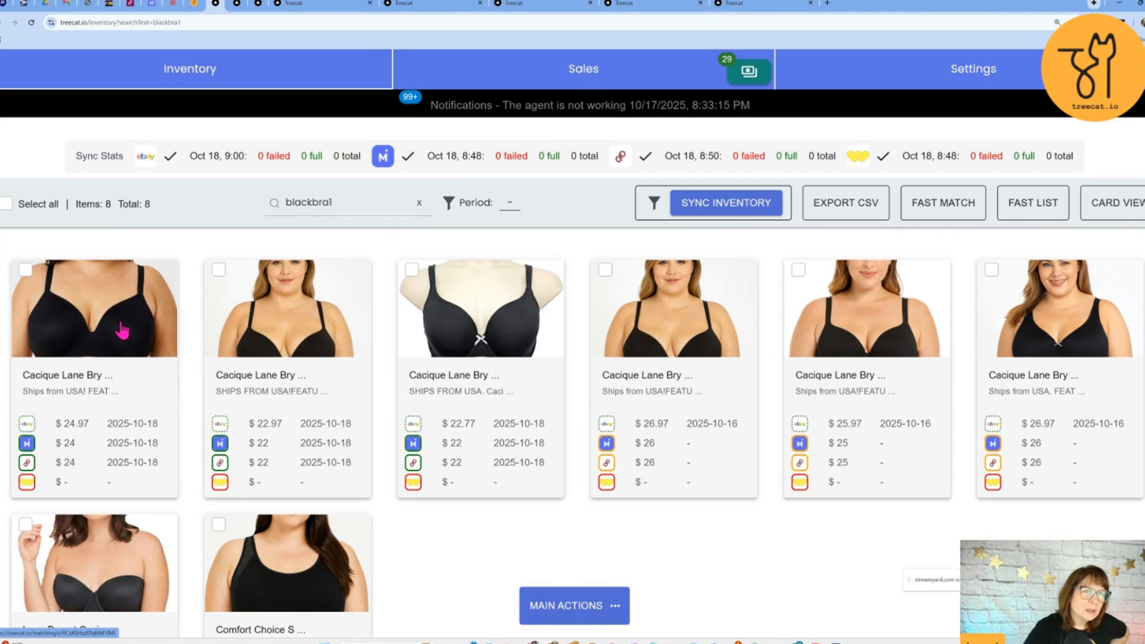
# - Examine the match events history of the black bra in the first open Poshmark listing tab
pyautogui.click(311, 5)
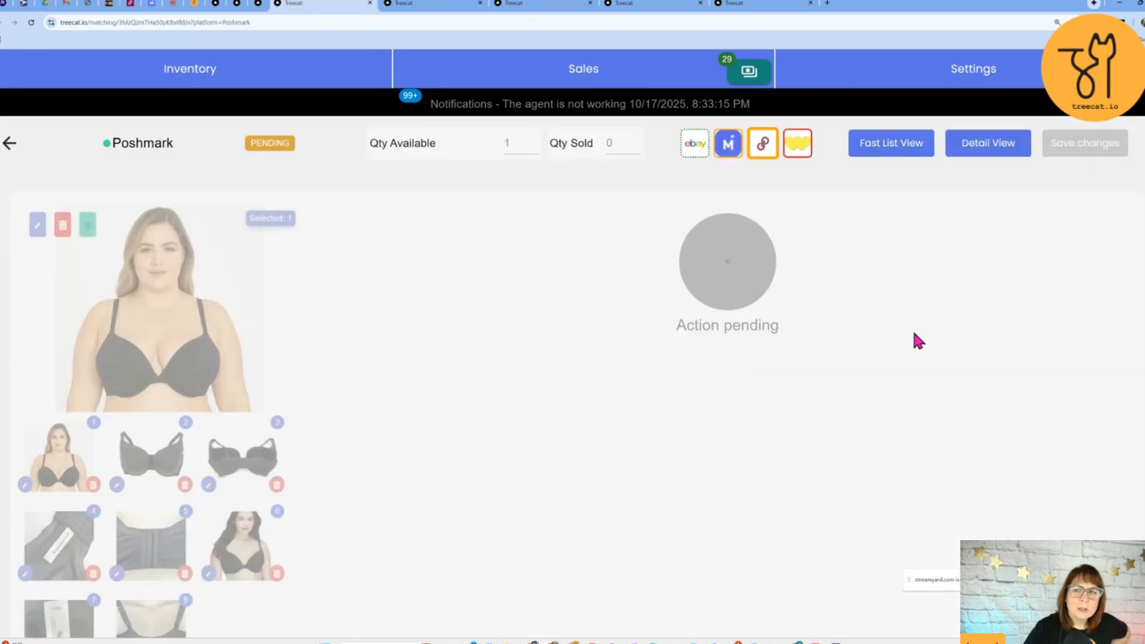
pyautogui.click(1107, 602)
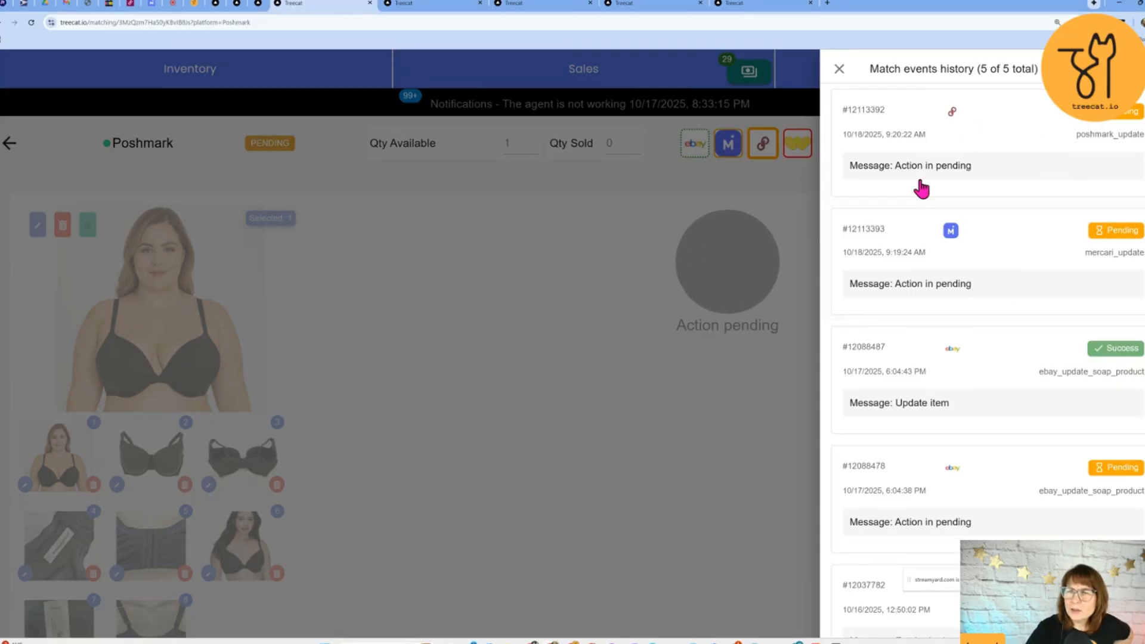
pyautogui.click(836, 66)
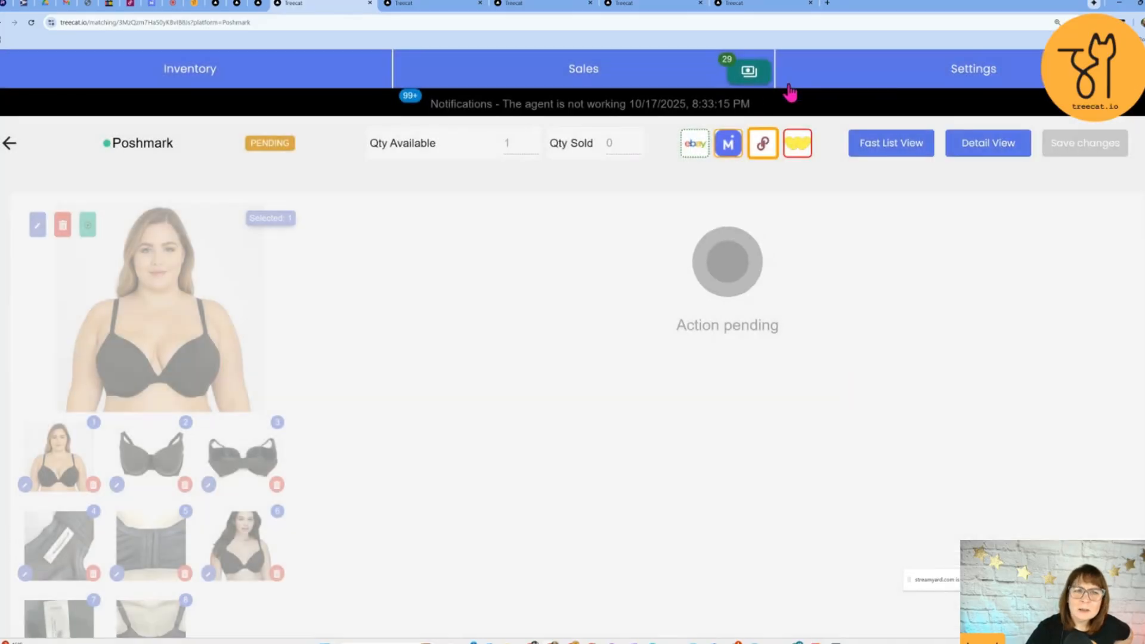
# - Return to the blackbra1 inventory and examine the account-wide events history for recent Mercari and Poshmark updates
pyautogui.click(217, 7)
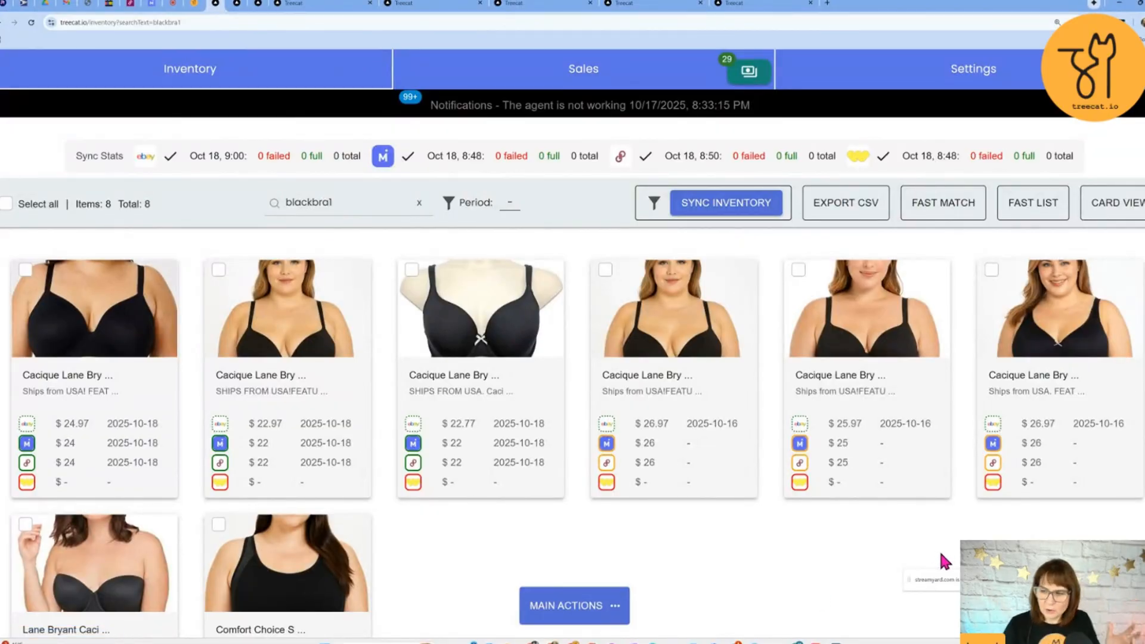
pyautogui.click(1112, 587)
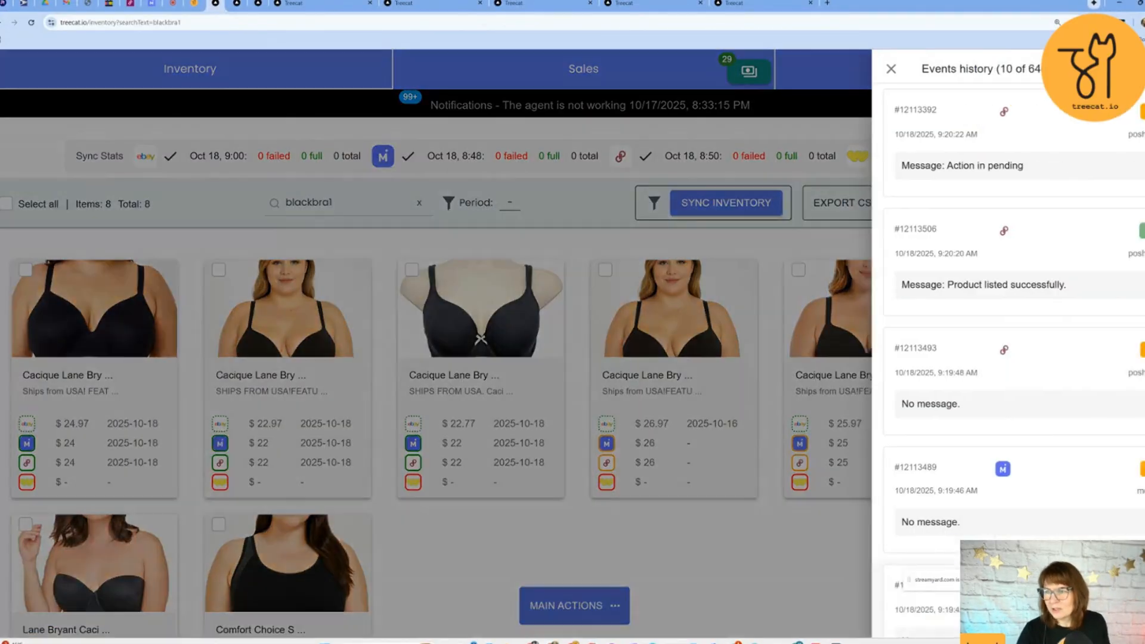
pyautogui.scroll(-3, 957, 417)
pyautogui.scroll(3, 953, 417)
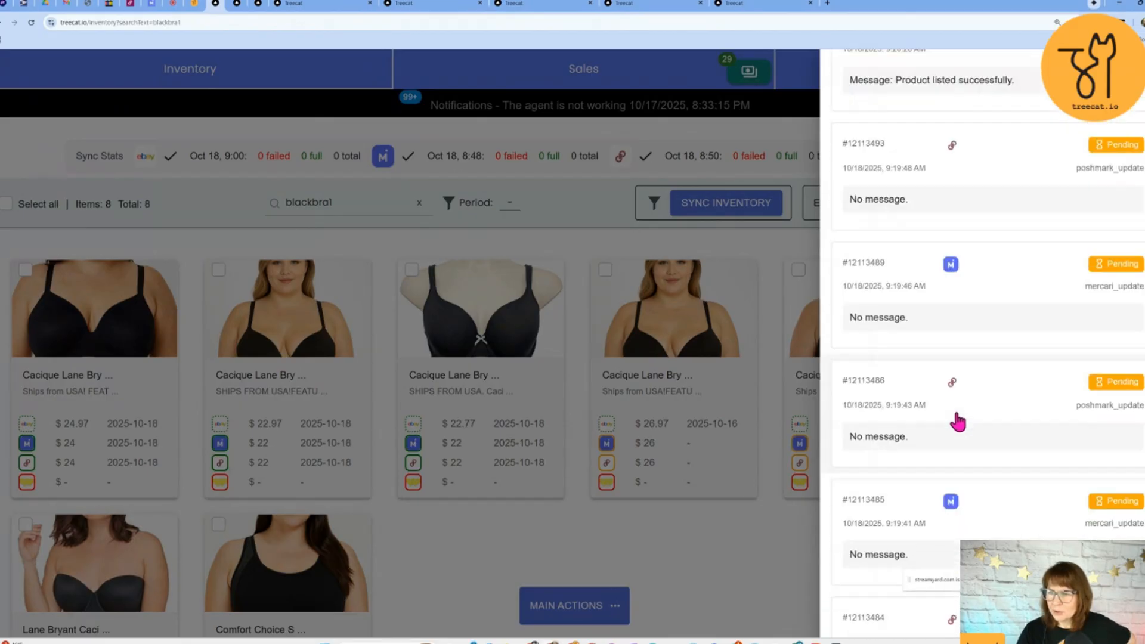
pyautogui.click(839, 69)
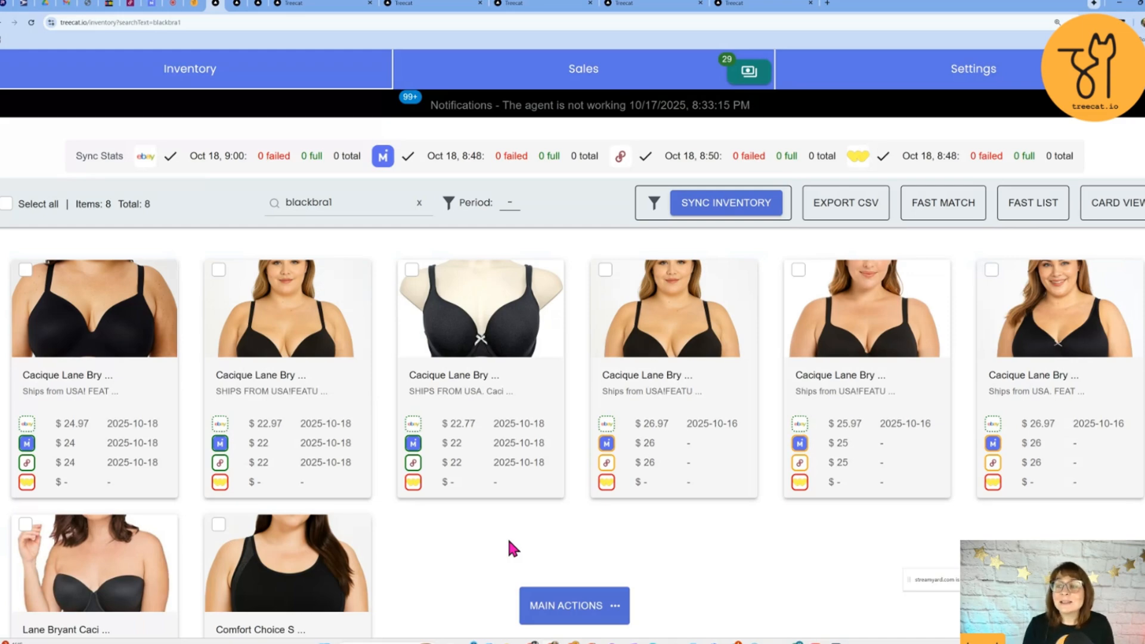
# - Open the lightbra1 Fast List view and check the Mercari and Poshmark status of the Frederick's of Hollywood 40C bra
pyautogui.click(238, 6)
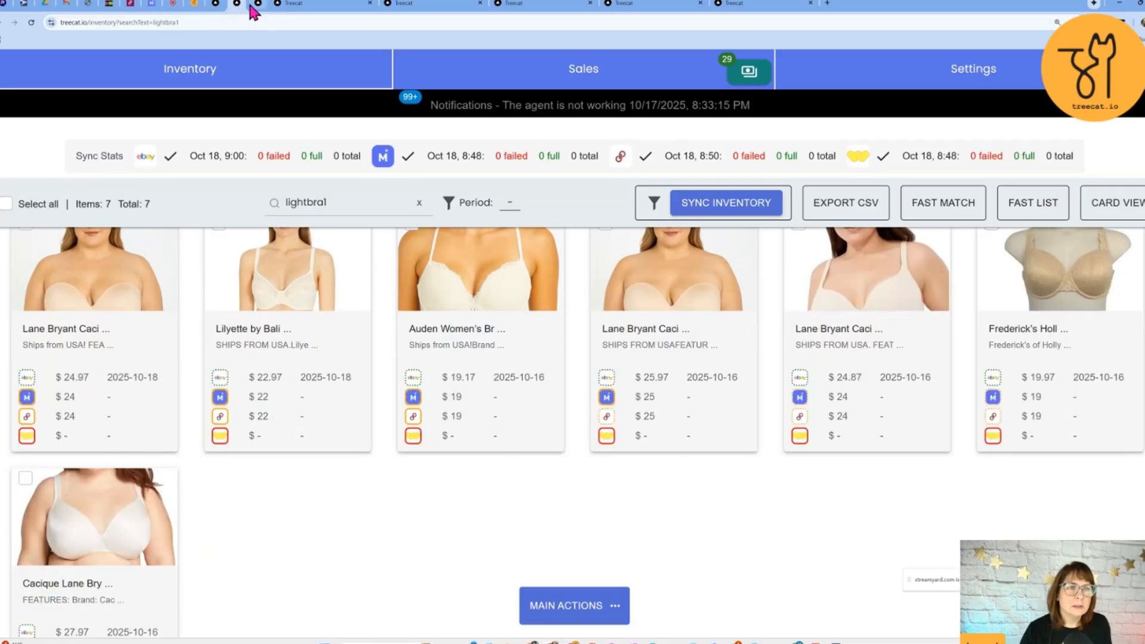
pyautogui.click(254, 8)
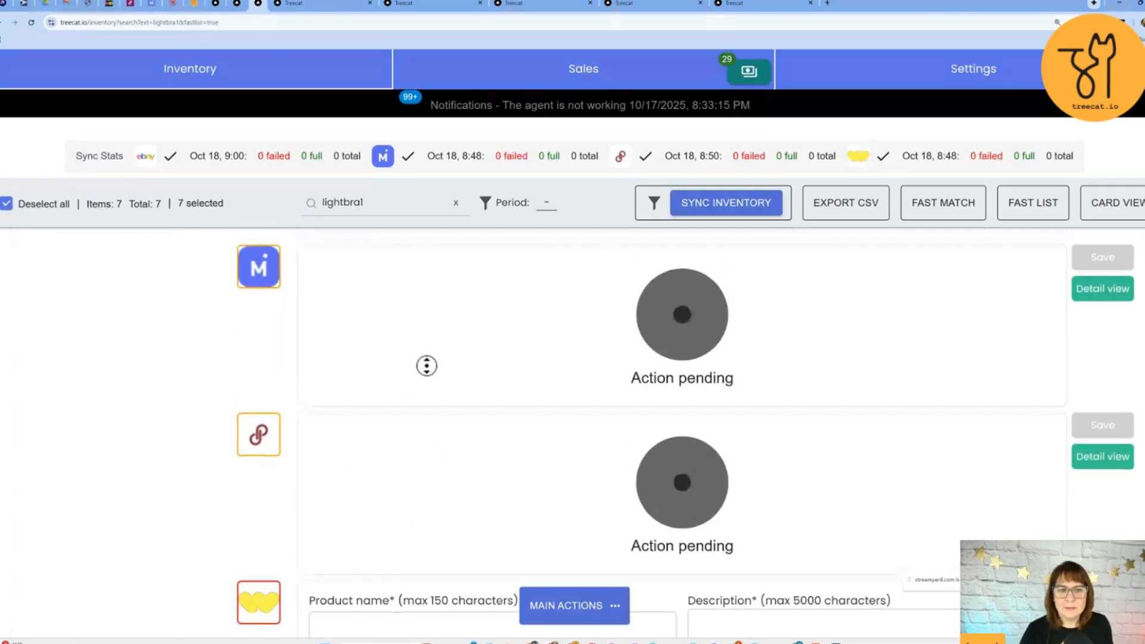
pyautogui.scroll(20, 426, 366)
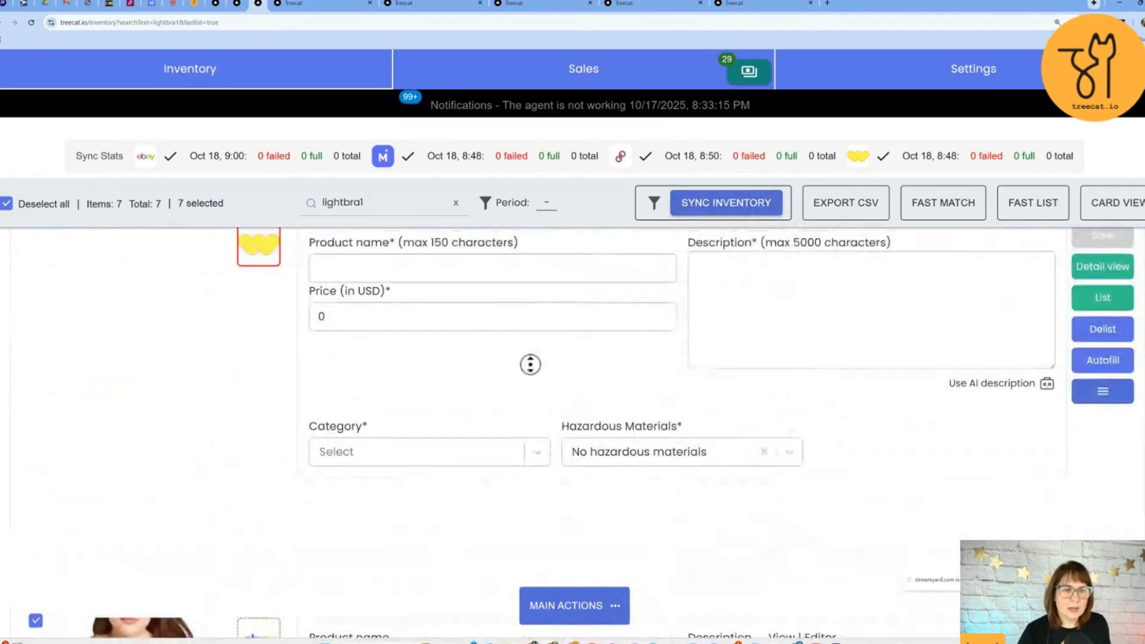
pyautogui.scroll(3, 530, 364)
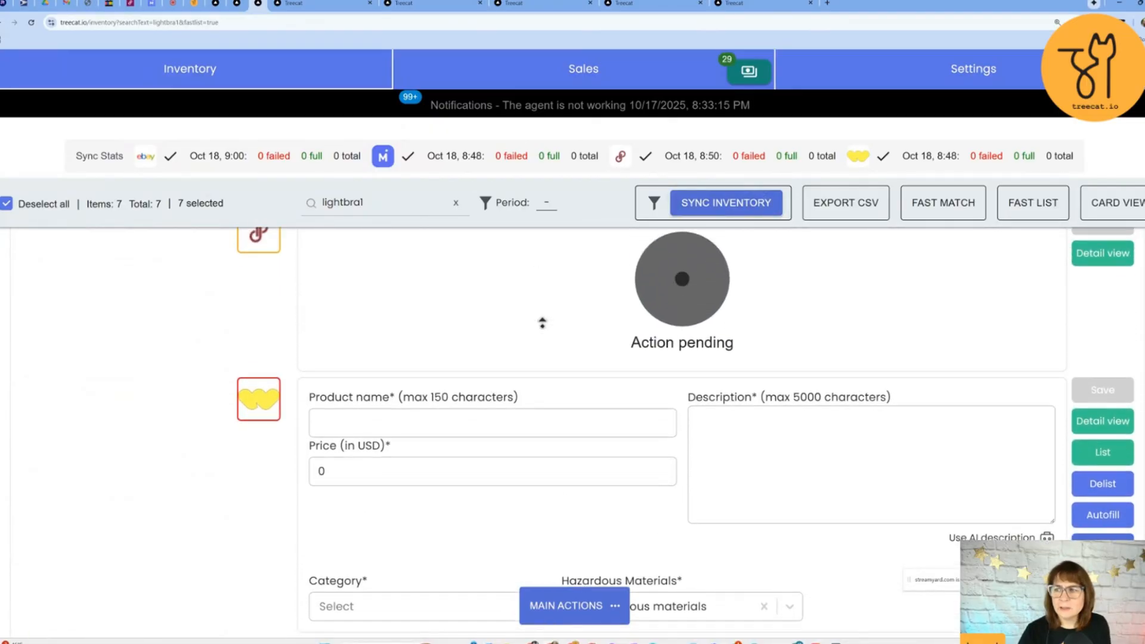
pyautogui.scroll(4, 542, 323)
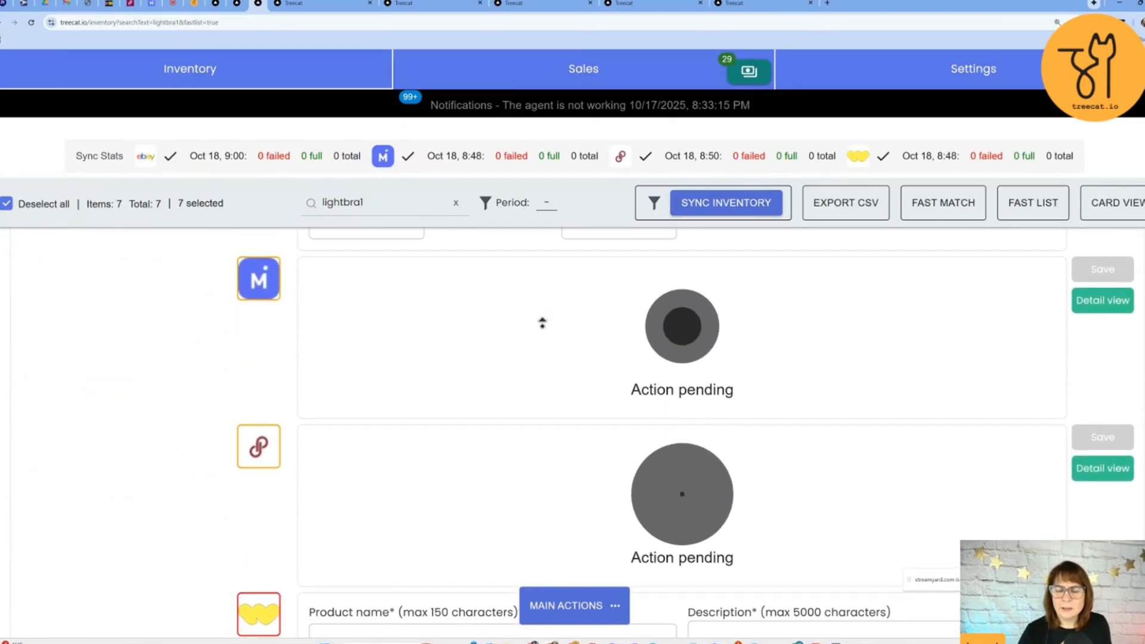
pyautogui.scroll(4, 542, 323)
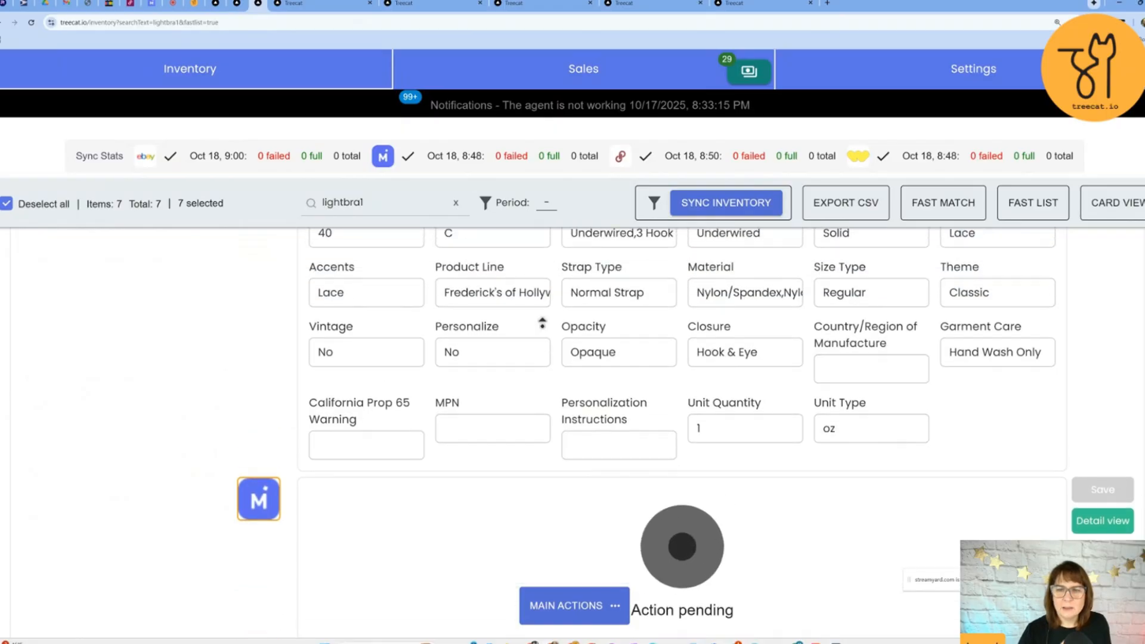
pyautogui.scroll(4, 542, 323)
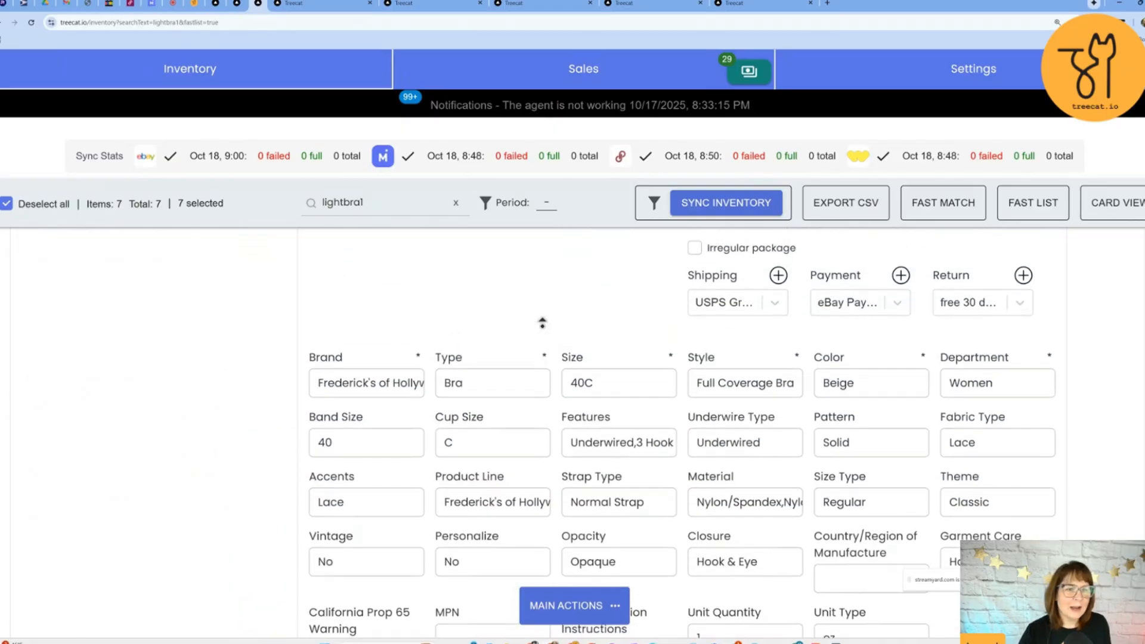
pyautogui.scroll(3, 542, 323)
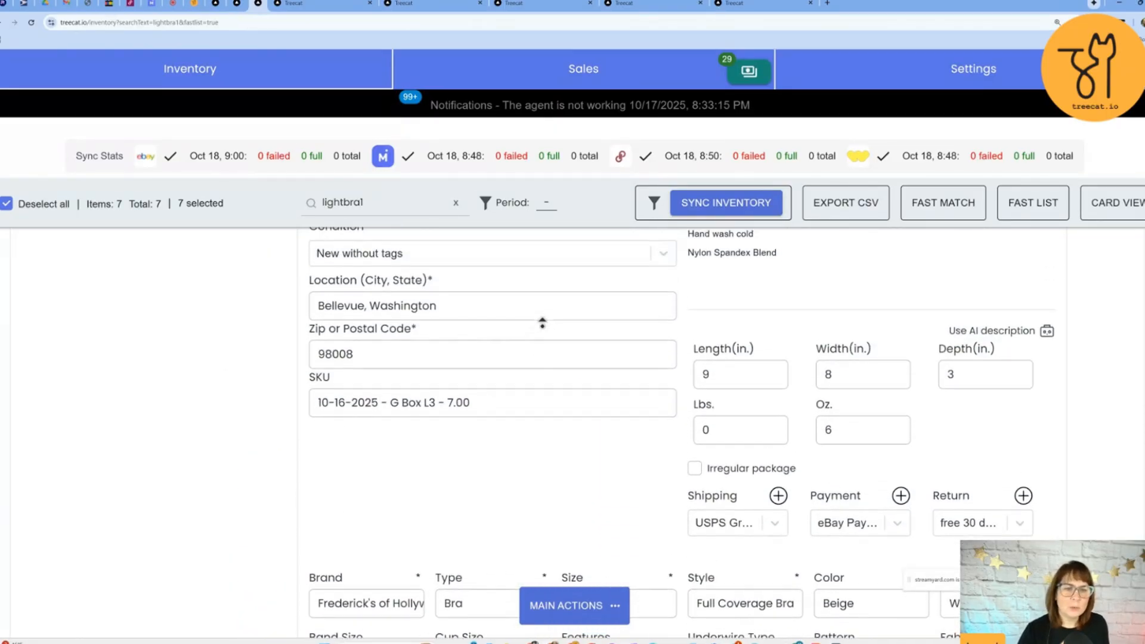
pyautogui.scroll(4, 542, 322)
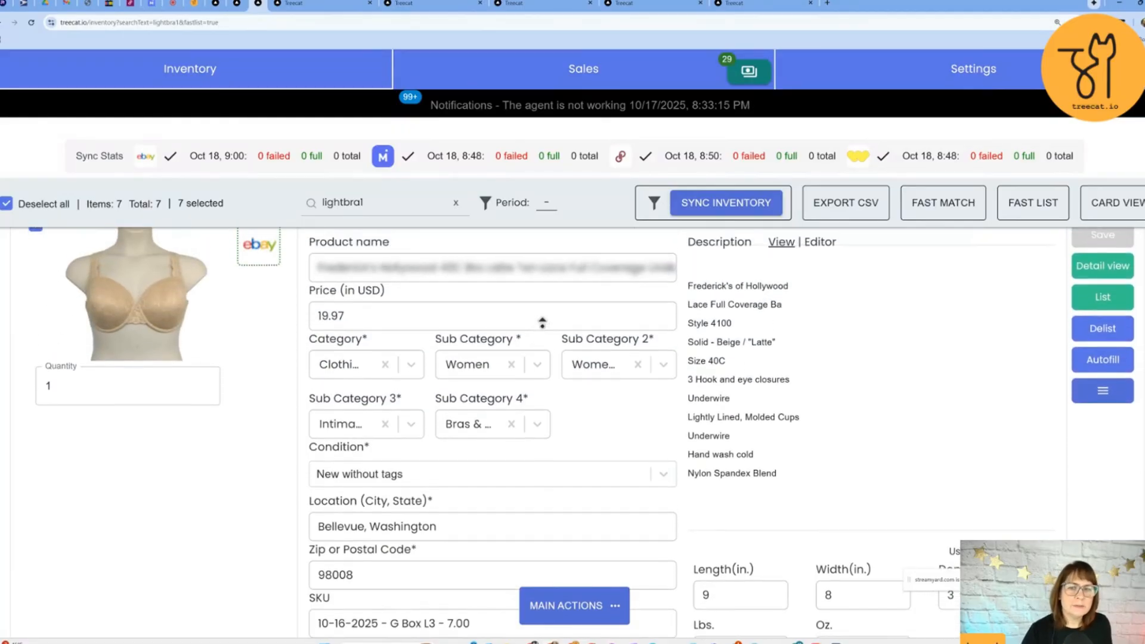
# - Check the Mercari and Poshmark status of the beige Cacique 44DD bra and the listing above it, and return to the lightbra1 inventory cards
pyautogui.scroll(4, 542, 323)
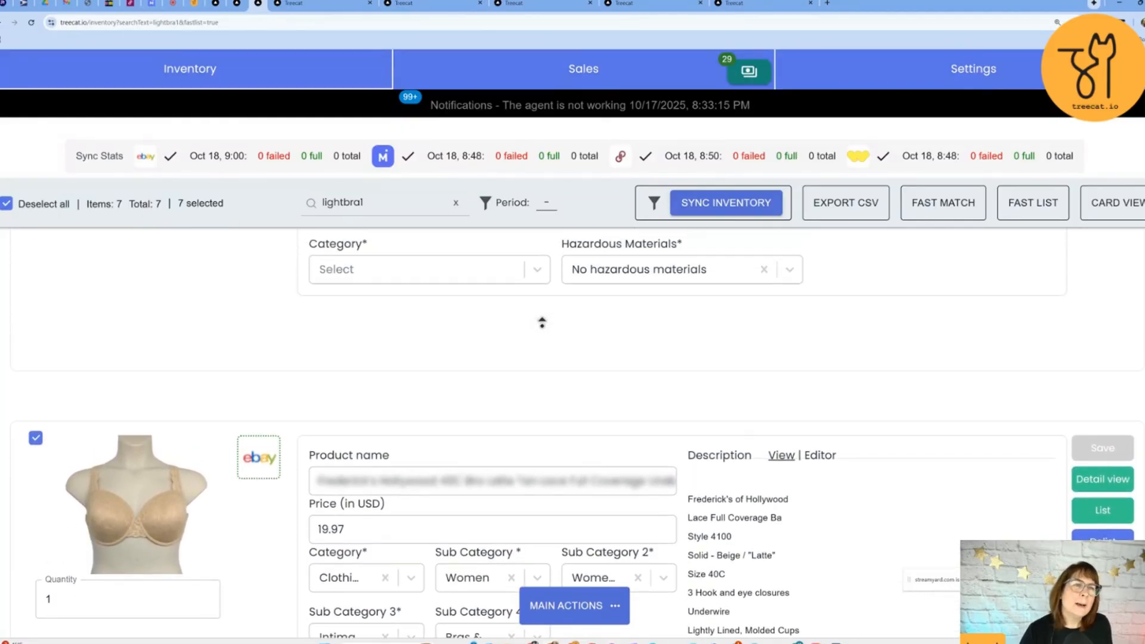
pyautogui.scroll(4, 542, 323)
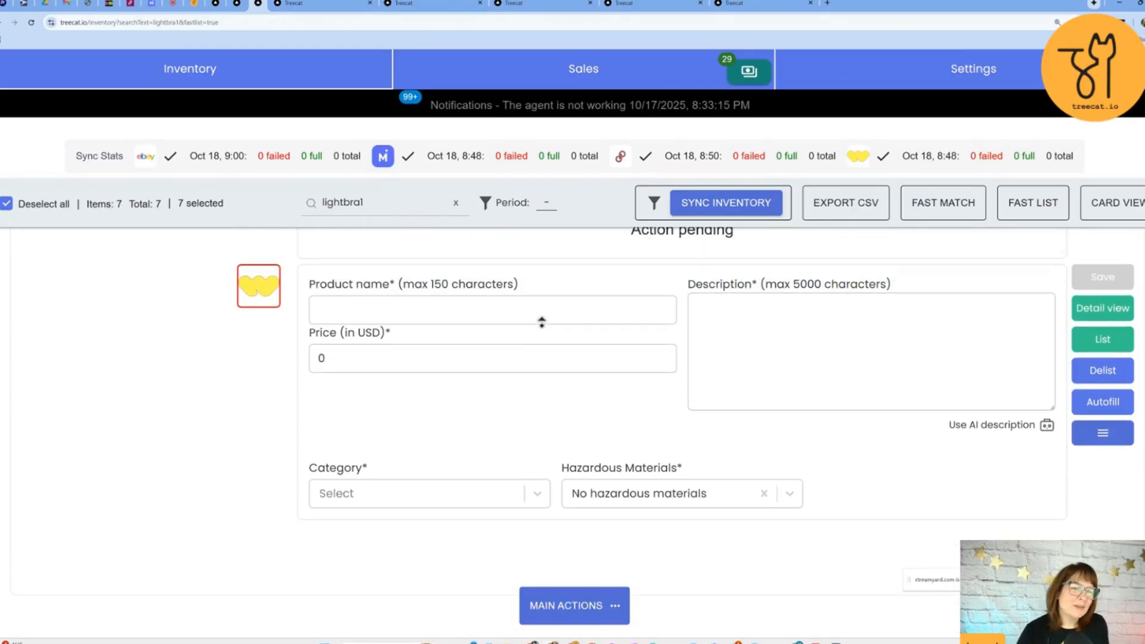
pyautogui.scroll(4, 542, 323)
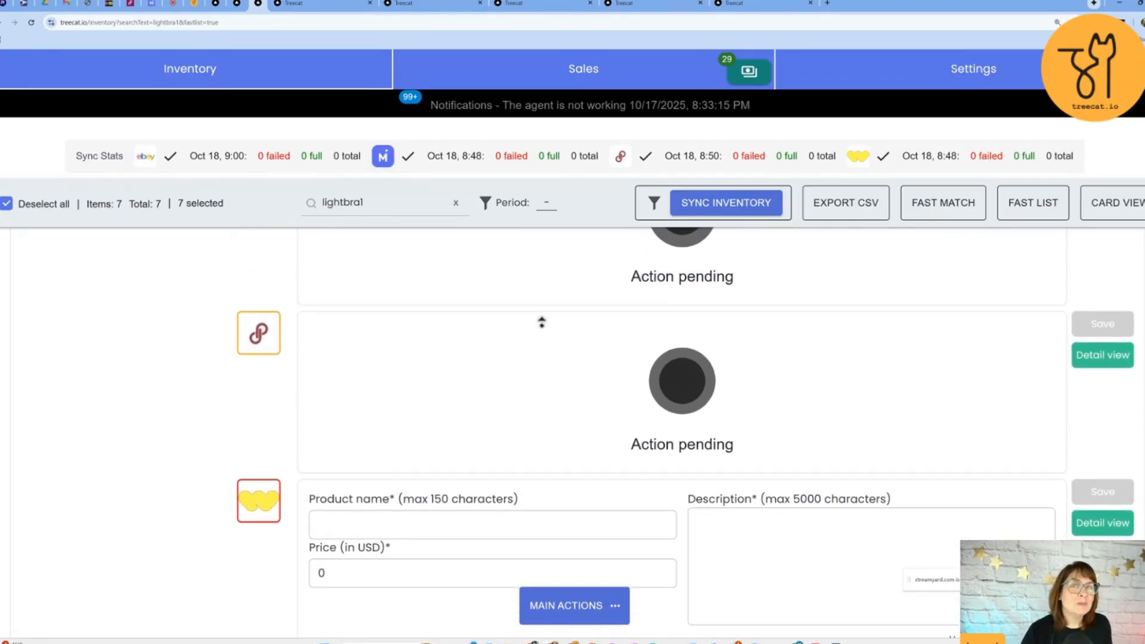
pyautogui.scroll(4, 542, 323)
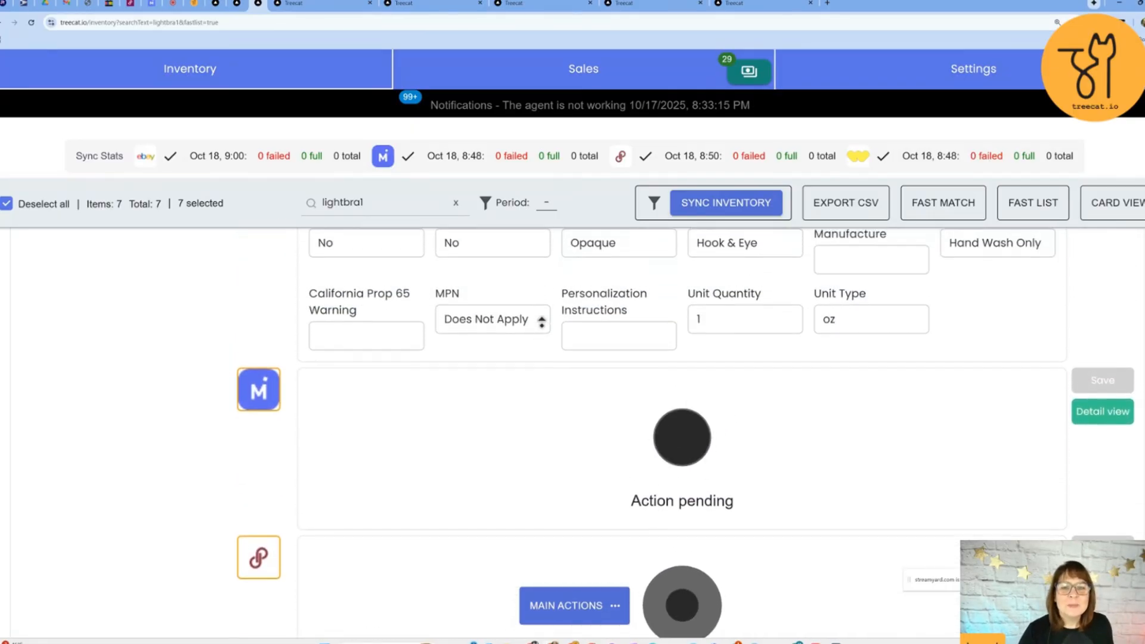
pyautogui.scroll(4, 542, 323)
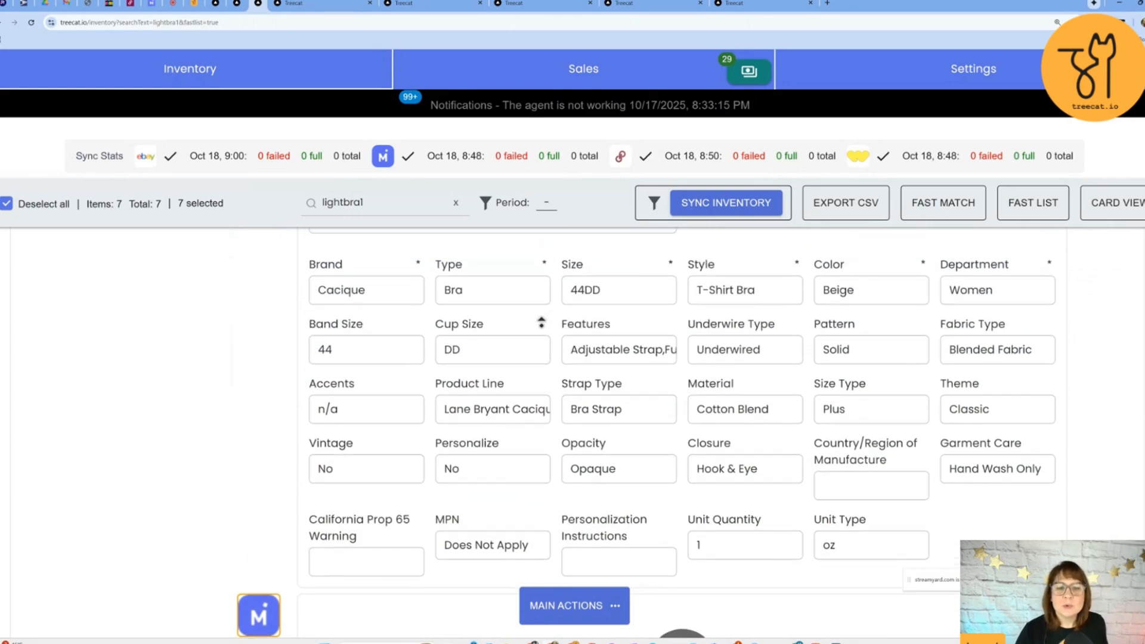
pyautogui.scroll(4, 540, 322)
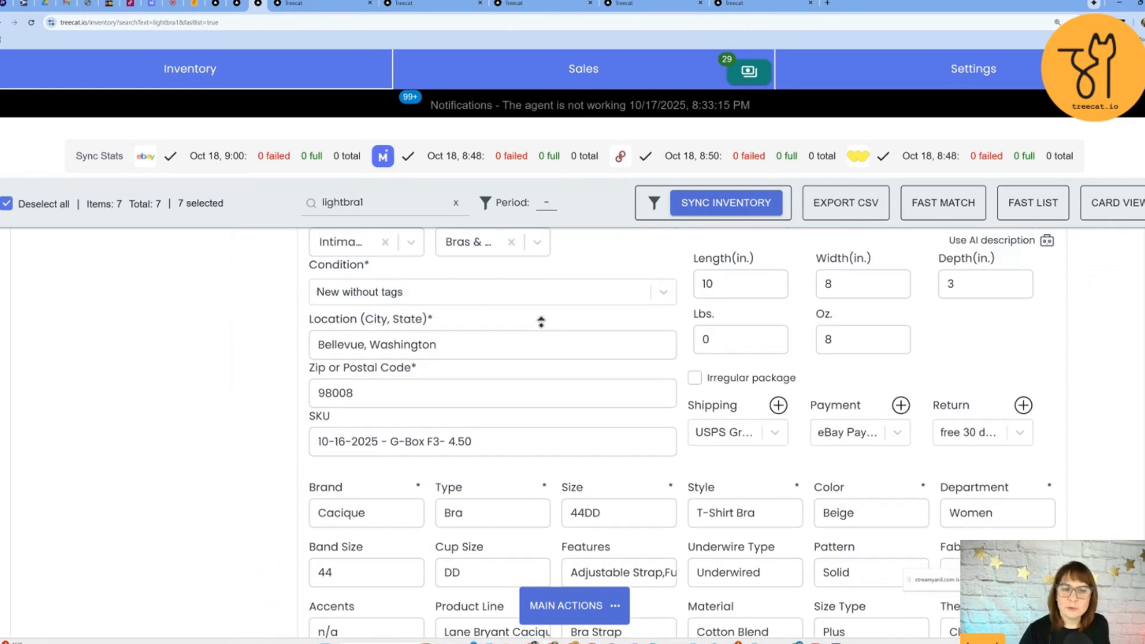
pyautogui.scroll(4, 541, 321)
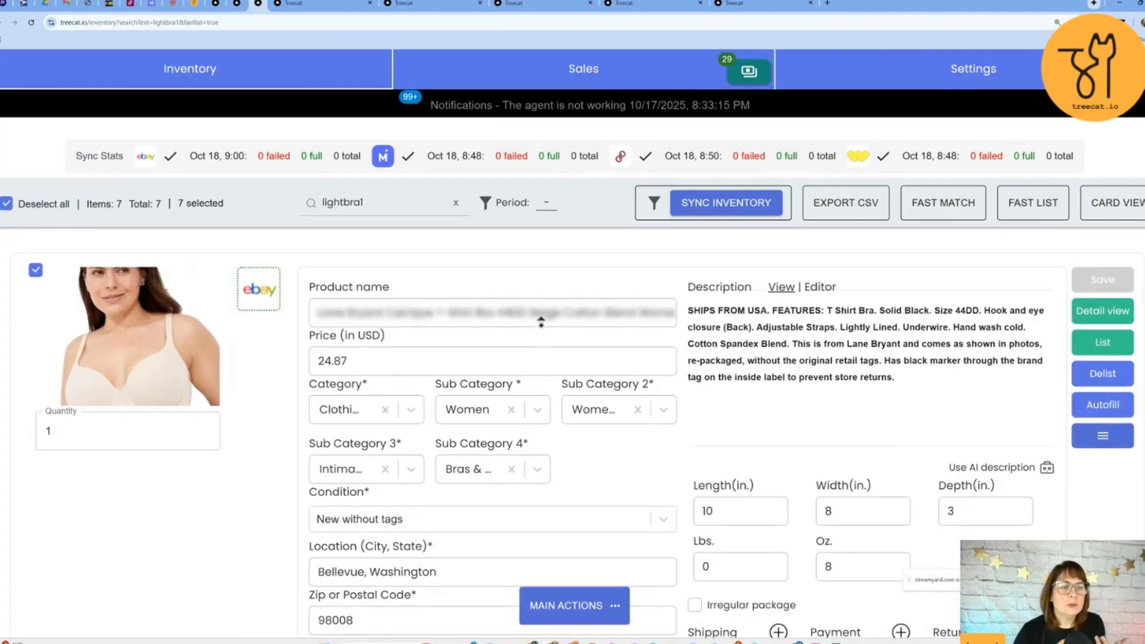
pyautogui.scroll(4, 541, 322)
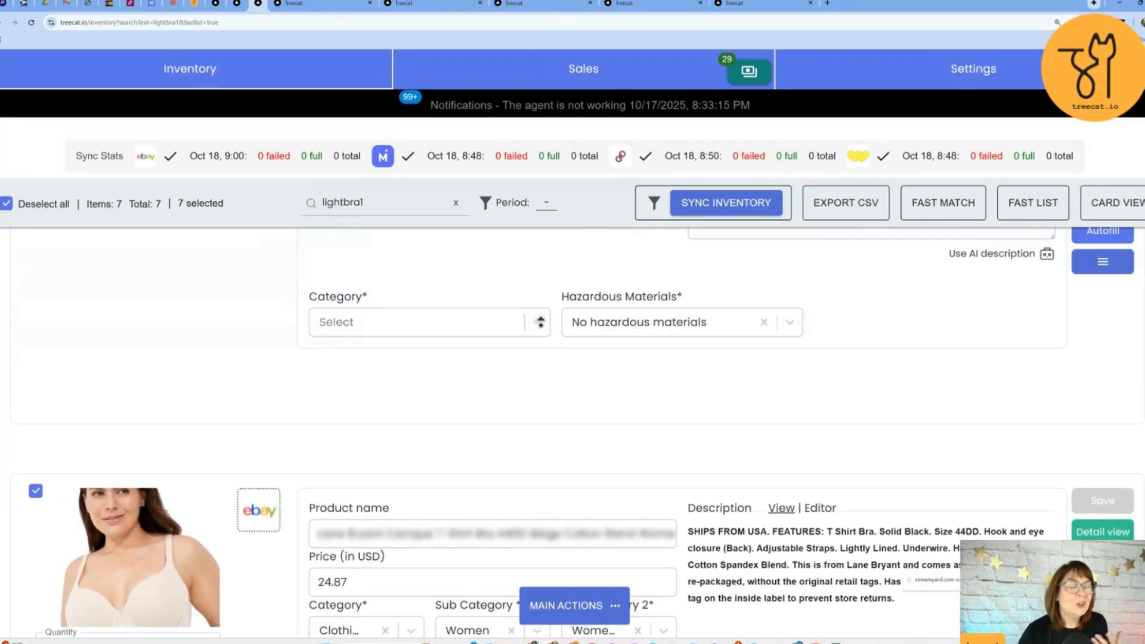
pyautogui.scroll(4, 541, 322)
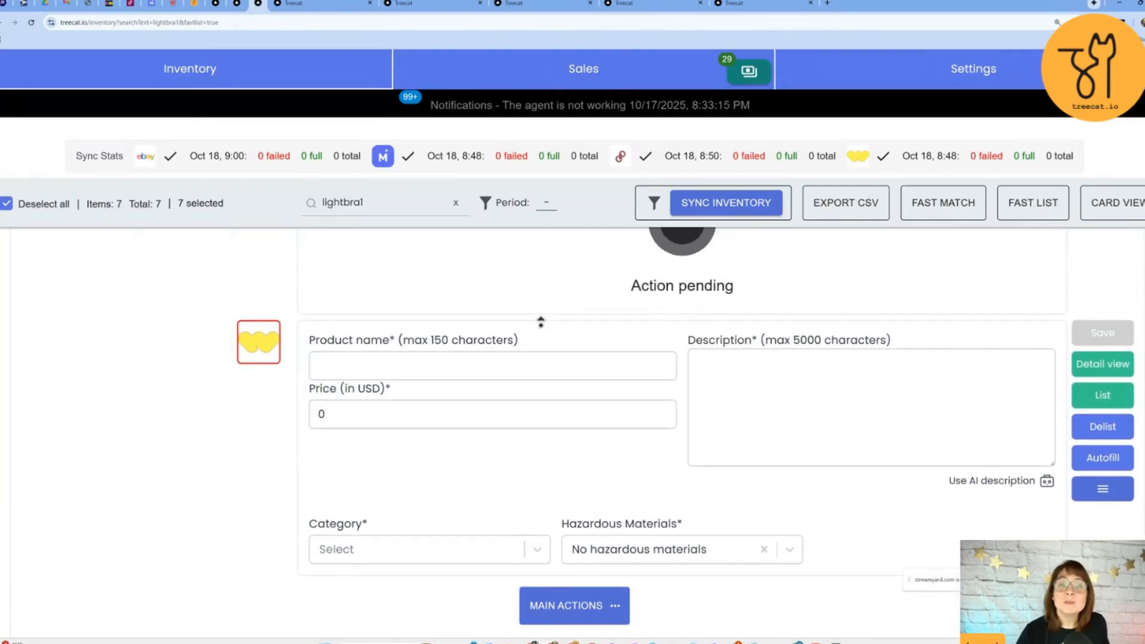
pyautogui.scroll(4, 541, 322)
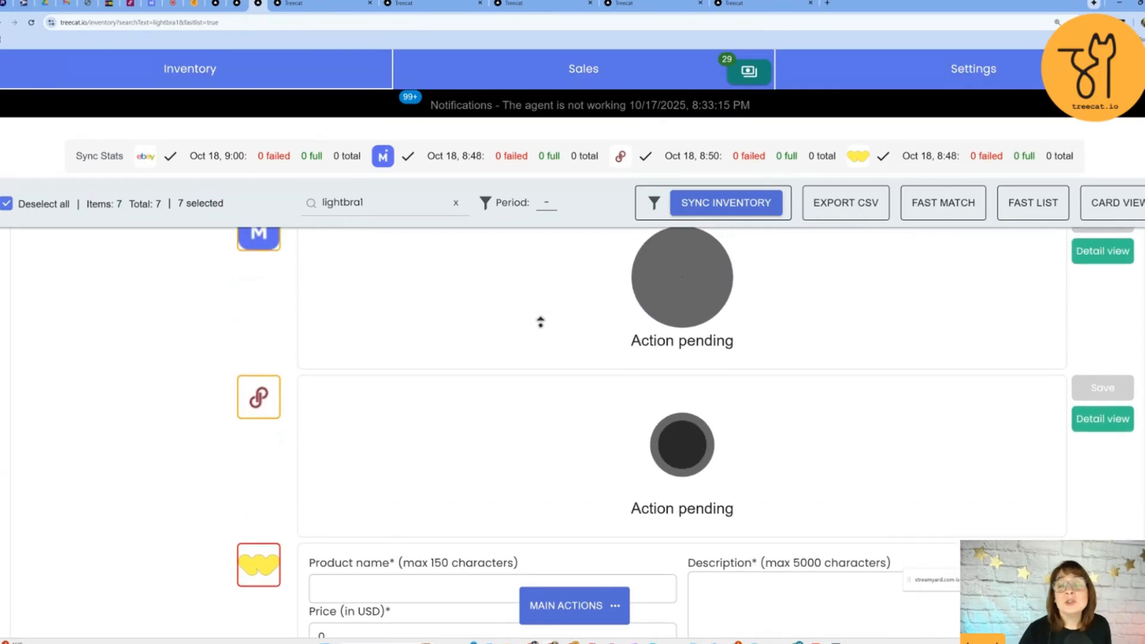
pyautogui.hotkey('ctrl', 'w')
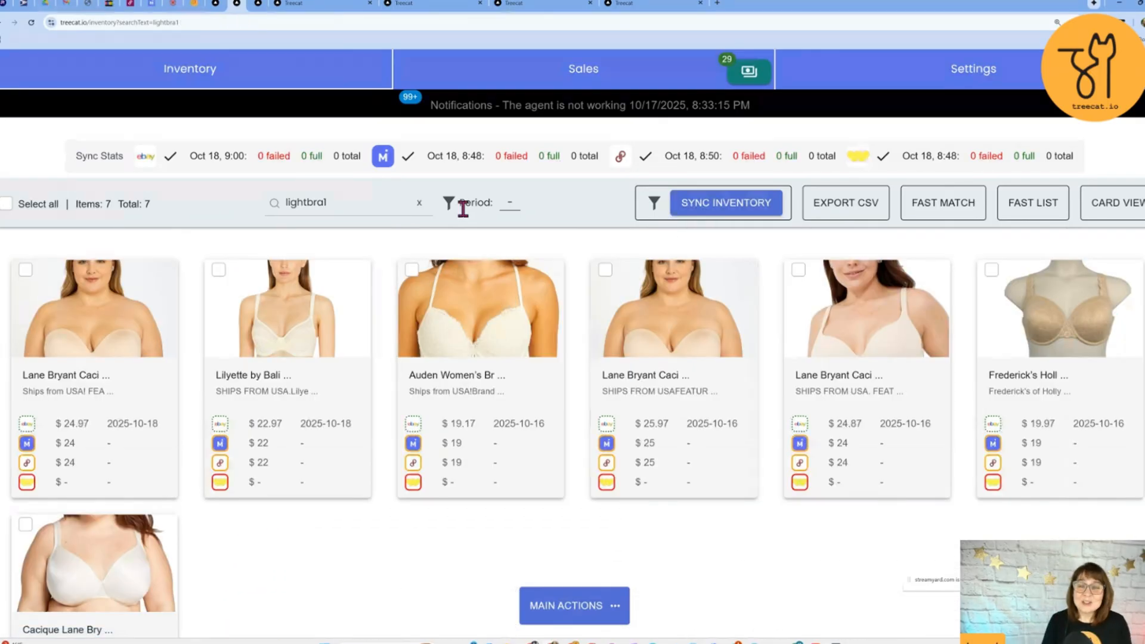